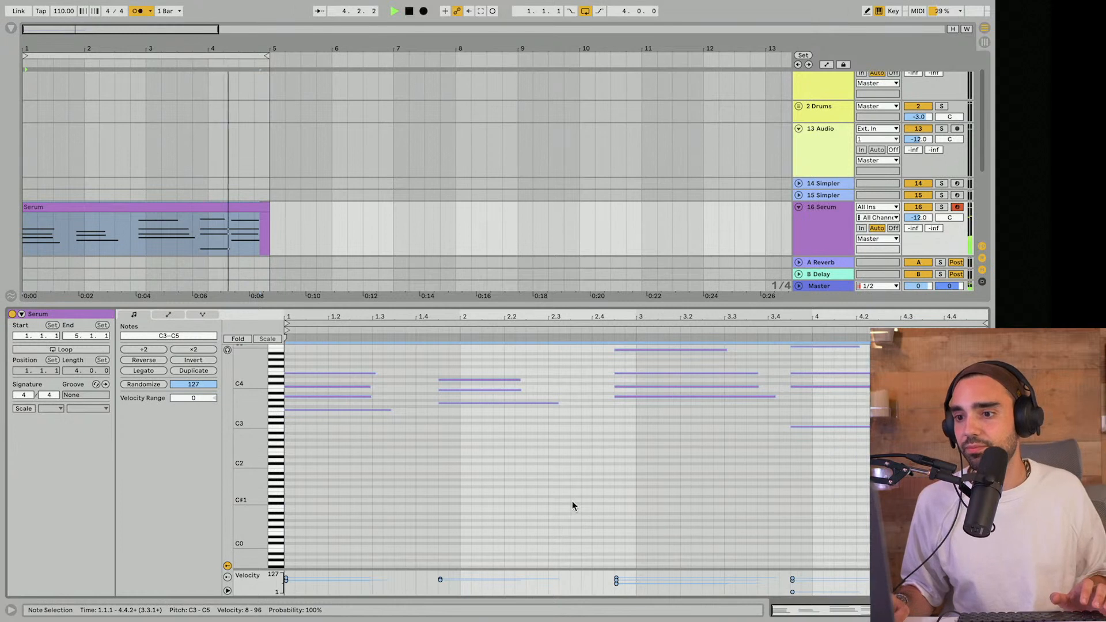
Step: Duplicate the Serum chord track and delete the copied chord clip from the duplicate
scroll(577, 488, up, 3)
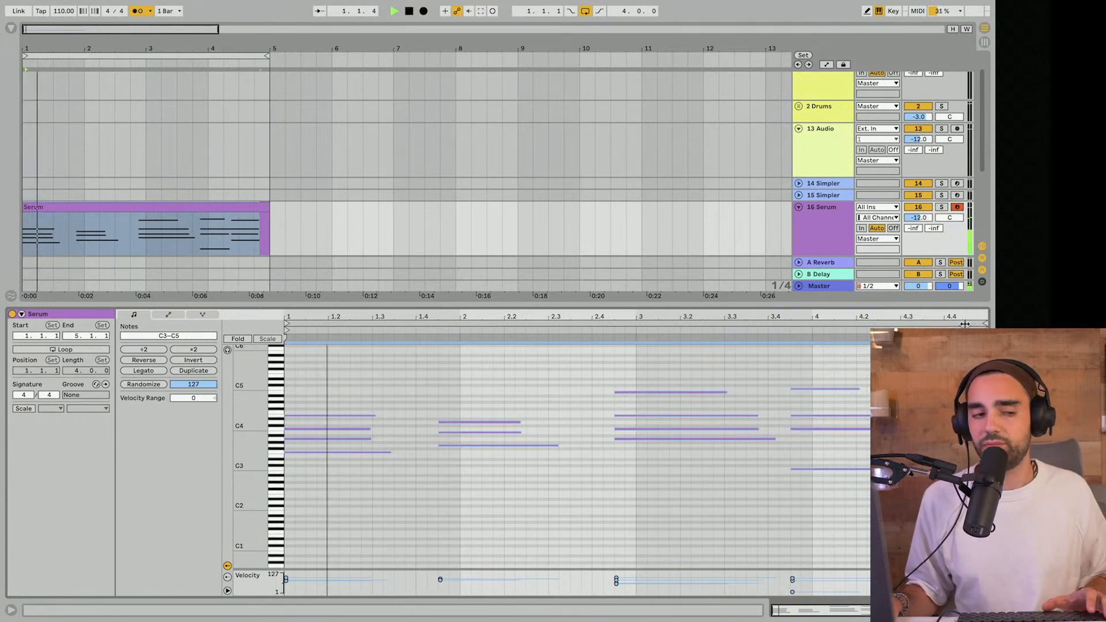
key(space)
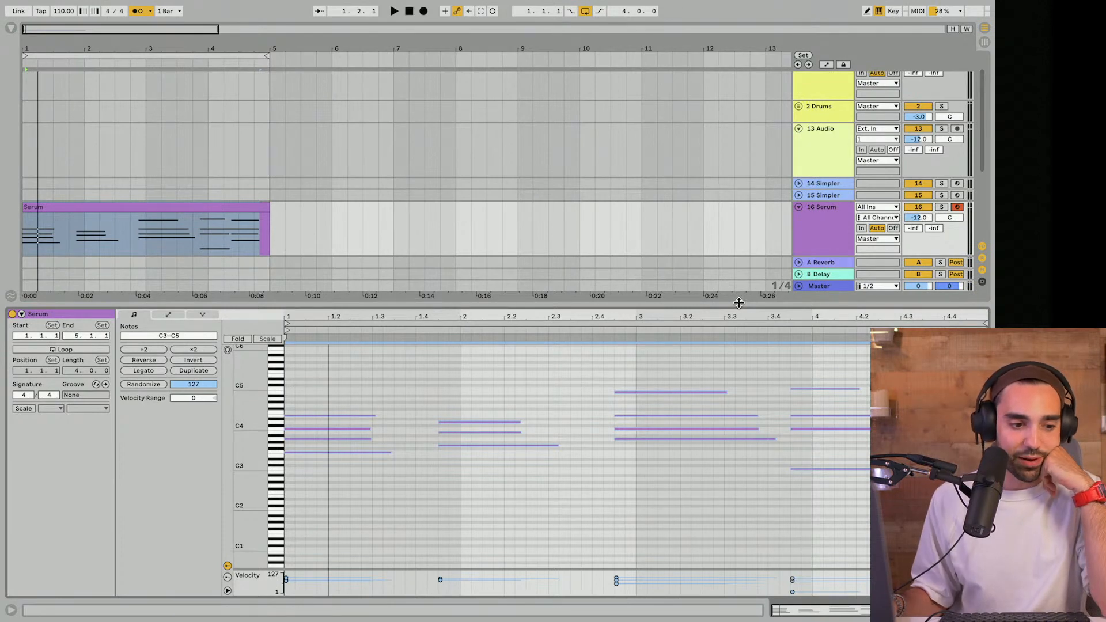
drag(672, 304, 672, 457)
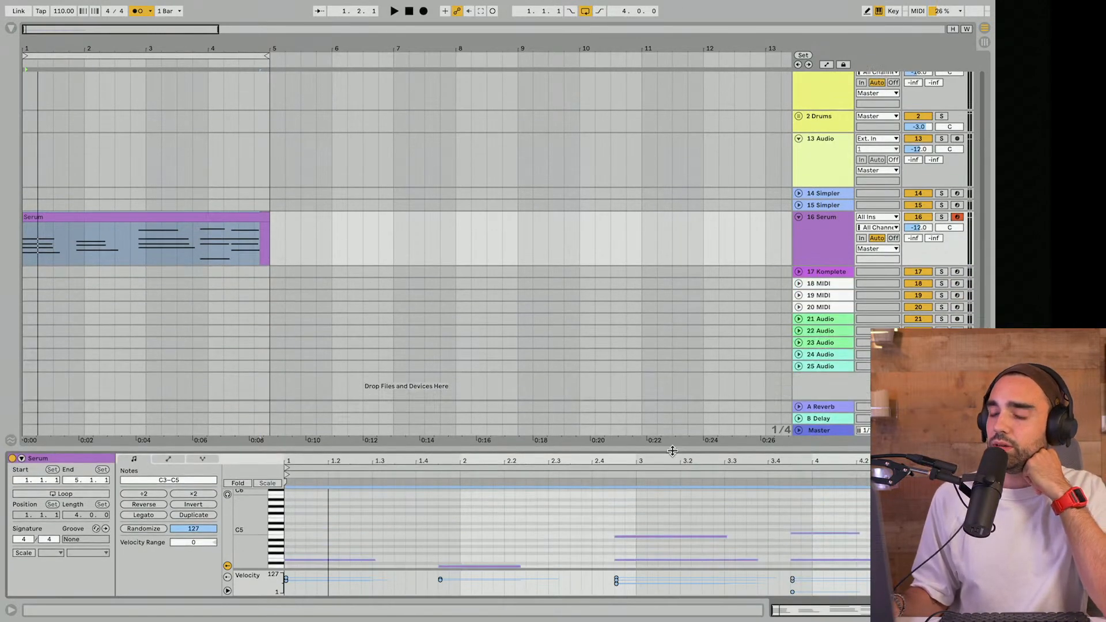
click(833, 230)
click(833, 231)
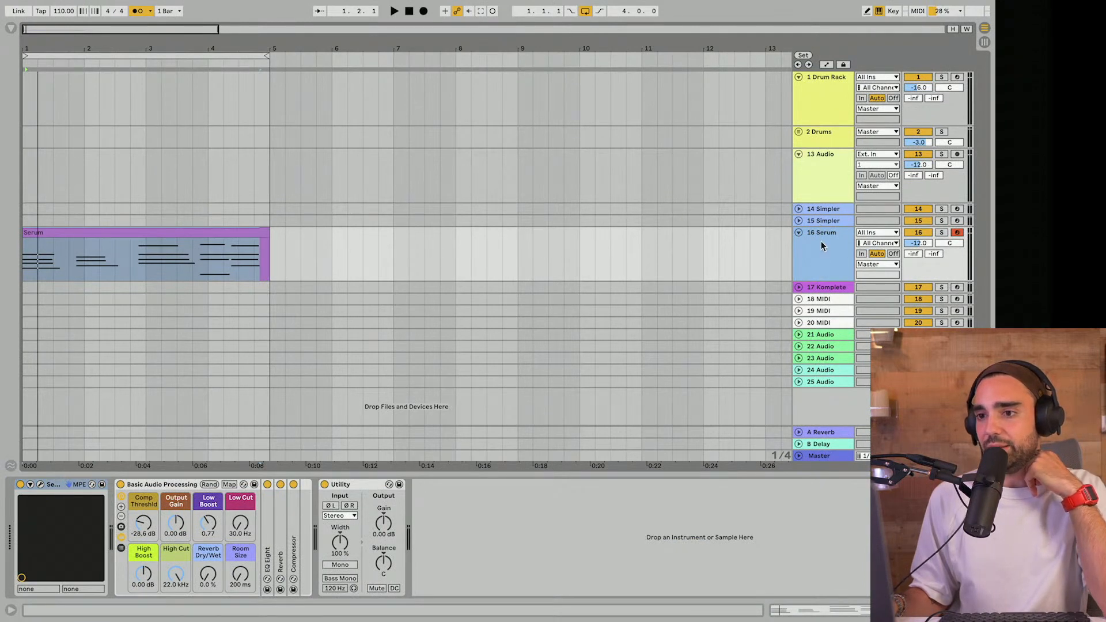
key(ctrl+d)
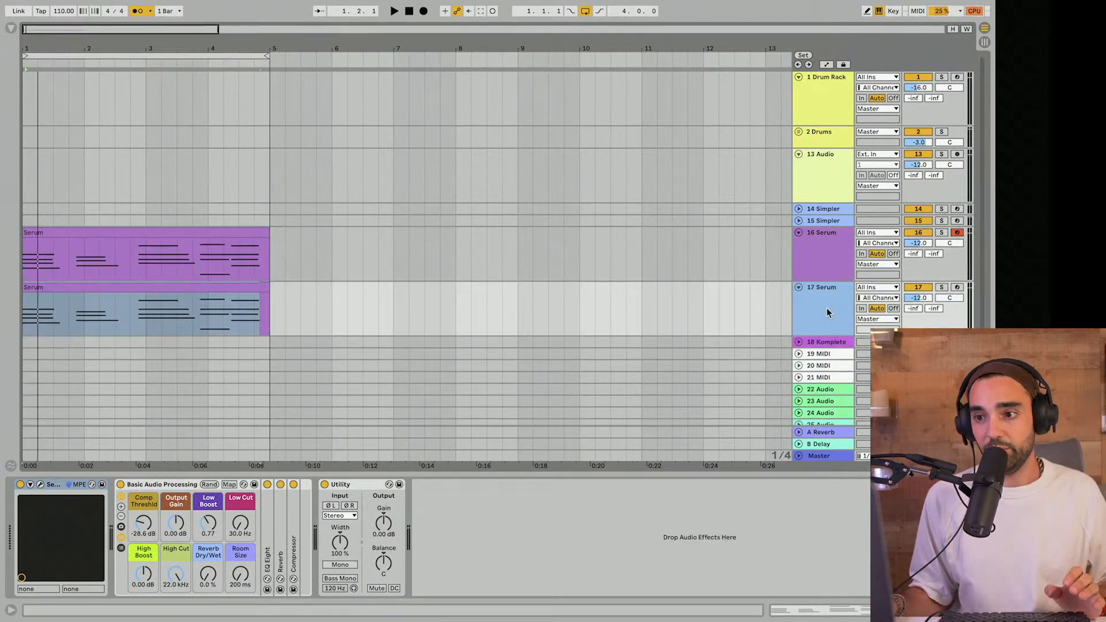
click(201, 292)
key(Delete)
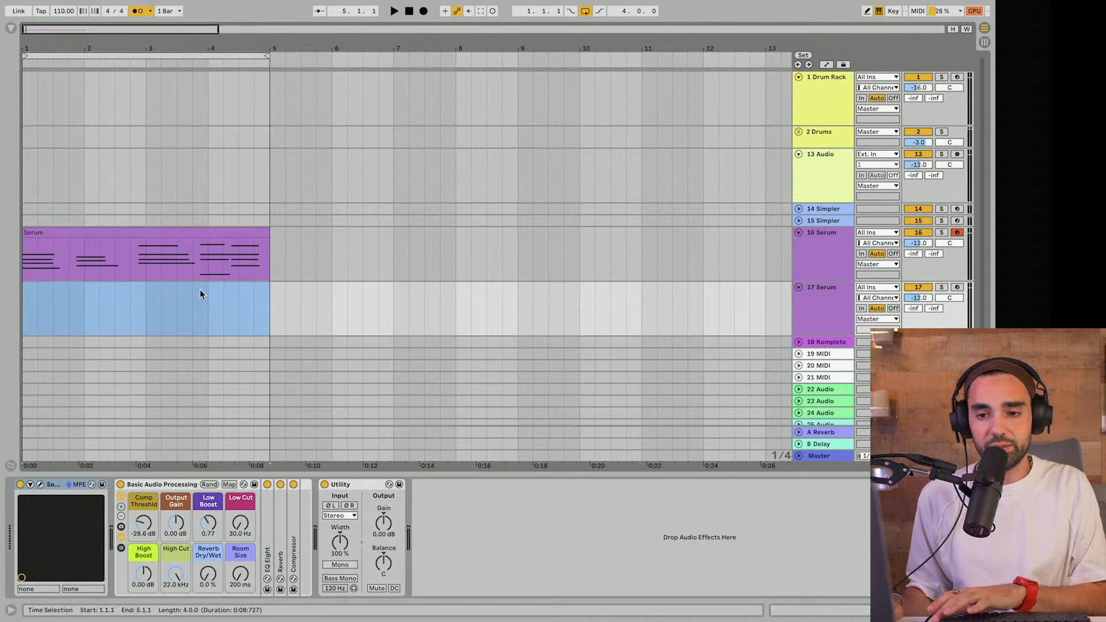
Step: Load the user preset "Bass 1 - GHST_PRJKT_Tomorrow_Yesterday" from the DUA folder into the duplicated track's Serum
click(41, 487)
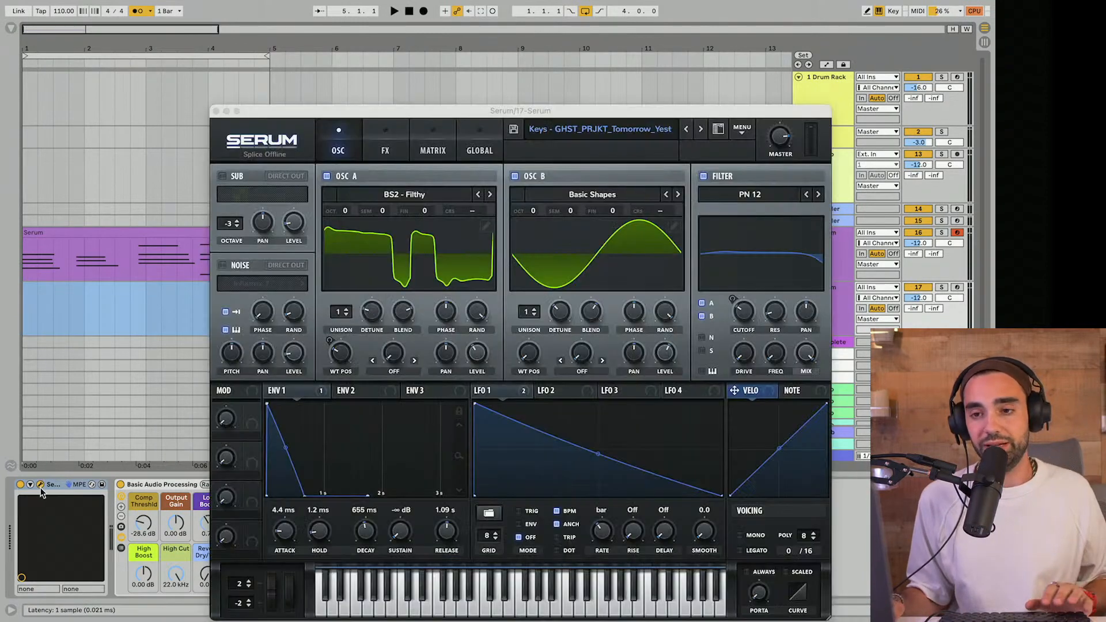
click(593, 128)
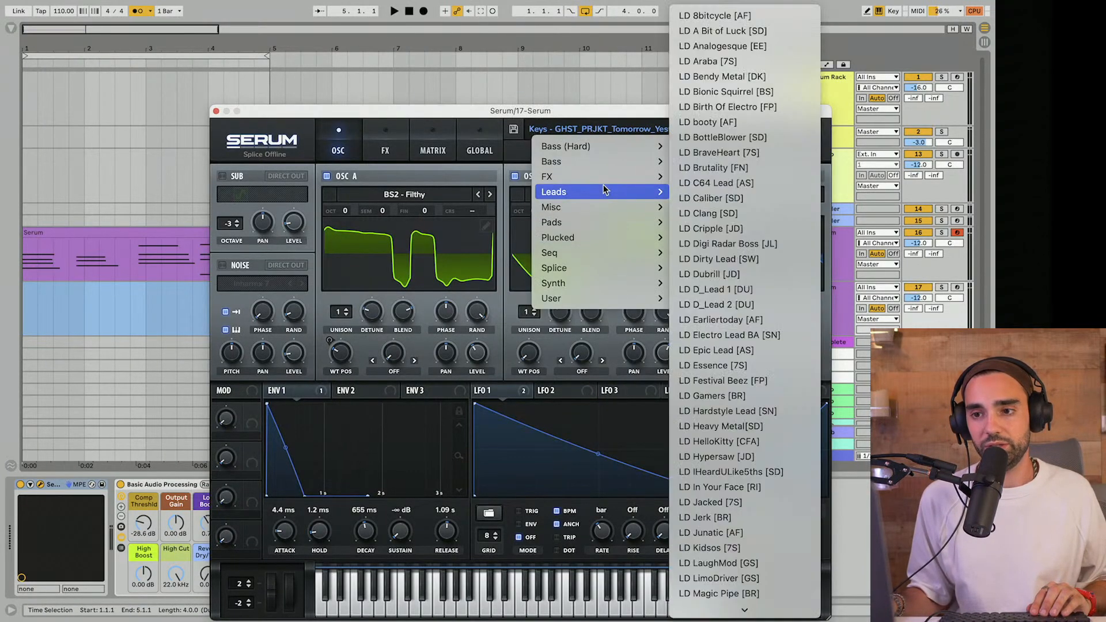
mouse_move(610, 299)
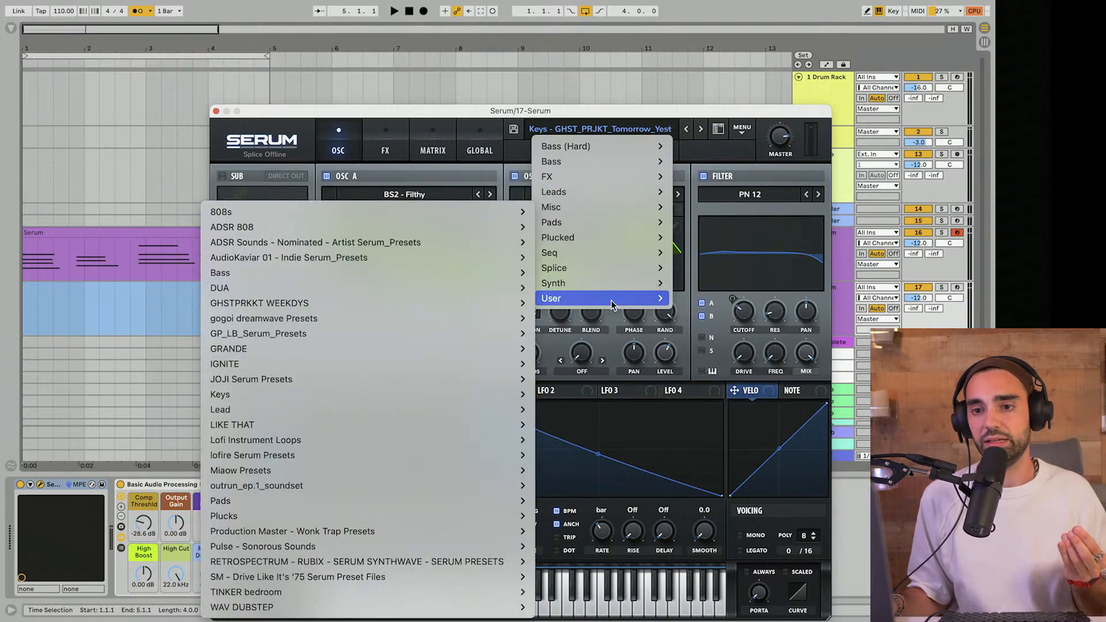
mouse_move(431, 291)
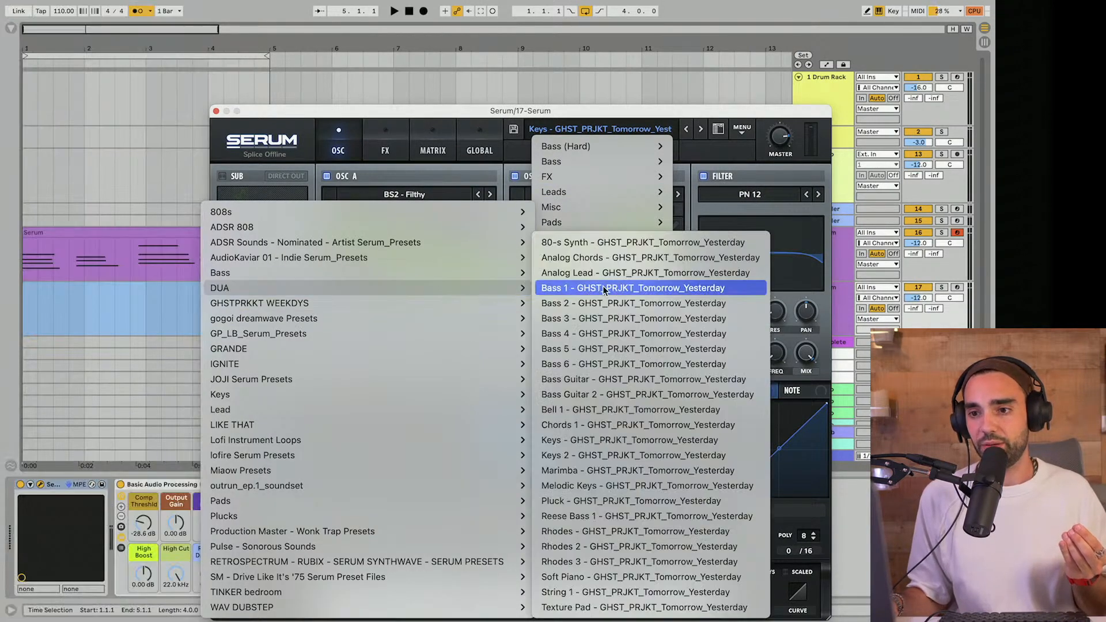
click(617, 290)
Step: Arm track 17 Serum for recording and audition the bass sound with a few notes
click(960, 292)
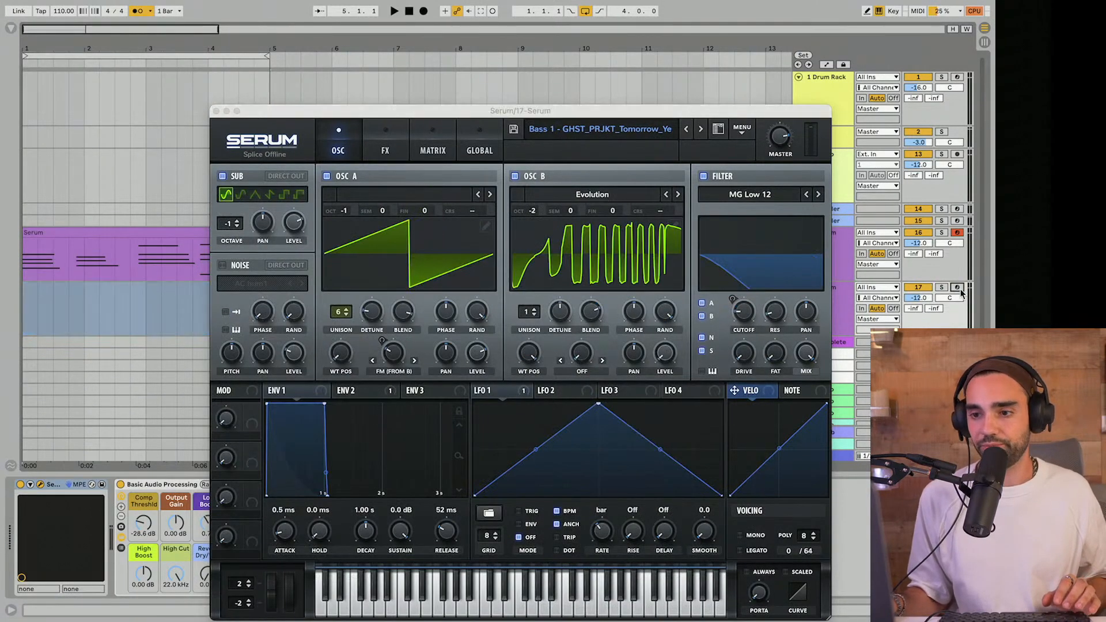
key(a)
key(a)
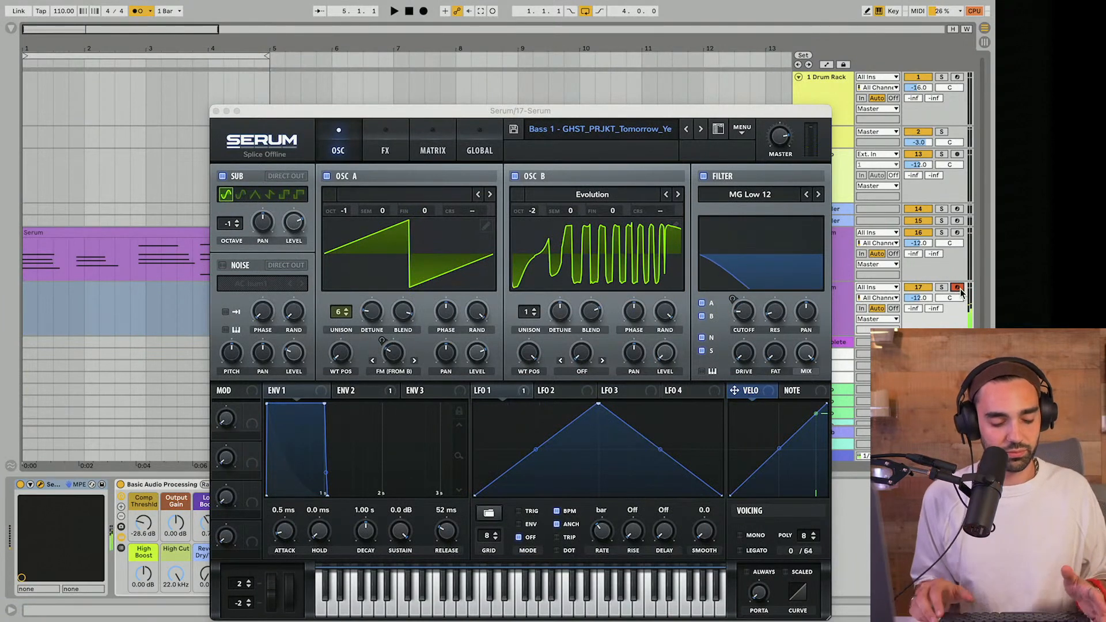
key(a)
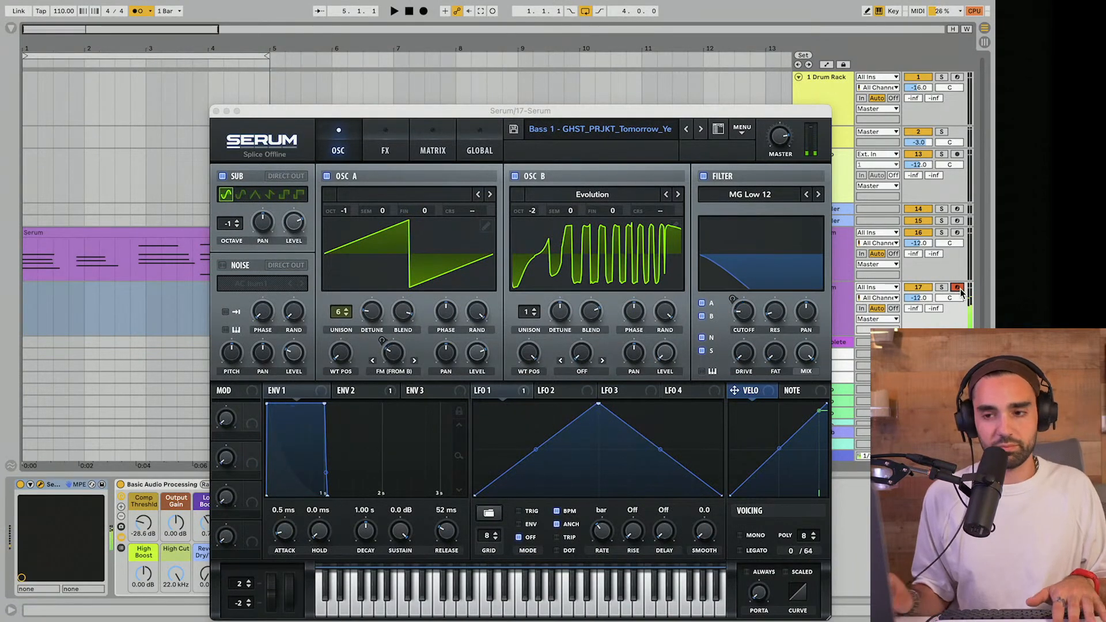
Step: Play the chord loop from the start, record a four-bar bass line on track 17, and close the Serum window
click(409, 13)
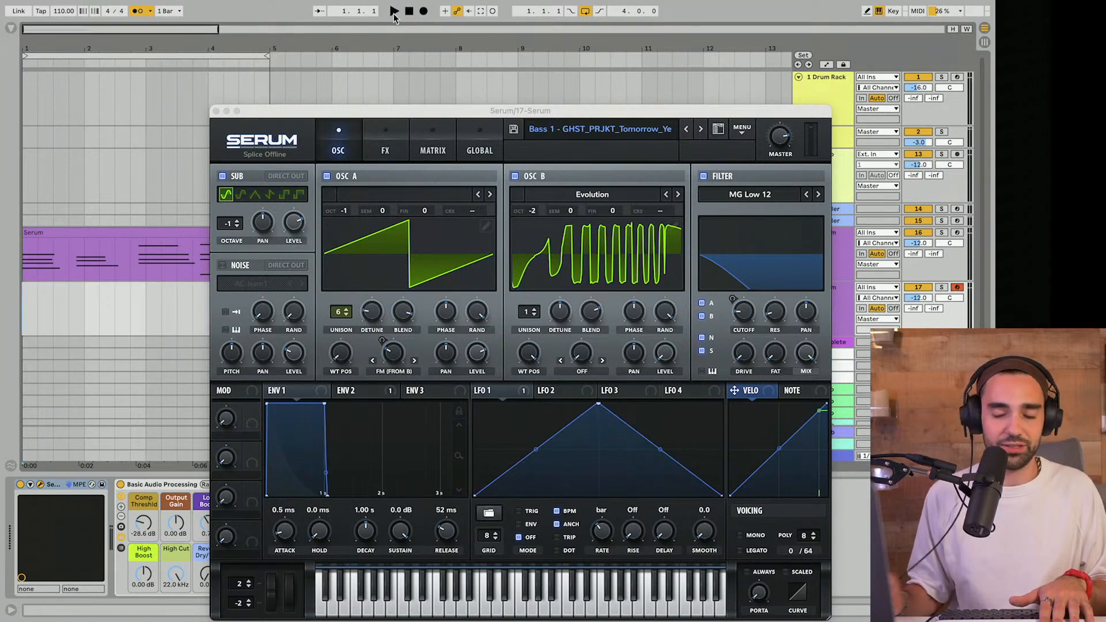
click(394, 12)
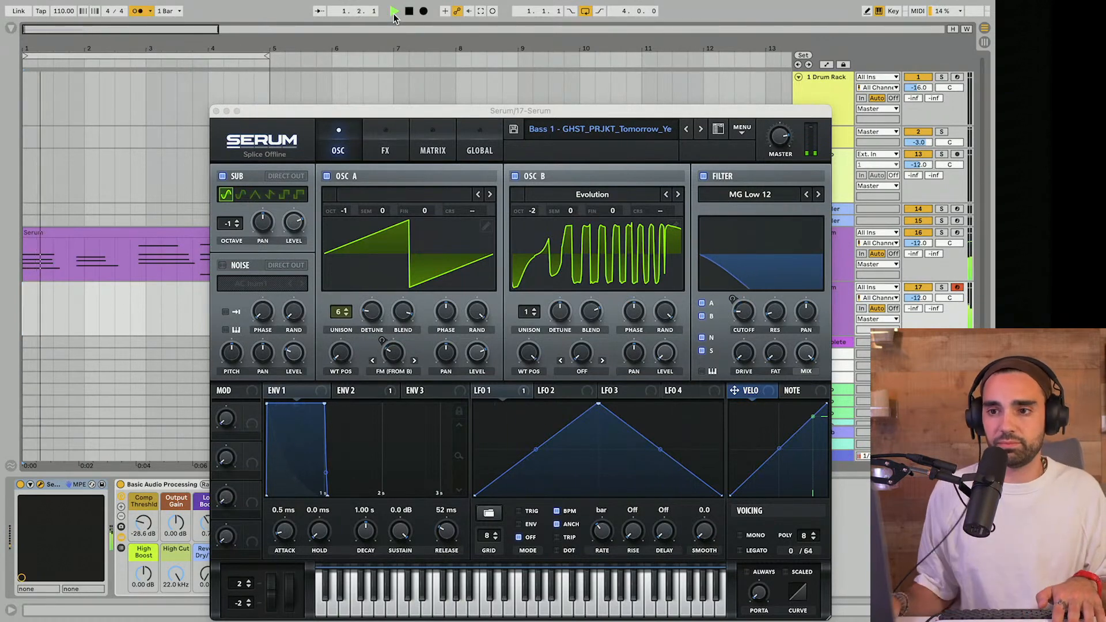
mouse_move(364, 5)
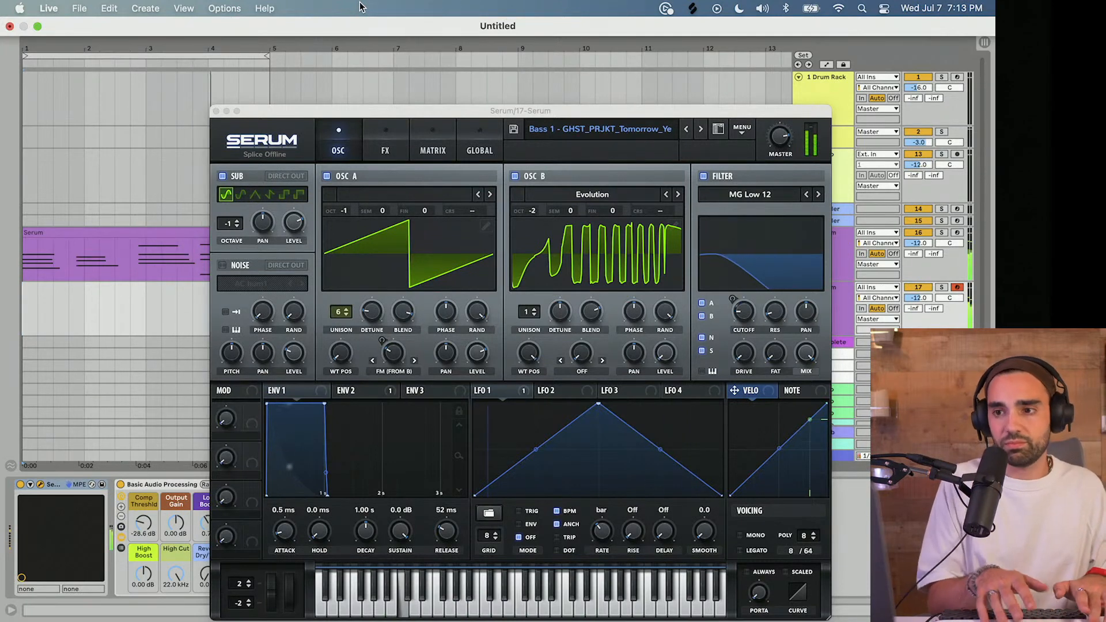
click(216, 110)
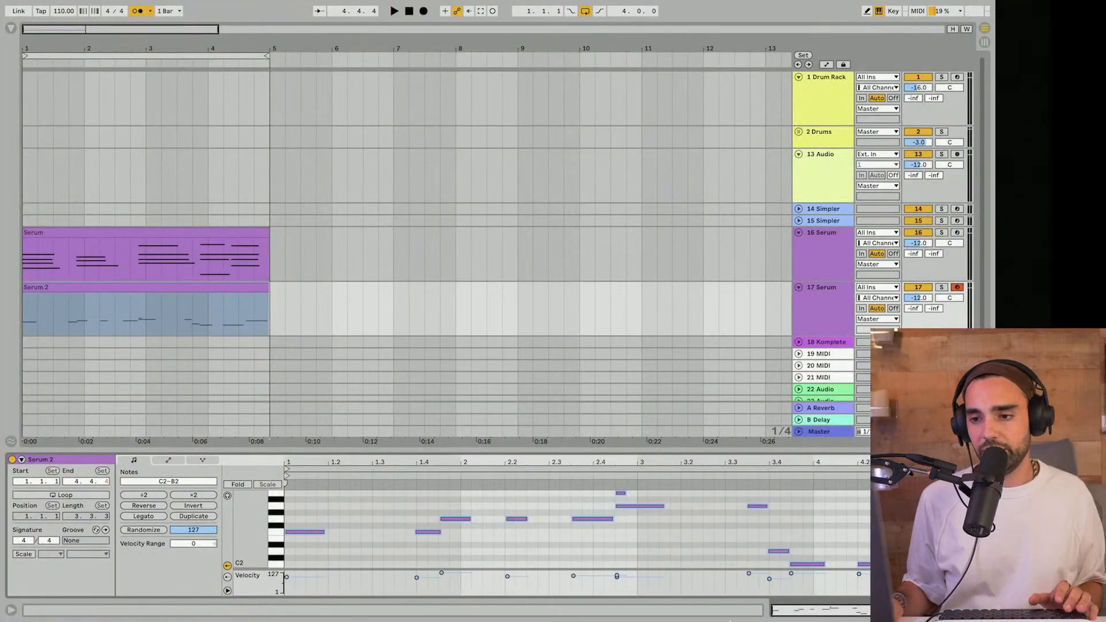
Step: Delete the stray short note above the A2 just before bar 3 and quantize the remaining bass notes
drag(636, 489, 559, 486)
key(Delete)
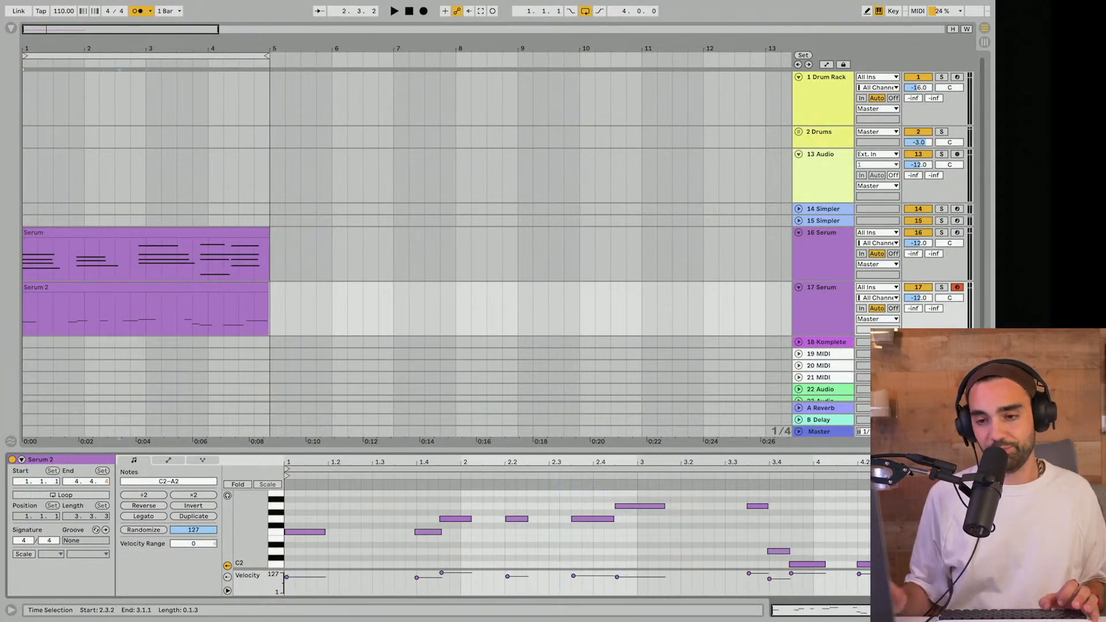
key(super+u)
Step: Play back the bass line with the chords, turning the metronome off and enlarging the note editor
key(space)
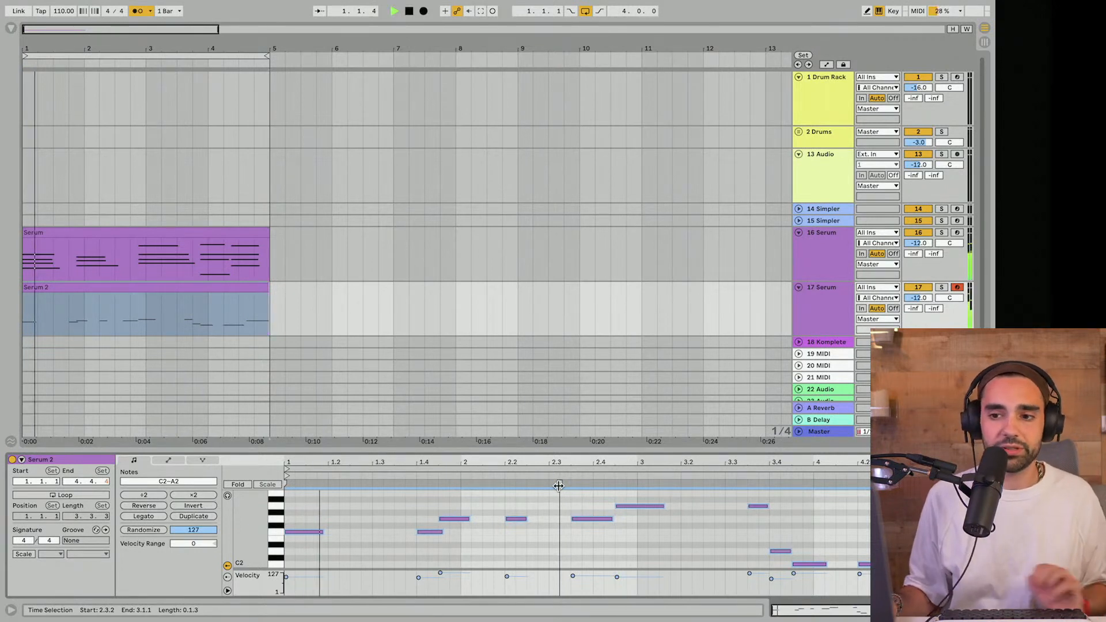
drag(545, 447, 545, 339)
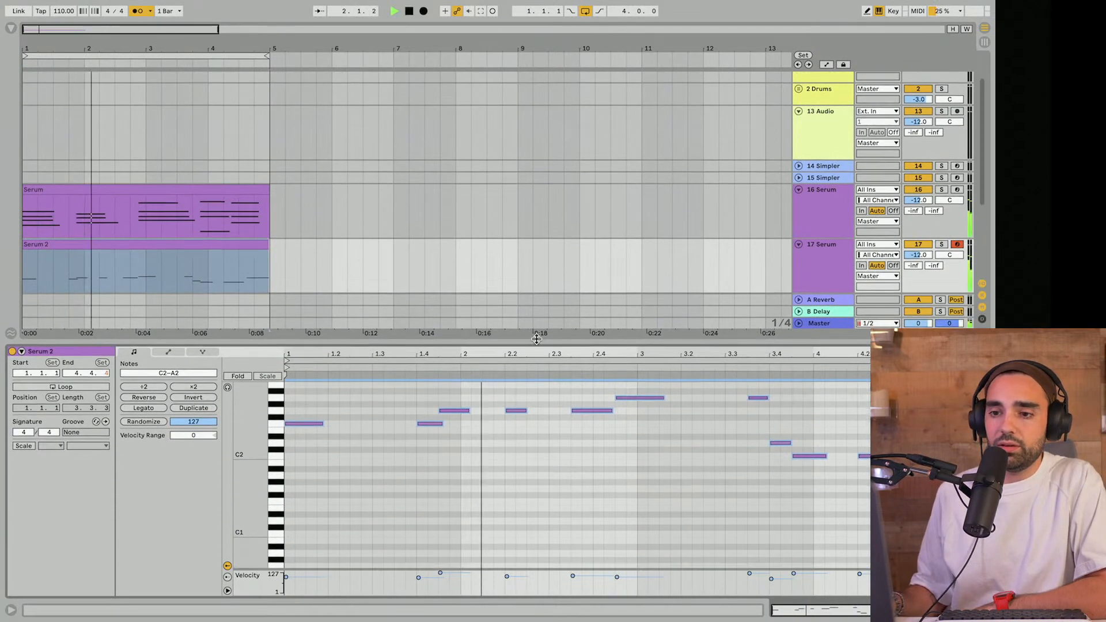
click(138, 11)
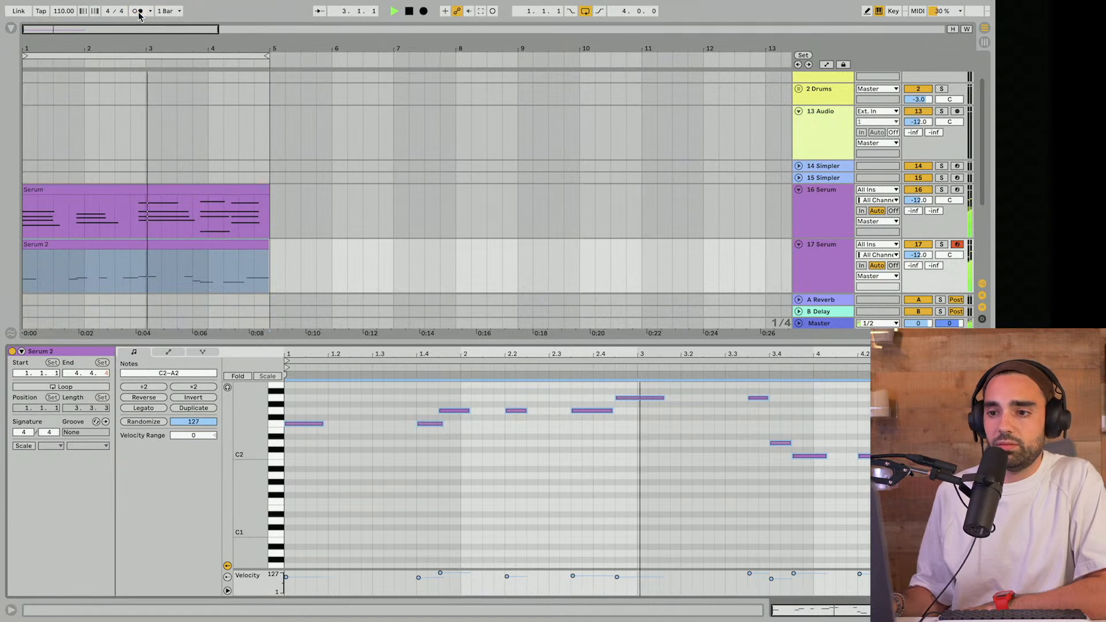
scroll(670, 465, down, 1)
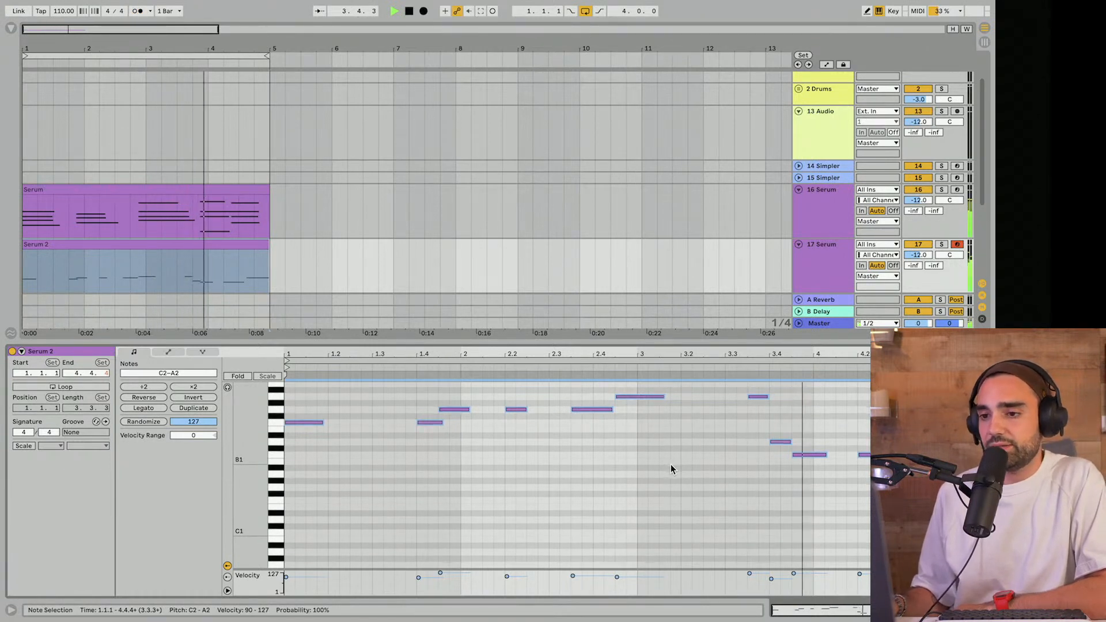
key(space)
Step: Move the final G2 bass note earlier to 4.2.3, shorten the C2 note before it to end there, and play the result
click(953, 409)
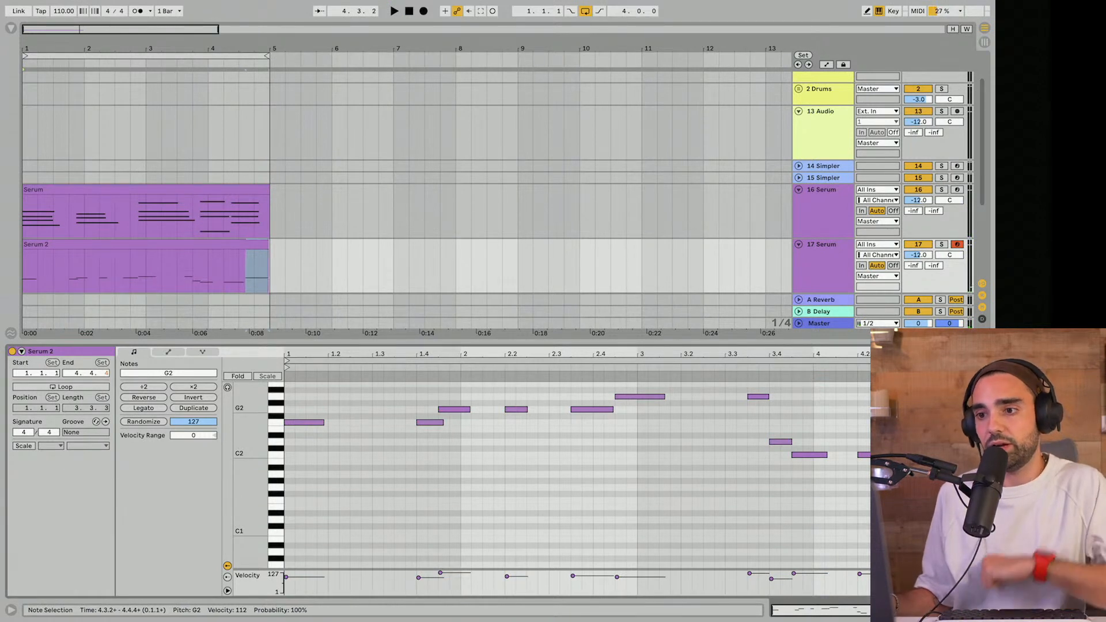
drag(953, 410, 934, 416)
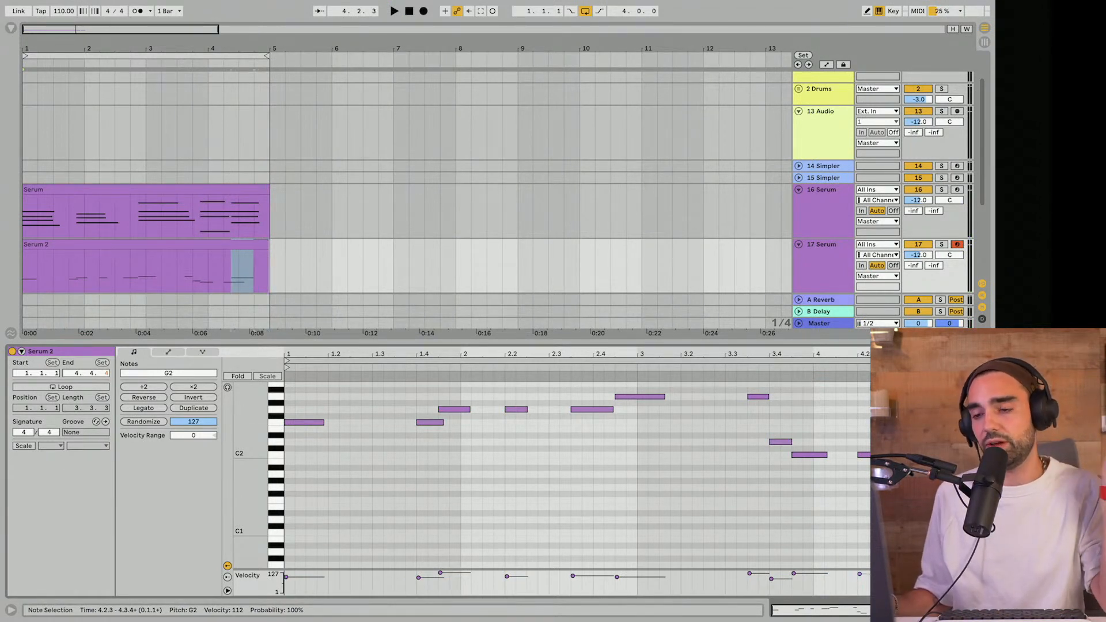
drag(916, 455, 880, 455)
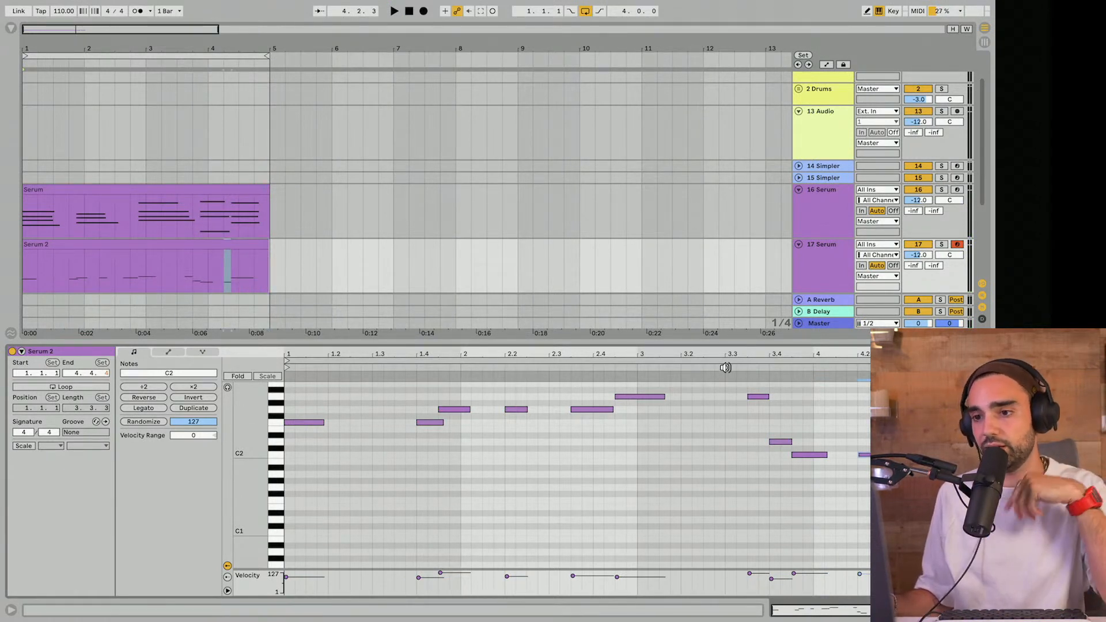
click(704, 368)
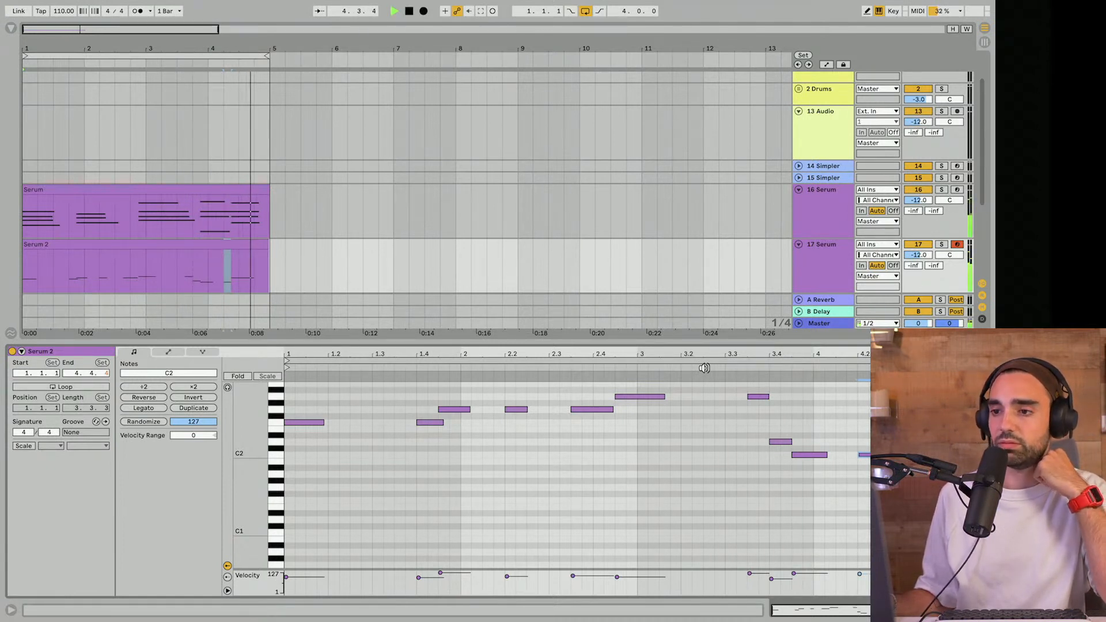
key(space)
Step: Add a one-beat G2 note near the end of bar 4, move it to start at 4.3.3, and play back the loop
double_click(952, 409)
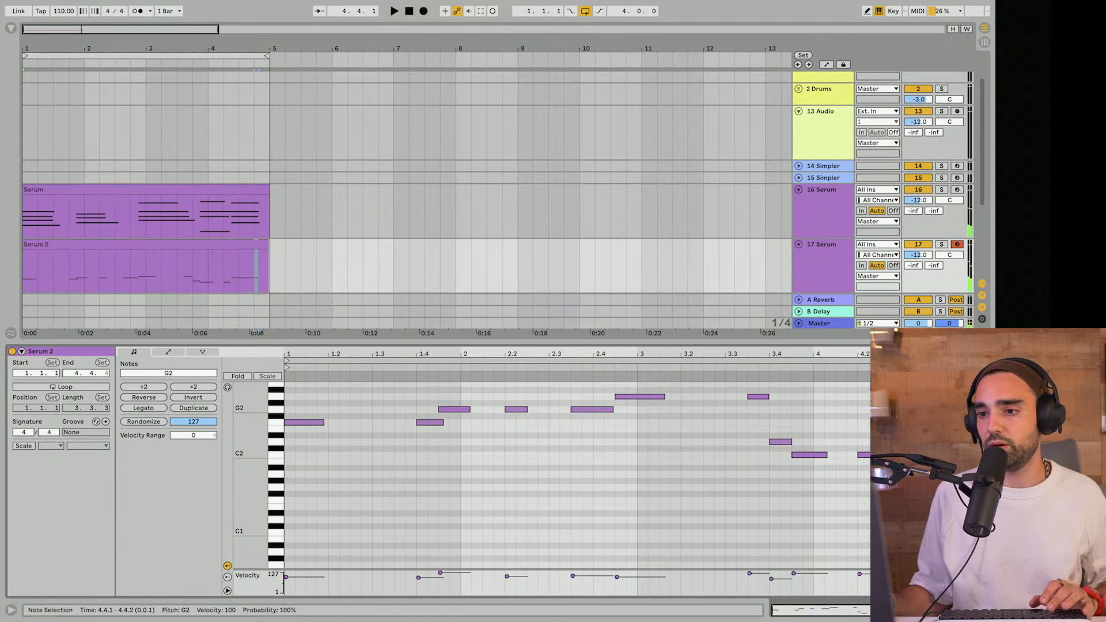
drag(957, 409, 988, 410)
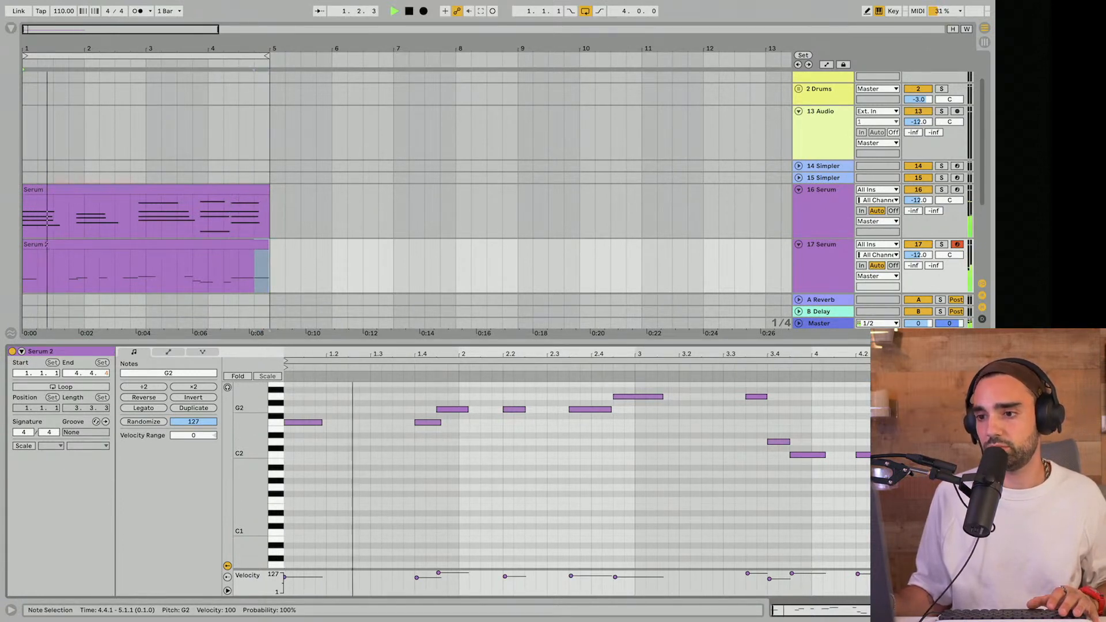
mouse_move(944, 410)
mouse_down()
mouse_move(923, 409)
mouse_move(954, 410)
mouse_move(934, 410)
mouse_up()
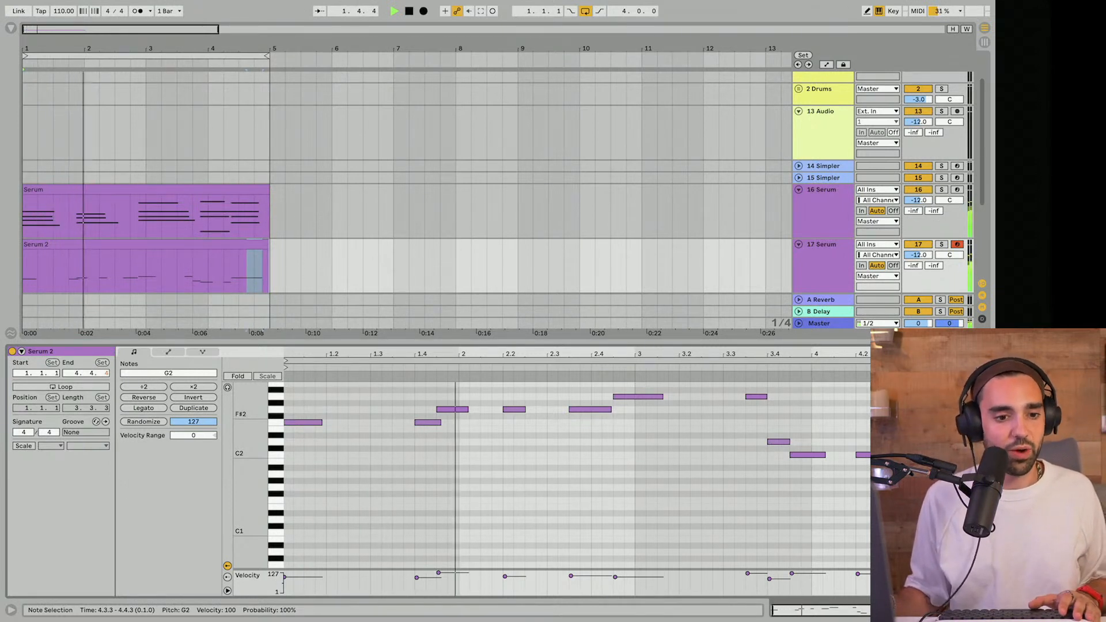
key(space)
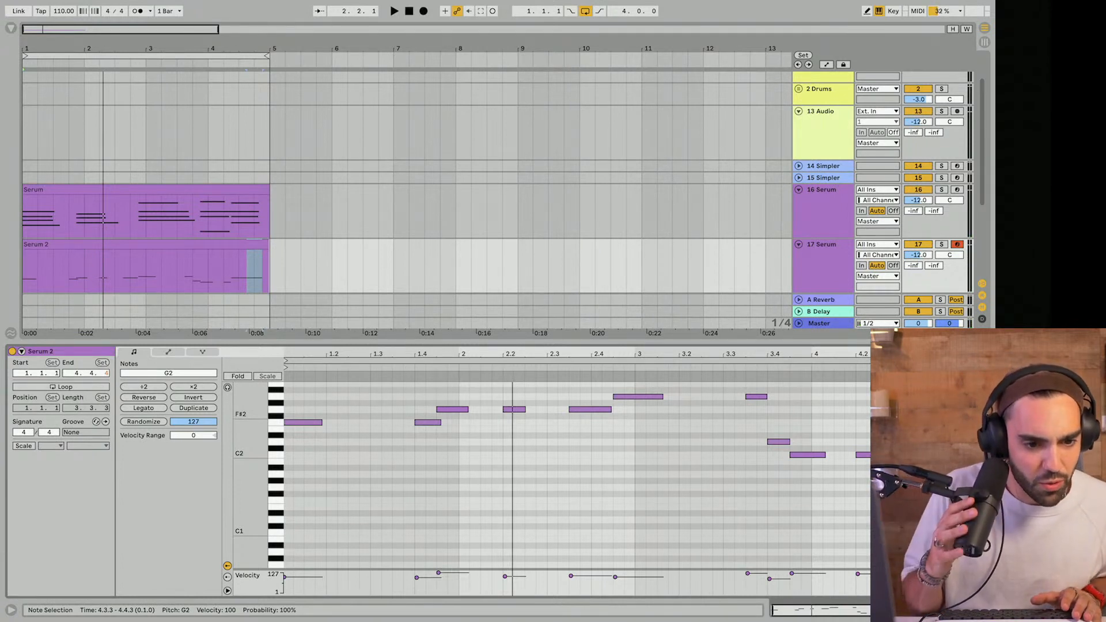
key(space)
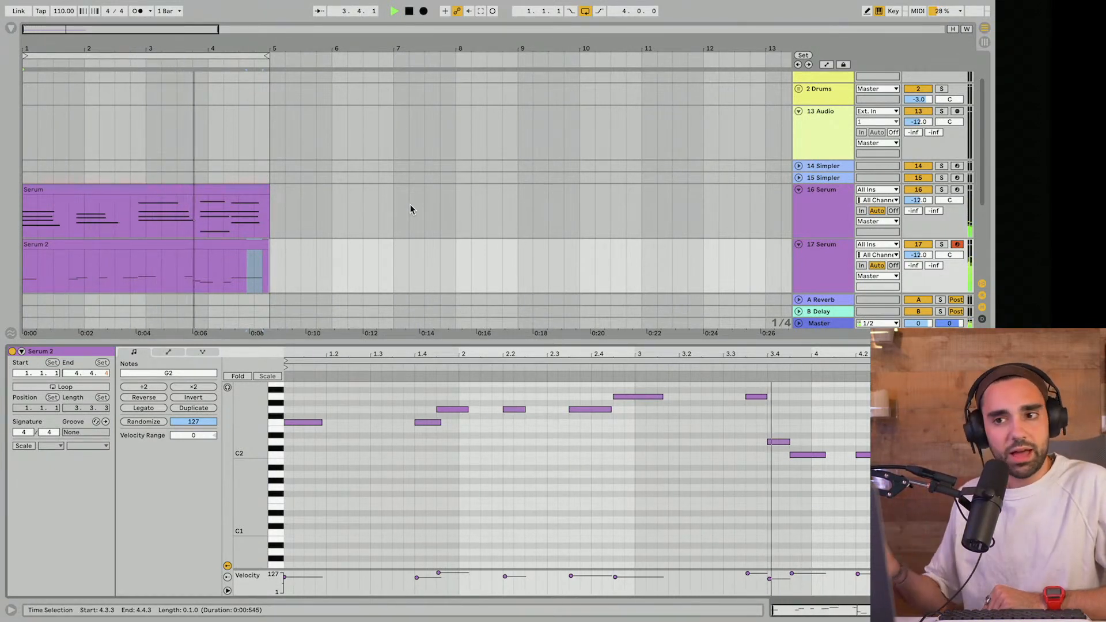
click(417, 14)
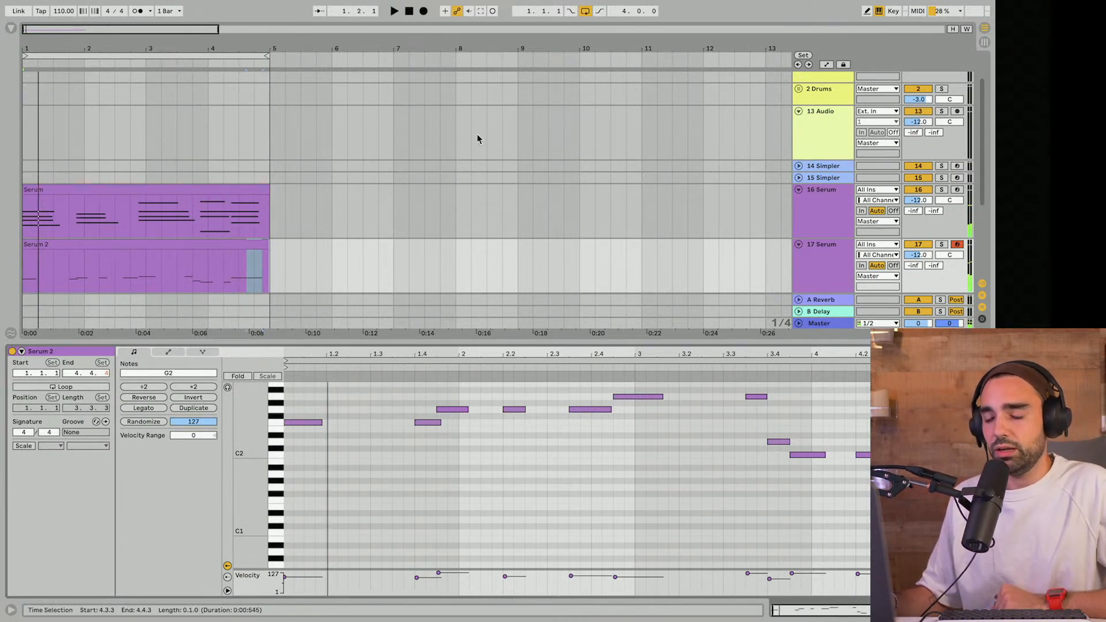
Step: Unfold the Drums group to show its kick and audio tracks
scroll(472, 139, up, 2)
click(798, 131)
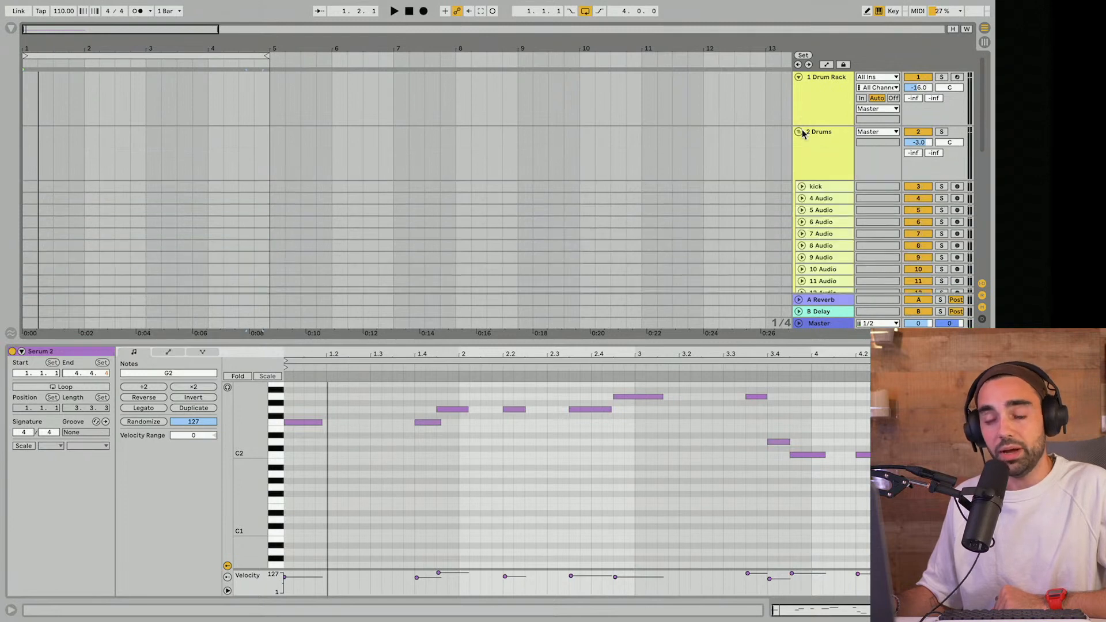
scroll(414, 174, down, 6)
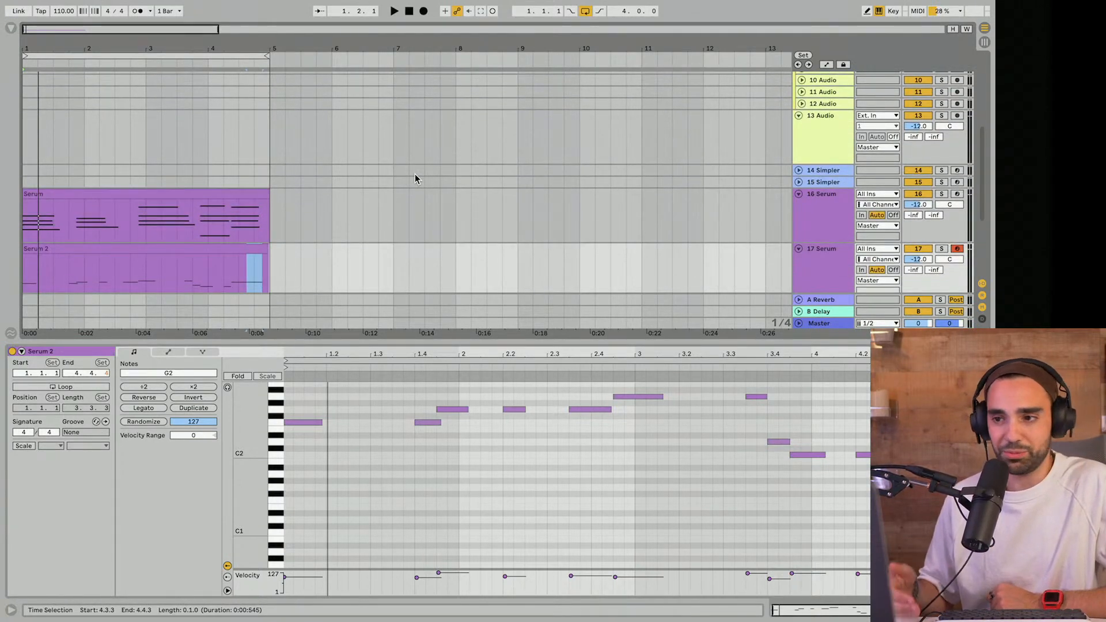
scroll(415, 178, up, 6)
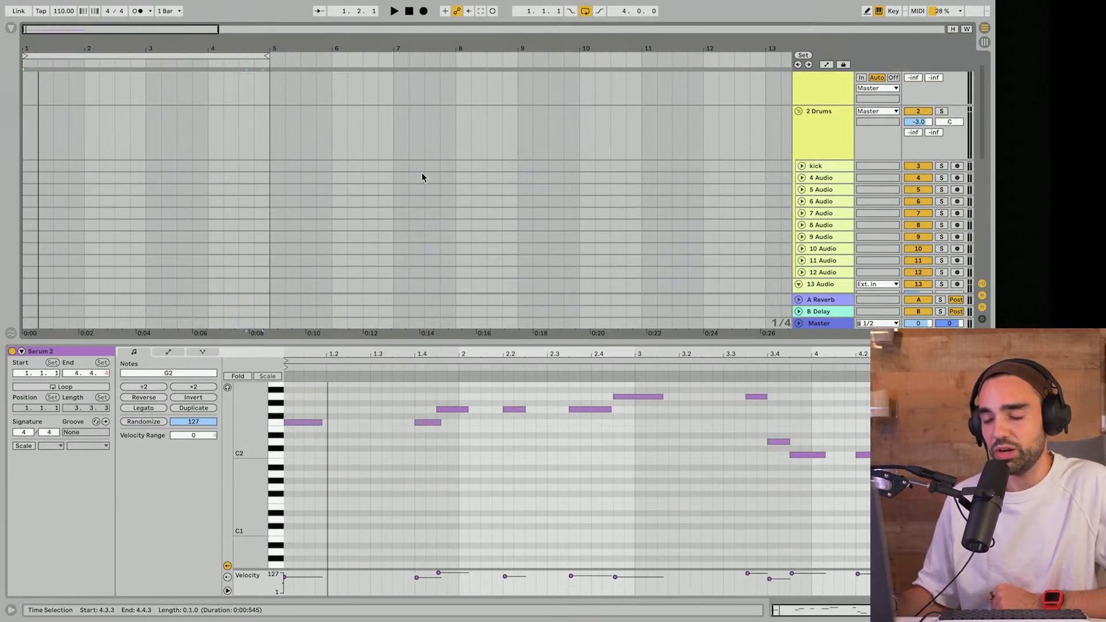
Step: Unfold the kick track and hide the bass clip's note editor
click(801, 186)
scroll(735, 212, down, 3)
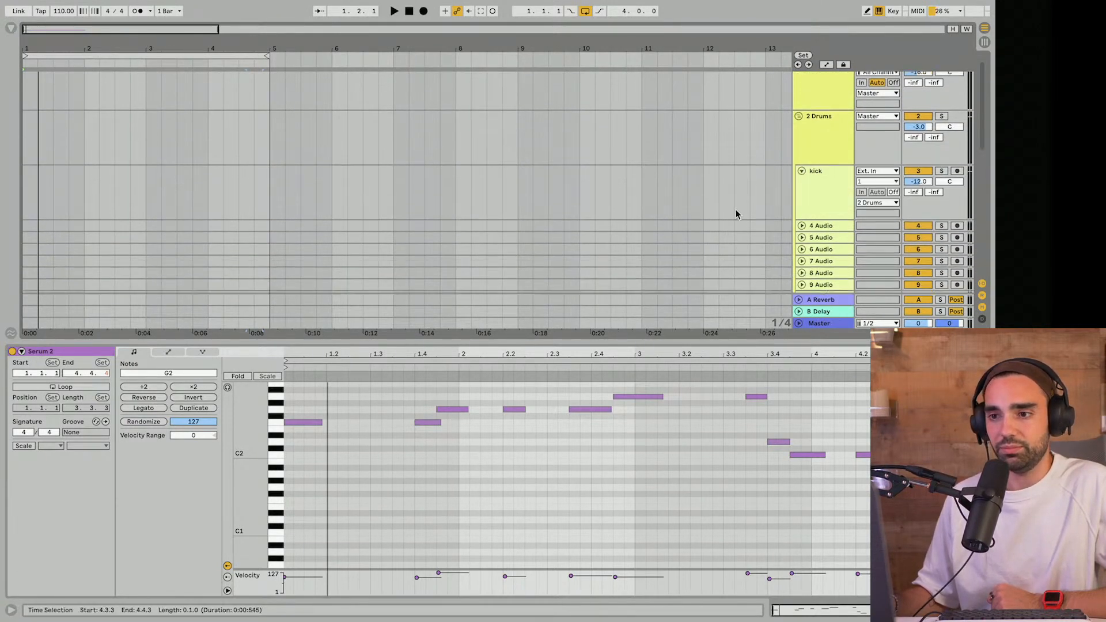
key(super+alt+l)
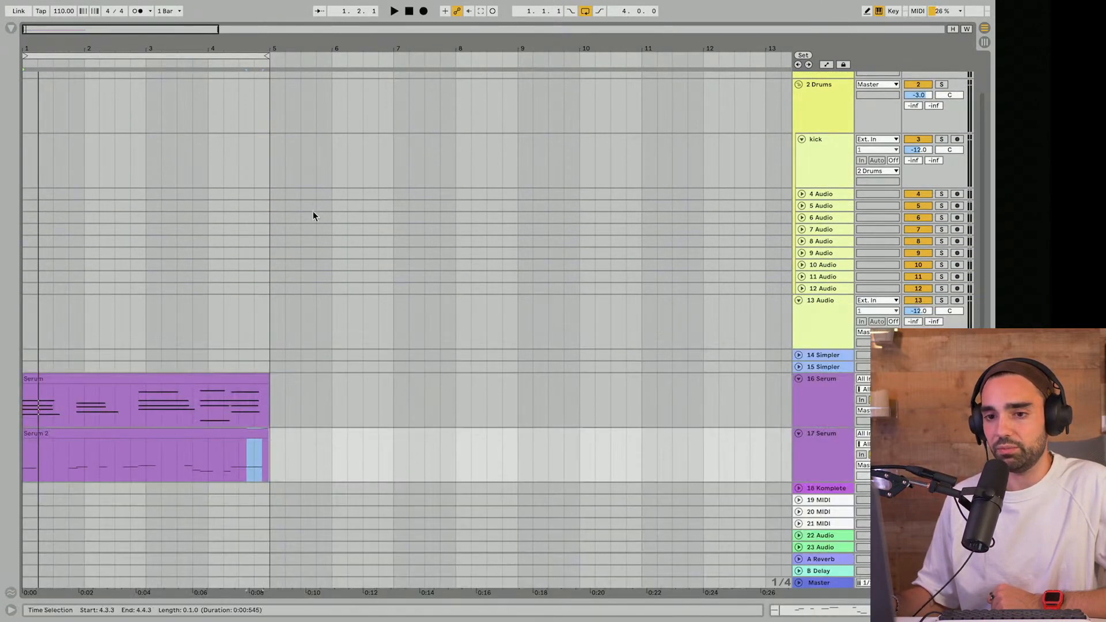
Step: Show the browser and open the Drum_Loops folder of the ADSR Sounds - Nominated sample pack
click(11, 29)
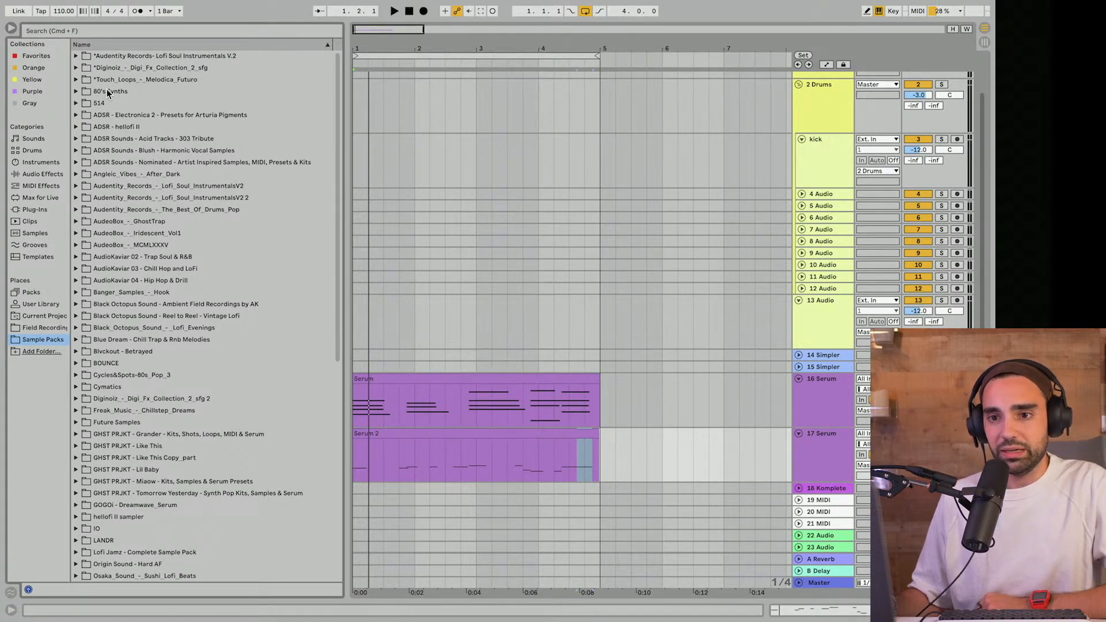
click(140, 164)
click(75, 163)
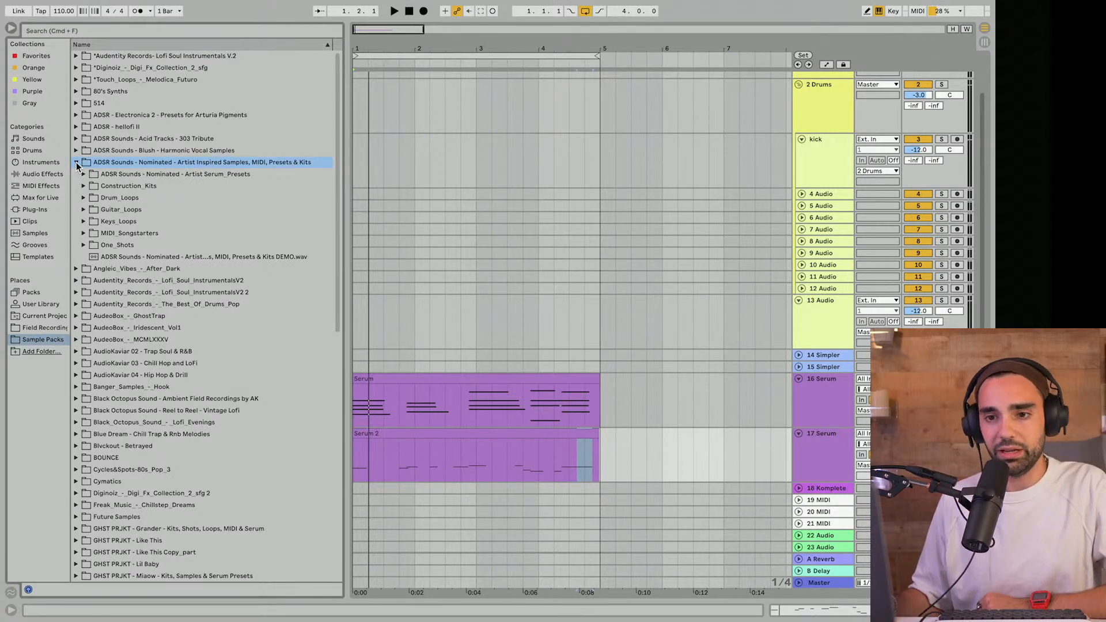
click(84, 198)
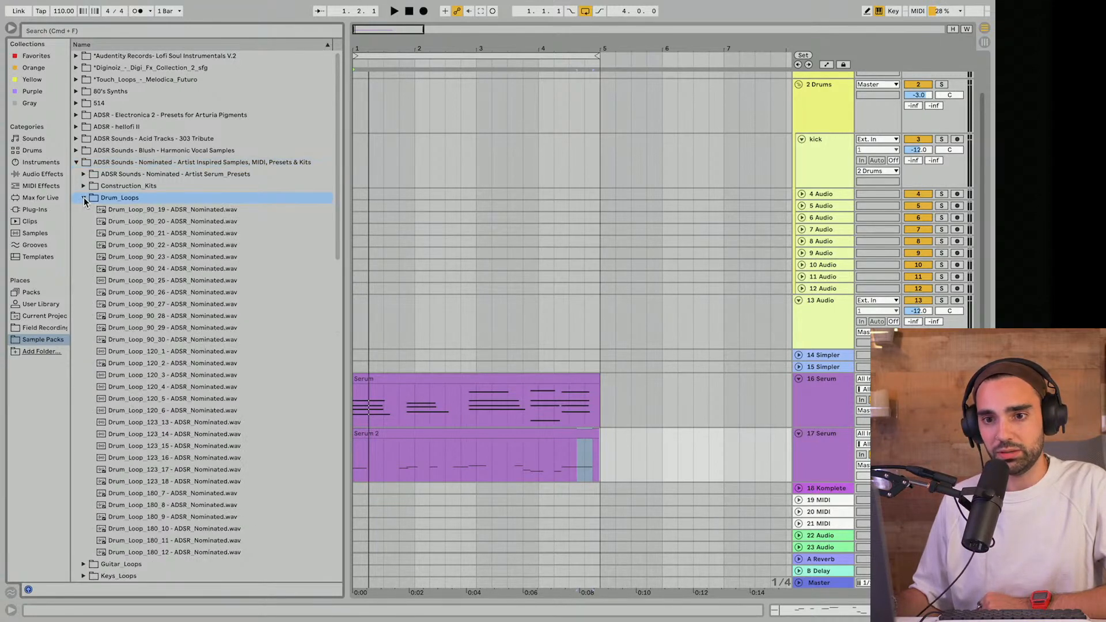
Step: Audition some 90 BPM drum loops and place Drum_Loop_90_21 at bar 1 on audio track 13
click(136, 233)
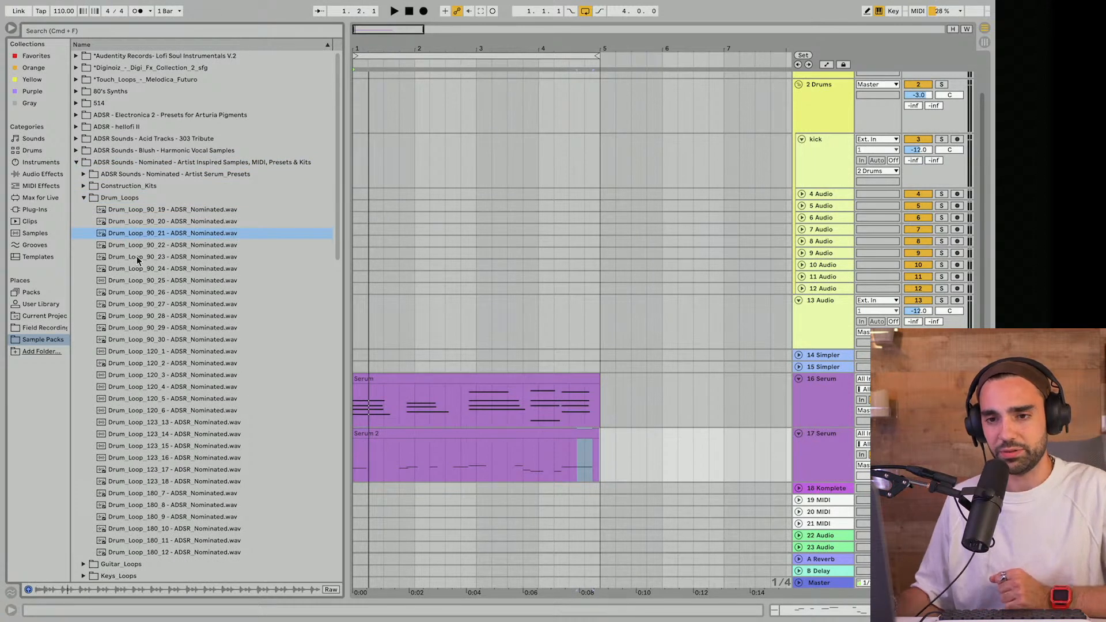
click(137, 248)
click(134, 264)
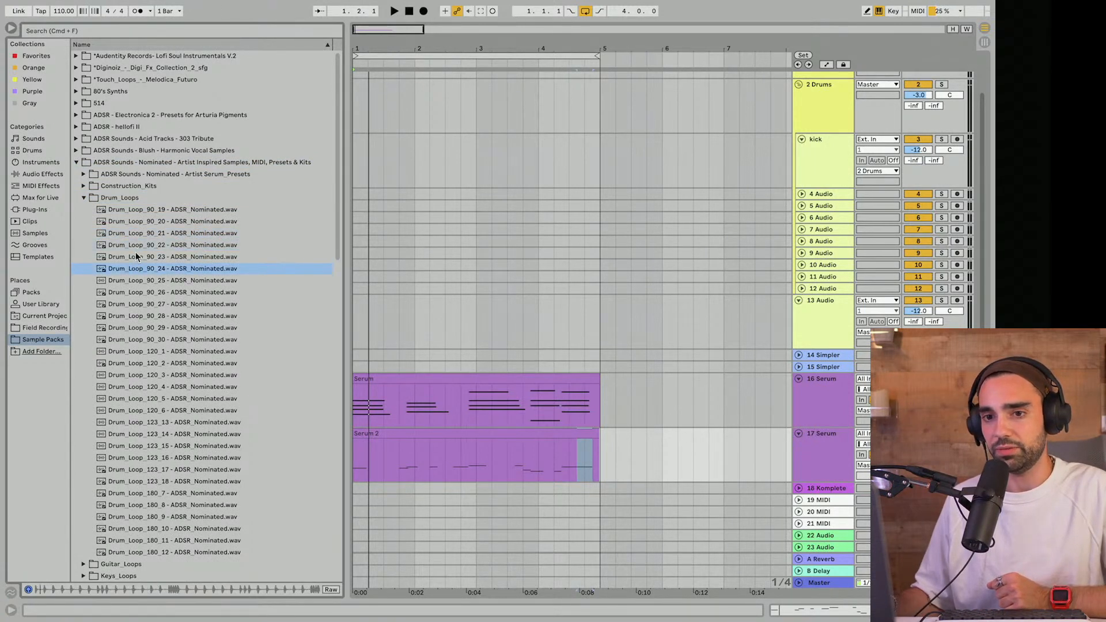
click(141, 231)
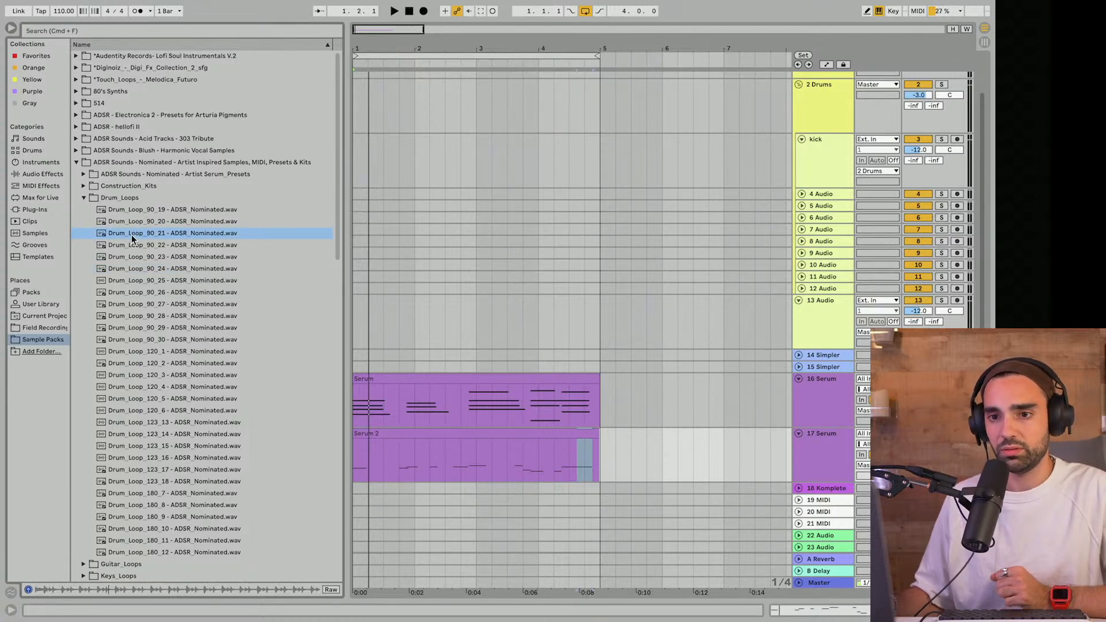
drag(129, 234, 356, 310)
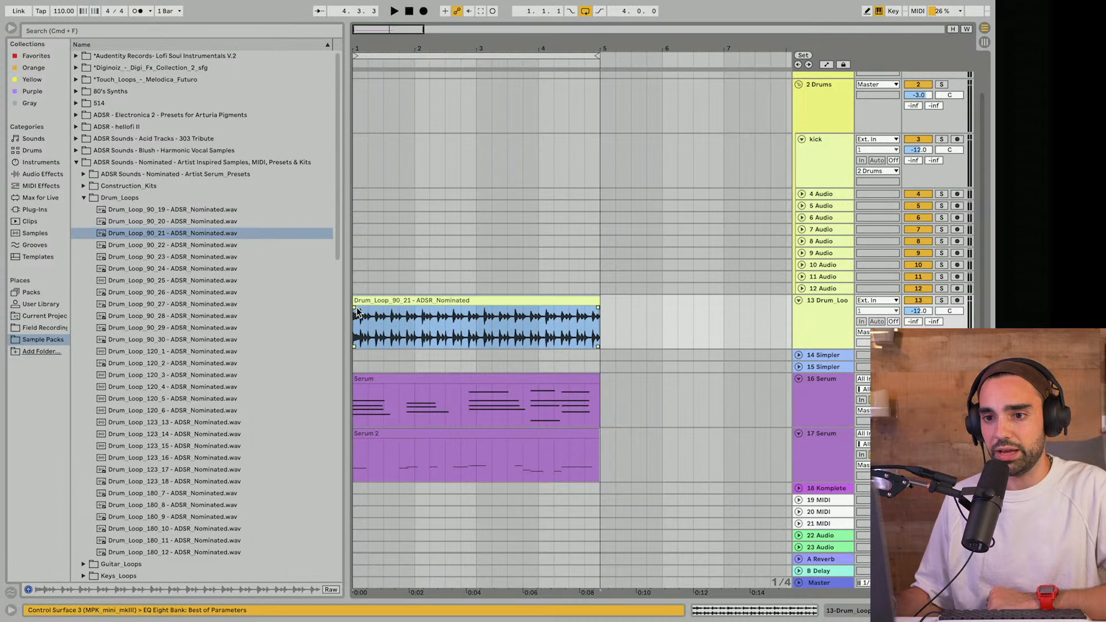
Step: Play the drum loop with the chords and bass from the start and lower its track volume to -15.8 dB
click(407, 14)
key(space)
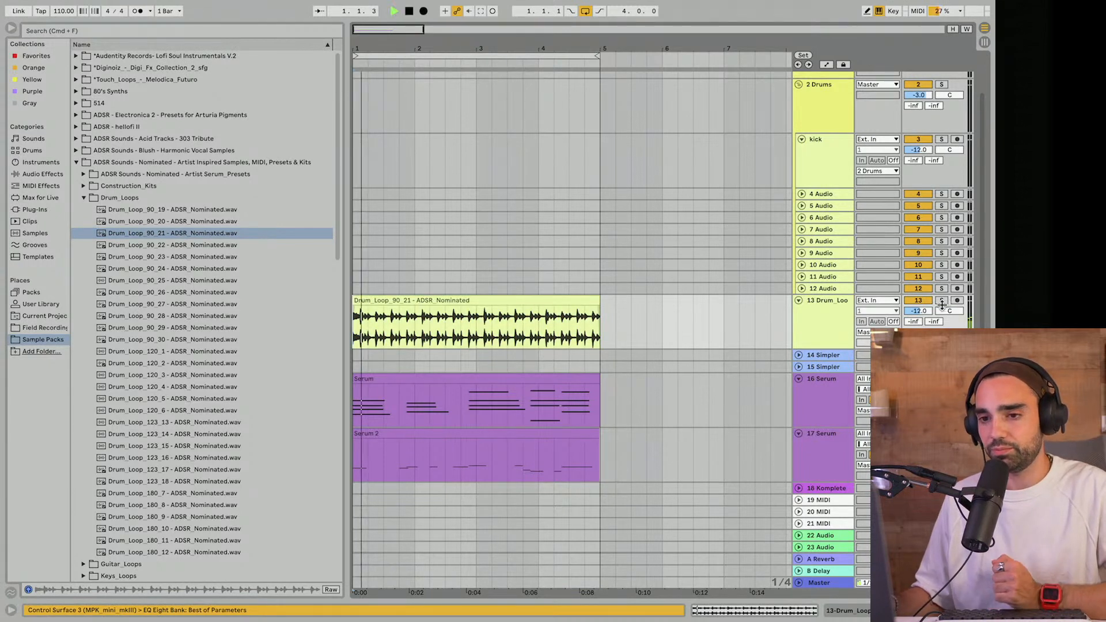
drag(918, 311, 918, 324)
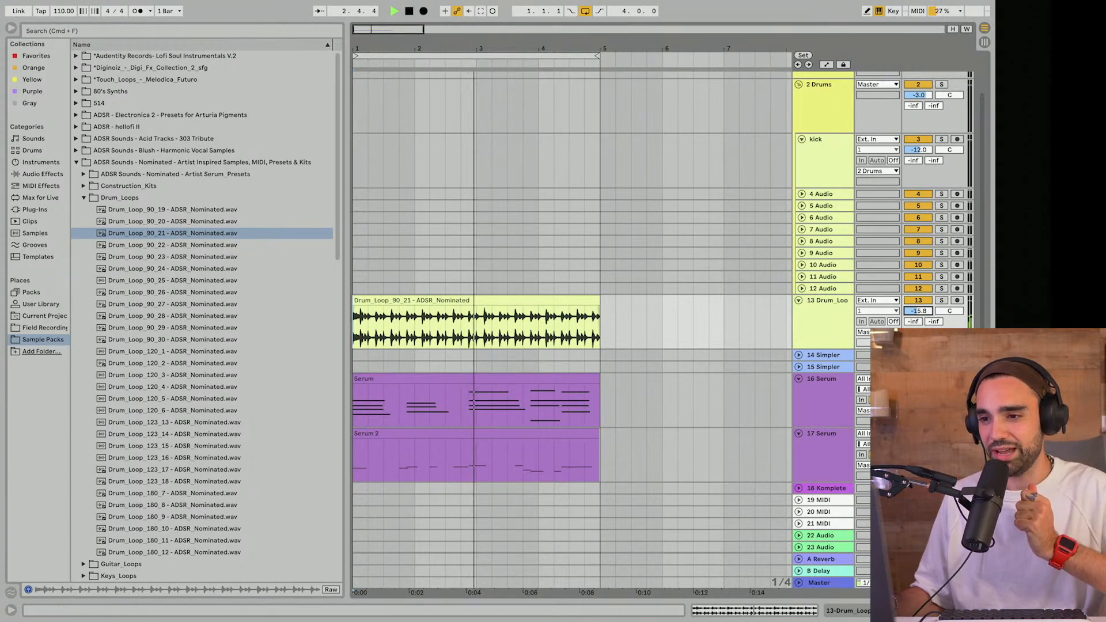
key(space)
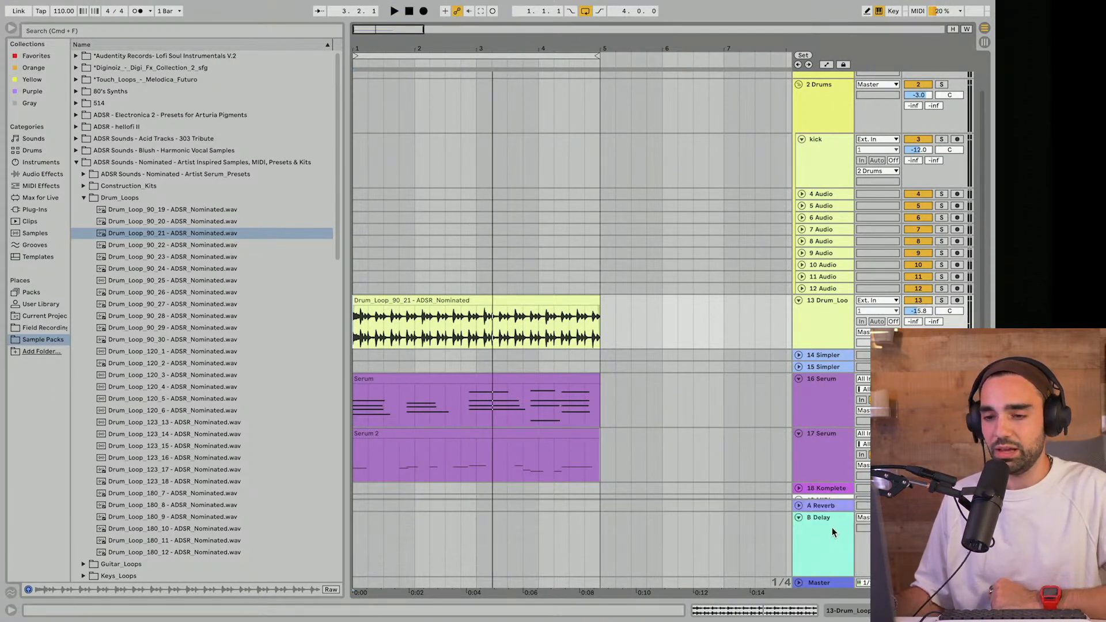
Step: Turn macro 3 of Basic Delays on the delay return up to 127 and set the drum loop track's delay send to -13.0 dB
double_click(832, 531)
drag(75, 523, 76, 518)
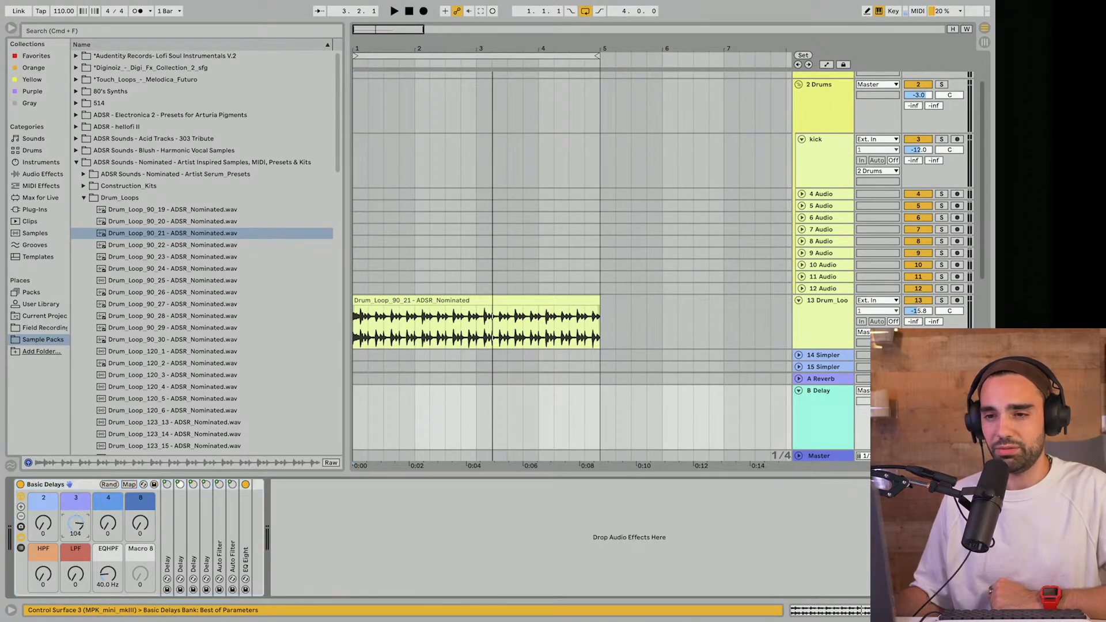
drag(936, 324, 936, 296)
key(space)
scroll(743, 333, down, 3)
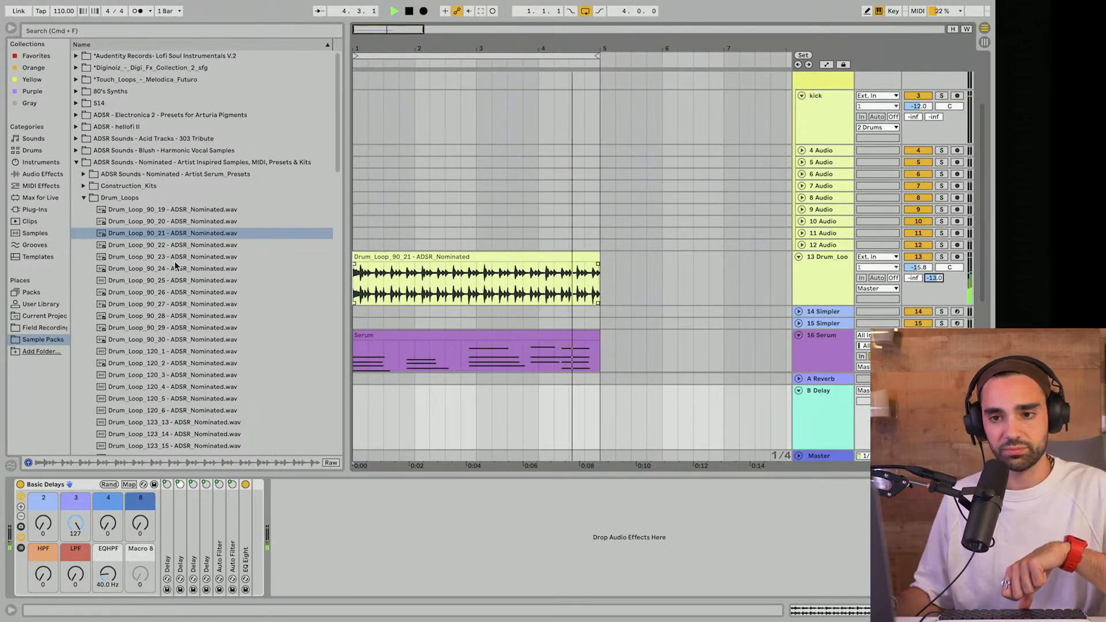
Step: Audition more drum loops and replace the clip on track 13 with Drum_Loop_120_3, starting at bar 1
click(194, 246)
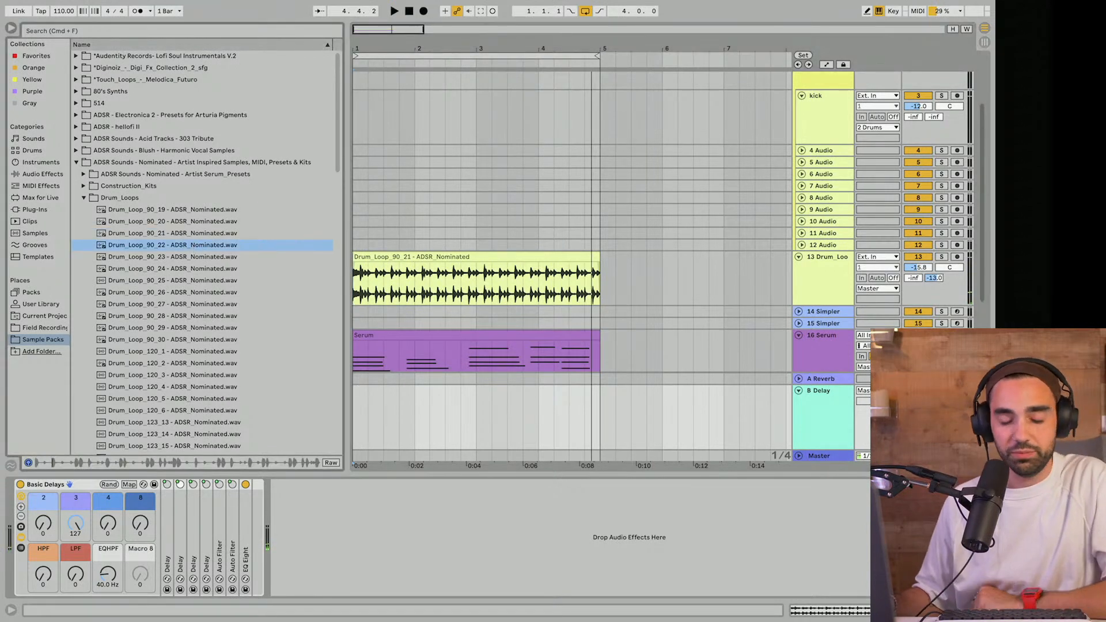
click(191, 257)
click(181, 270)
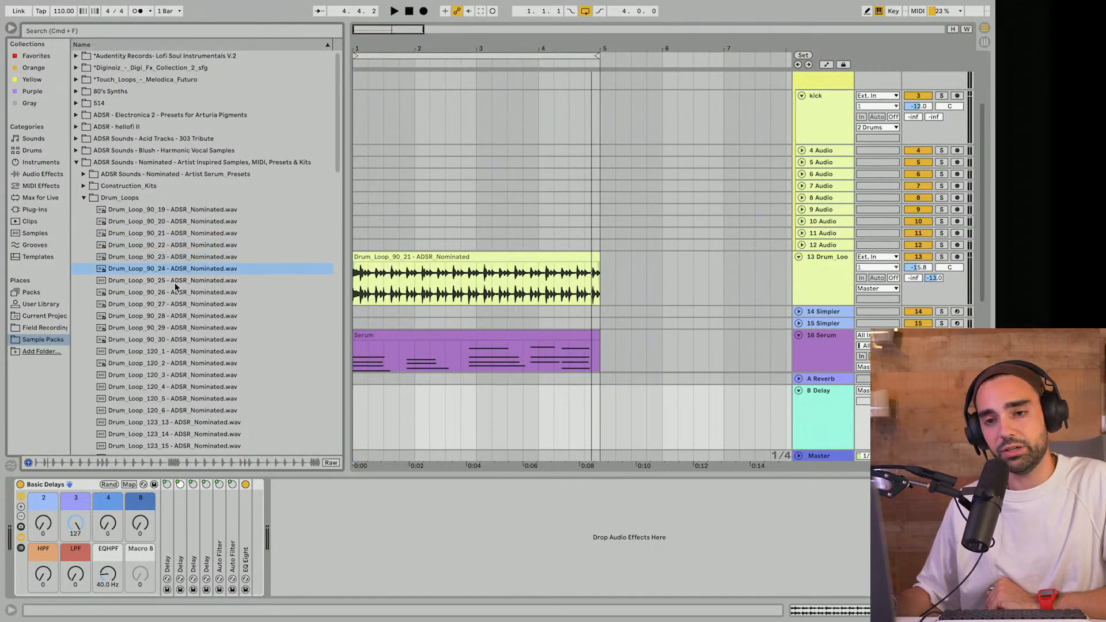
click(172, 291)
click(172, 340)
scroll(171, 334, down, 3)
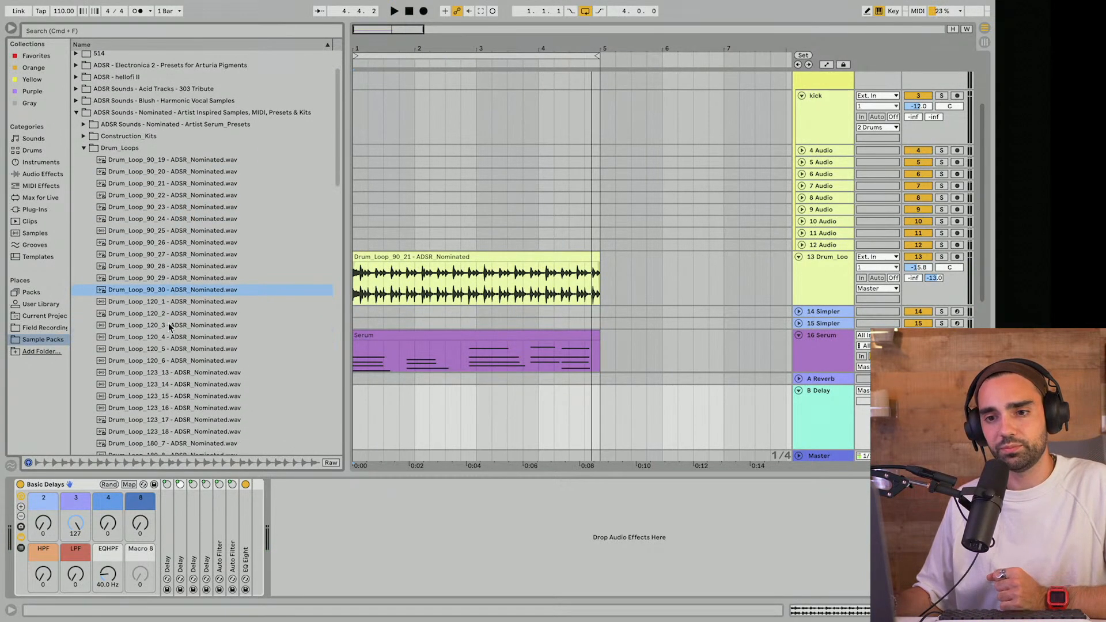
click(168, 323)
drag(162, 327, 357, 296)
scroll(358, 296, right, 1)
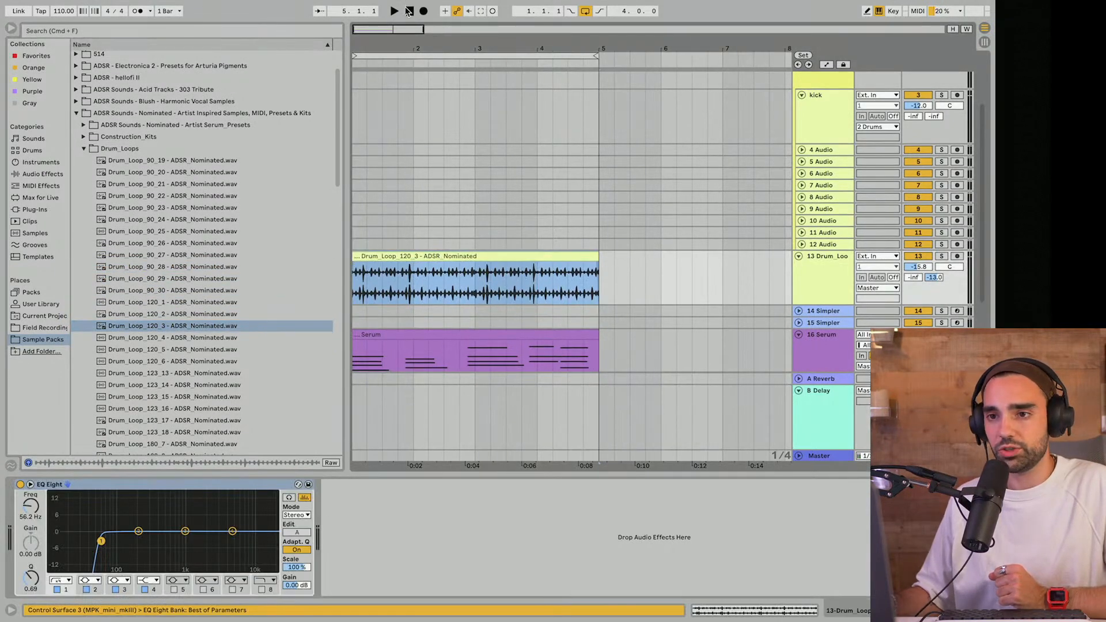
Step: Play back the new drum loop from the start with its track volume set to -15.9 dB
click(409, 11)
key(space)
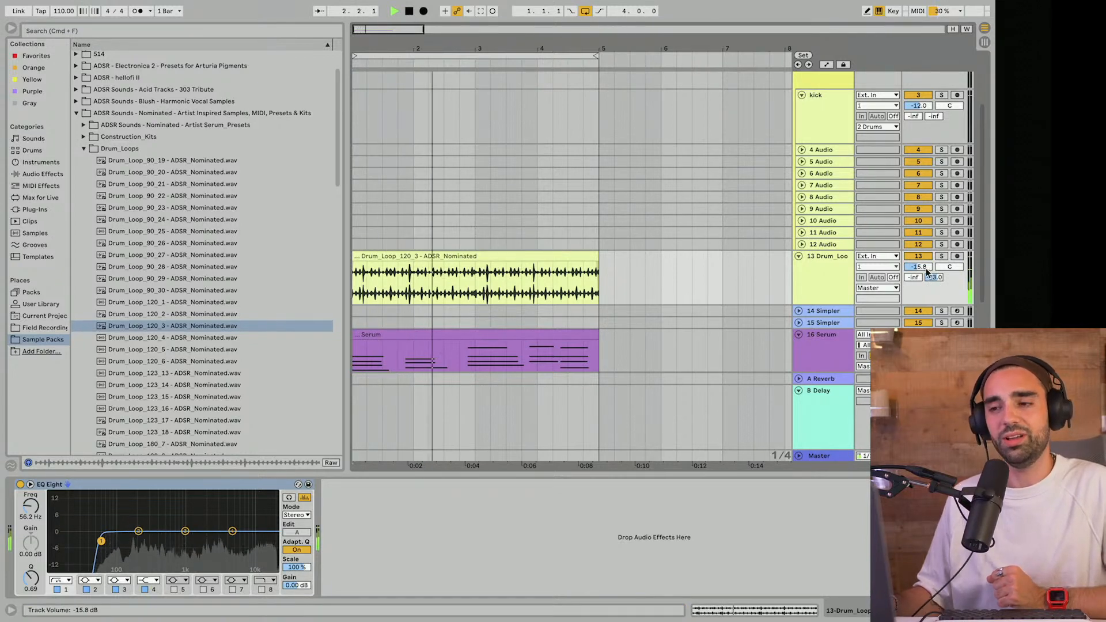
drag(925, 268, 925, 269)
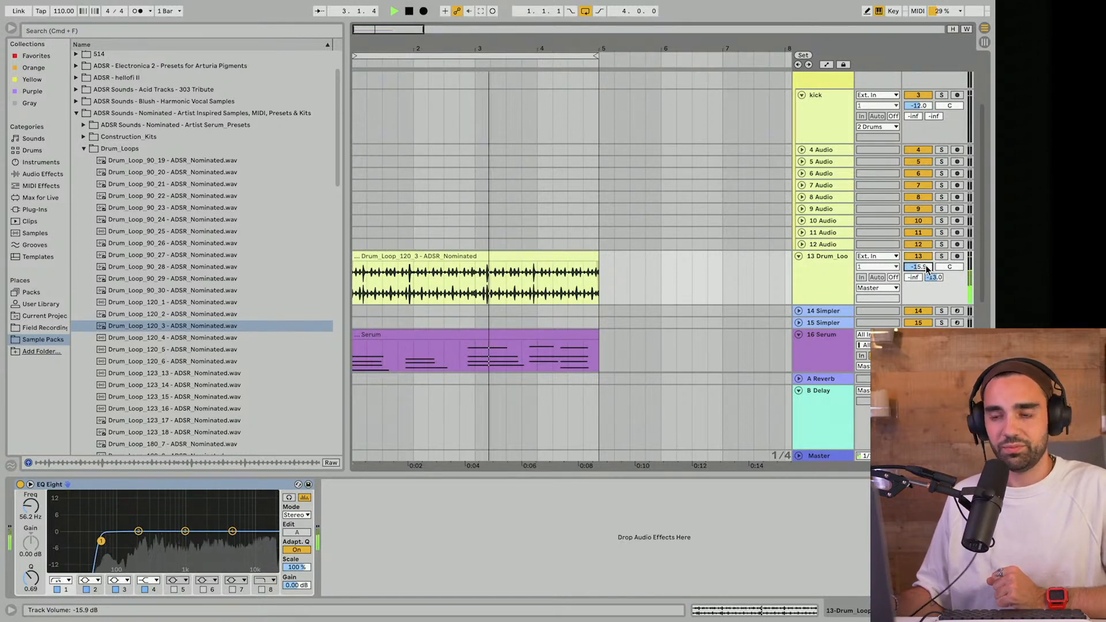
key(space)
Step: Open the Drum_Loop_120_3 clip's waveform and listen to the loop soloed and in the full mix
double_click(487, 259)
scroll(487, 259, up, 2)
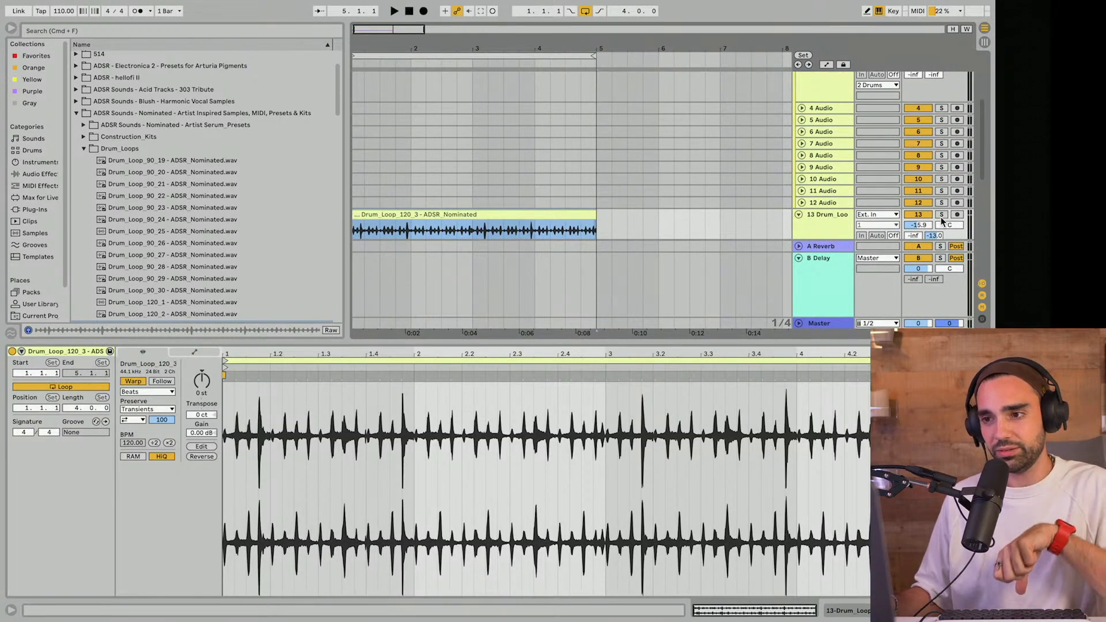
scroll(936, 228, down, 2)
click(942, 194)
key(space)
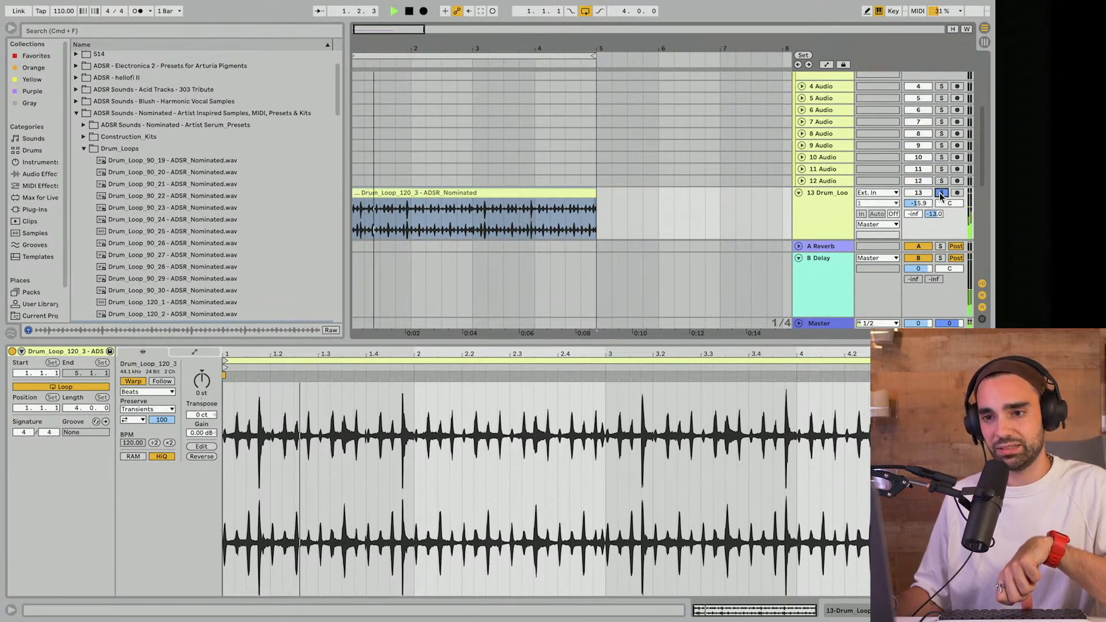
click(942, 194)
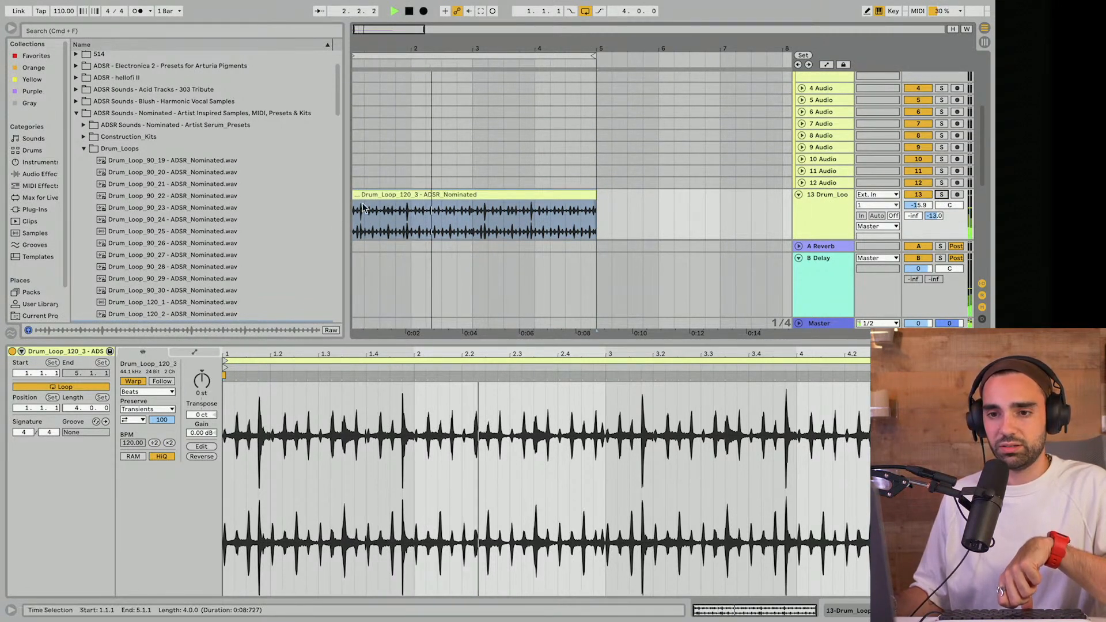
click(405, 212)
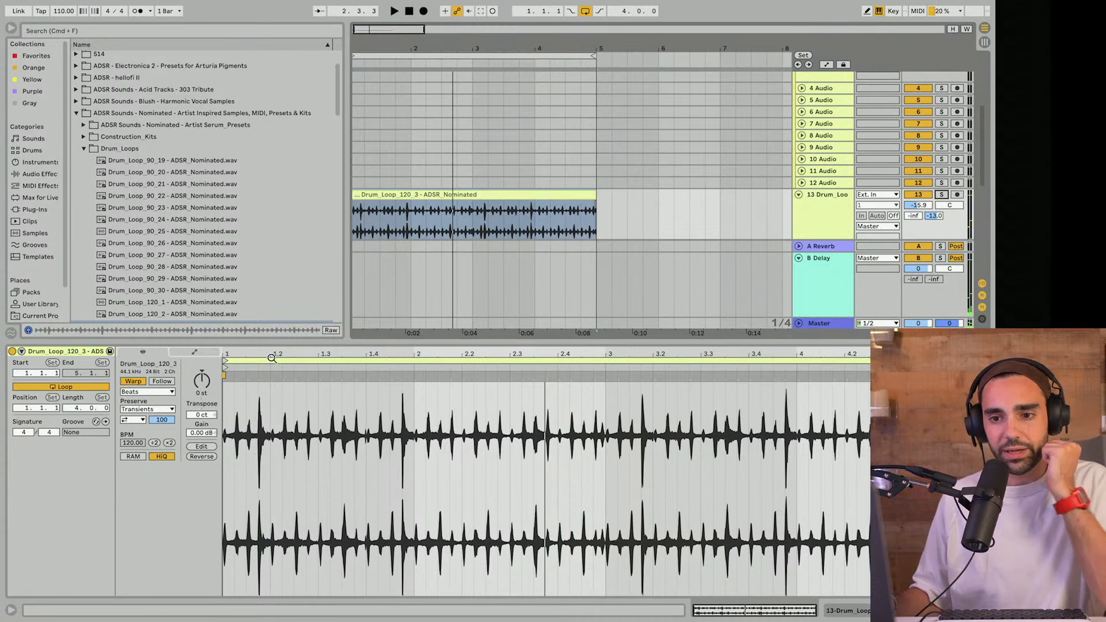
Step: Turn off the clip's transient looping, set its transient envelope to 67, and lower the track volume to -17.2 dB during playback
click(128, 423)
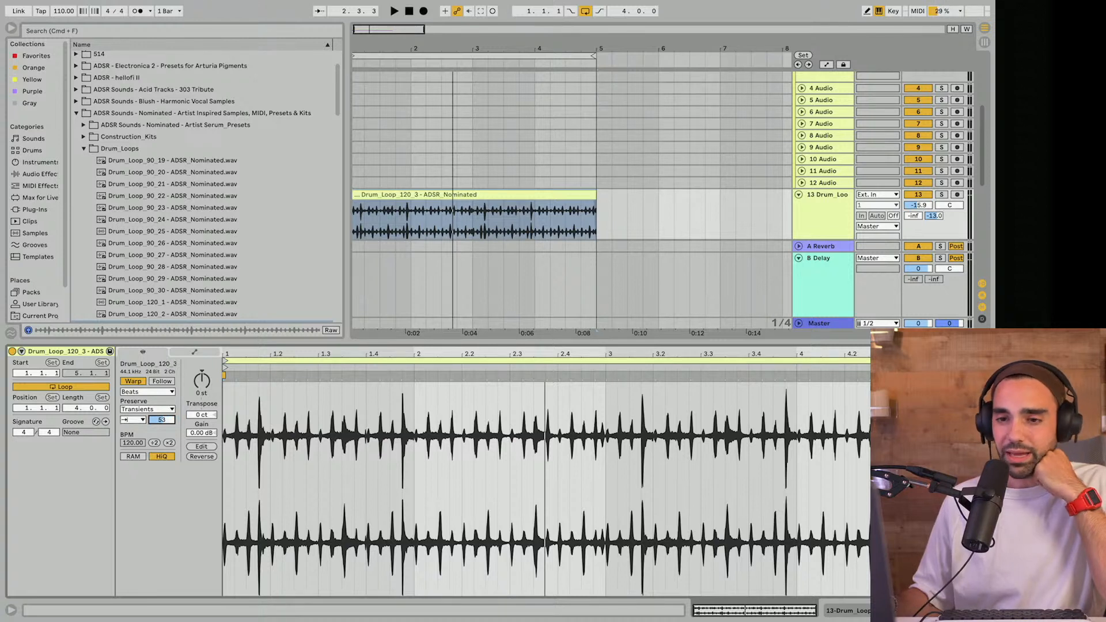
key(space)
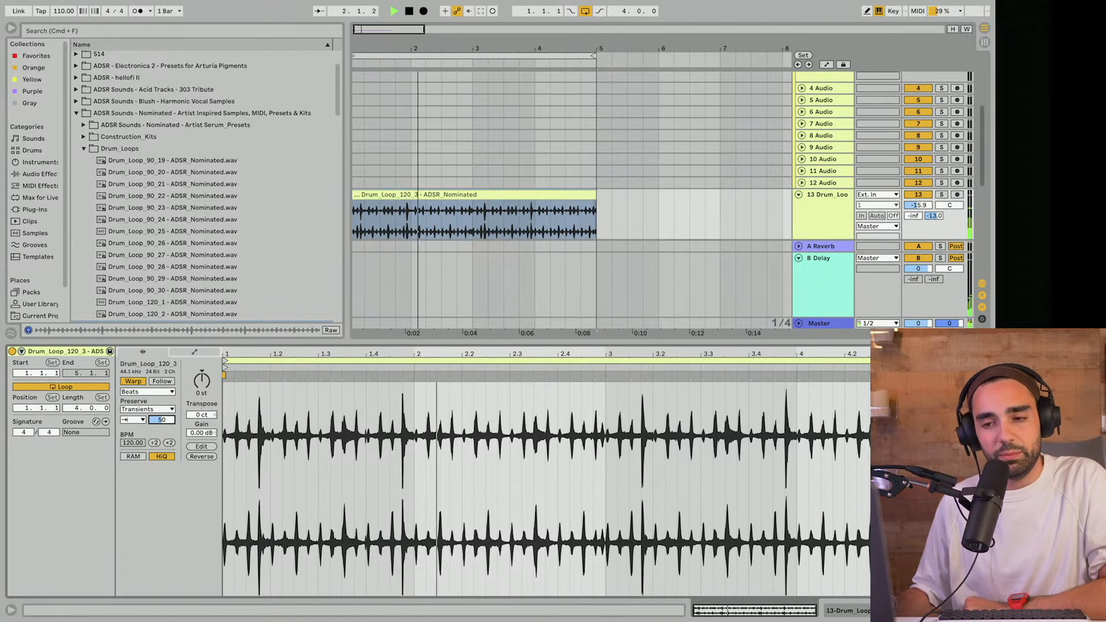
drag(161, 420, 161, 409)
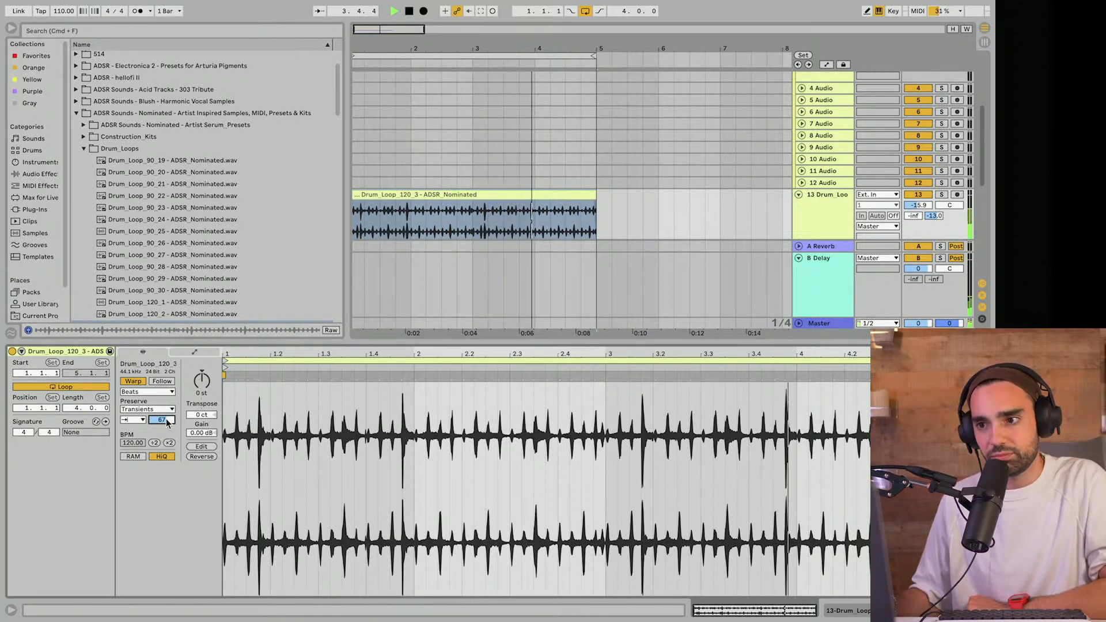
drag(918, 205, 918, 209)
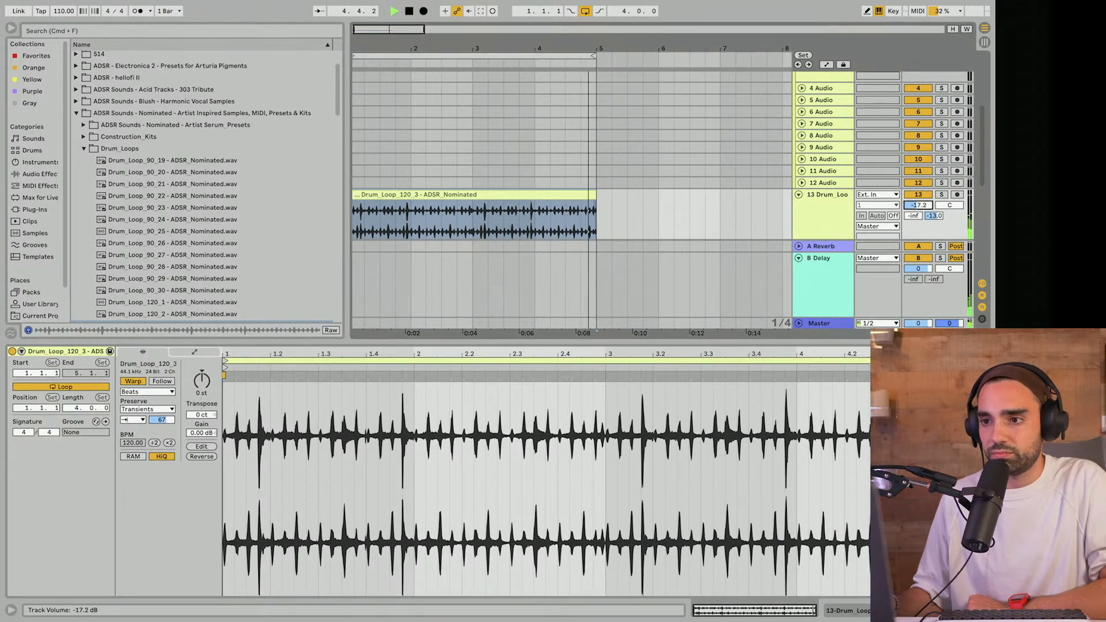
Step: Adjust the drum loop's transposition and raise the low cut in its track's EQ Eight to 6.53 kHz with Q 0.53 during playback
click(432, 194)
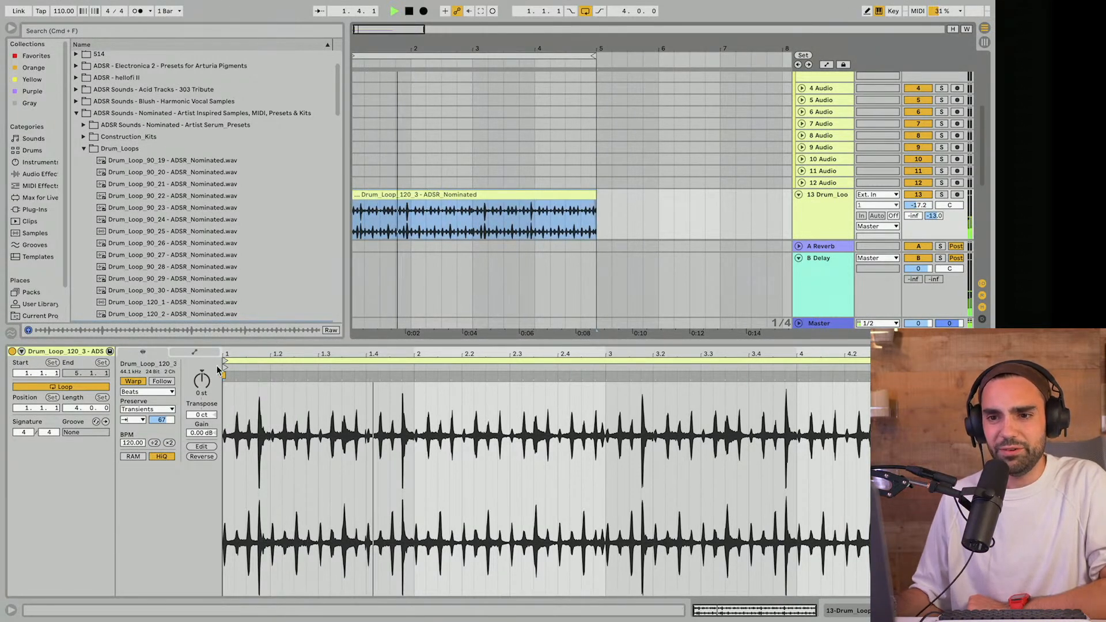
drag(201, 380, 202, 369)
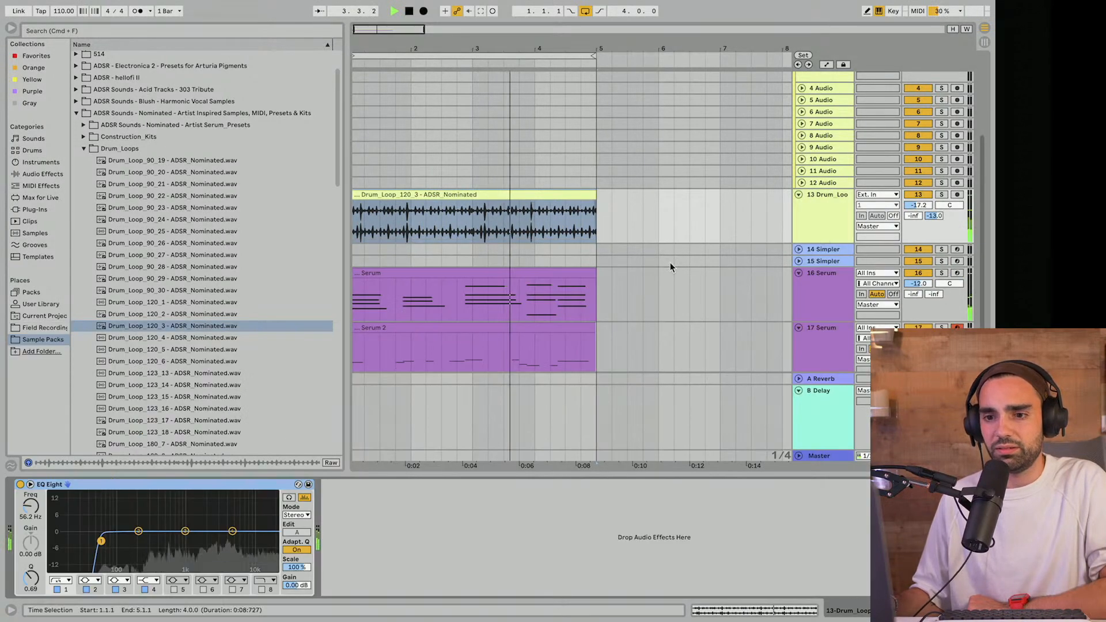
drag(102, 541, 240, 544)
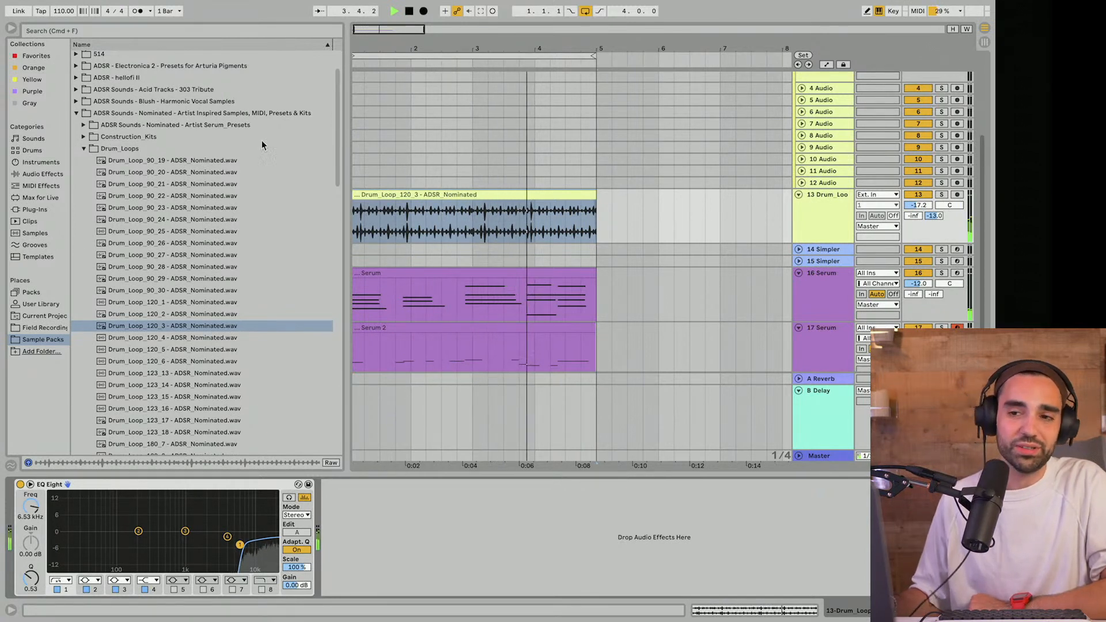
click(409, 11)
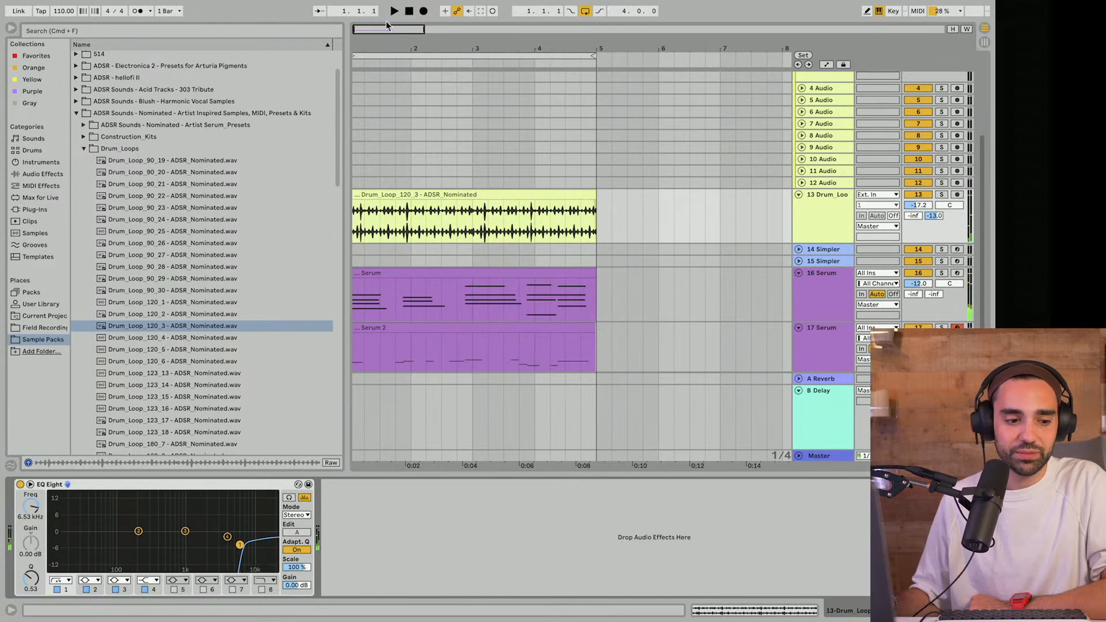
Step: Collapse the Drum_Loops folder and open the One_Shots folder in the ADSR Sounds - Nominated pack
click(75, 114)
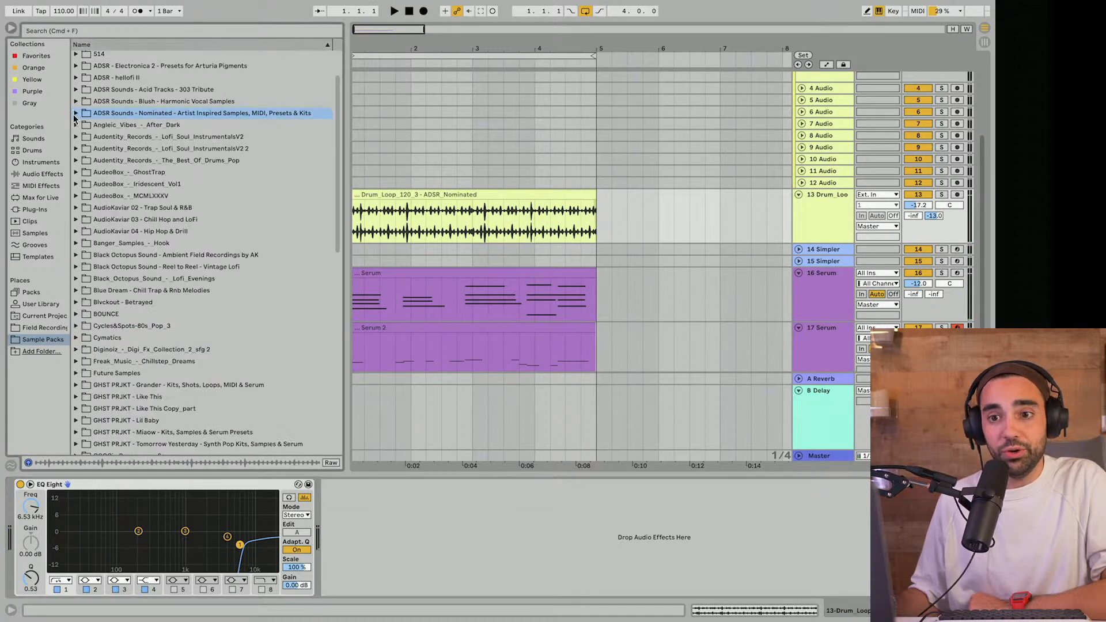
click(76, 117)
click(83, 149)
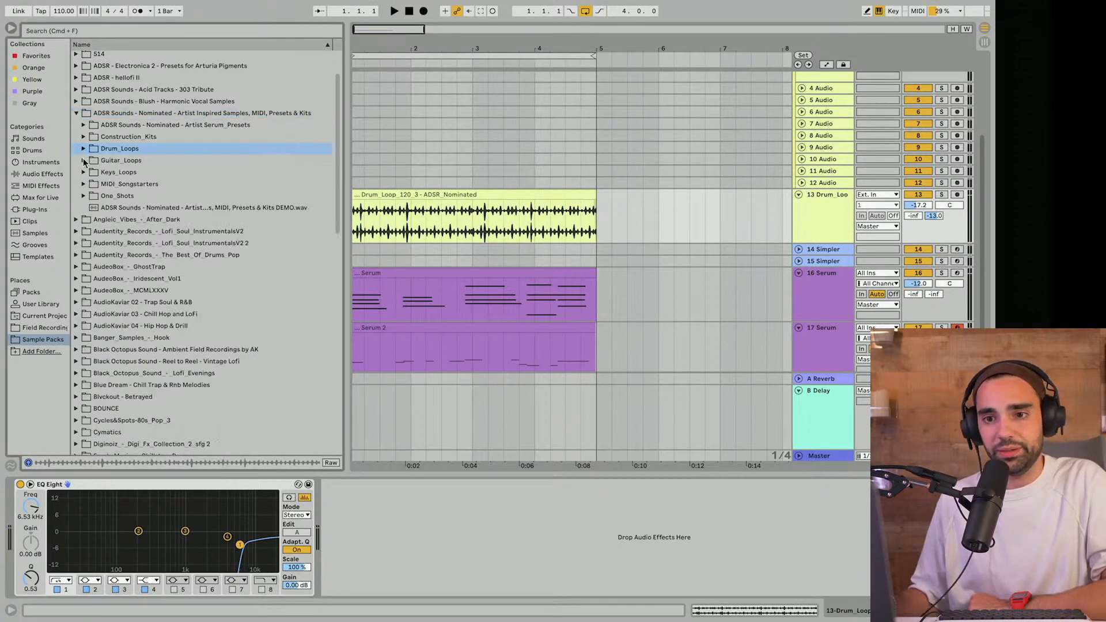
click(84, 197)
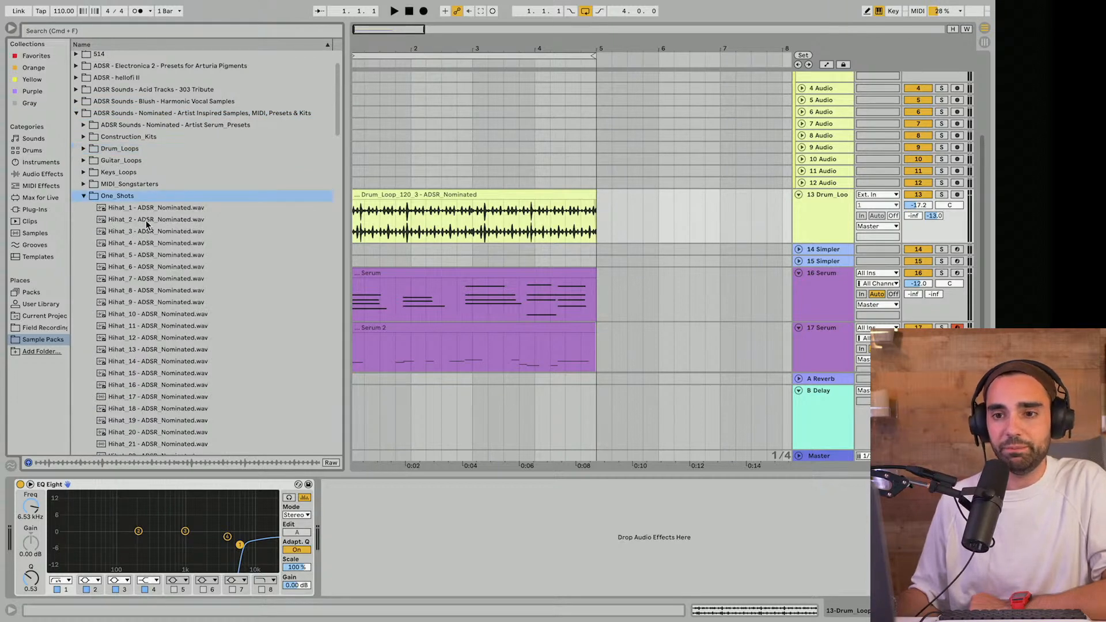
Step: Audition Kick_13 from the one-shots and place it at the start of bar 1 on the kick track
scroll(147, 225, down, 10)
click(138, 198)
scroll(138, 206, up, 1)
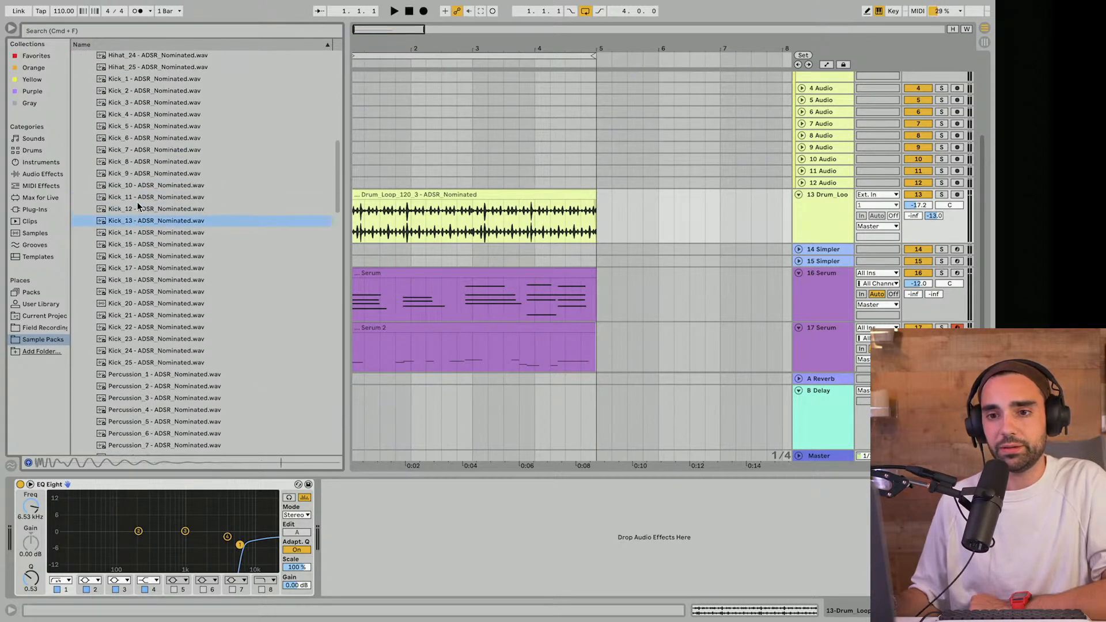
click(417, 185)
scroll(417, 187, up, 5)
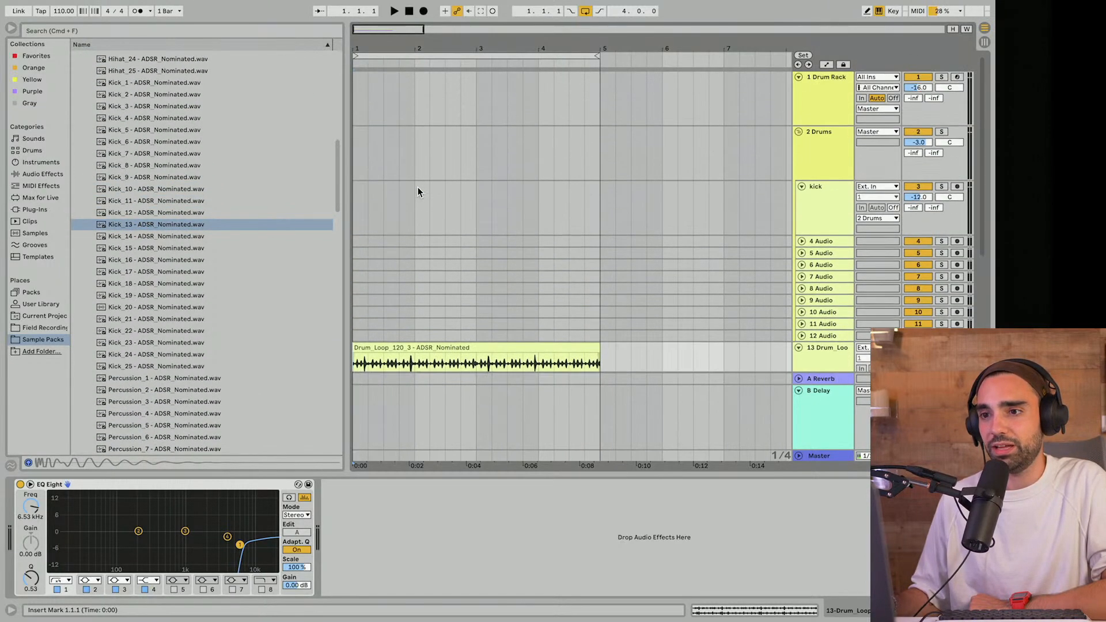
click(818, 208)
drag(233, 224, 355, 212)
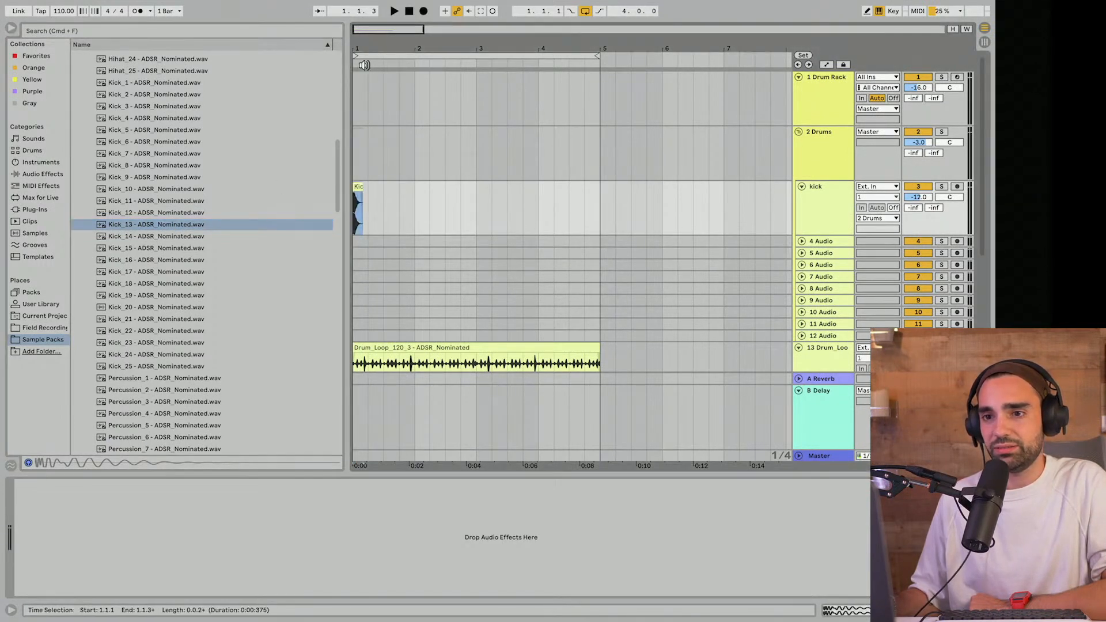
Step: Audition the hi-hat one-shots and place Hihat_15 at 1.1.3 on audio track 5
drag(363, 49, 362, 86)
click(136, 225)
scroll(136, 227, up, 5)
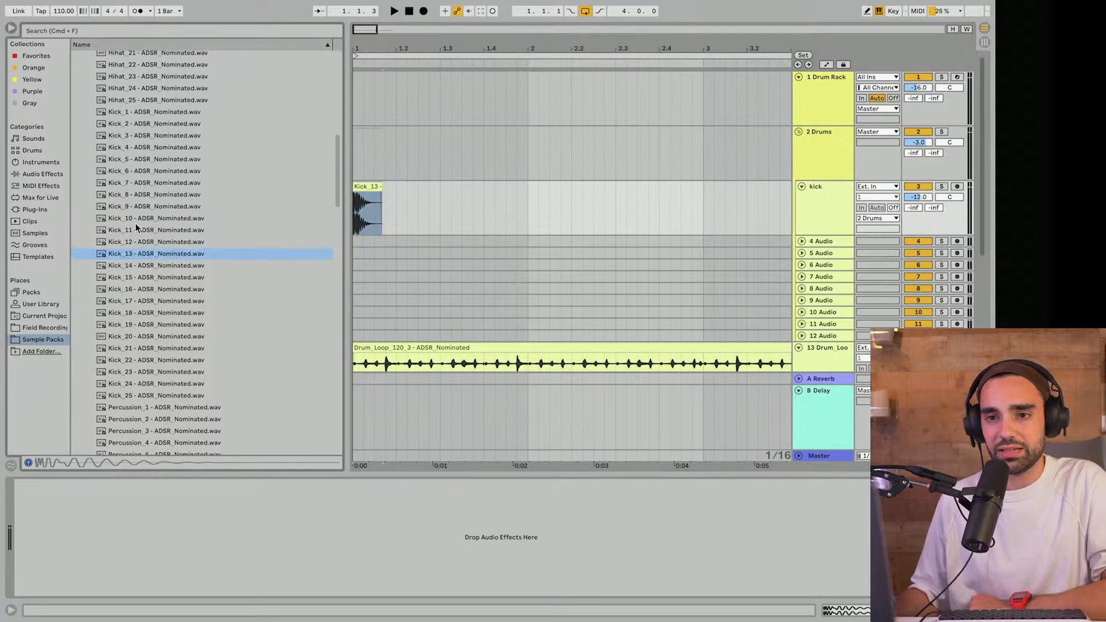
click(109, 161)
scroll(136, 199, up, 4)
click(136, 199)
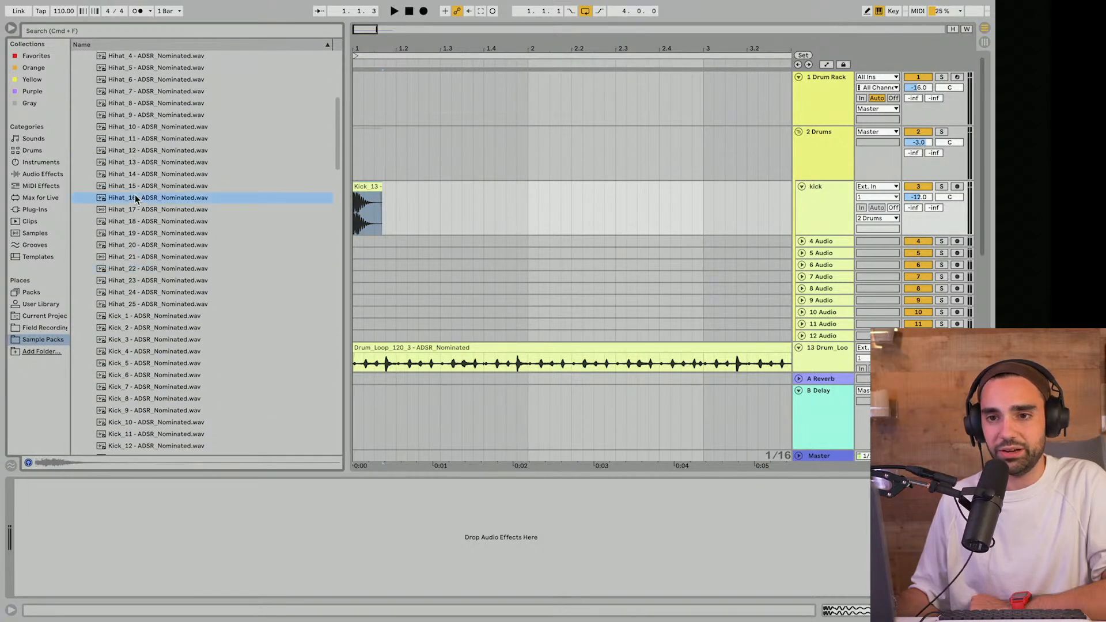
scroll(126, 248, up, 3)
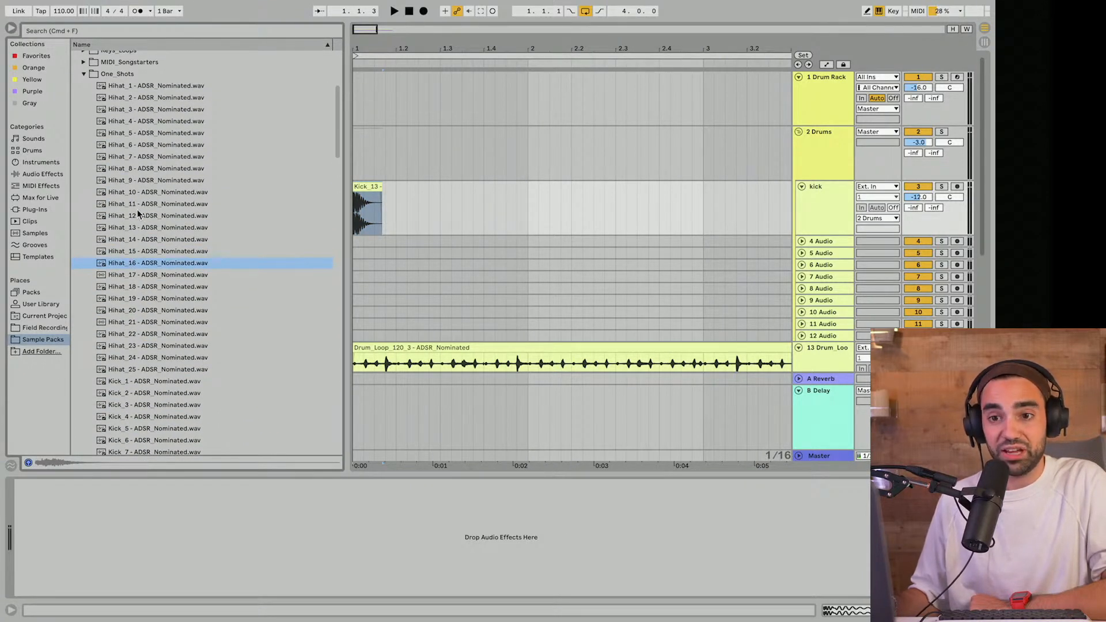
click(123, 253)
mouse_move(121, 258)
mouse_down()
mouse_move(426, 256)
mouse_move(377, 254)
mouse_up()
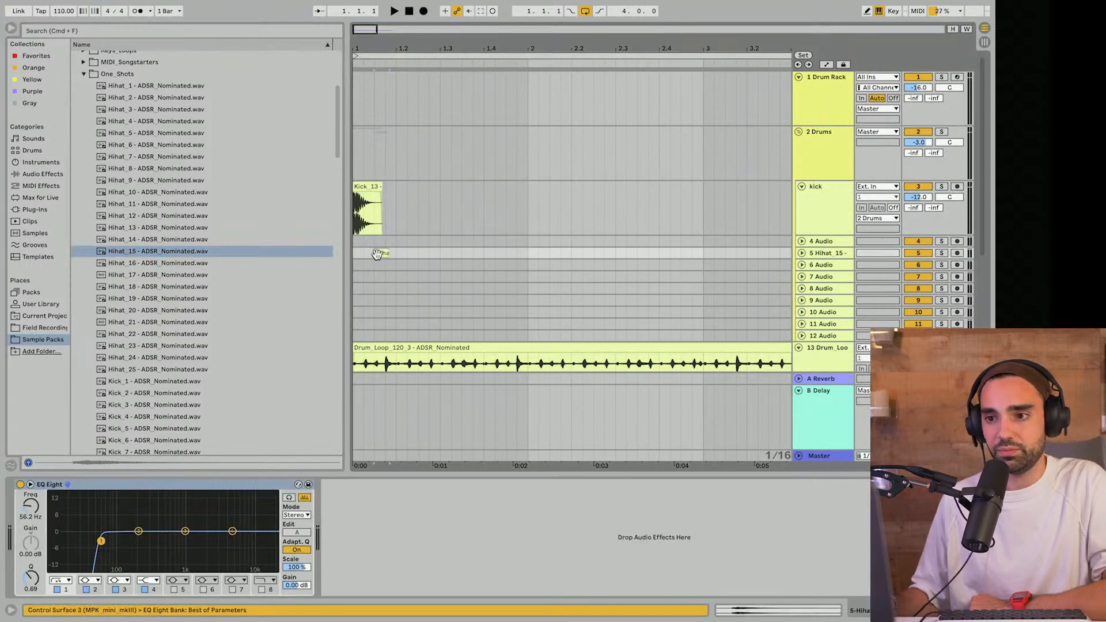
Step: Audition several percussion one-shots and place Percussion_1 at 1.2.4 on audio track 6
scroll(144, 319, down, 5)
scroll(142, 323, down, 7)
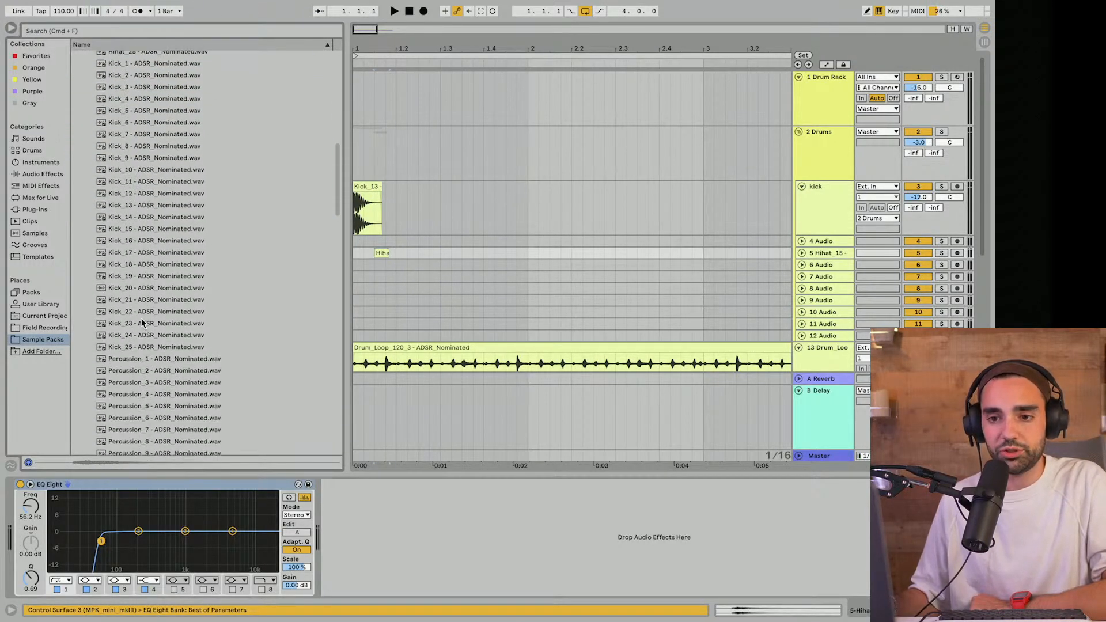
click(142, 321)
scroll(141, 320, down, 2)
click(139, 295)
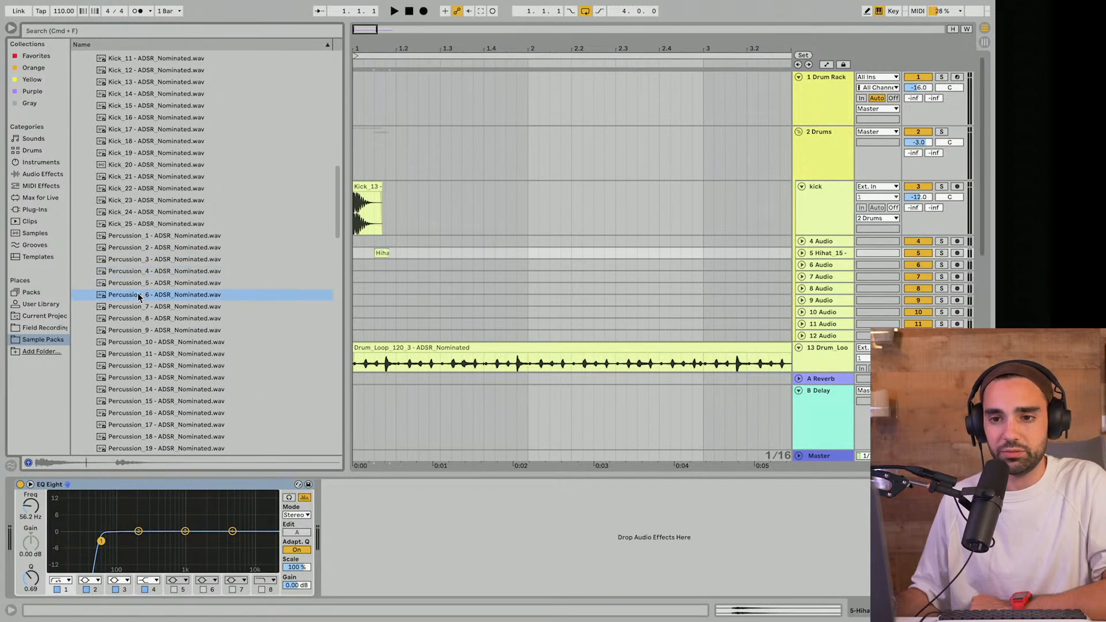
click(143, 320)
click(143, 342)
click(149, 240)
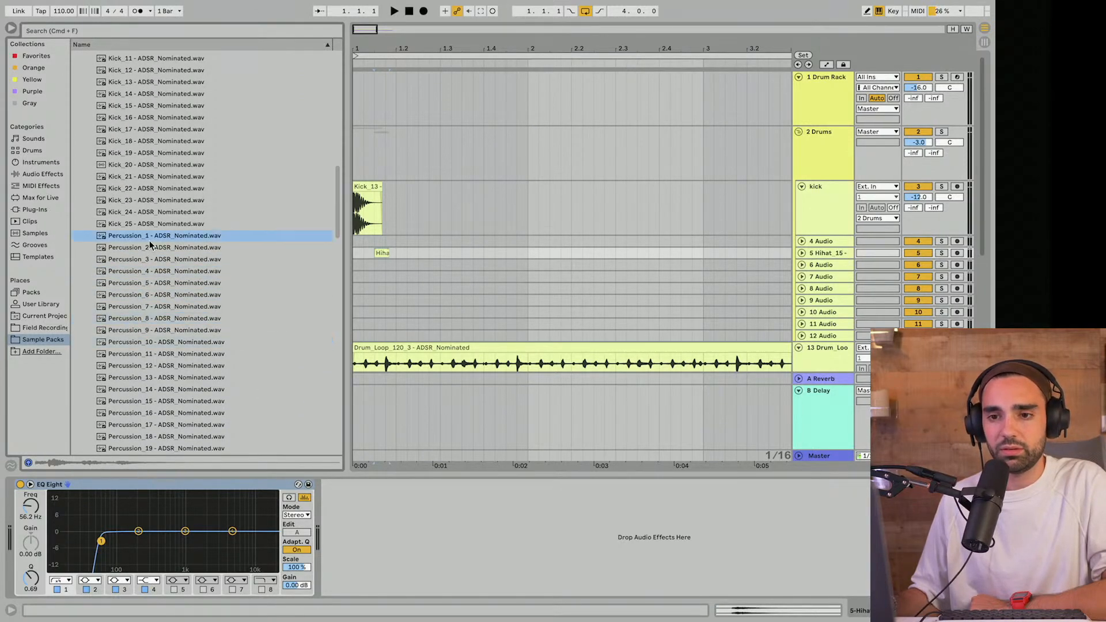
click(150, 248)
click(154, 238)
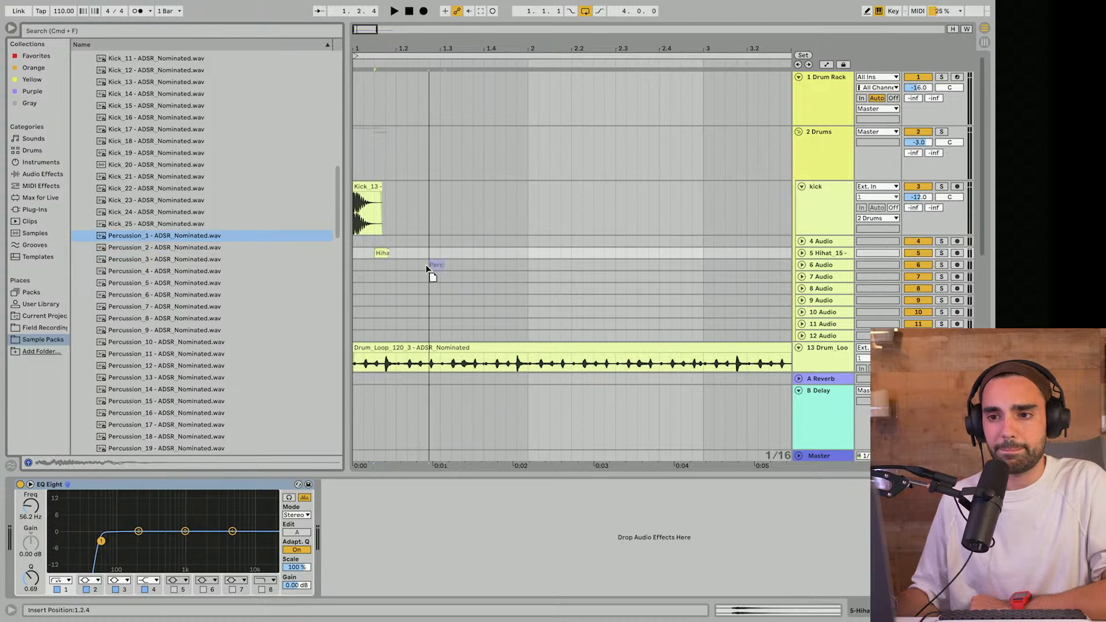
drag(426, 265, 426, 264)
Step: Audition the last percussion one-shots and the snare one-shots through Snare_25
scroll(161, 340, down, 5)
click(159, 319)
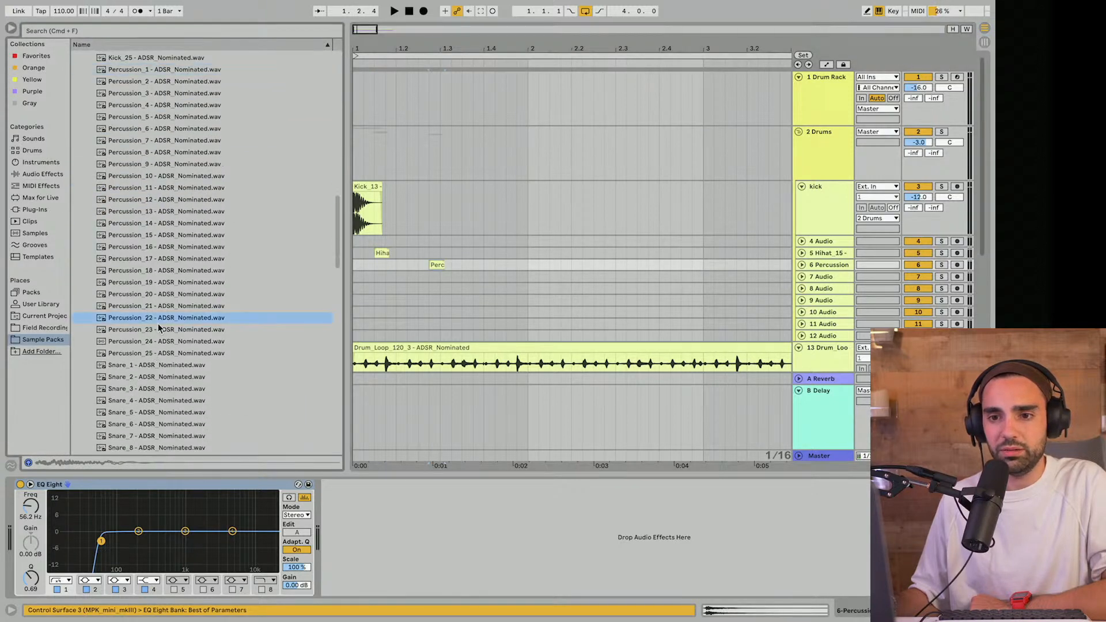
click(159, 341)
click(155, 353)
click(137, 369)
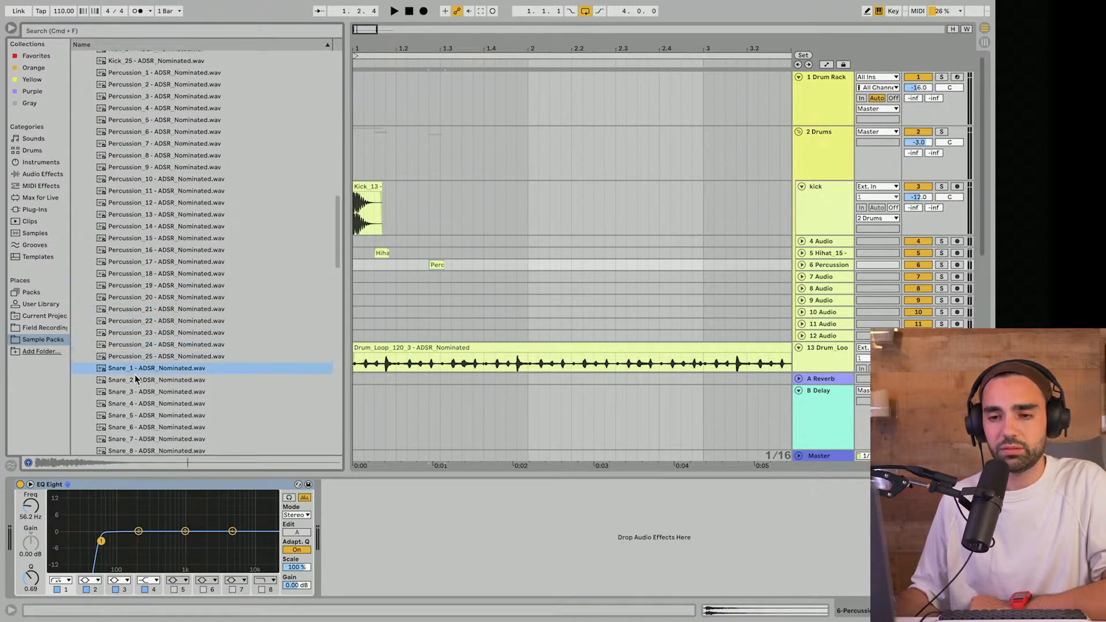
scroll(136, 378, down, 2)
click(144, 341)
click(144, 361)
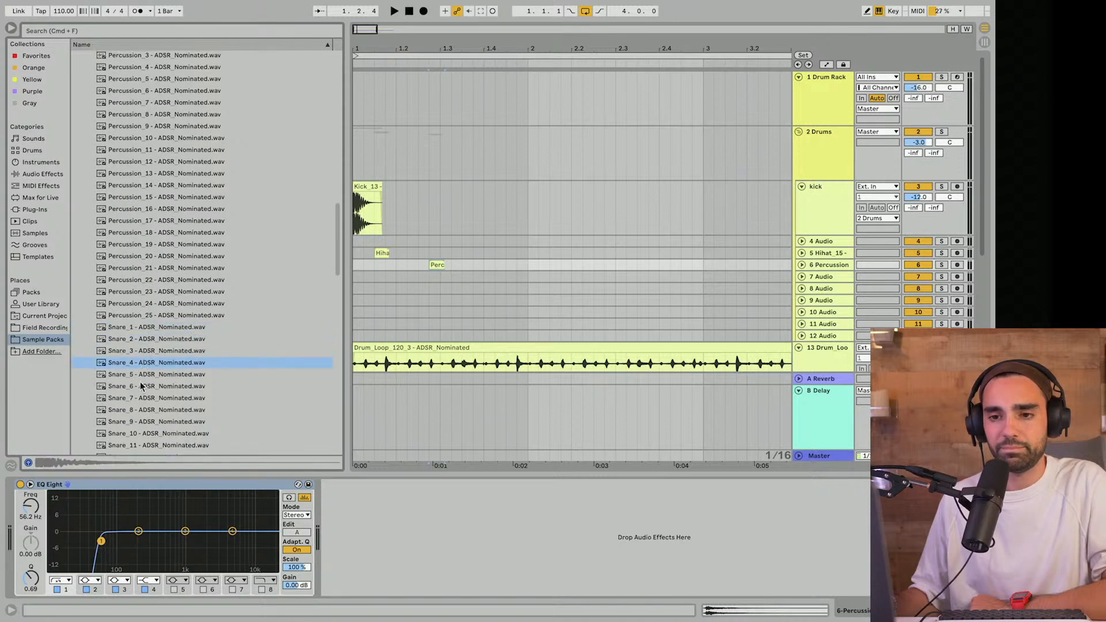
scroll(144, 354, down, 3)
click(146, 343)
scroll(143, 357, down, 2)
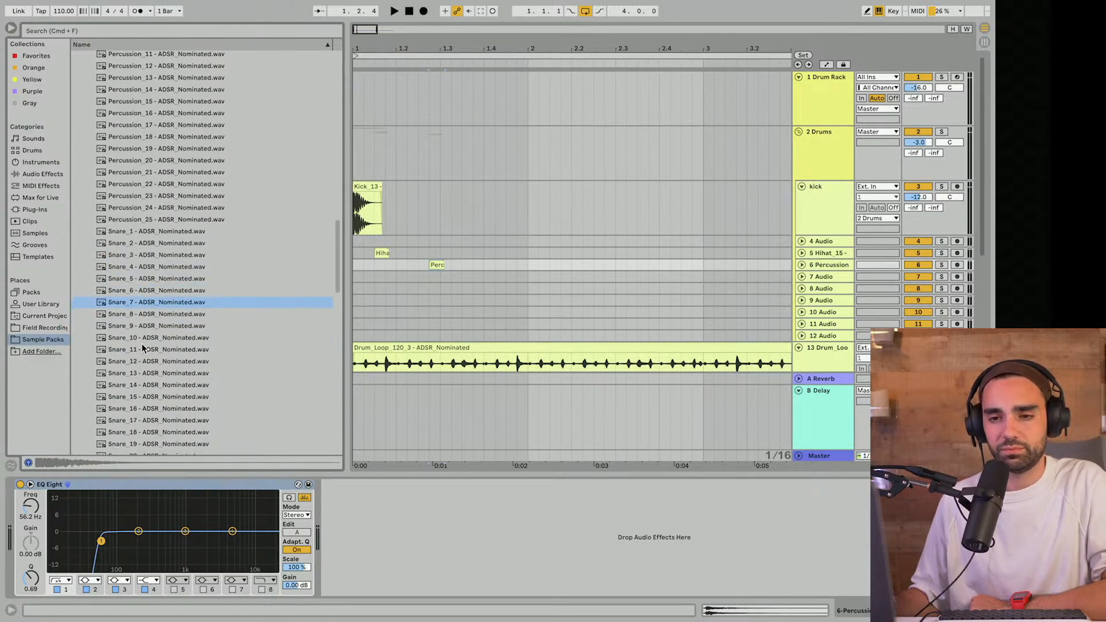
click(144, 350)
scroll(144, 349, down, 3)
click(140, 326)
click(140, 362)
scroll(143, 354, down, 4)
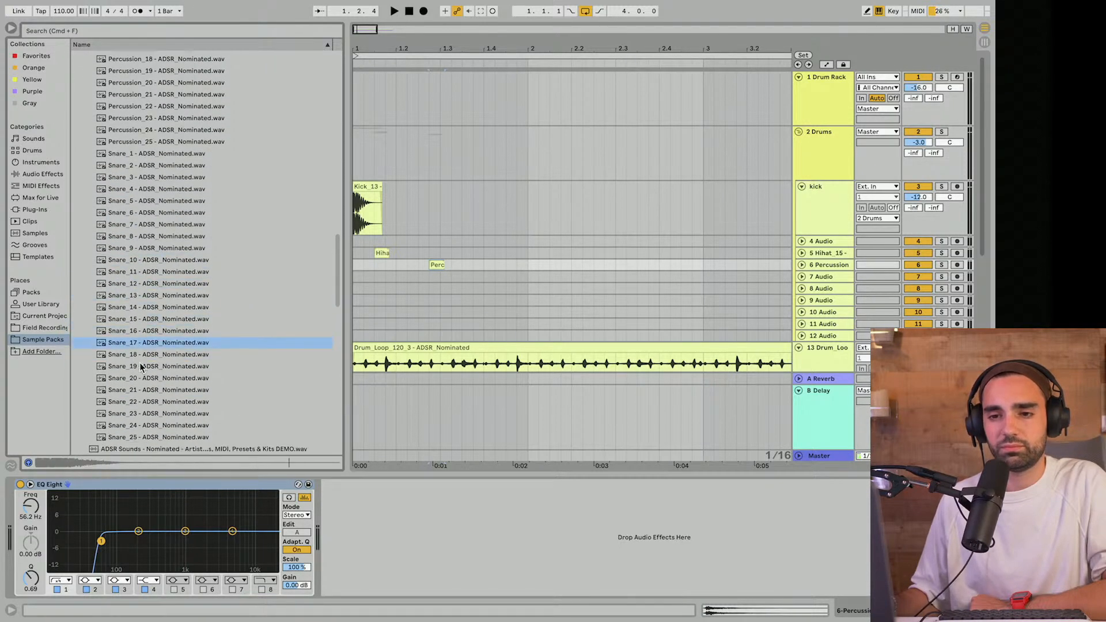
click(146, 337)
click(144, 350)
click(144, 360)
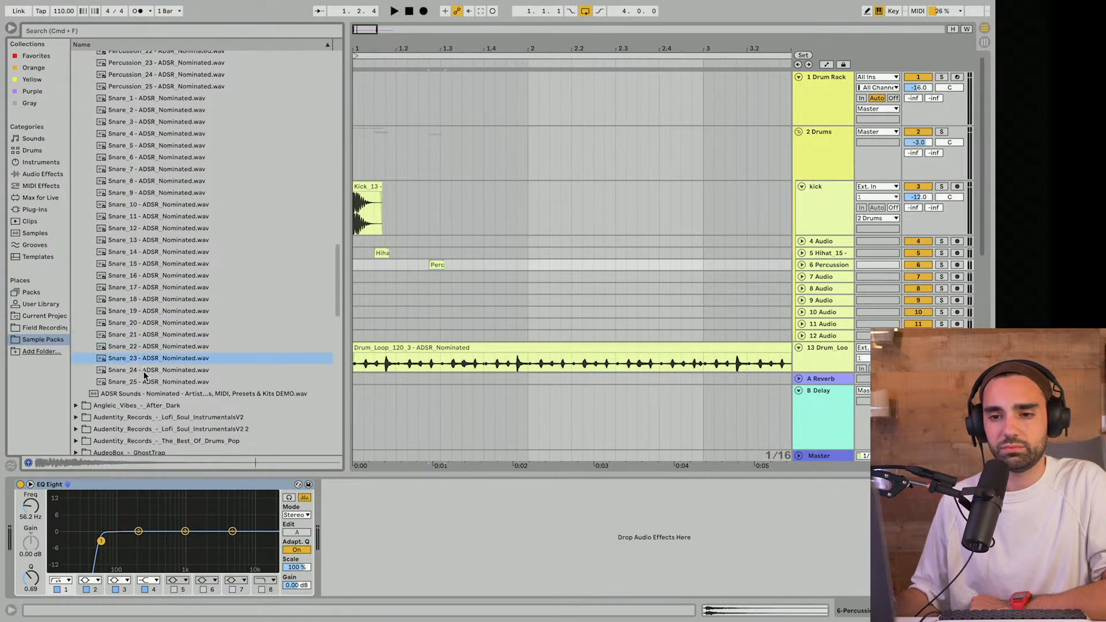
click(144, 372)
click(144, 383)
Step: Place Snare_11 at 1.1.4 on audio track 4 and unfold the snare, hi-hat and percussion tracks
click(152, 219)
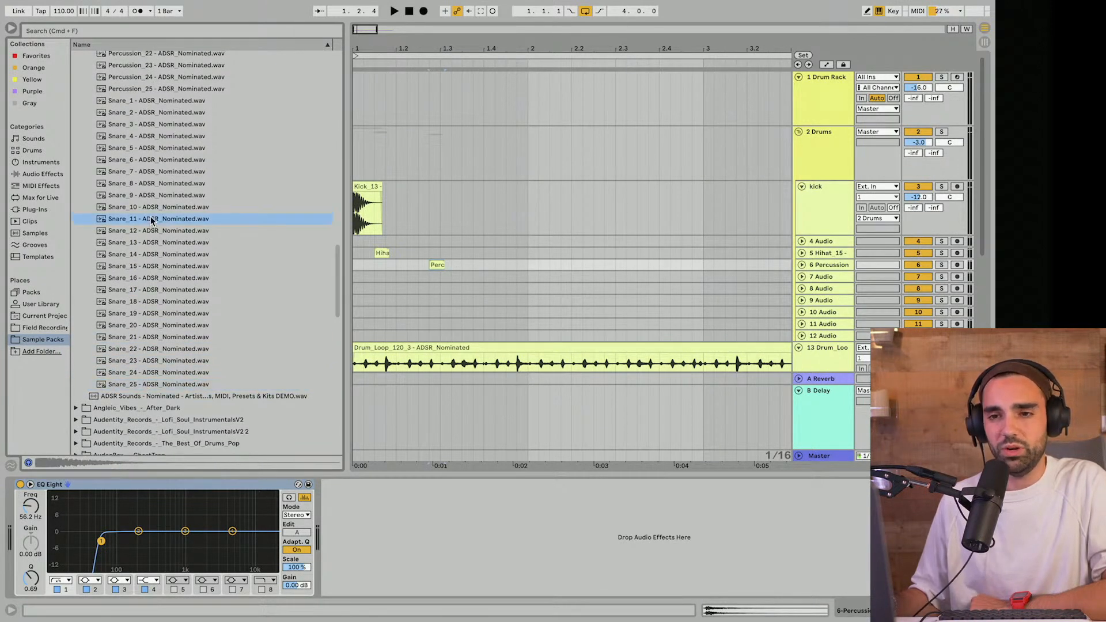
drag(141, 219, 385, 239)
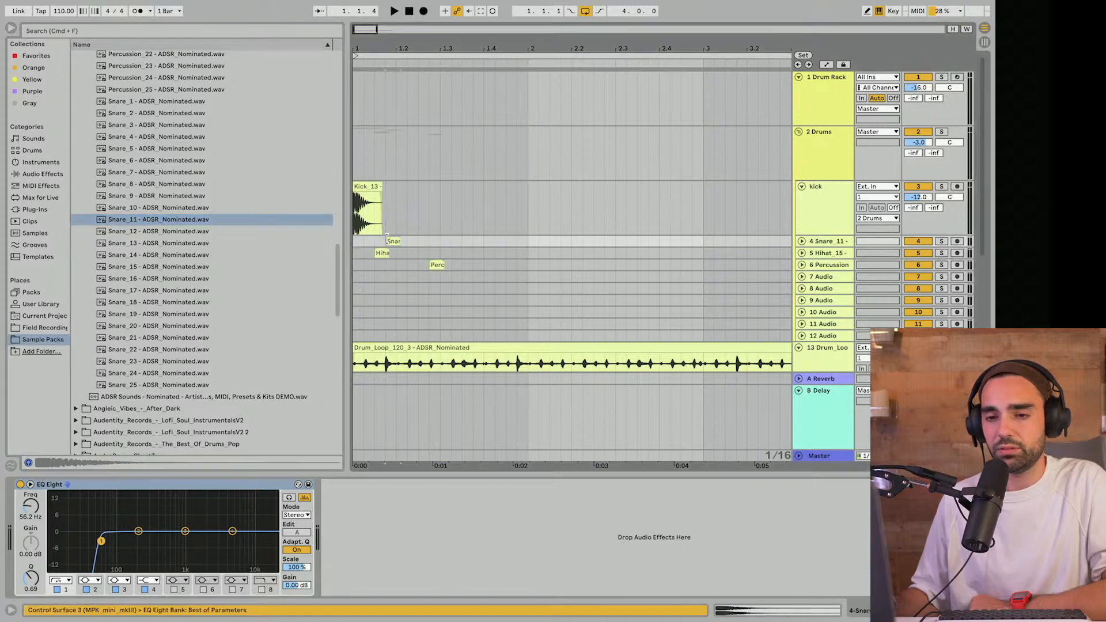
click(801, 239)
click(801, 306)
click(801, 294)
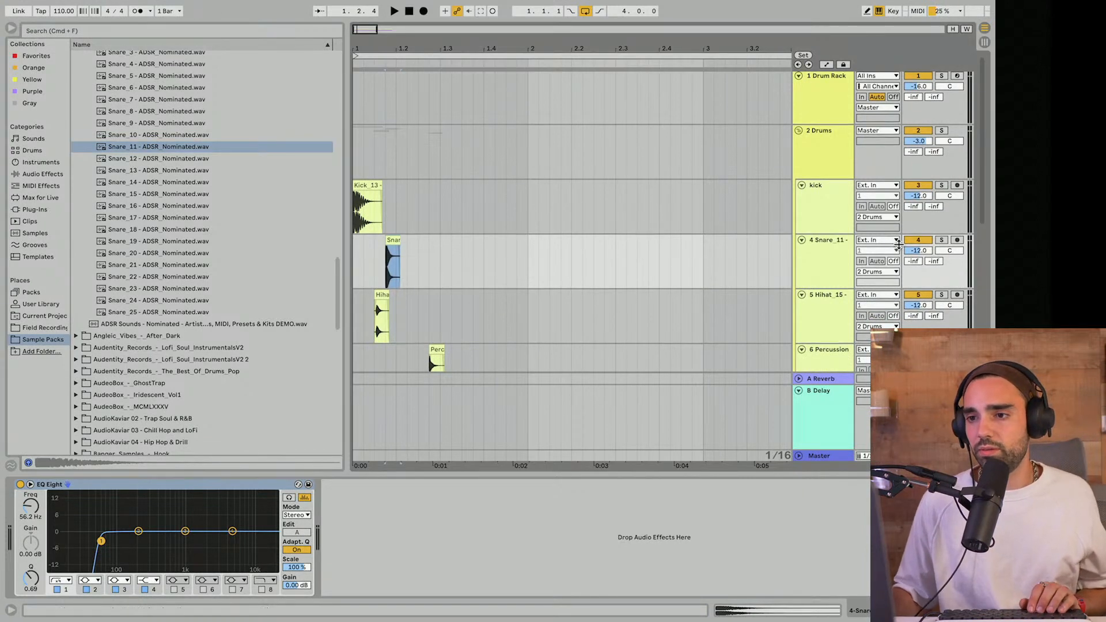
Step: Mute the snare and hi-hat tracks and hide the browser
click(918, 239)
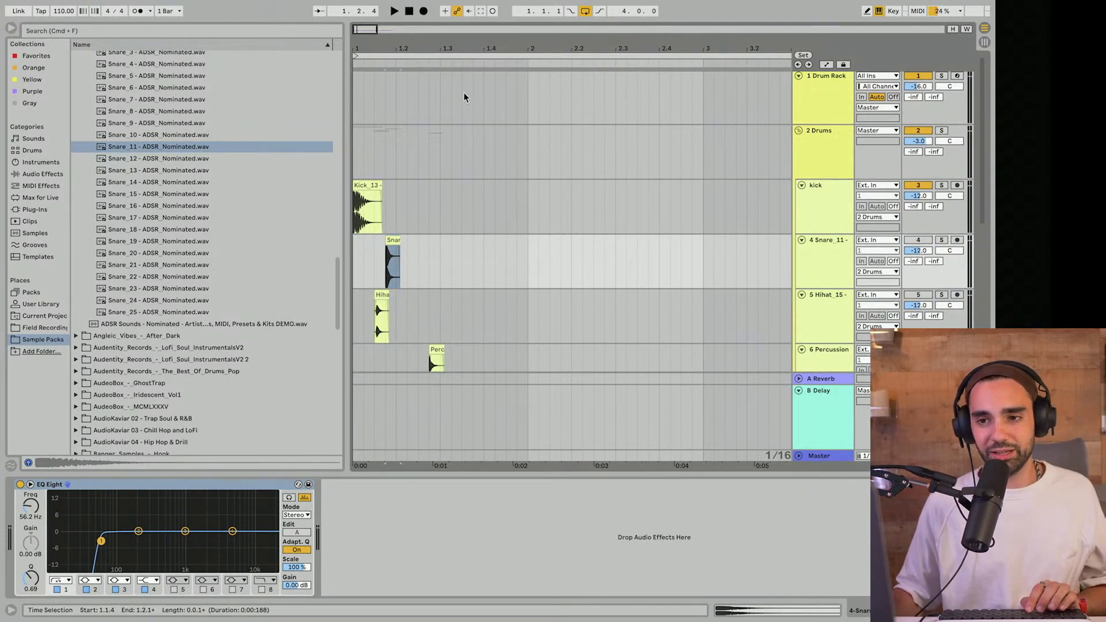
click(11, 27)
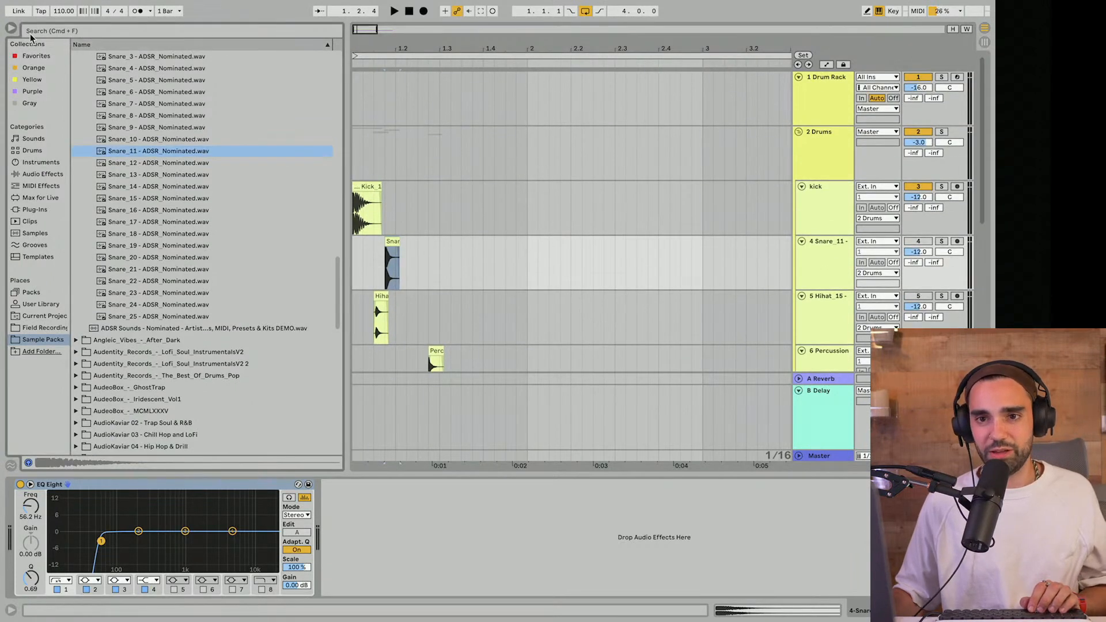
mouse_move(33, 37)
mouse_down()
mouse_move(79, 242)
mouse_move(99, 173)
mouse_up()
Step: Listen to the kick, shorten its clip to two sixteenths, and duplicate it onto beat 1.2
click(409, 12)
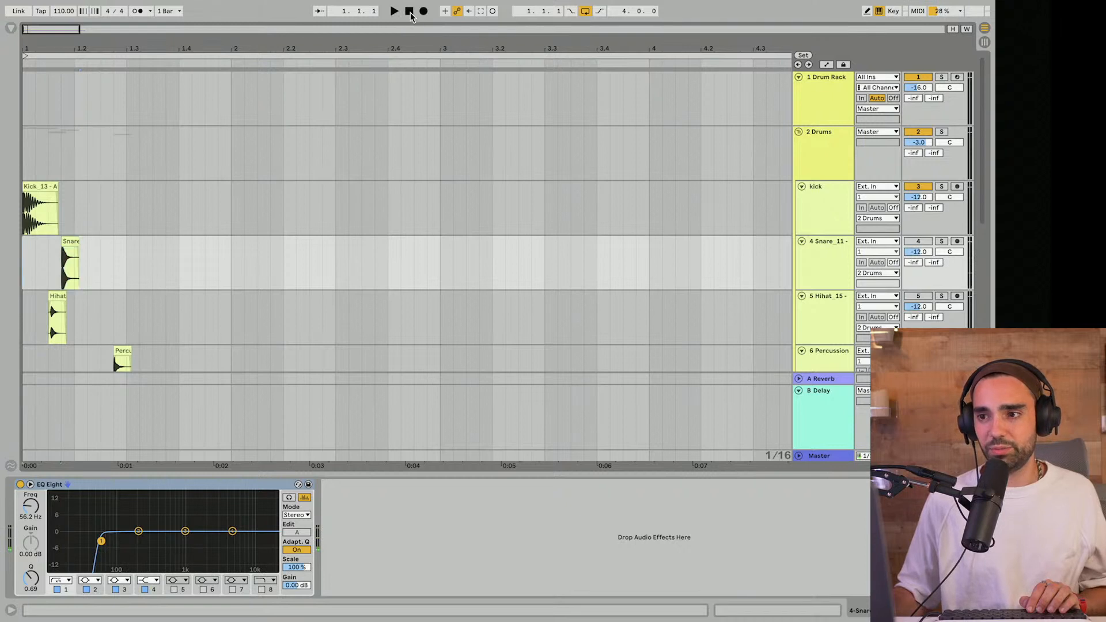
key(space)
key(space)
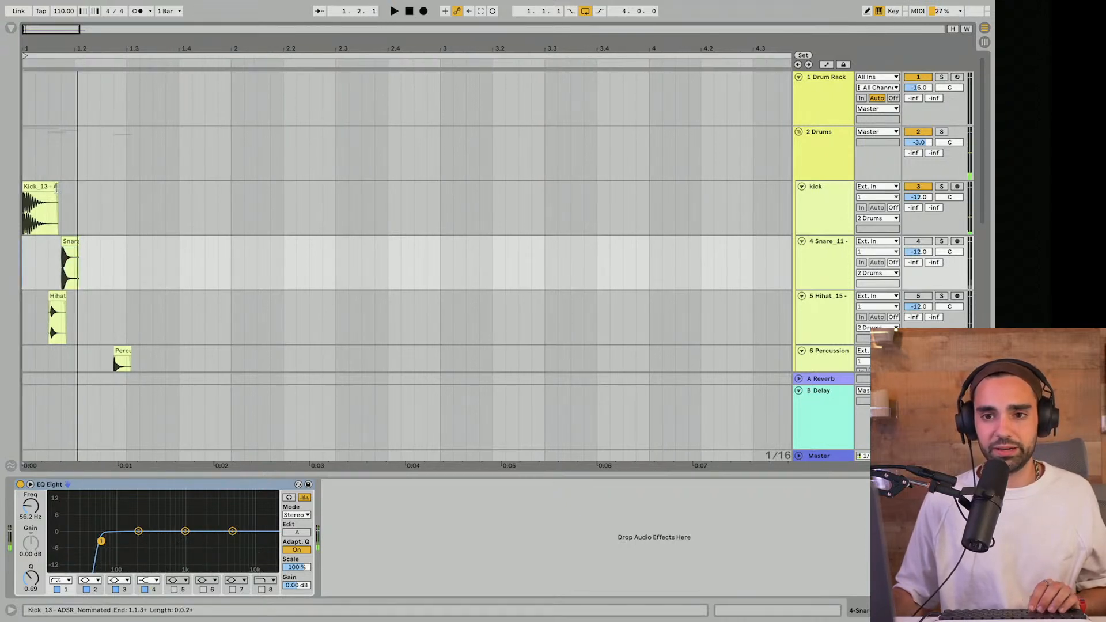
drag(57, 190, 45, 190)
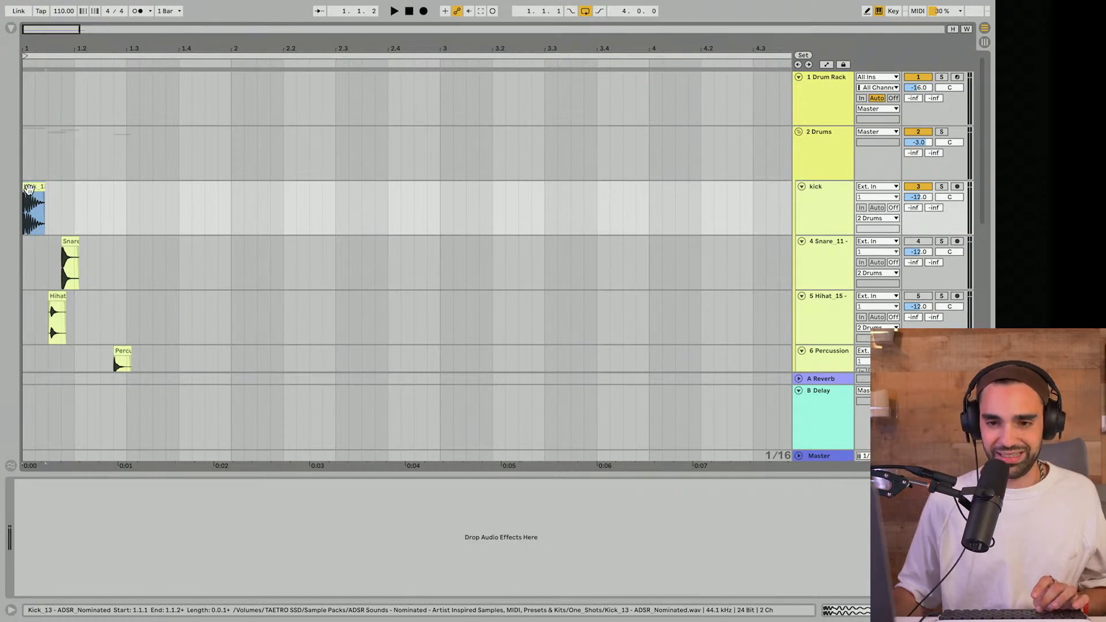
drag(41, 184, 85, 194)
key(ctrl+d)
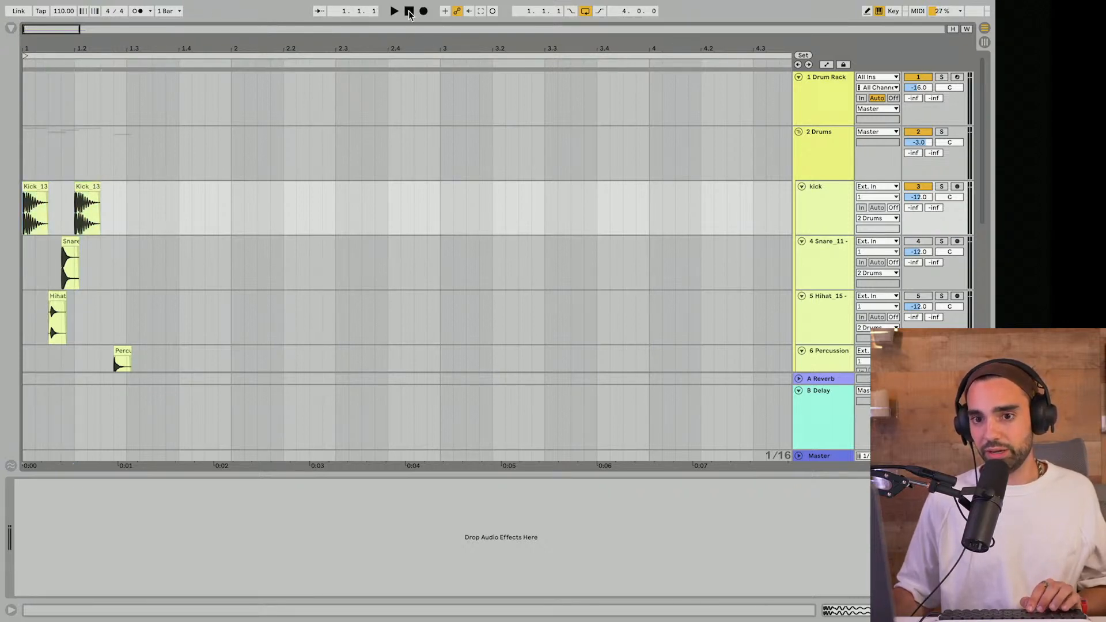
Step: Move the second kick to 1.1.4 and add a third kick at 1.2.3, checking the rhythm in playback
drag(92, 197, 81, 197)
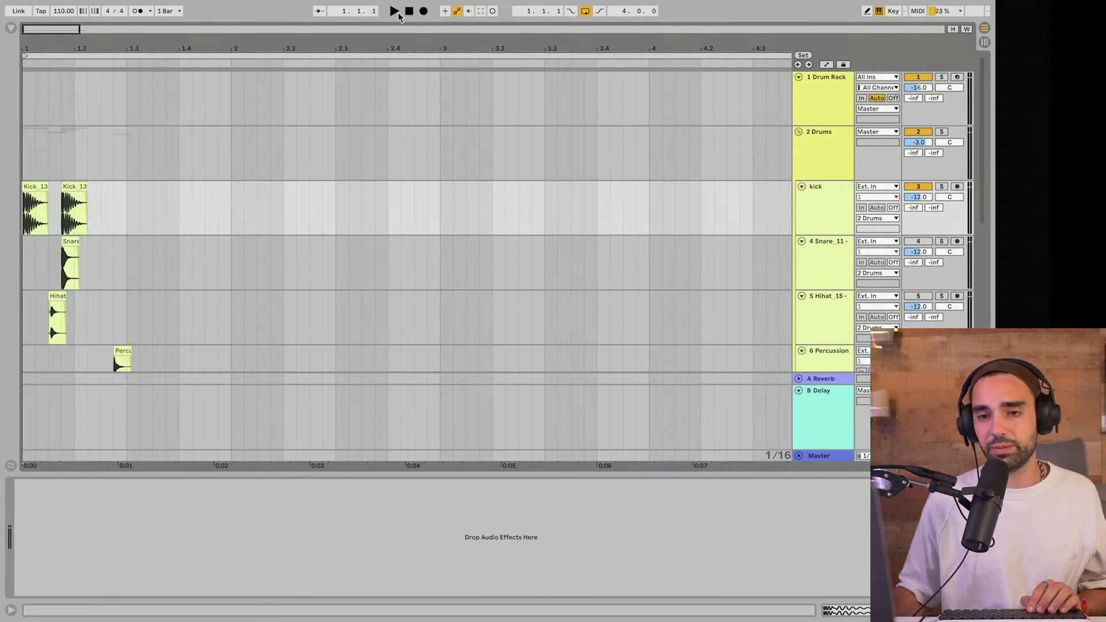
drag(86, 187, 115, 185)
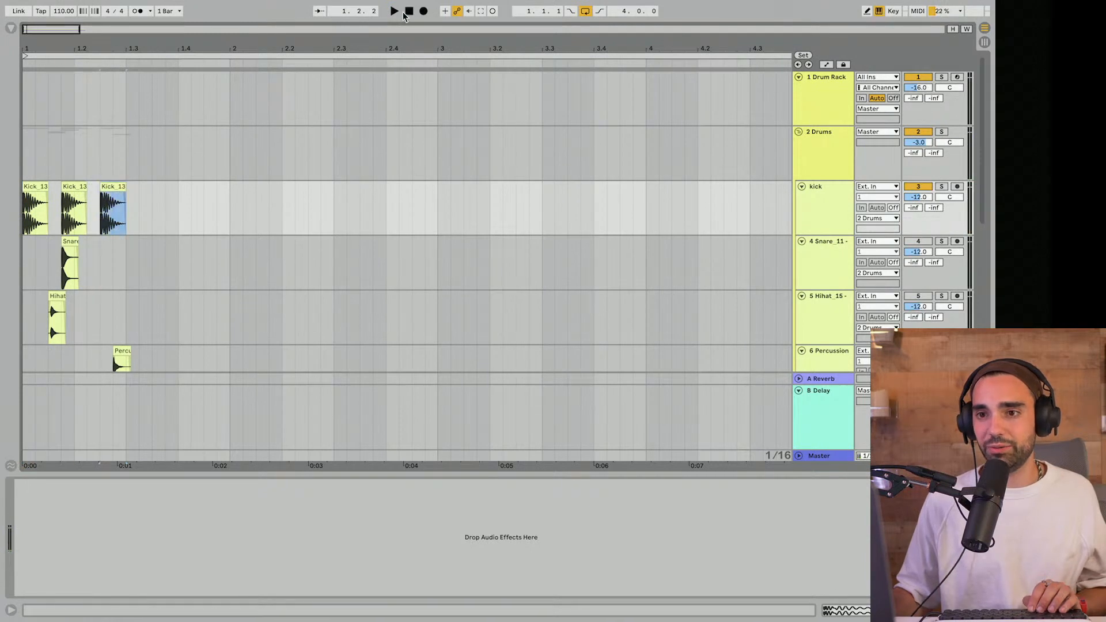
key(space)
key(space)
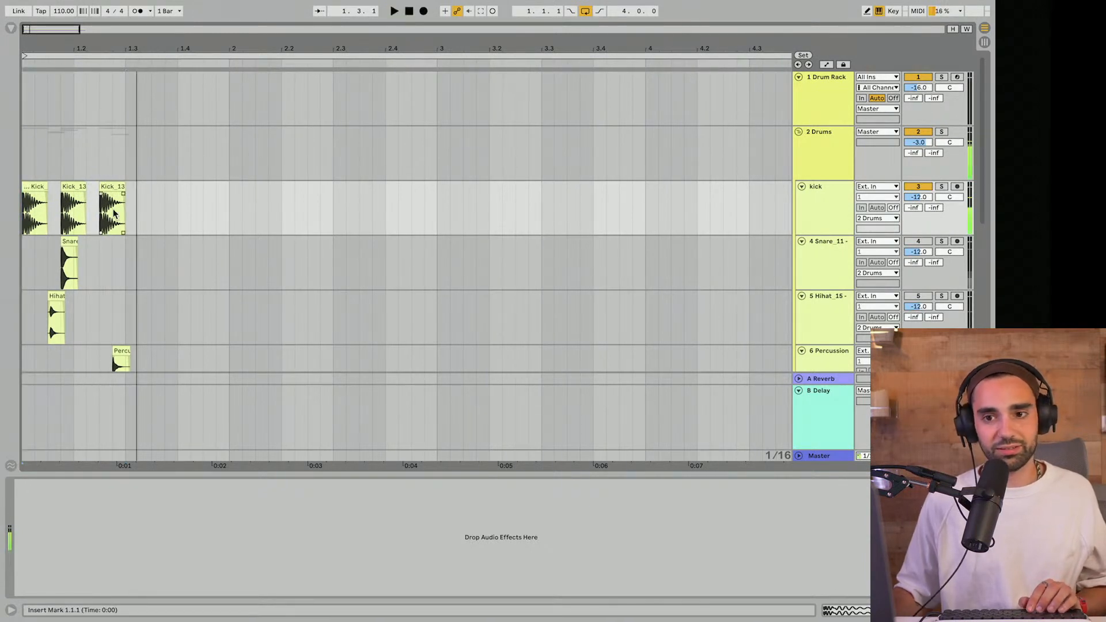
Step: Move the third kick to beat 1.3 and add another kick on beat 1.4, checking the pattern in playback
drag(112, 188, 140, 196)
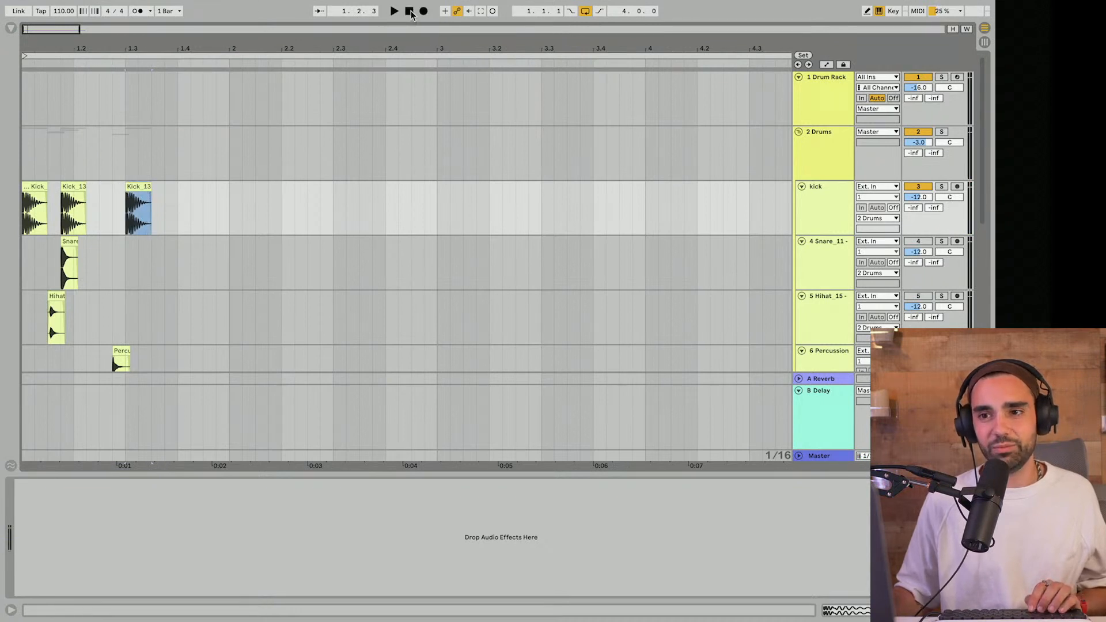
click(145, 188)
key(super+d)
drag(157, 189, 190, 197)
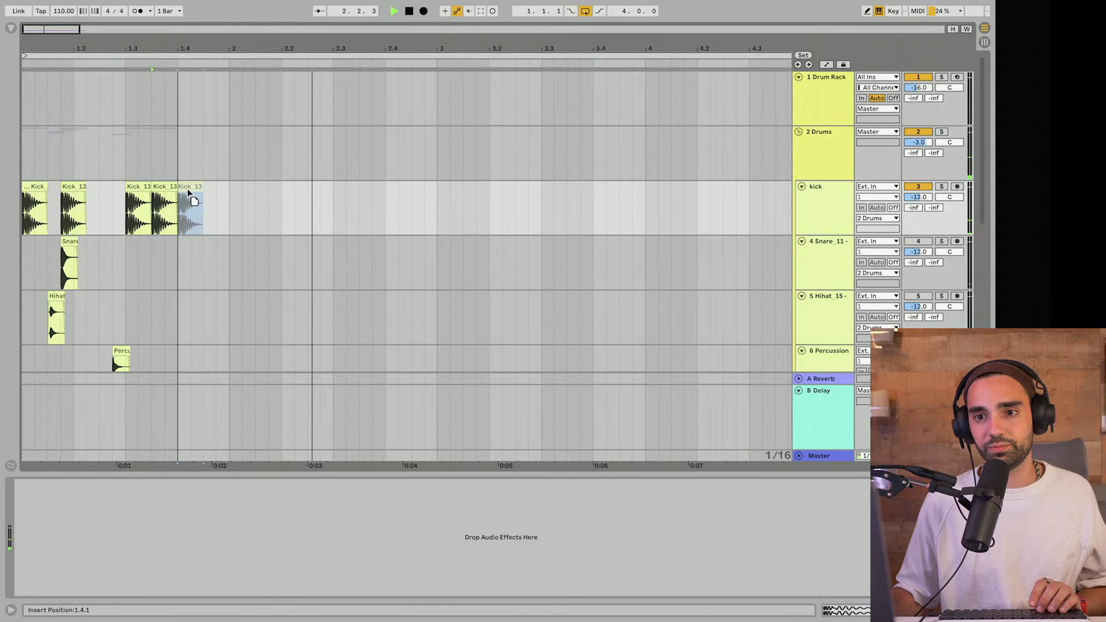
click(410, 11)
click(410, 13)
key(space)
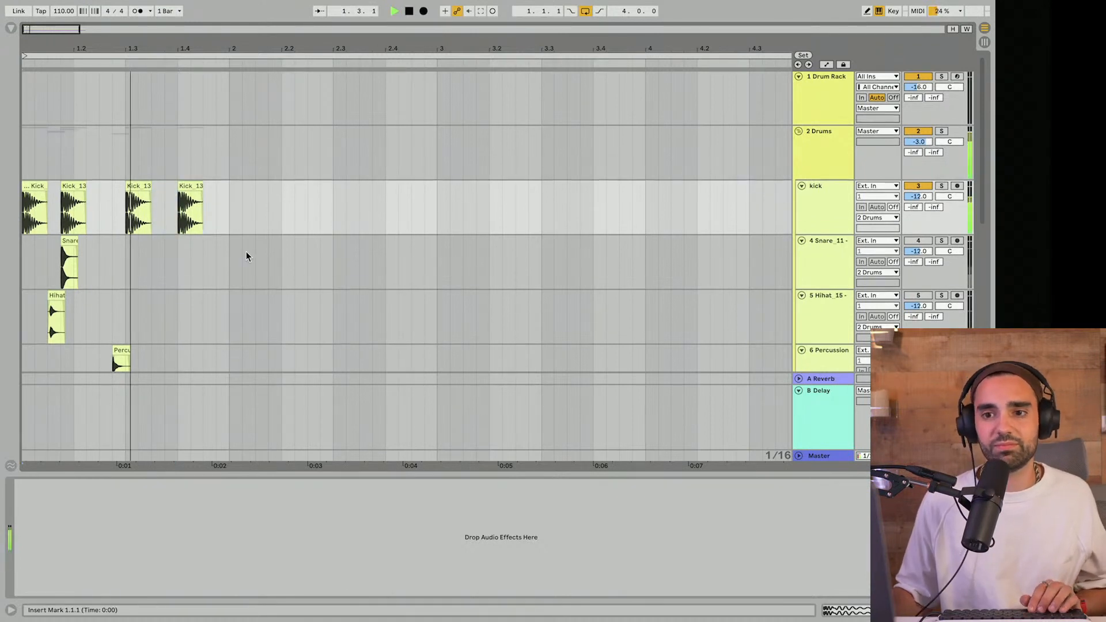
key(space)
Step: Duplicate the last kick to 1.4.3 and delete the extra copy at the start of bar 2
click(193, 196)
key(super+d)
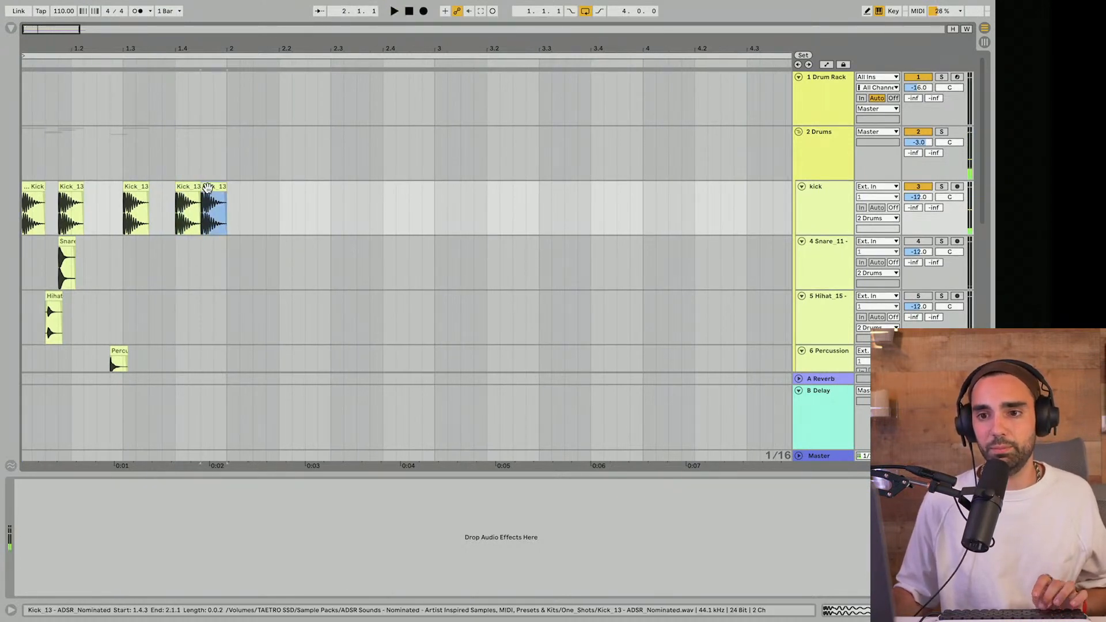
key(super+d)
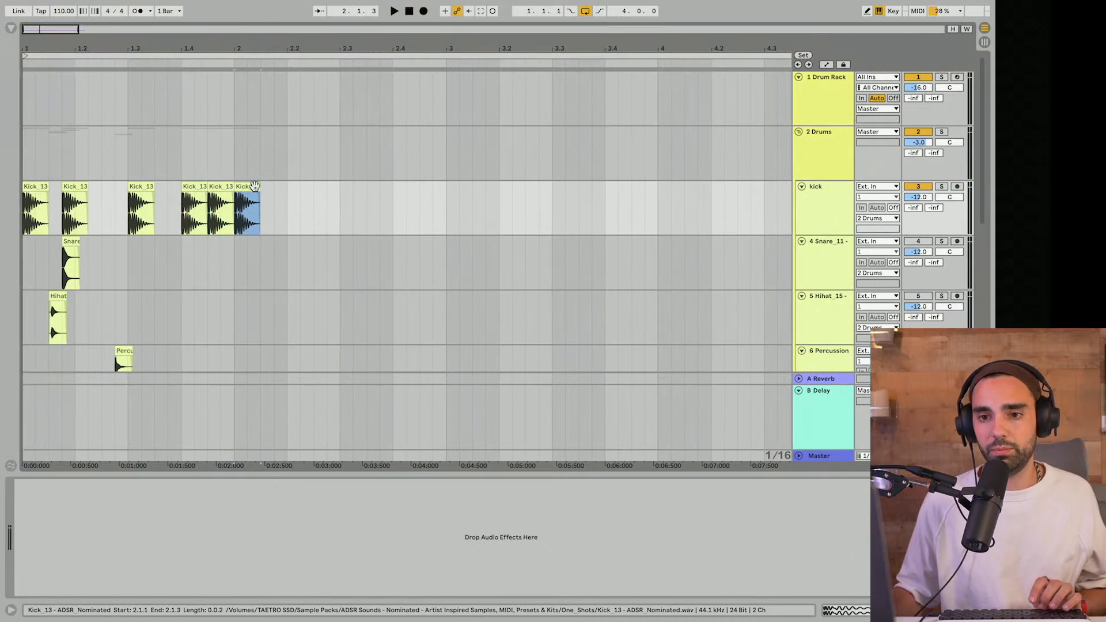
key(Delete)
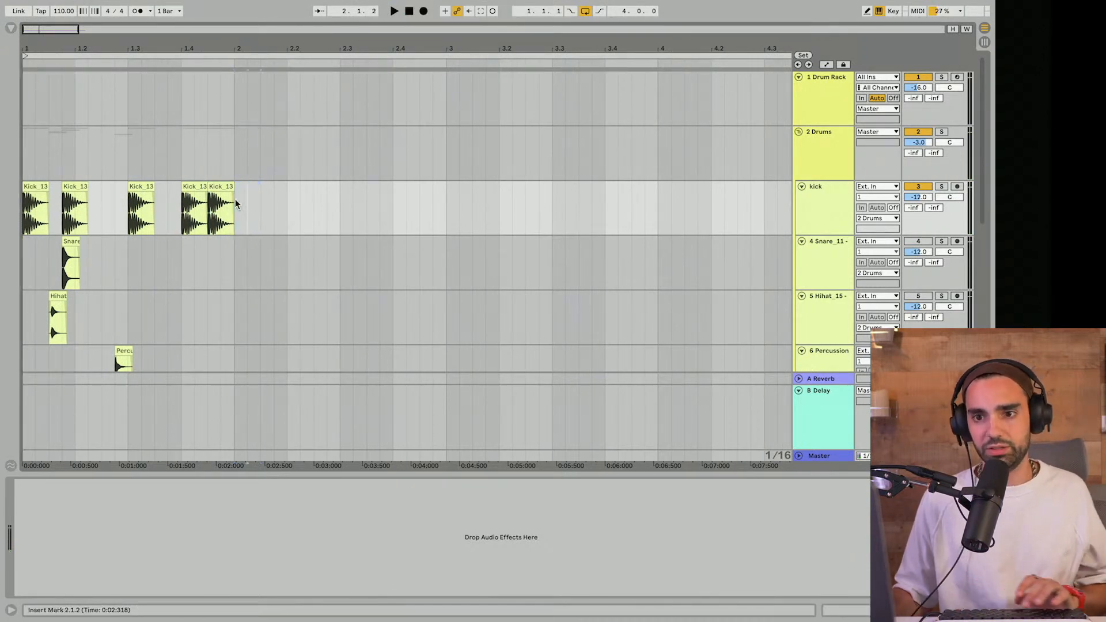
Step: Duplicate the kick pattern from bar 1 into bar 2 and play it from the start
drag(248, 208, 149, 210)
drag(235, 211, 14, 212)
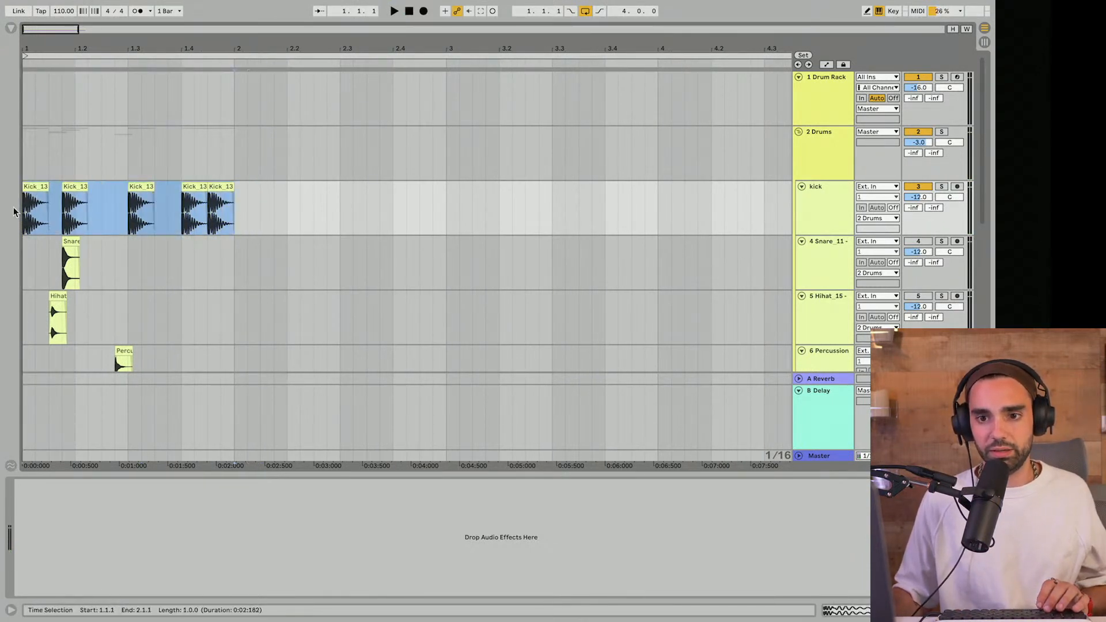
key(super+d)
click(409, 12)
key(space)
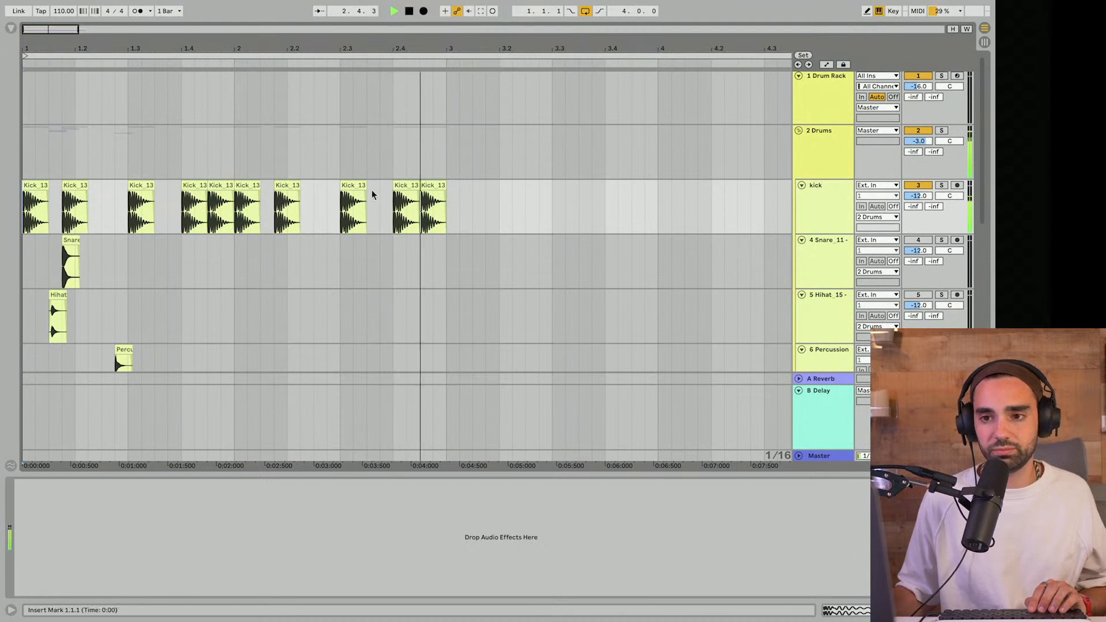
Step: Duplicate the last kick, move the copy to 2.4.4, and check the end of bar 2 in playback
key(super+d)
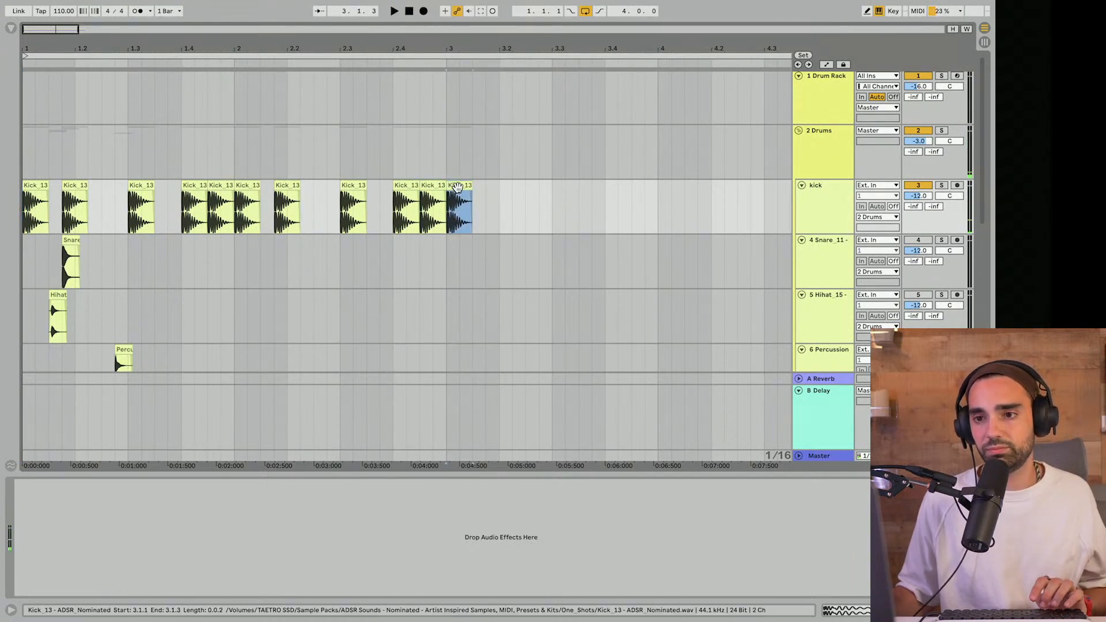
mouse_move(446, 186)
mouse_down()
mouse_move(432, 187)
mouse_move(447, 186)
mouse_up()
click(385, 202)
key(space)
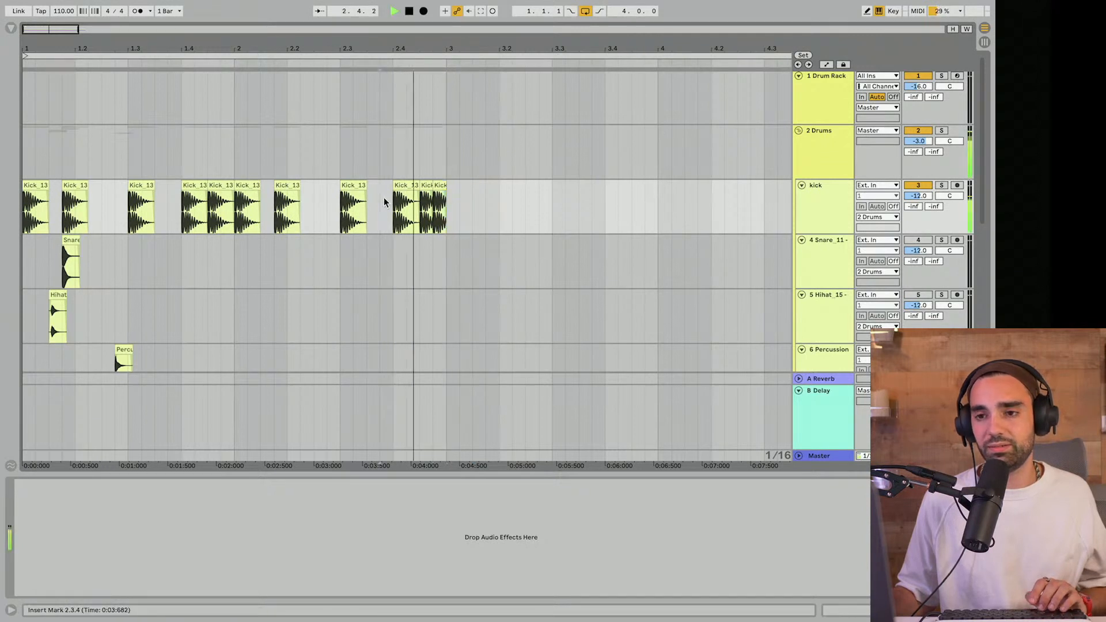
key(space)
Step: Duplicate the short kick at 2.4.4 onto 3.1.1 and listen to the pattern from the start
click(439, 185)
key(super+d)
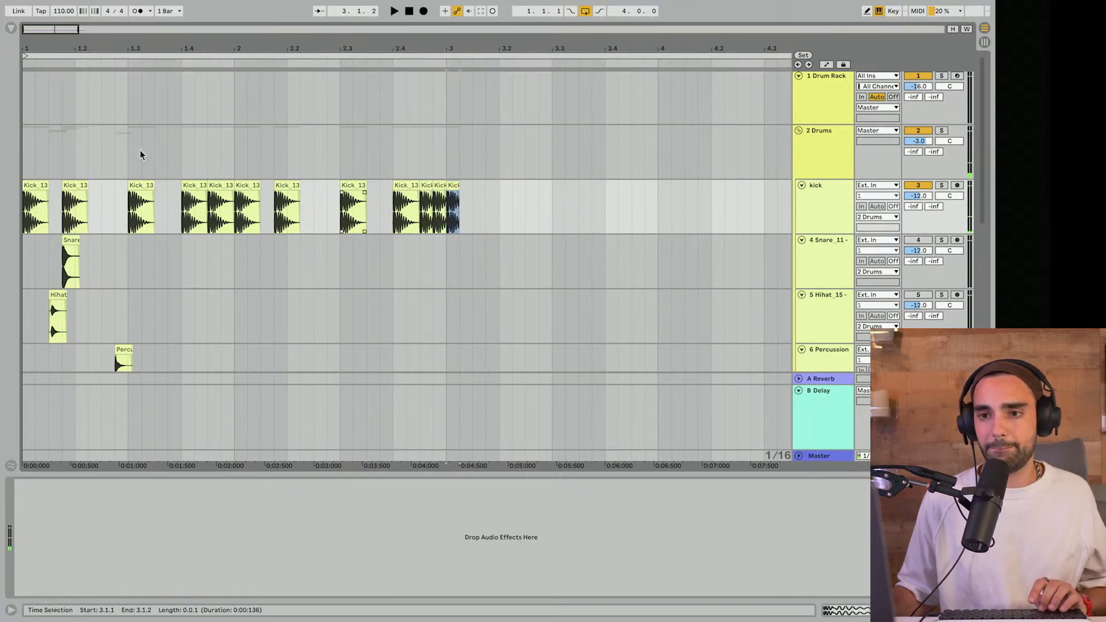
click(411, 13)
key(space)
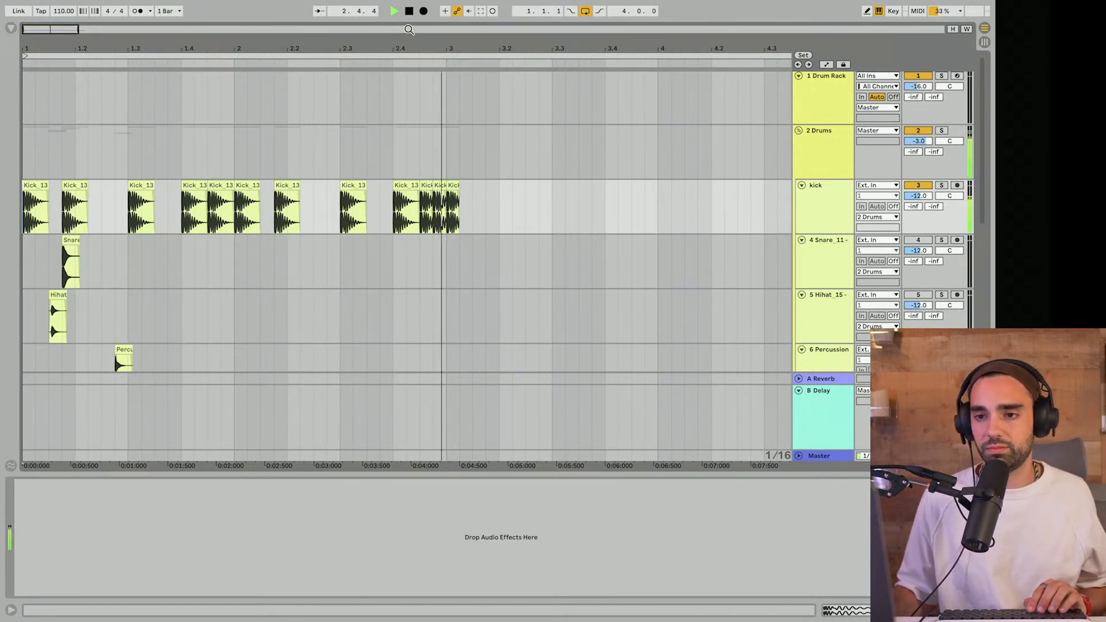
key(space)
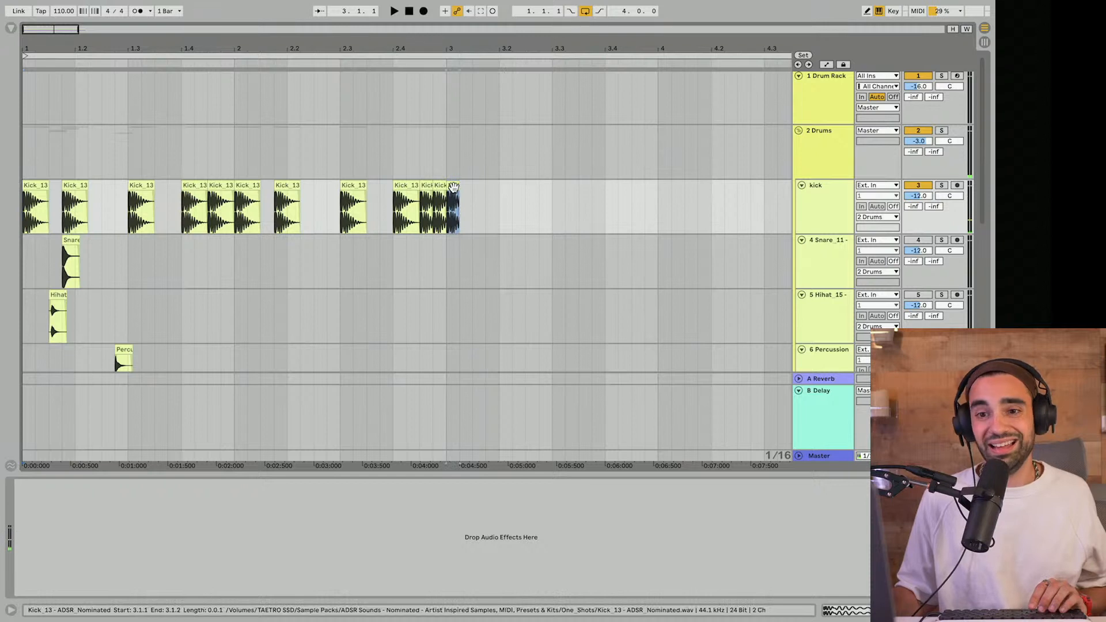
Step: Lengthen the 3.1.1 kick to two sixteenths and add kicks on 3.2 and 3.3, removing the trial kick at 3.1.3
drag(454, 187, 526, 183)
click(506, 190)
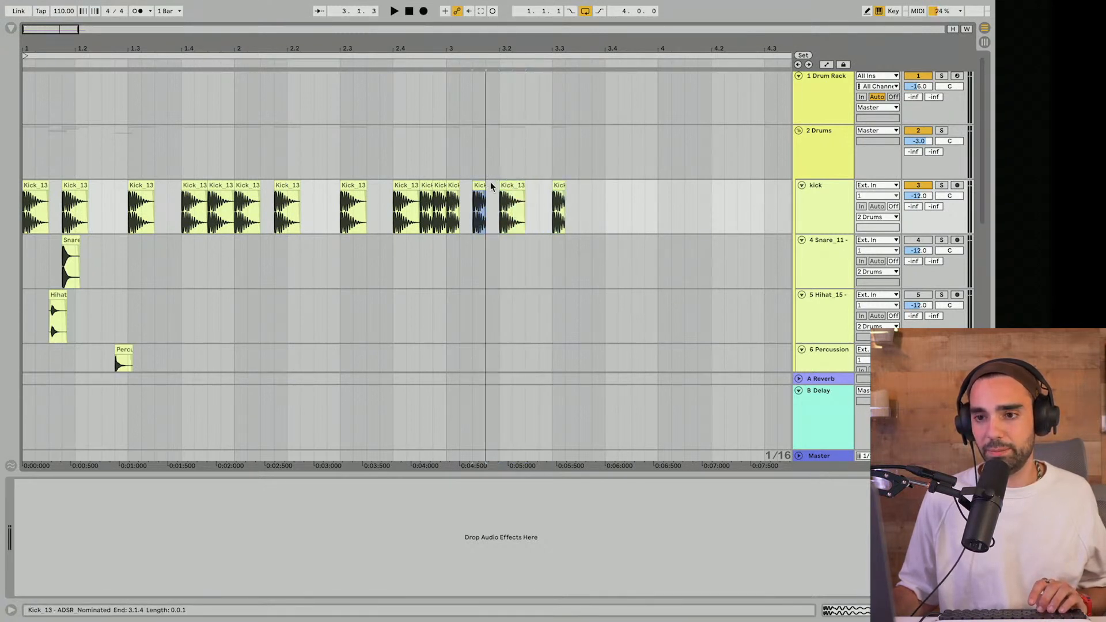
click(436, 206)
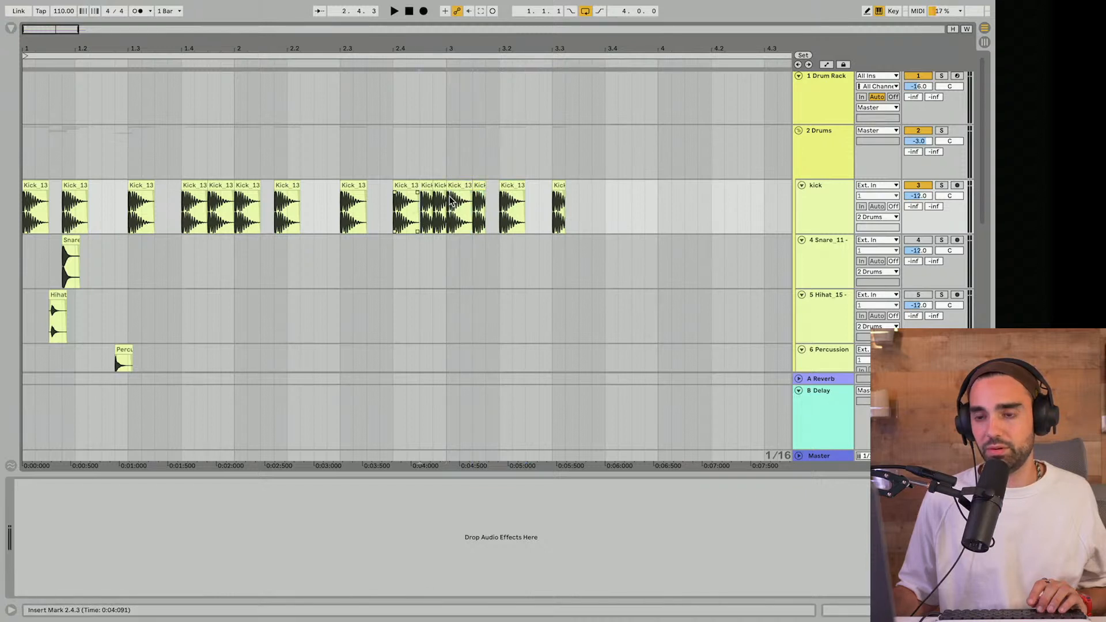
key(space)
drag(485, 186, 492, 186)
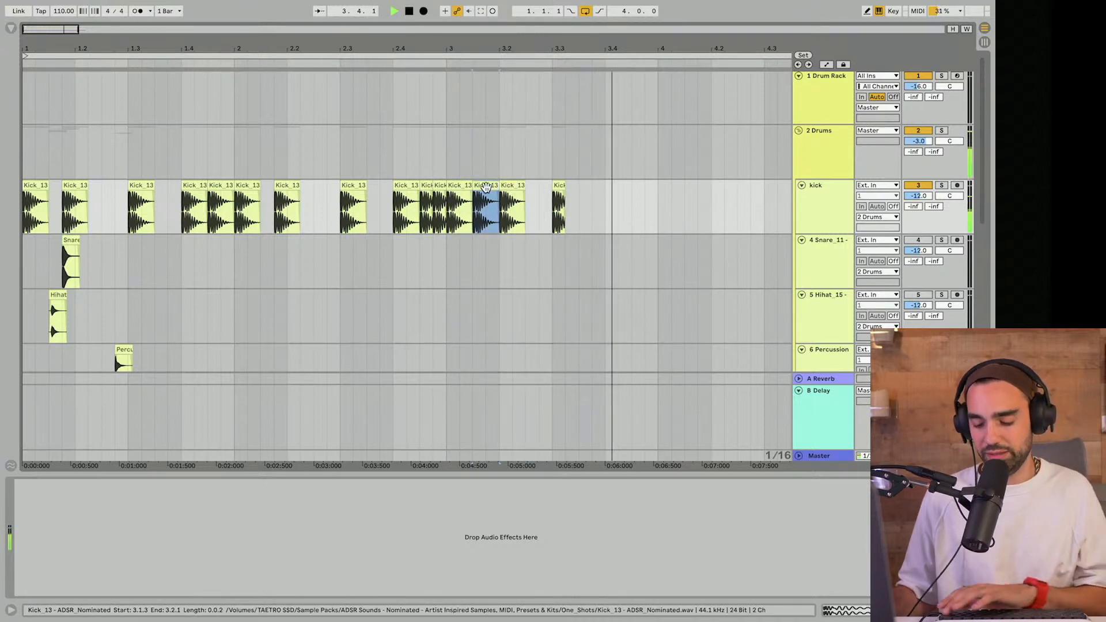
key(Delete)
Step: Lengthen the kick on beat 3.3 and duplicate it onto beats 3.4 and 4.1 while the pattern plays
drag(563, 186, 673, 185)
key(super+d)
key(super+d)
double_click(684, 195)
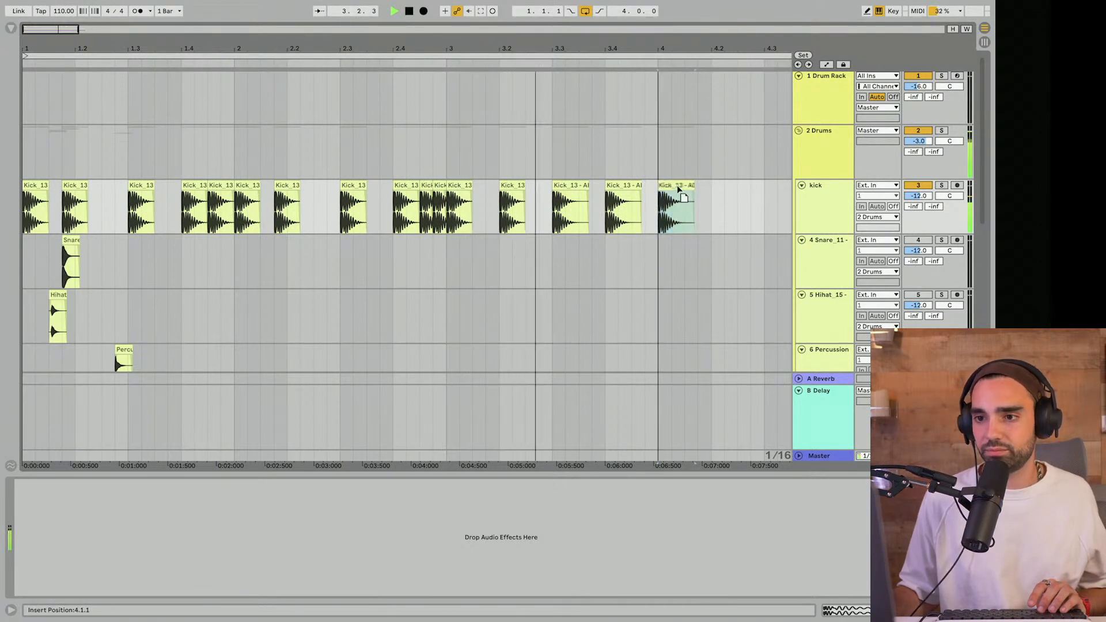
drag(671, 46, 565, 42)
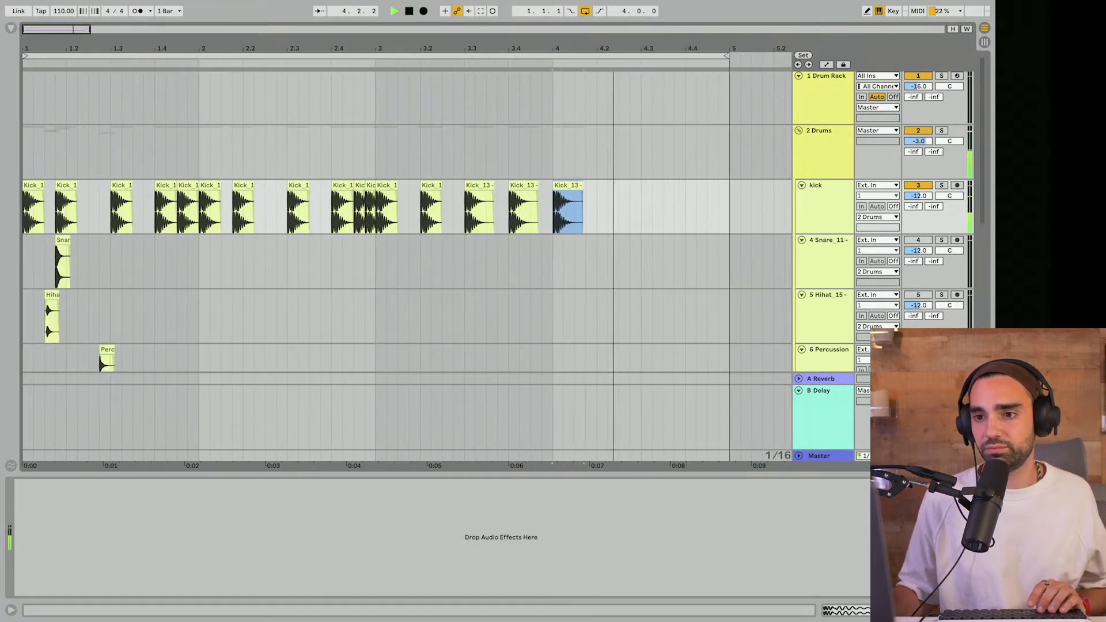
key(space)
Step: Duplicate the kick onto beats 4.2, 4.3 and 4.4, add one more near the end of bar 4, and play the loop
key(super+d)
drag(600, 186, 710, 185)
key(super+d)
key(super+d)
click(560, 119)
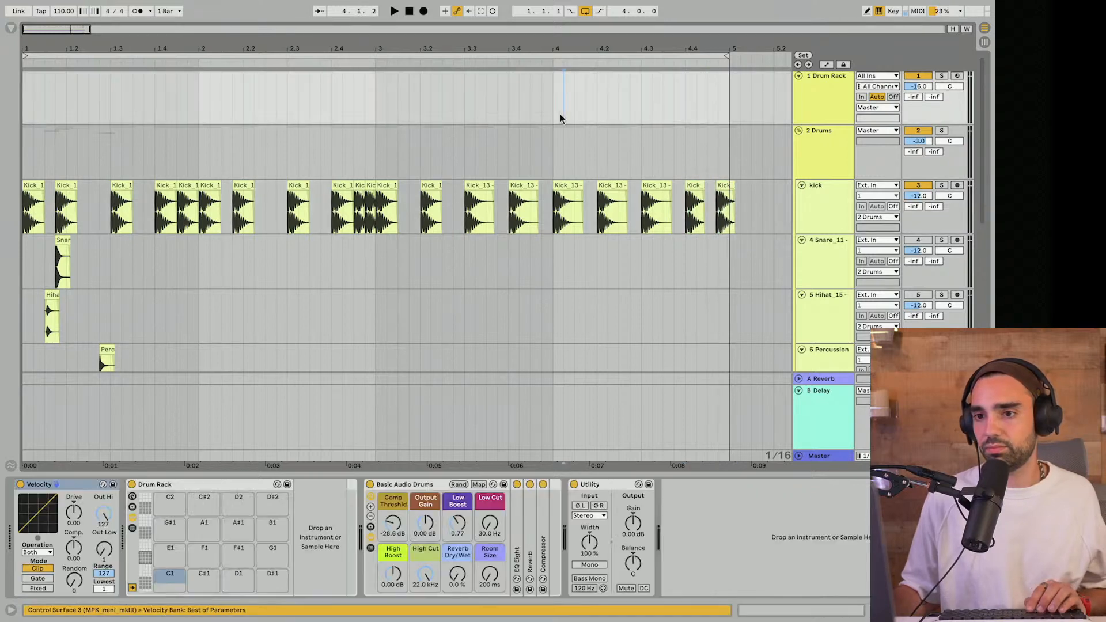
click(559, 140)
key(space)
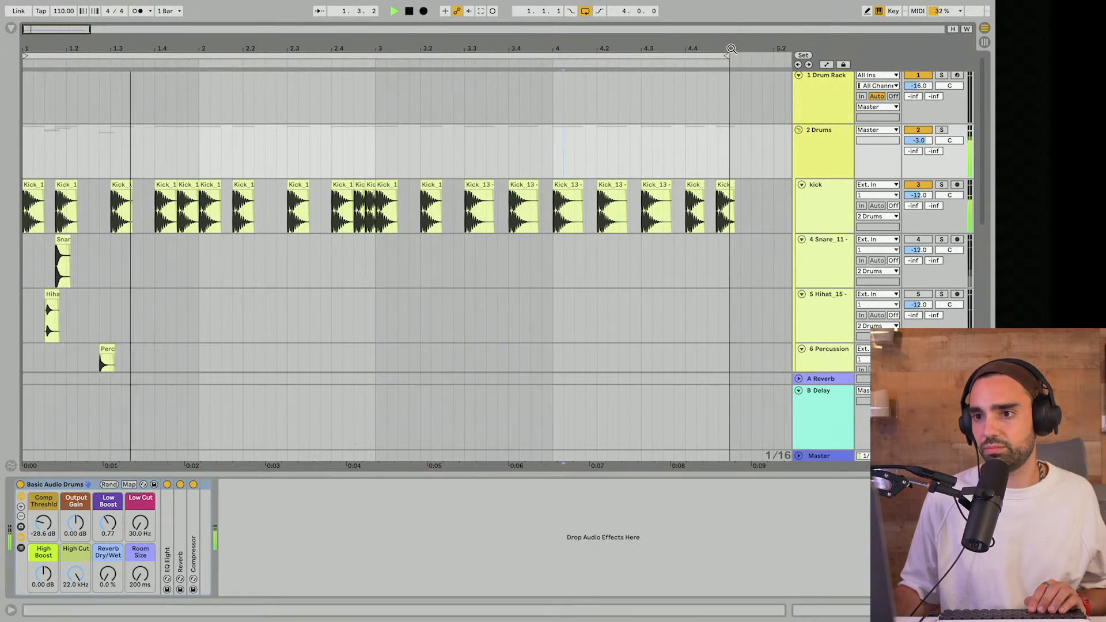
Step: Place the last kick at 4.4.3 and shorten it so it ends before bar 5
mouse_move(740, 37)
mouse_down()
mouse_move(718, 152)
mouse_move(683, 195)
mouse_move(671, 193)
mouse_move(687, 187)
mouse_up()
click(700, 186)
click(472, 150)
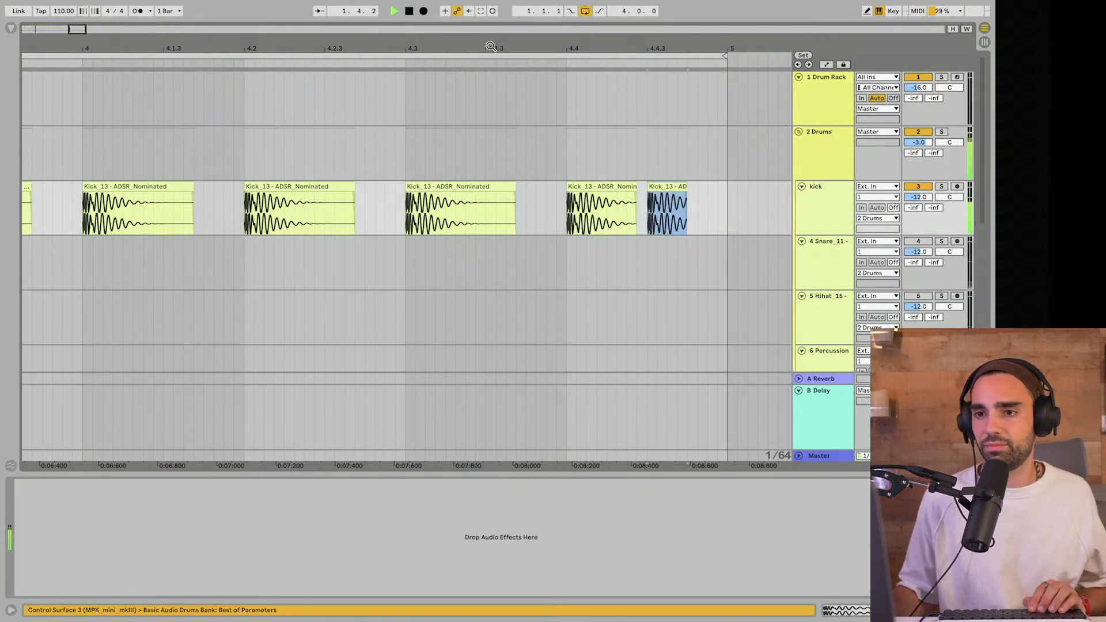
drag(491, 46, 65, 297)
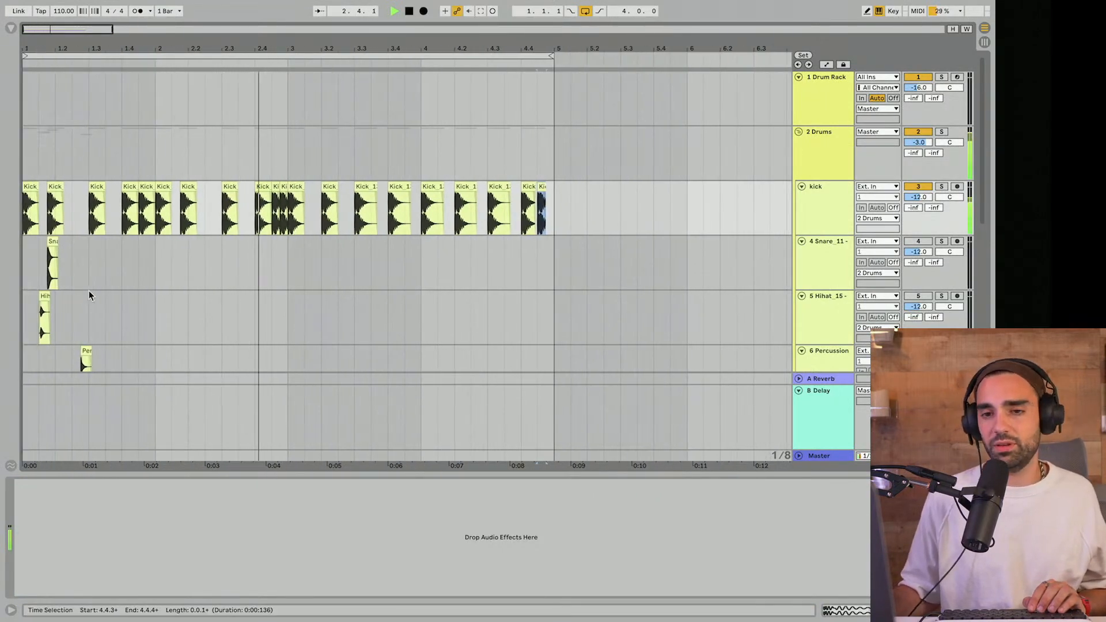
key(space)
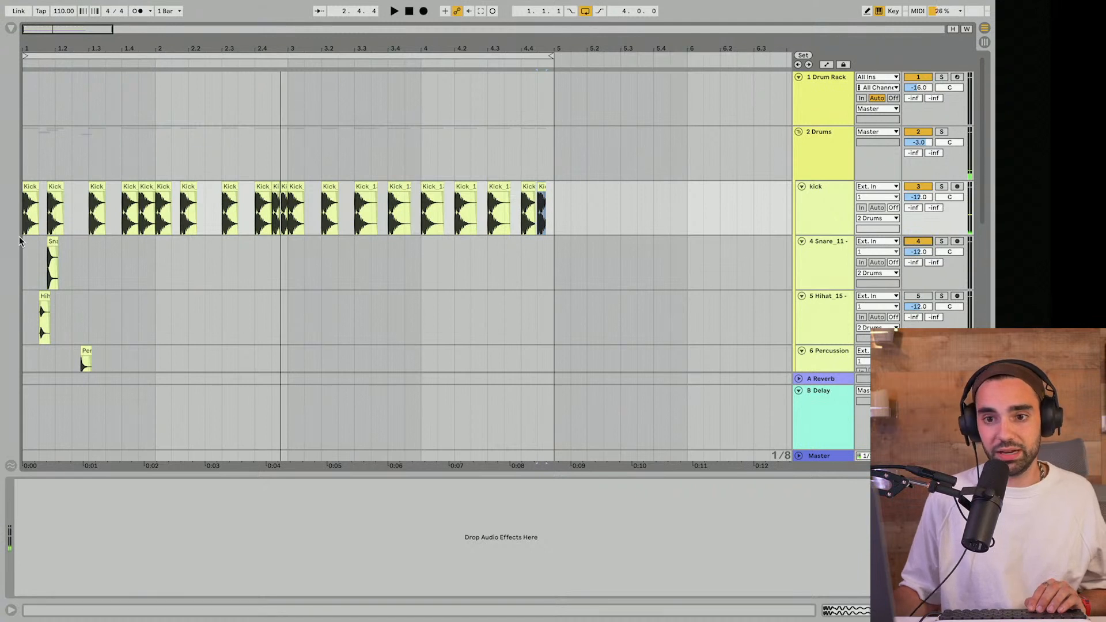
Step: Activate the snare track and place snare hits on beats 2 and 4 of all four bars
drag(51, 242, 522, 250)
key(ctrl+d)
key(ctrl+d)
key(ctrl+d)
key(ctrl+d)
key(ctrl+d)
key(ctrl+d)
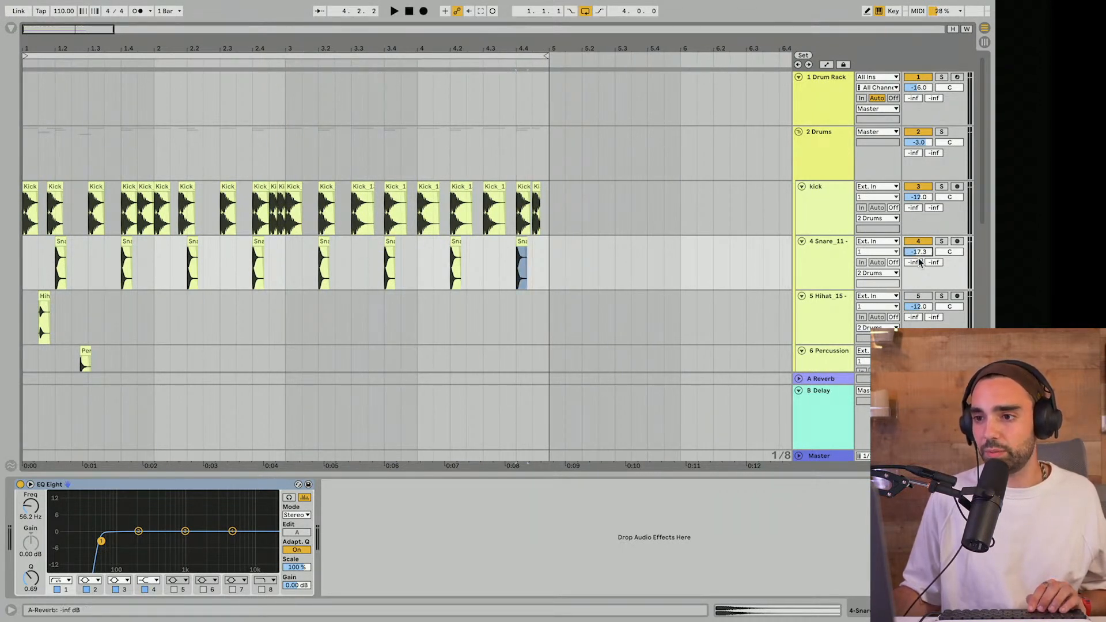
Step: Play the loop and lower the snare track's volume to -18.0 dB
key(space)
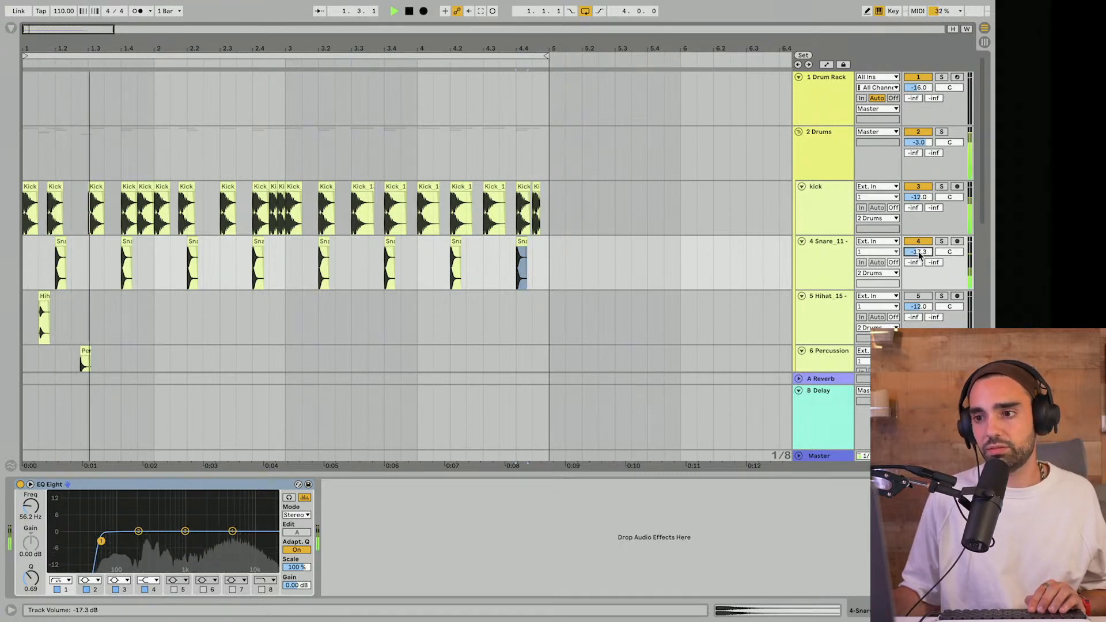
drag(919, 256, 919, 258)
scroll(840, 257, down, 3)
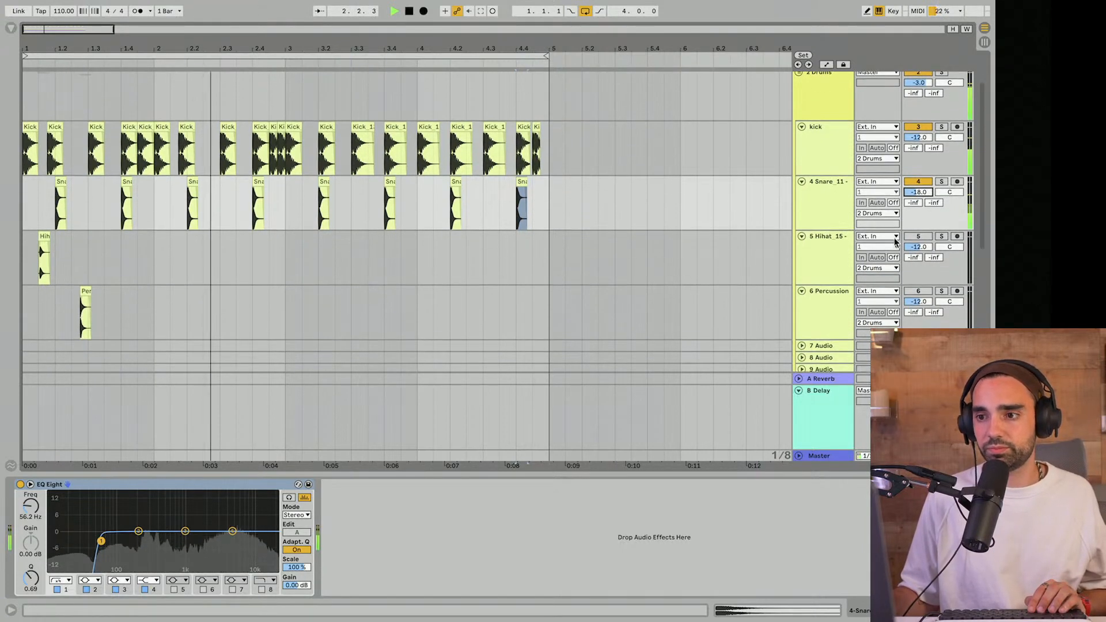
scroll(423, 222, down, 3)
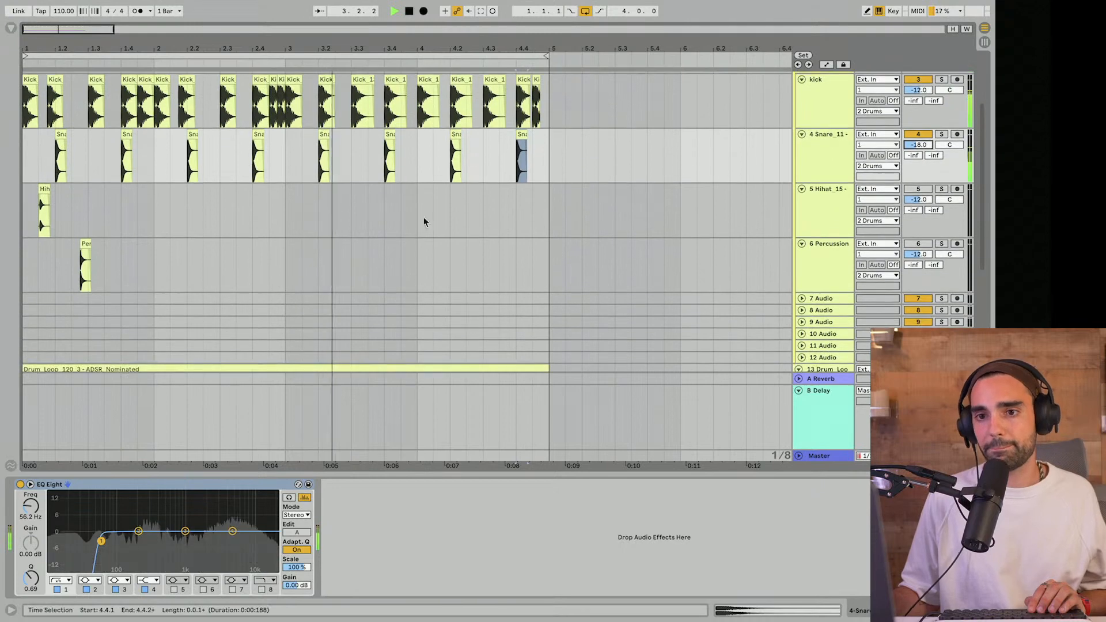
Step: Activate the percussion track and move its clip to 1.2.2, checking the placement in playback
scroll(132, 240, right, 1)
drag(57, 49, 104, 80)
key(space)
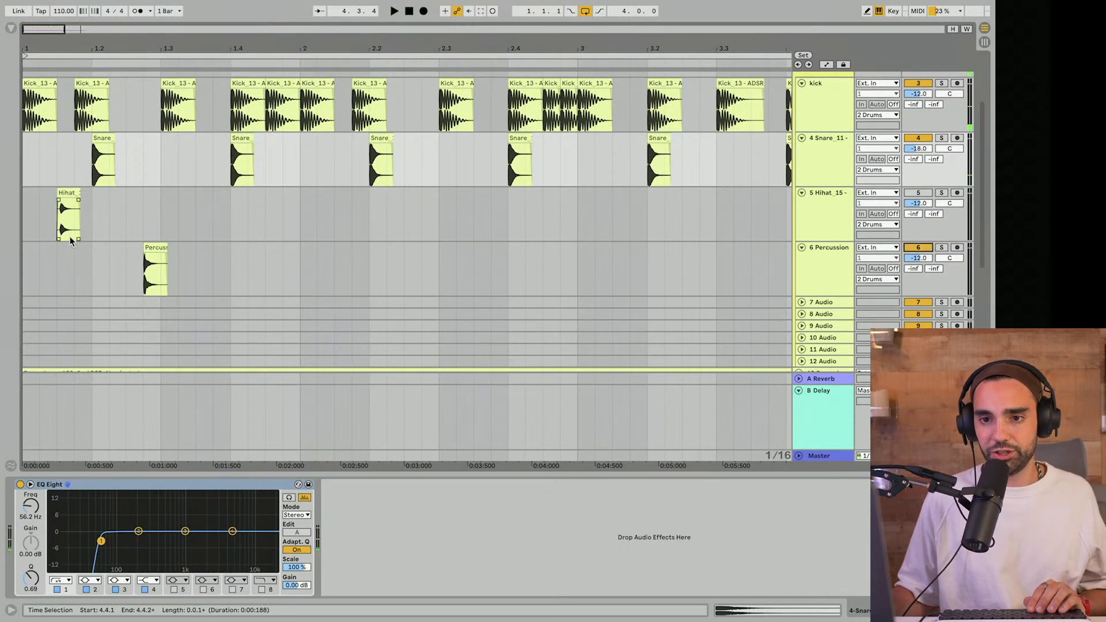
drag(154, 266, 119, 266)
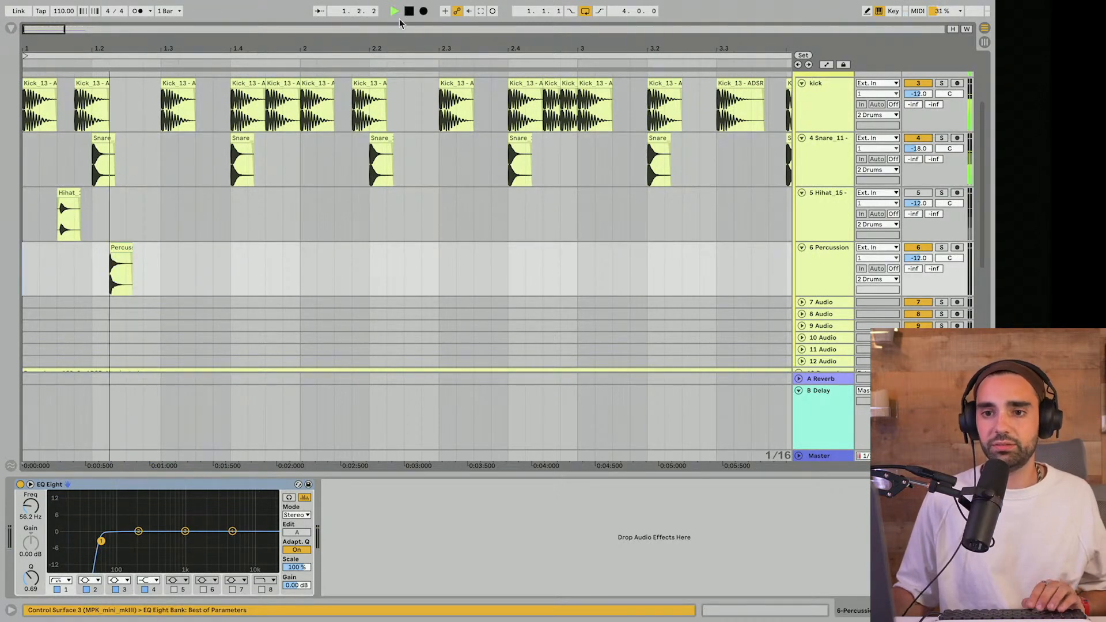
key(space)
Step: Lower the percussion track's volume to -27.8 dB and pan it to 10R while listening
drag(922, 259, 922, 272)
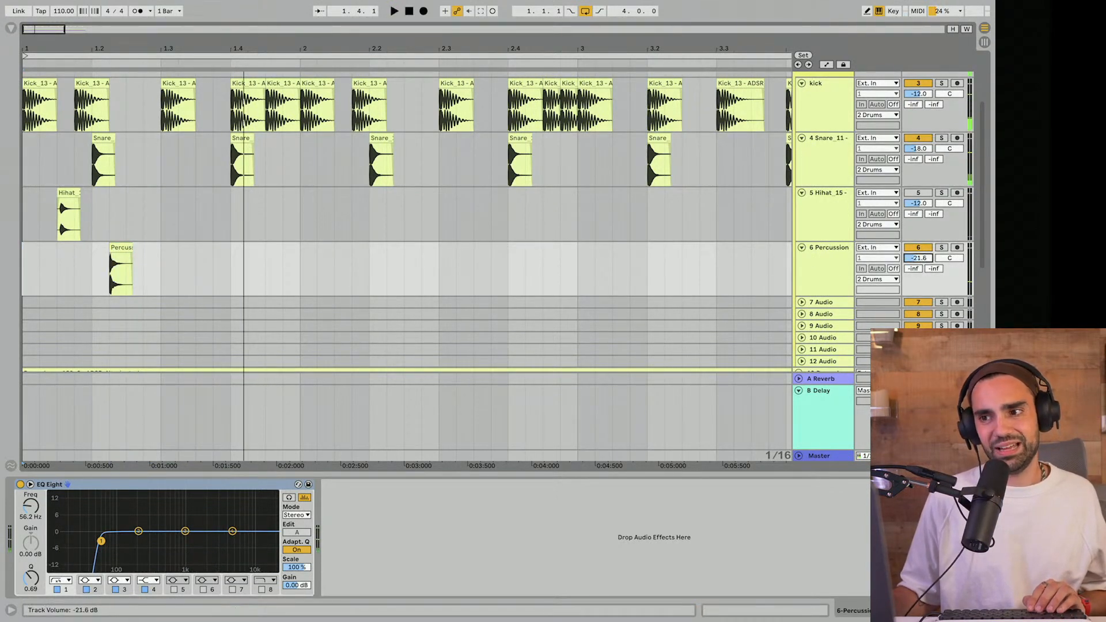
key(space)
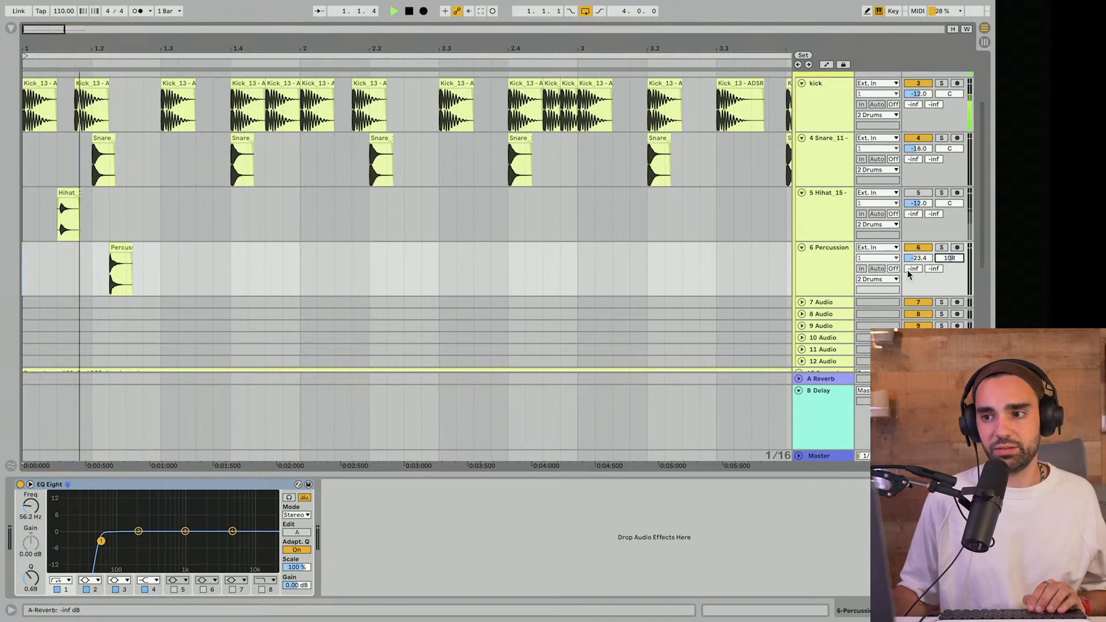
drag(922, 262, 922, 271)
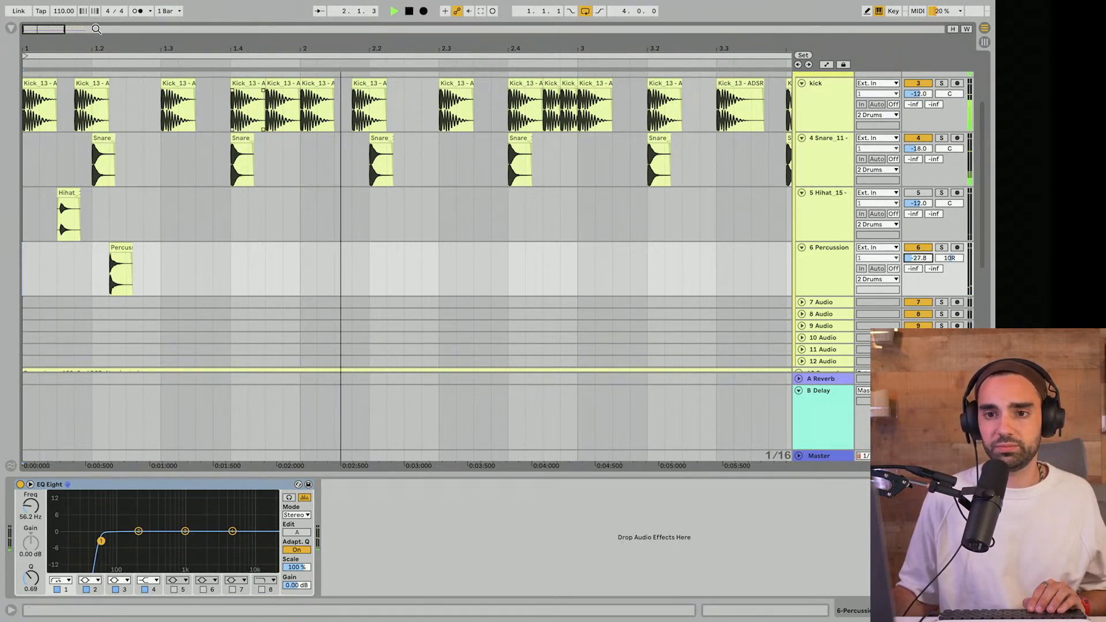
key(space)
Step: Search the sample packs for "rim" and audition snare rim shots in the Claps & Snares folder of The_Best_Of_Drums_Pop
click(10, 29)
click(62, 32)
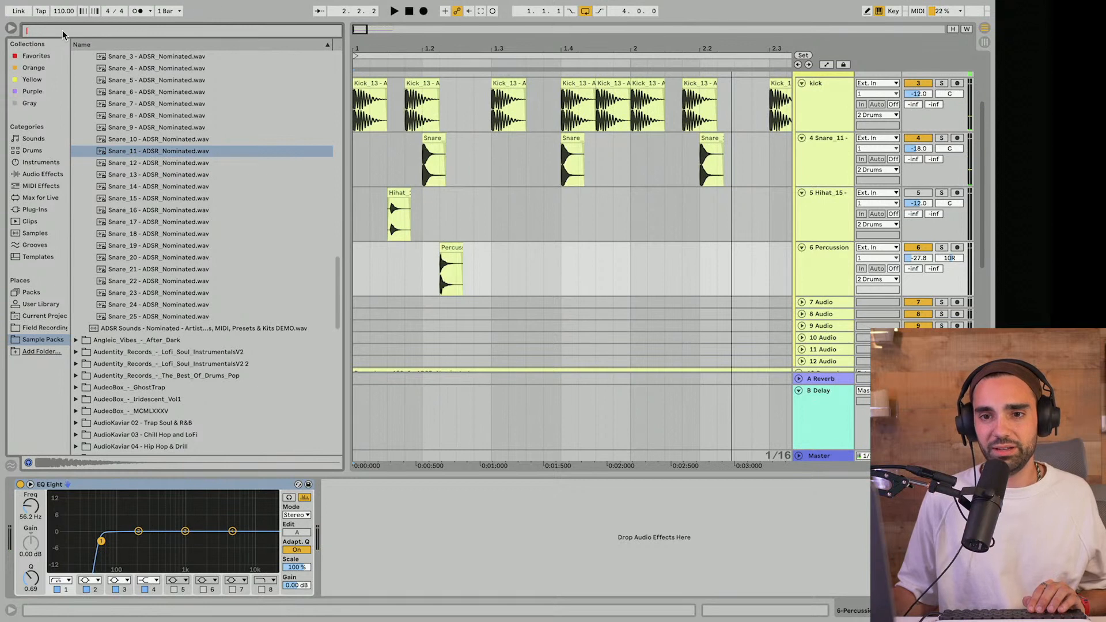
text(rim)
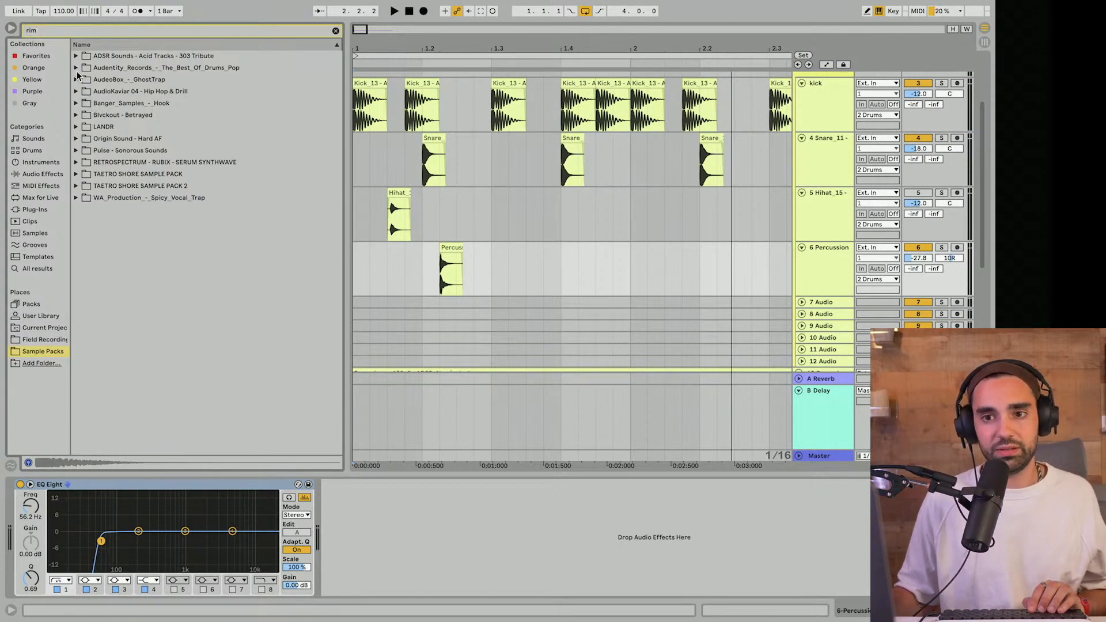
click(76, 68)
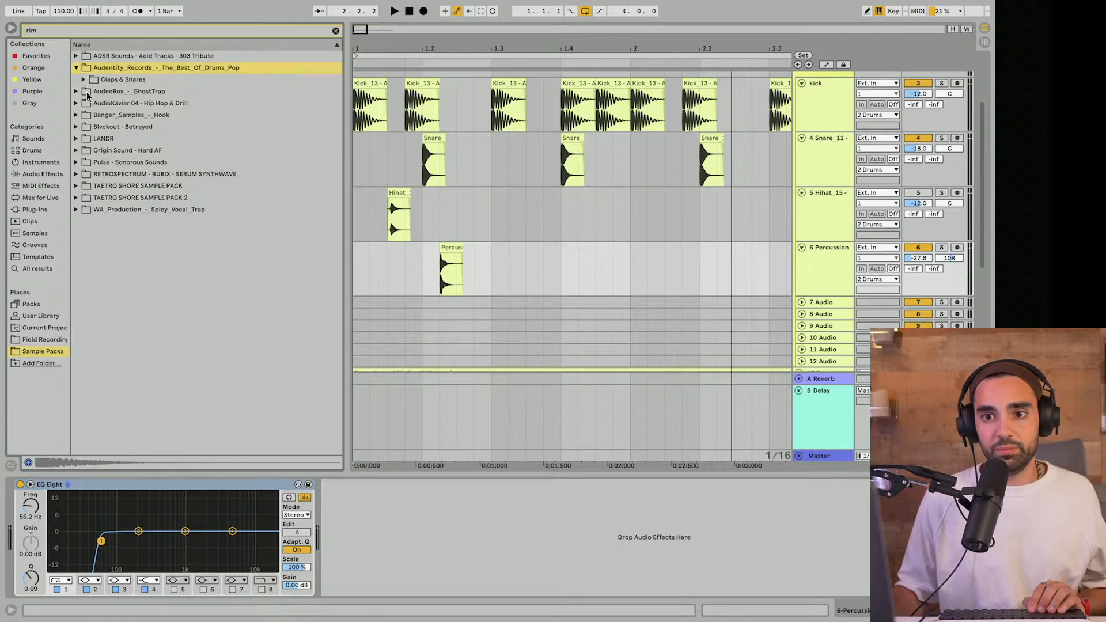
click(84, 79)
click(114, 115)
click(133, 126)
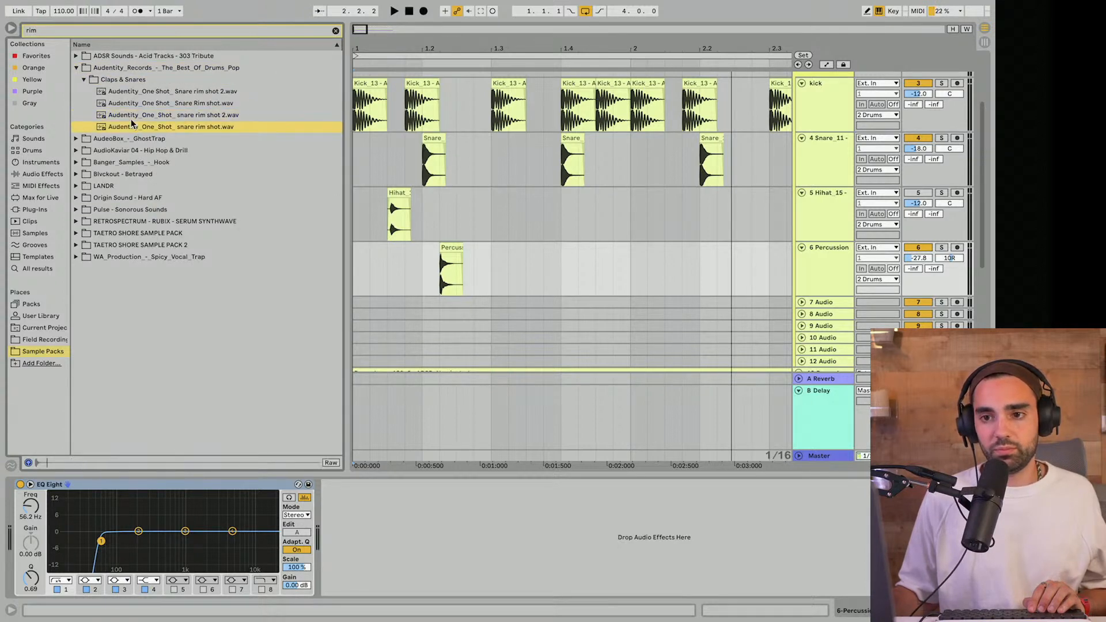
Step: Replace the percussion clip with Audentity_One_Shot_ snare rim shot.wav at 1.2.2, shorten it to two sixteenths, and play it
click(443, 243)
key(Delete)
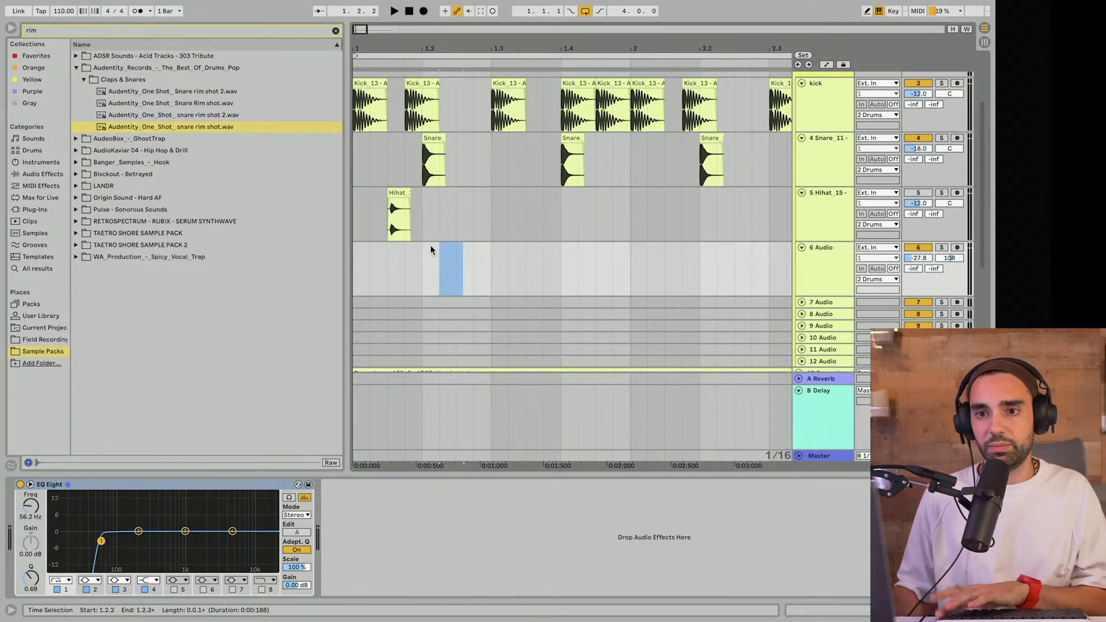
drag(153, 131, 467, 264)
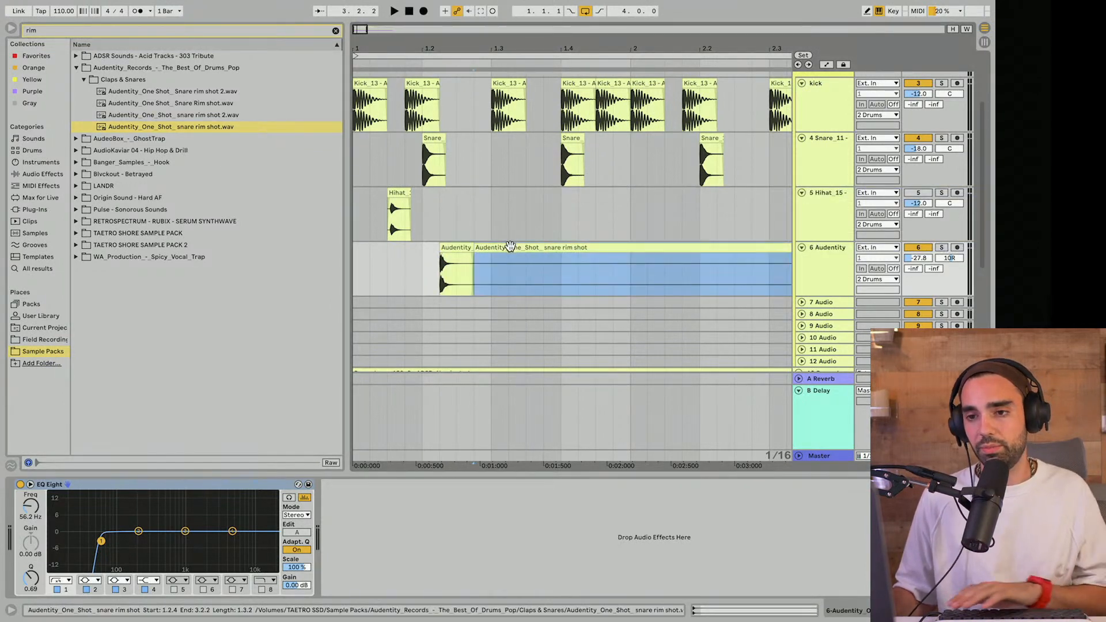
click(388, 265)
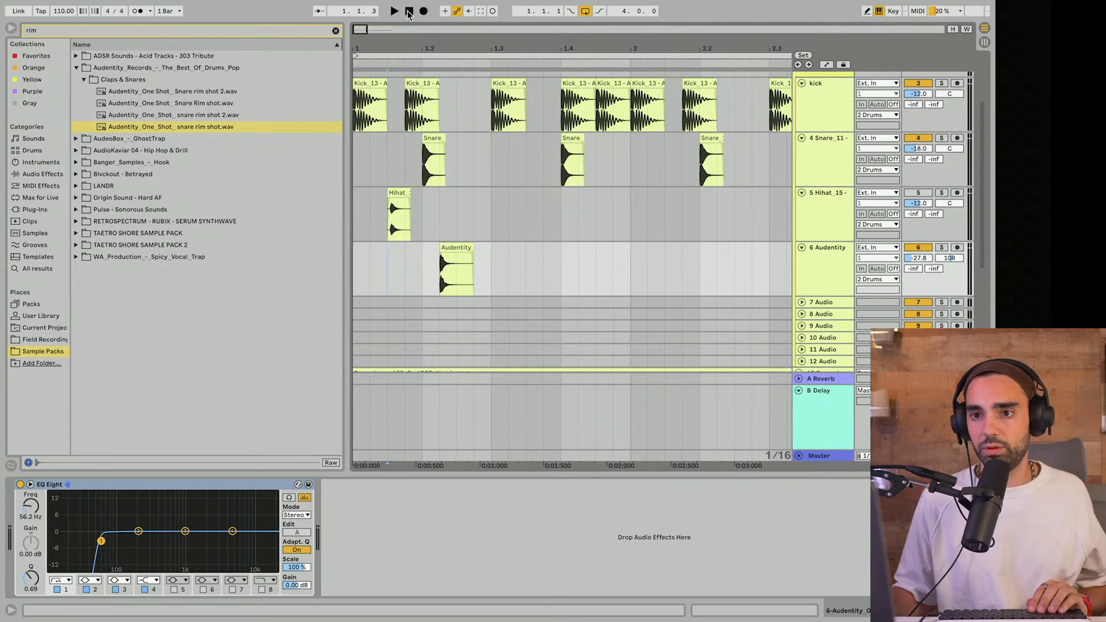
key(space)
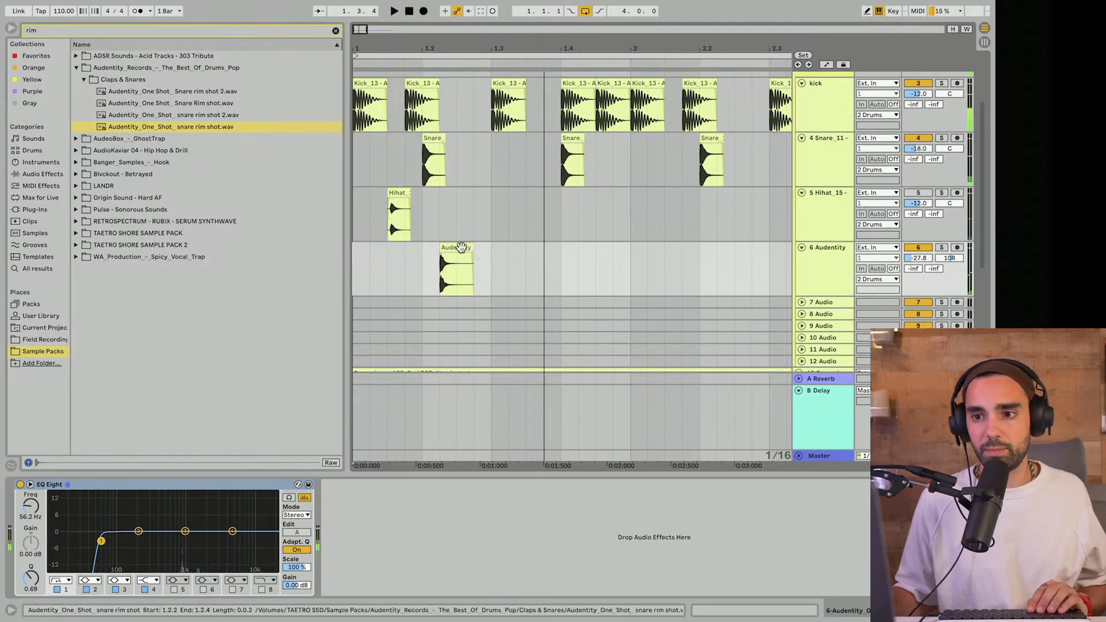
Step: Duplicate the rim shot onto 1.2.4 and play the pattern from the start
click(462, 247)
key(super+d)
click(410, 11)
key(space)
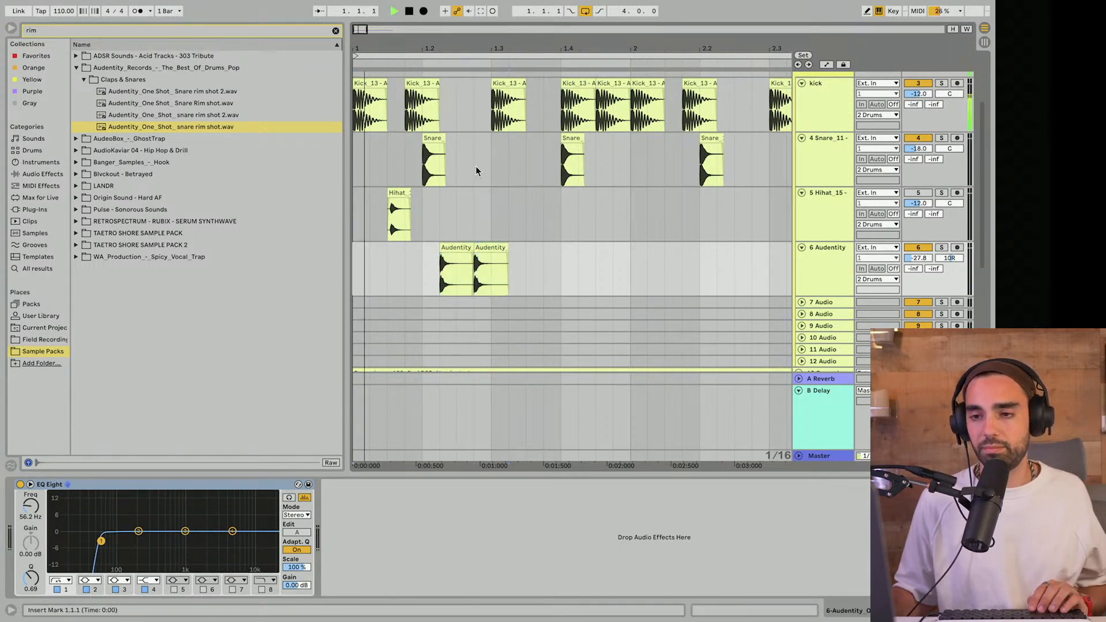
Step: Stop playback and audition the Snare Rim shot and snare rim shot 2 samples in the Claps & Snares folder
click(493, 262)
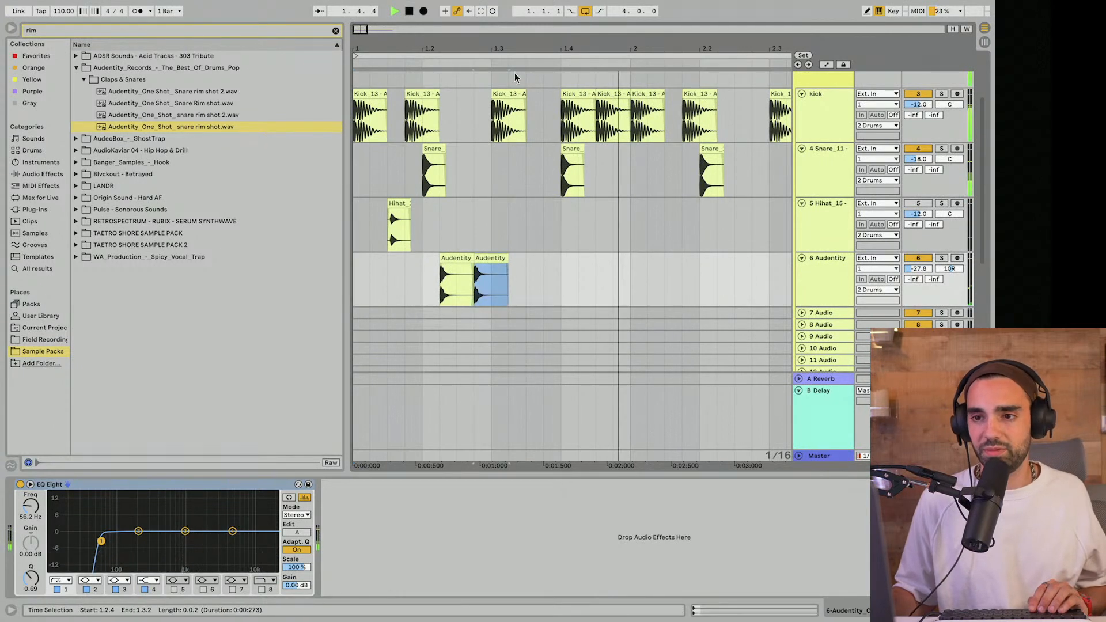
key(space)
key(minus)
click(214, 115)
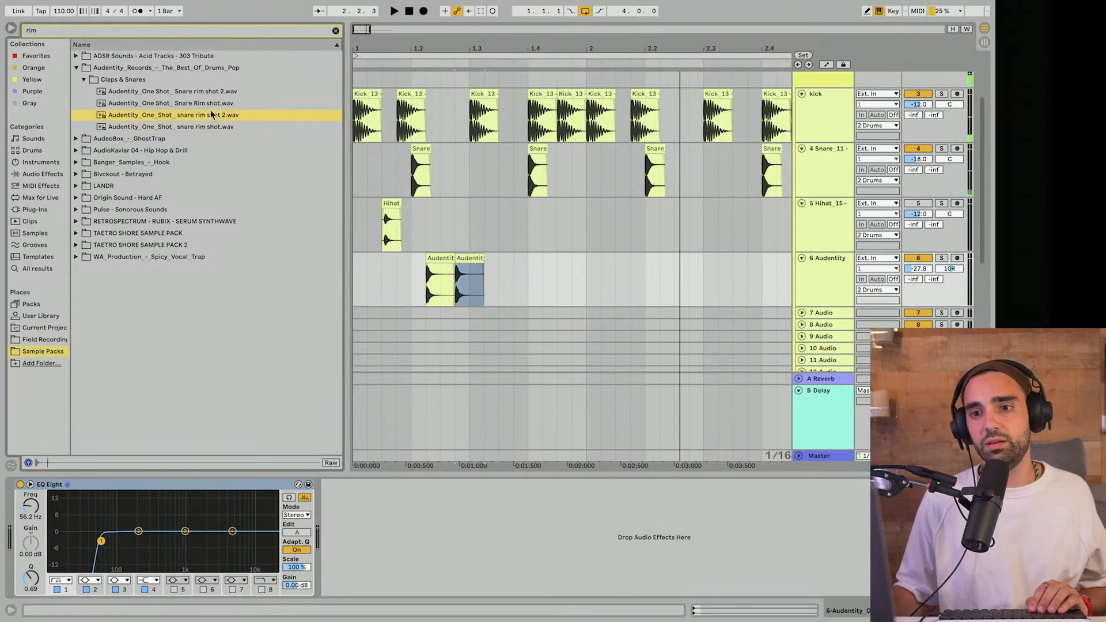
click(208, 104)
click(188, 117)
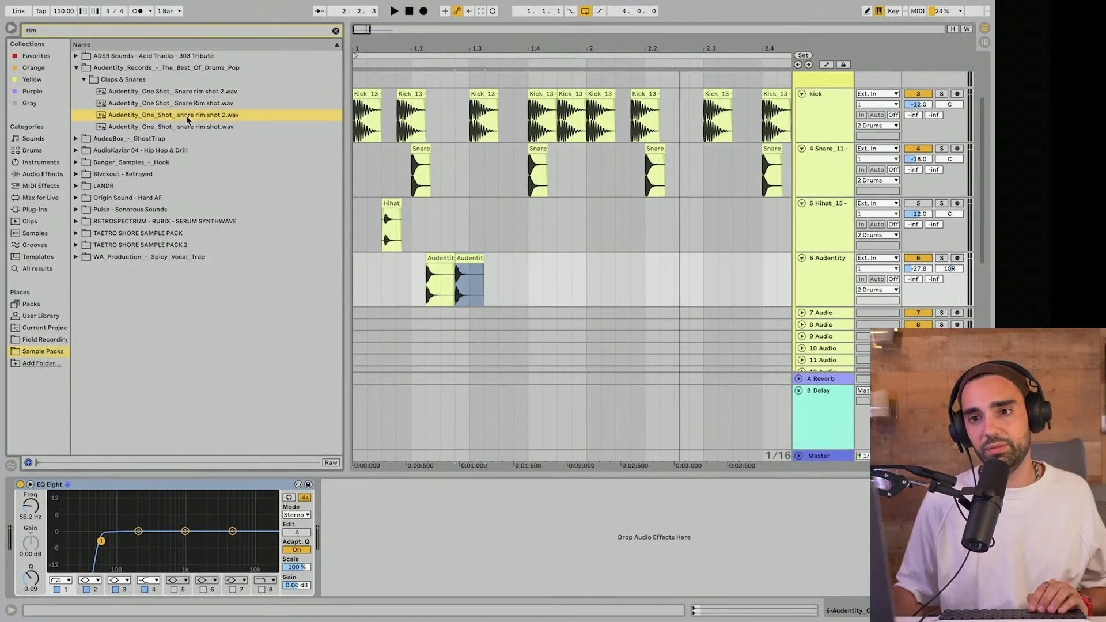
Step: Place Audentity_One_Shot_ snare rim shot 2.wav at 1.4.3 on the rim shot track, trim it to two sixteenths, and play it
drag(184, 119, 625, 306)
drag(557, 292, 559, 292)
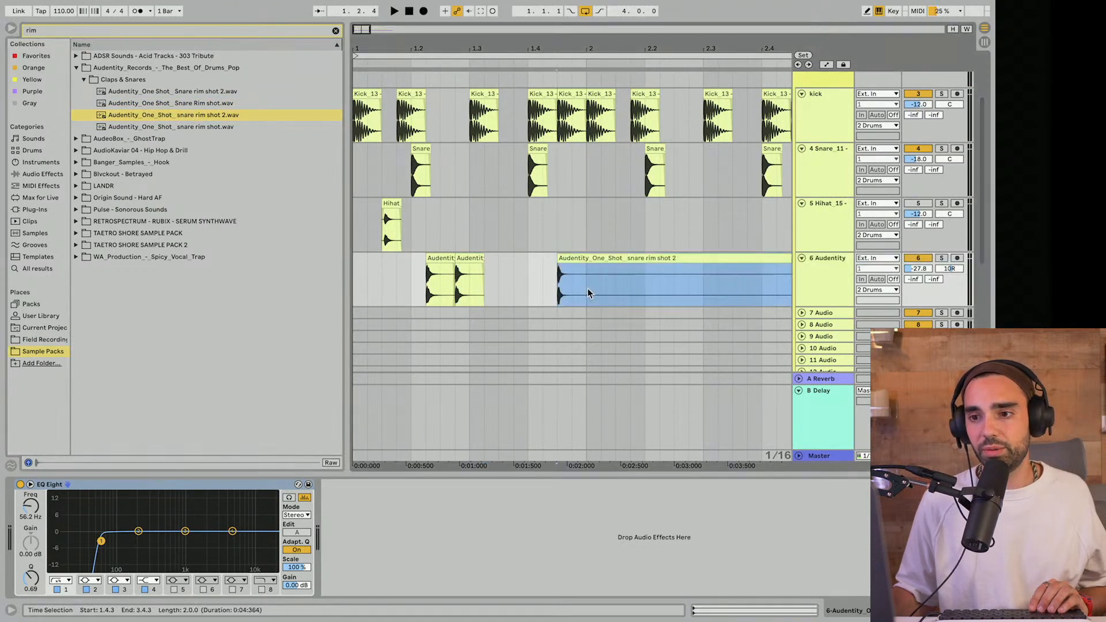
click(585, 289)
key(ctrl+e)
key(Delete)
click(391, 274)
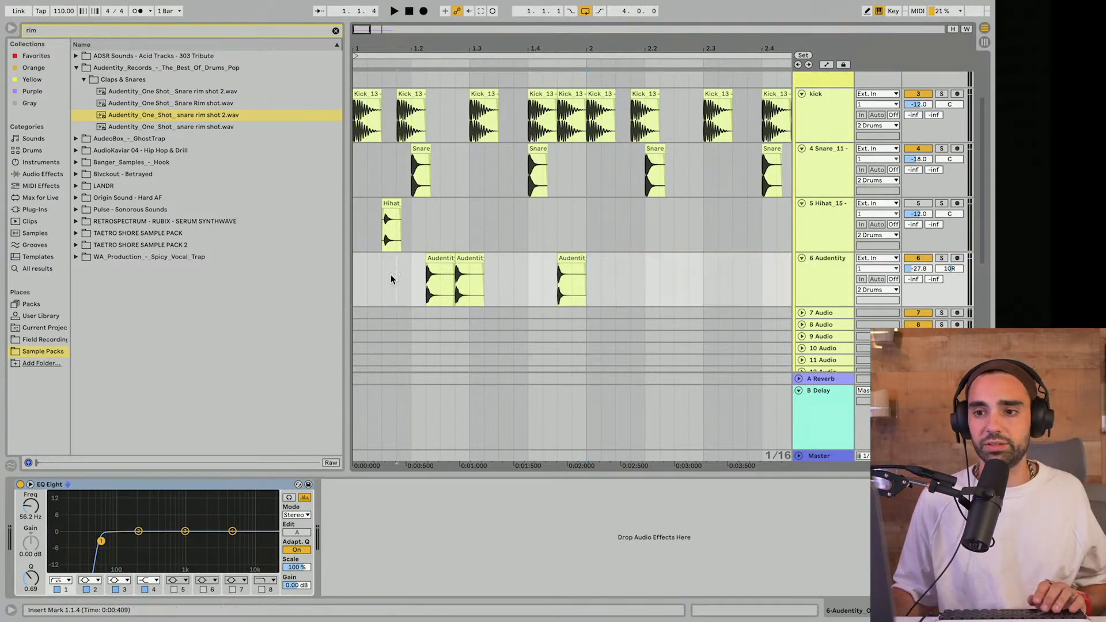
key(space)
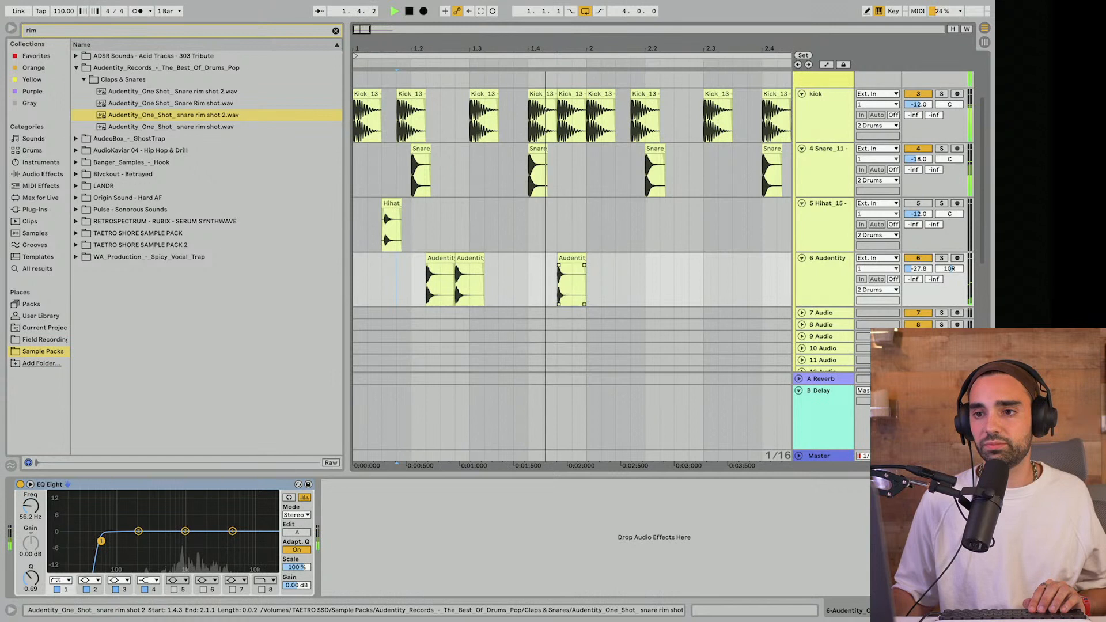
click(575, 258)
key(space)
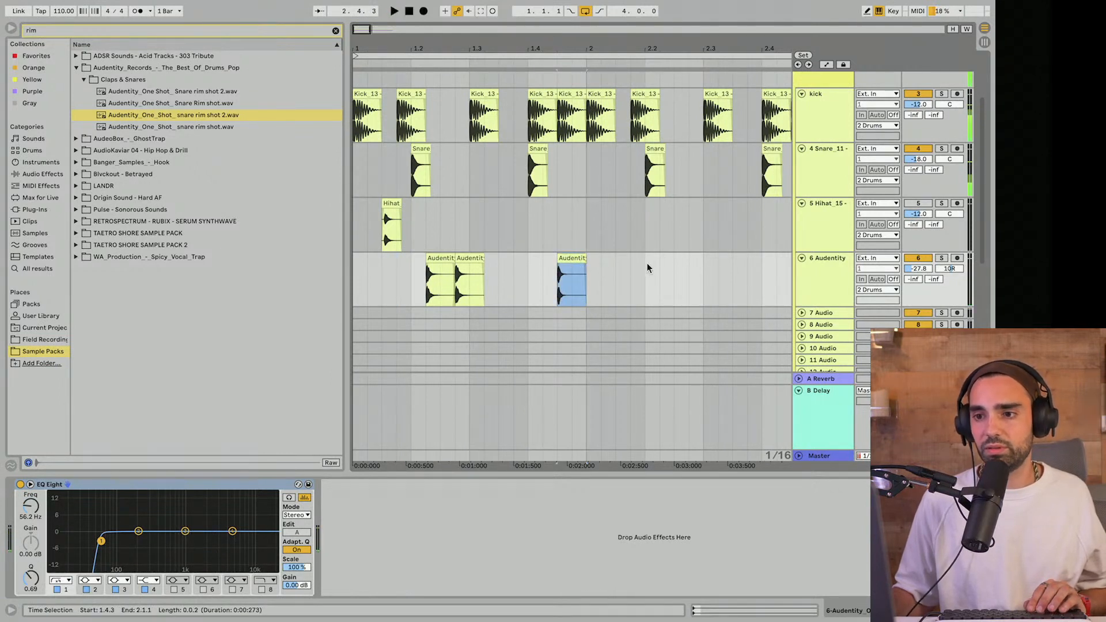
Step: Duplicate the first bar of the rim shot track into bar 2 and play the pattern
click(590, 254)
drag(589, 254, 352, 265)
key(ctrl+d)
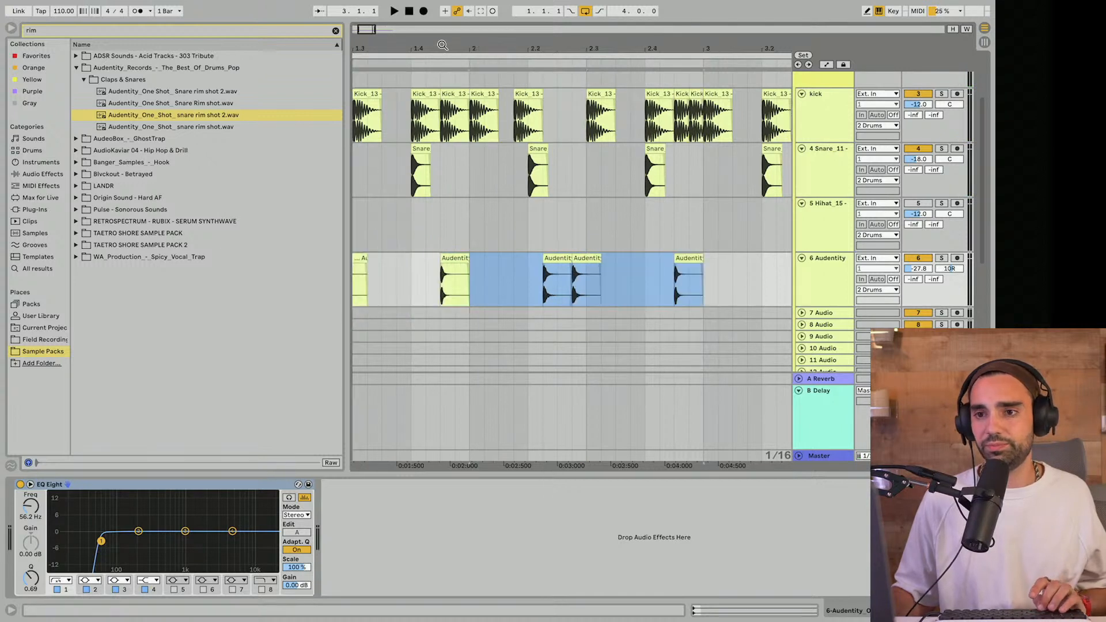
drag(442, 45, 547, 46)
click(408, 12)
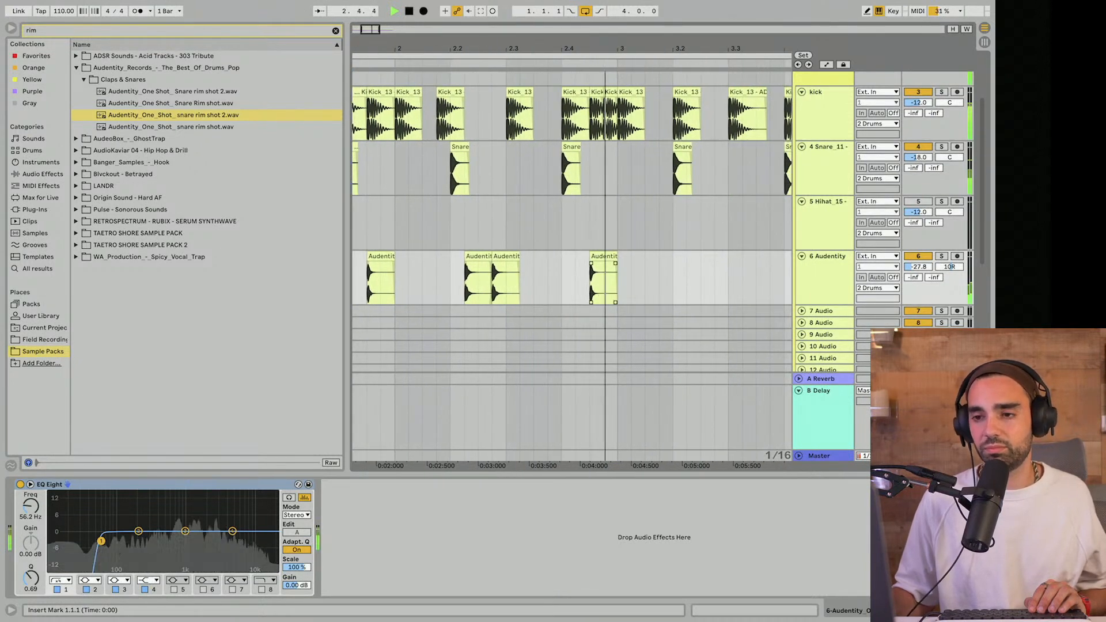
Step: Copy the rim shot from 2.2.4 to 3.3.1, duplicate it directly after, and play from 3.1.1
click(504, 257)
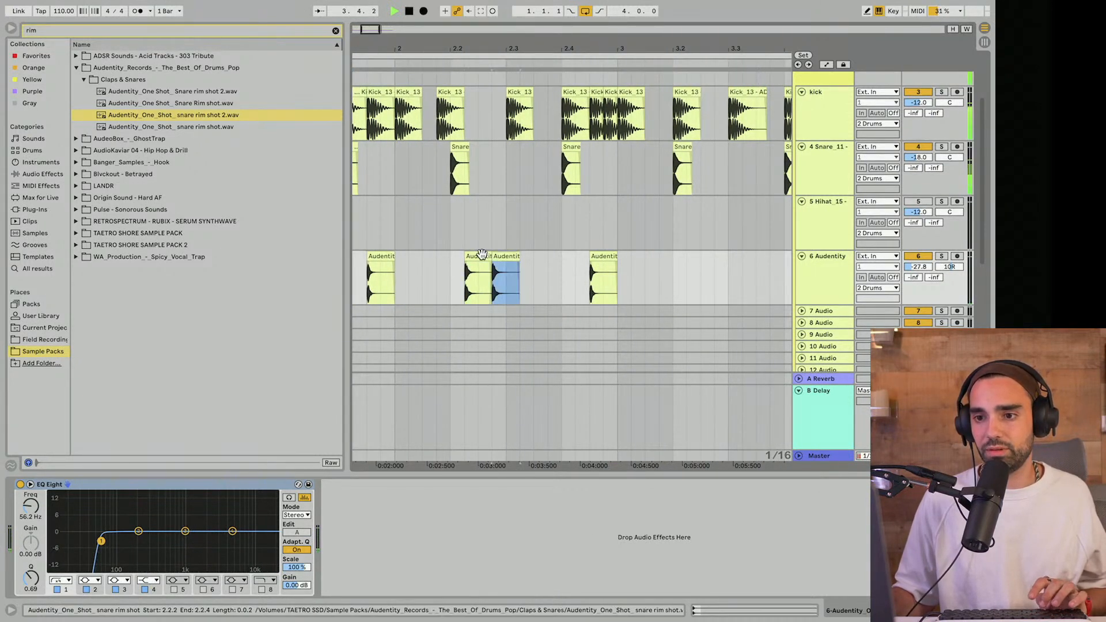
key(space)
click(573, 286)
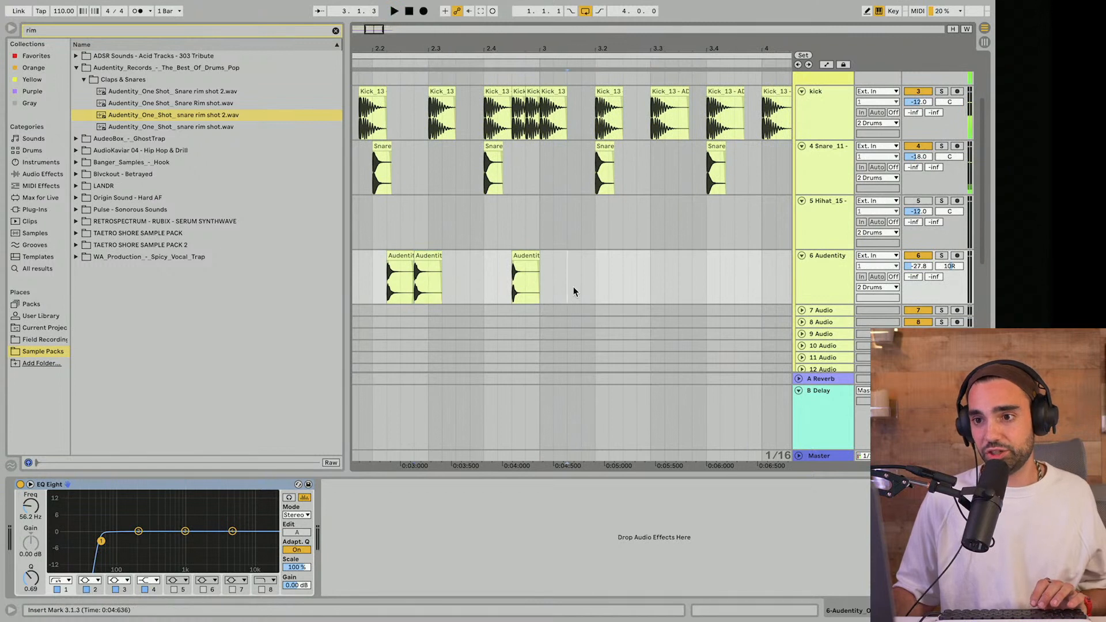
key(ctrl+v)
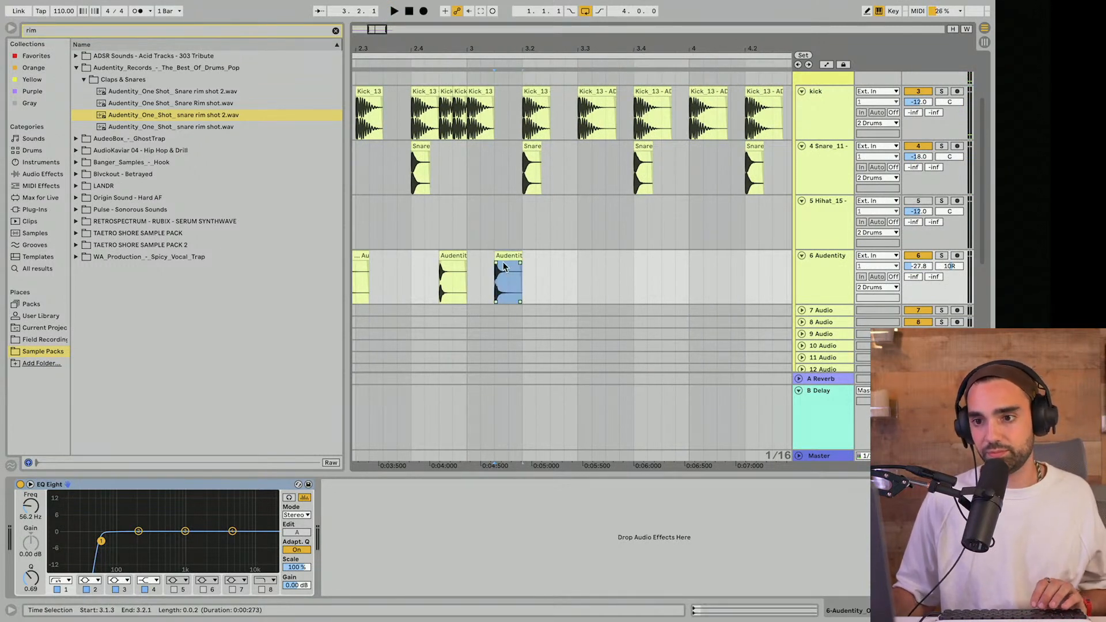
drag(502, 261, 593, 268)
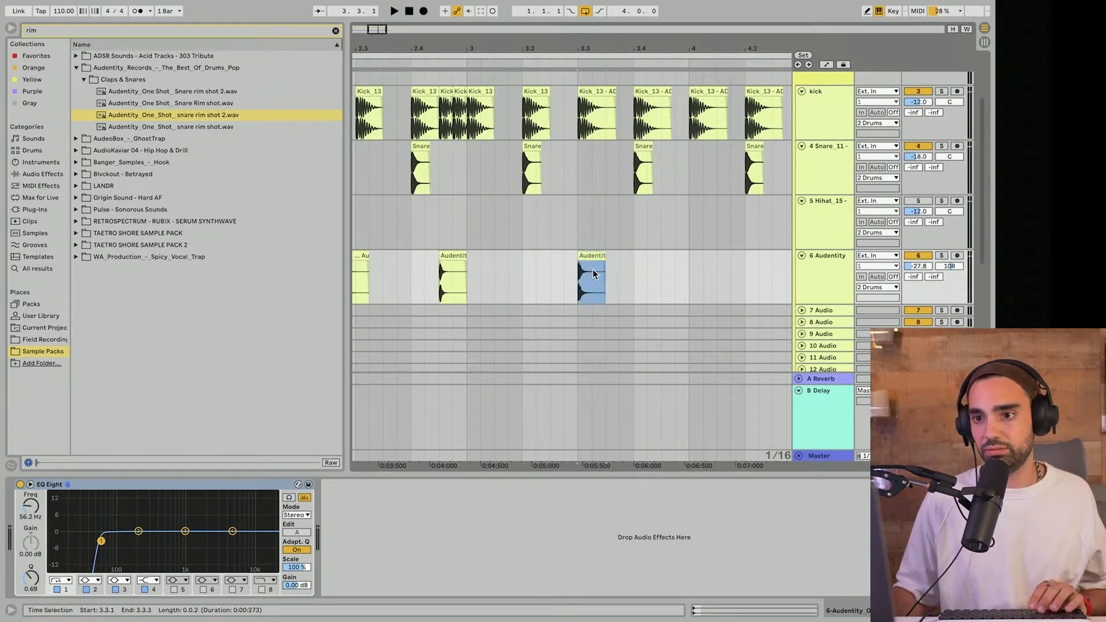
key(ctrl+d)
click(470, 275)
key(space)
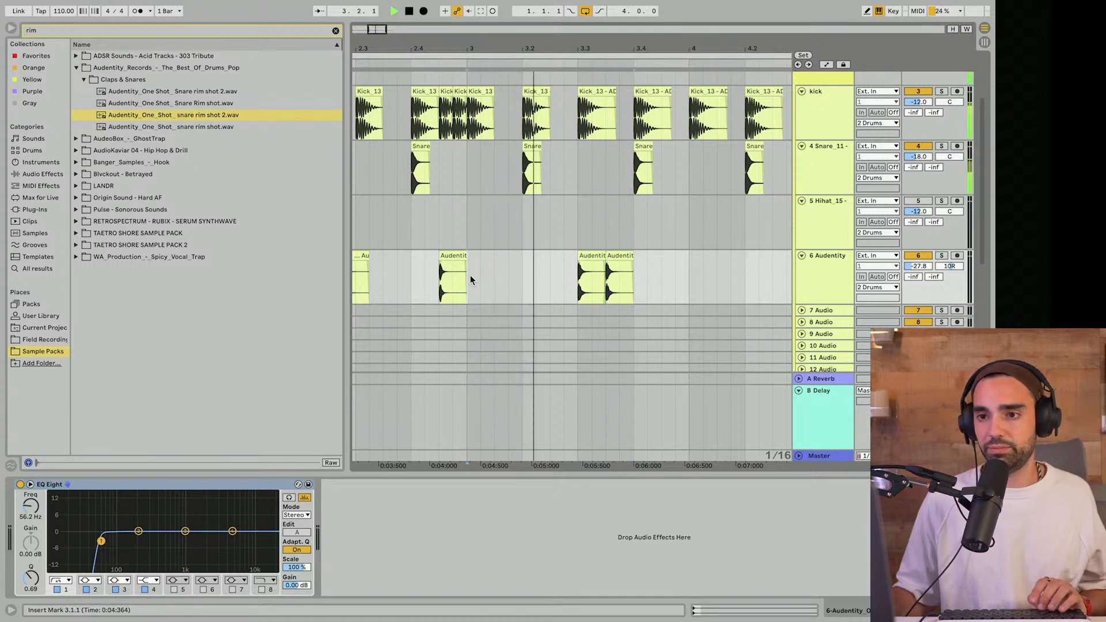
Step: Shift the bar 3 rim shot pair earlier to 3.2.3 and 3.3.1, and play the pattern
click(554, 271)
key(space)
key(ctrl+v)
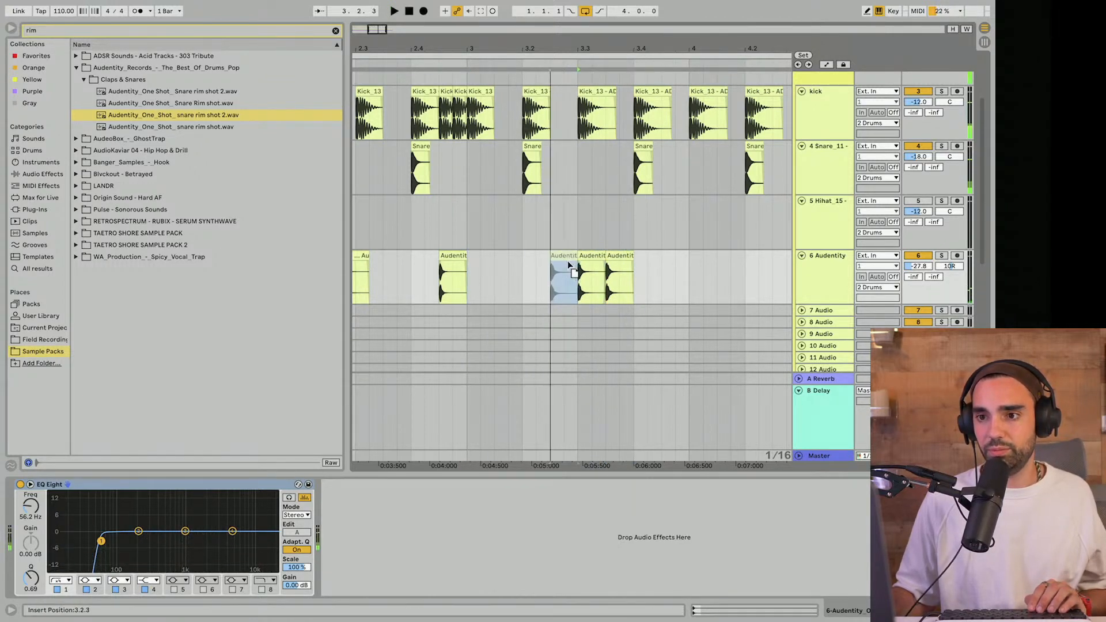
drag(619, 256, 593, 255)
click(455, 257)
key(space)
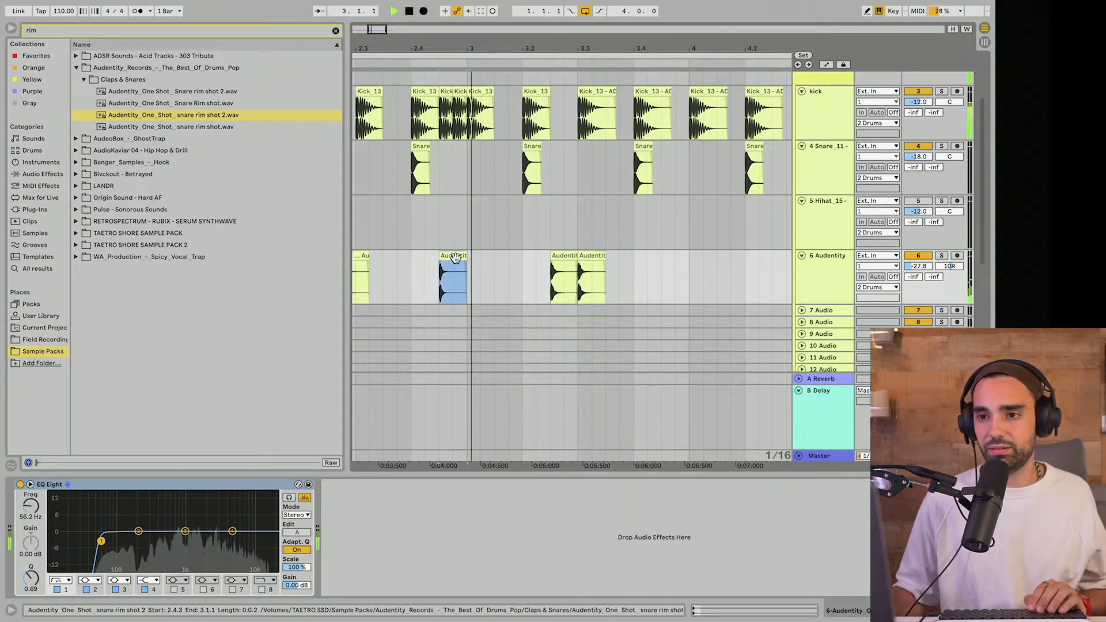
scroll(455, 258, down, 1)
drag(536, 46, 543, 25)
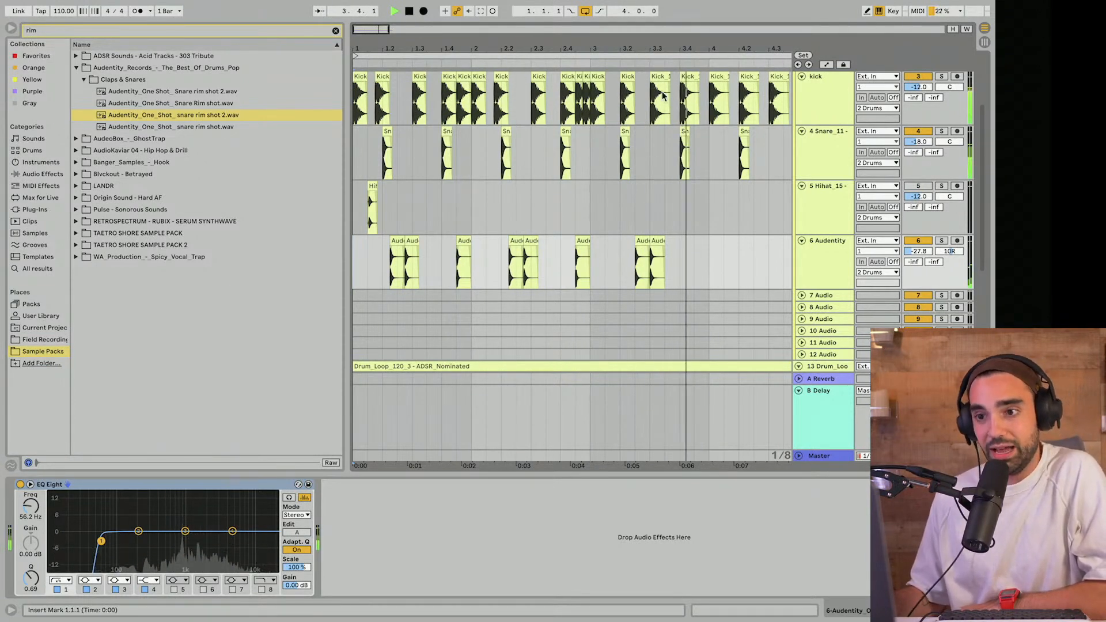
Step: Copy a rim shot from bar 3 to 4.1.1, duplicate it to 4.1.3, and play the result
drag(648, 47, 588, 42)
key(space)
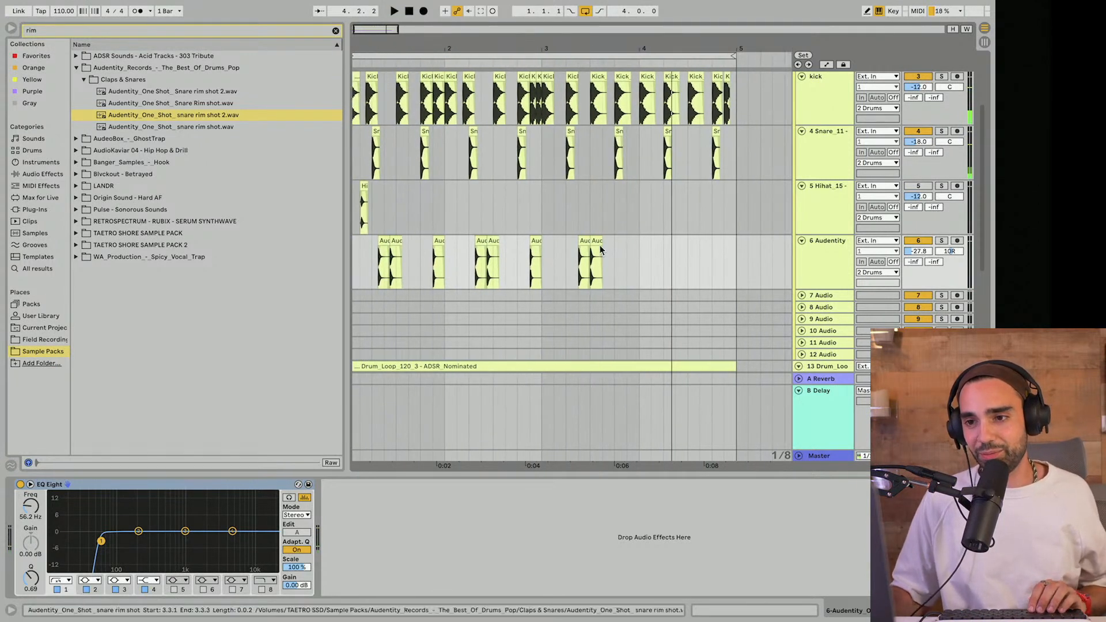
click(598, 242)
drag(607, 239, 649, 241)
key(ctrl+d)
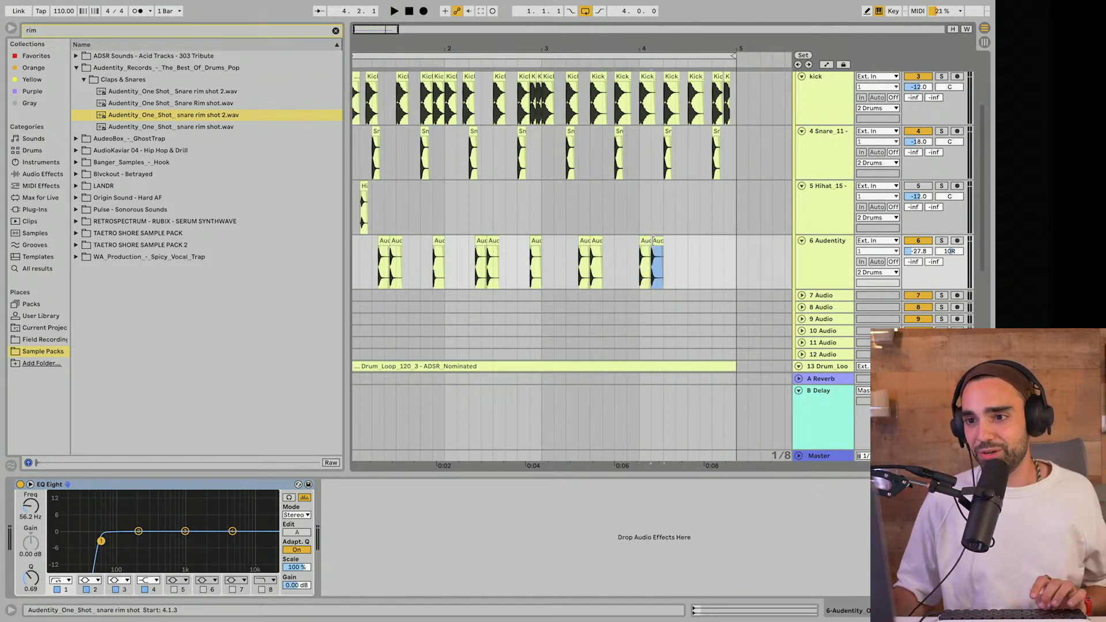
click(557, 263)
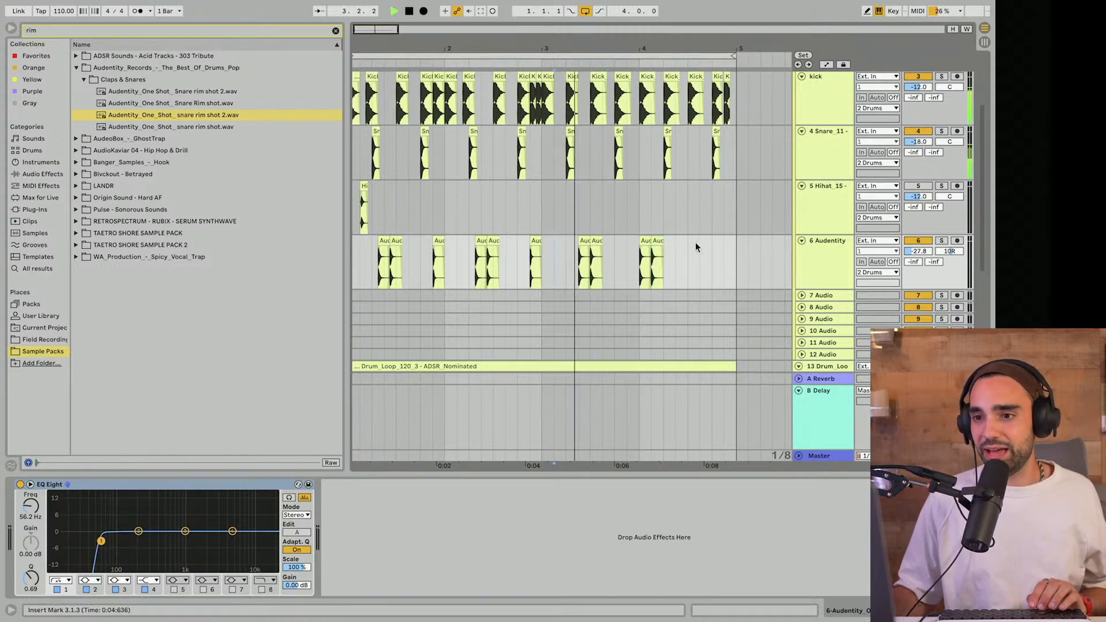
Step: Move the second rim shot in bar 4 to 4.2.3 and copy the rim shot from 1.4.3 to 4.3.3
drag(657, 243, 681, 243)
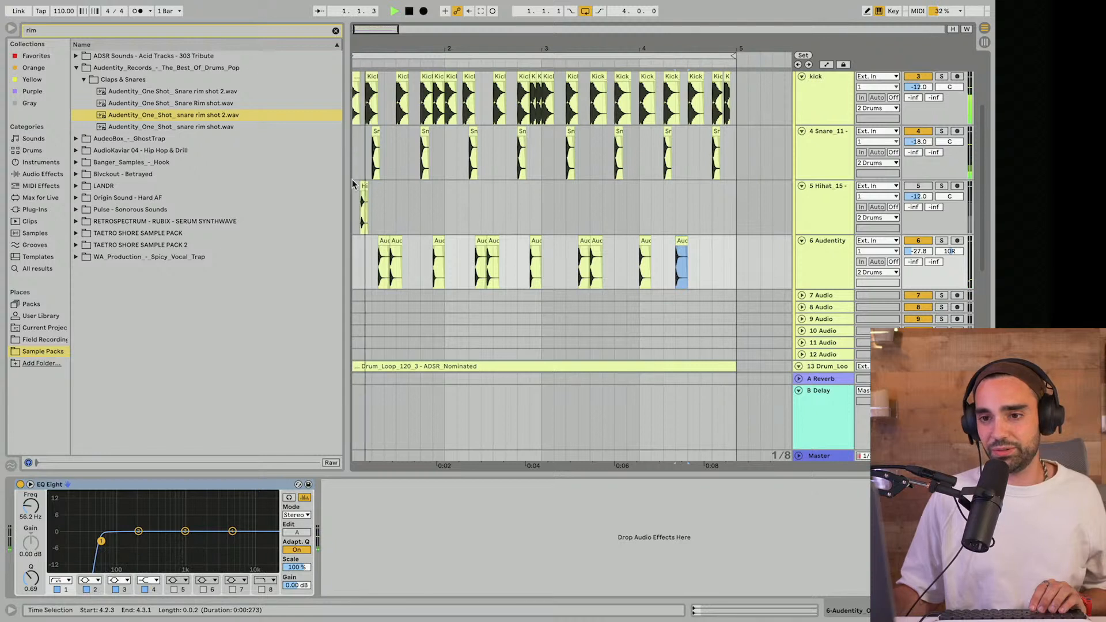
click(363, 199)
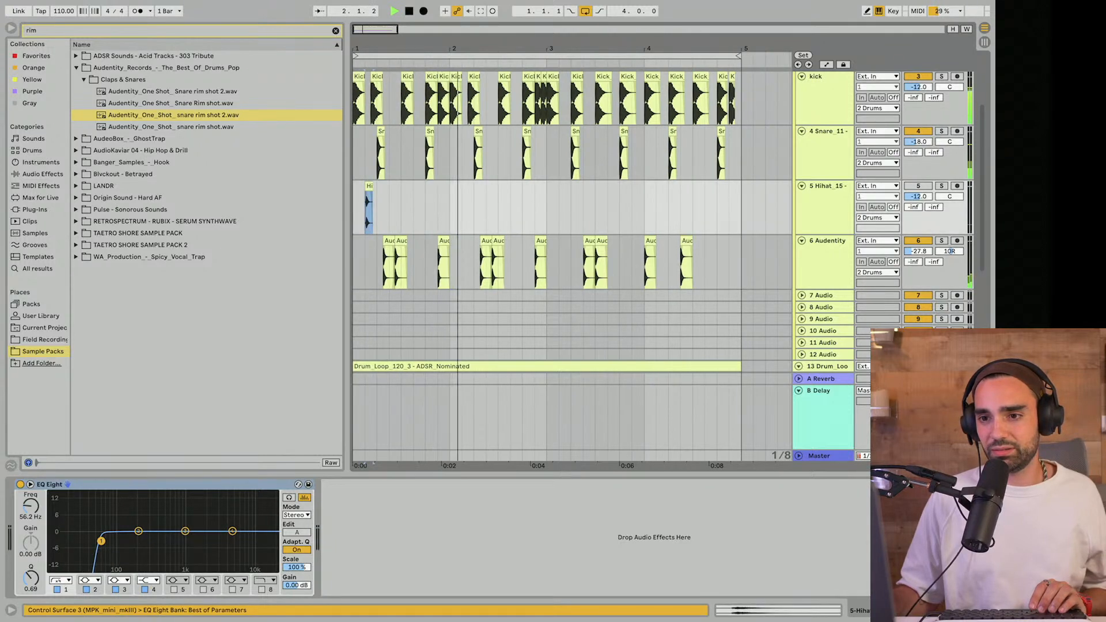
drag(445, 242, 702, 203)
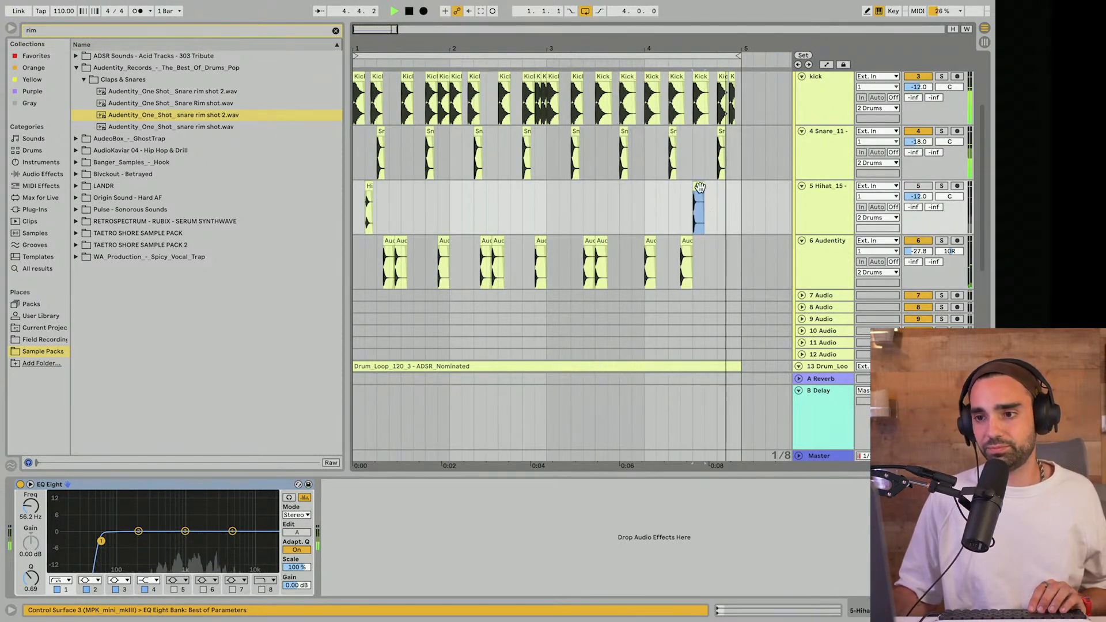
drag(703, 203, 715, 257)
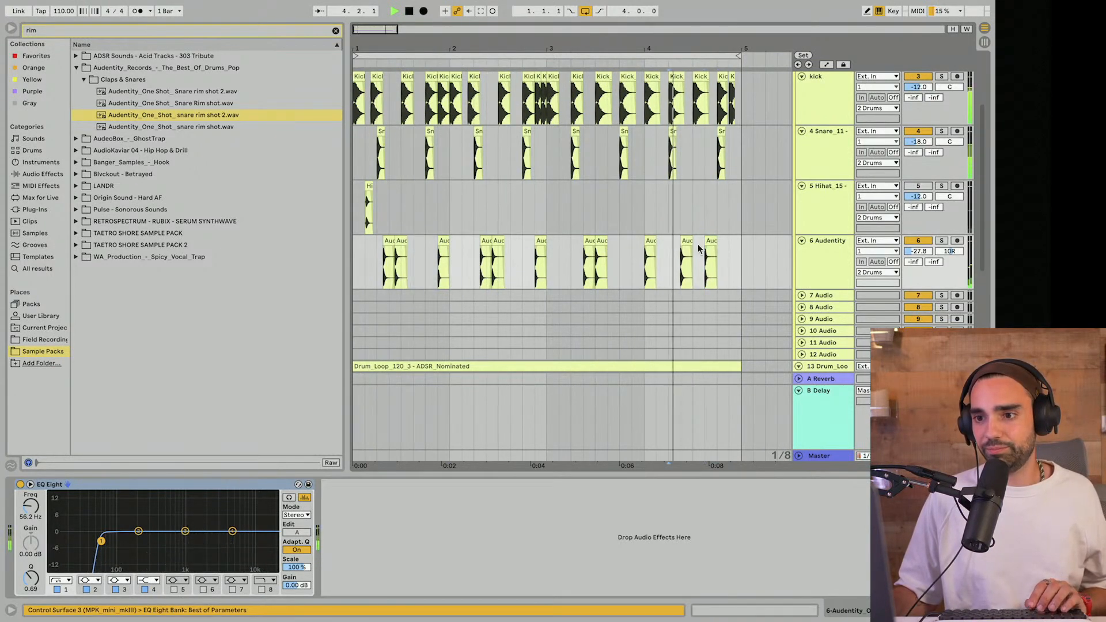
Step: Move the last rim shot to 4.3.2 and turn it into a roll of three consecutive thirty-second hits, checking it by ear
scroll(712, 207, up, 5)
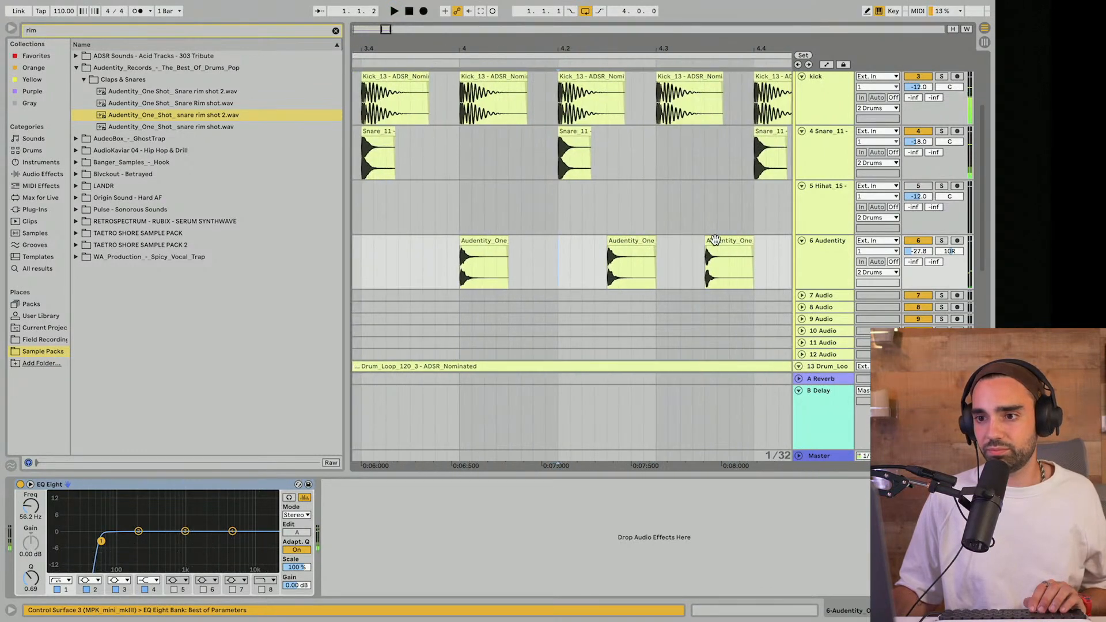
drag(715, 239, 683, 246)
click(558, 267)
key(space)
key(super+d)
click(584, 256)
key(space)
key(space)
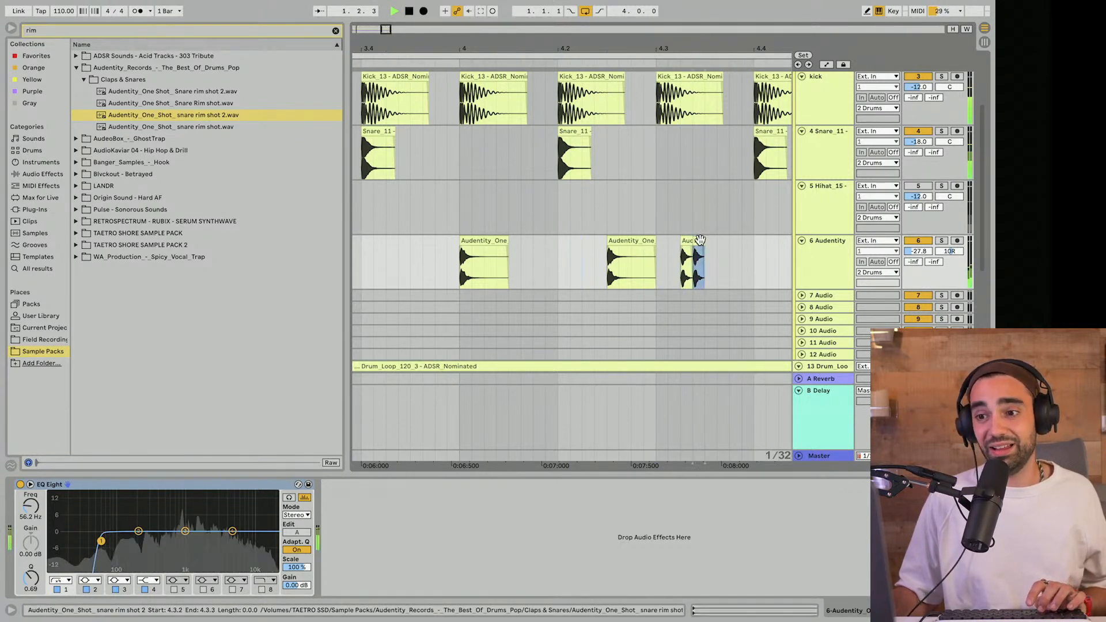
key(super+d)
click(585, 258)
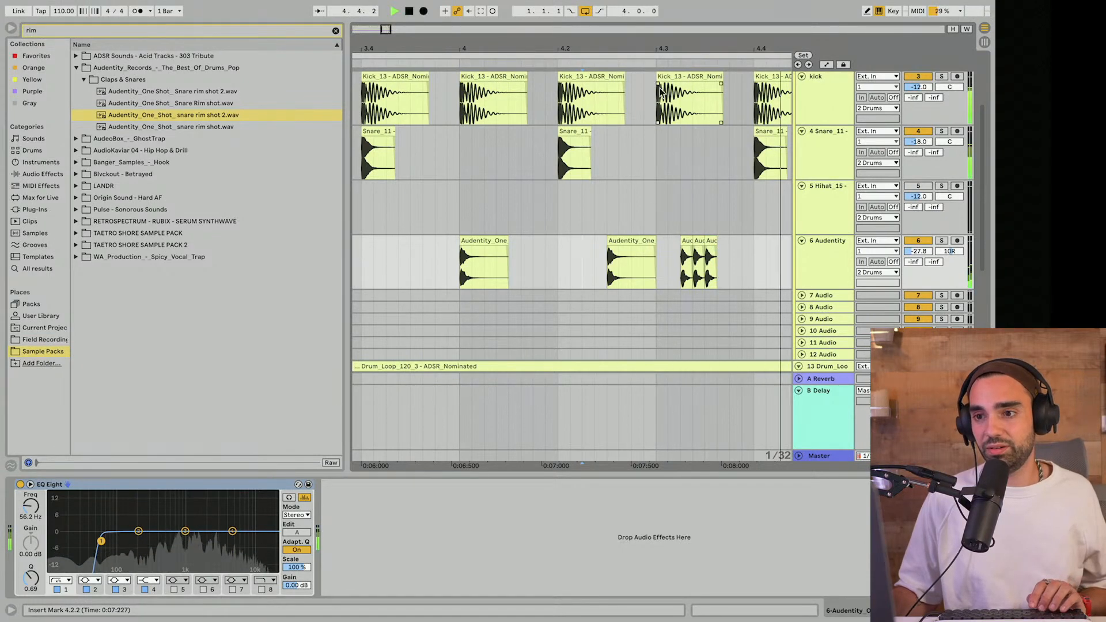
Step: Duplicate the rim shot at 2.4.3, move the copy to 2.4.2, and play from 2.3.3
drag(647, 42, 754, 49)
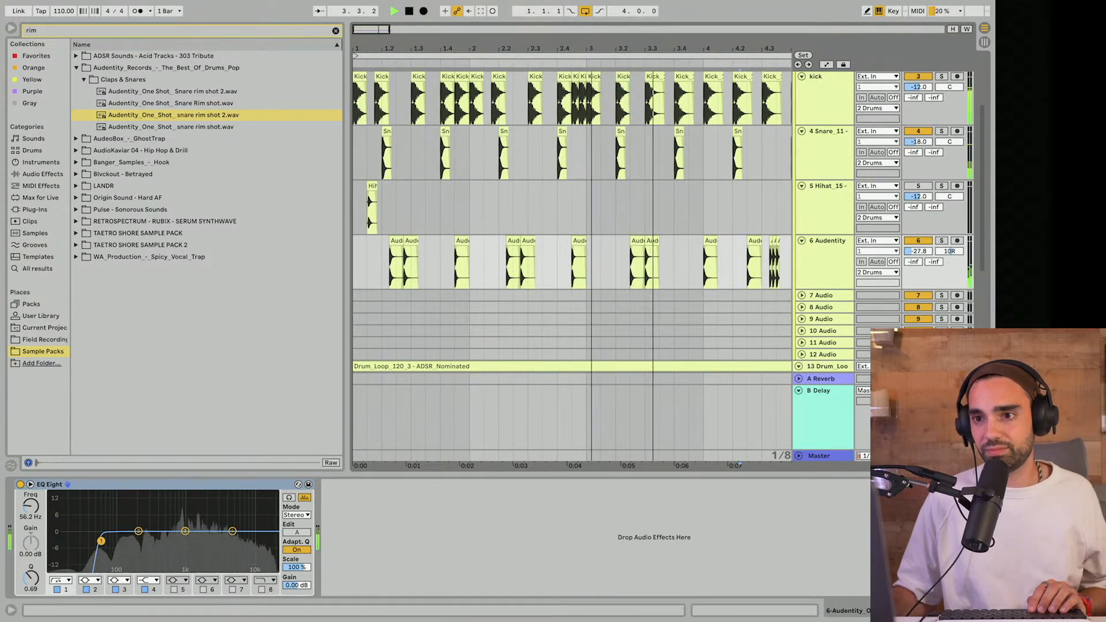
key(plus)
click(556, 242)
key(super+d)
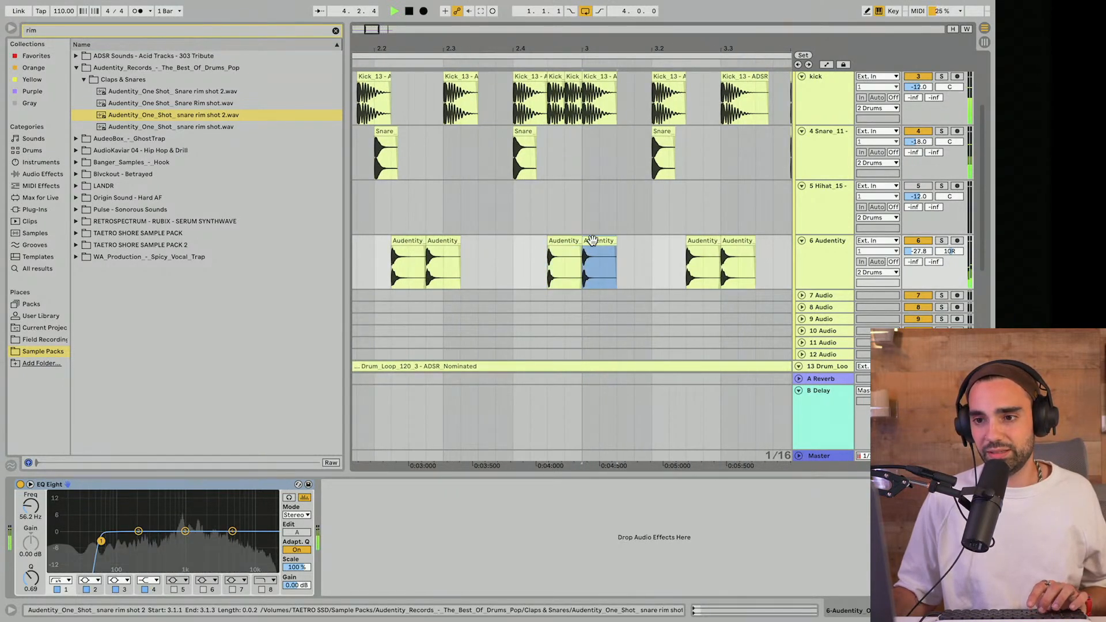
drag(595, 241, 538, 242)
click(472, 249)
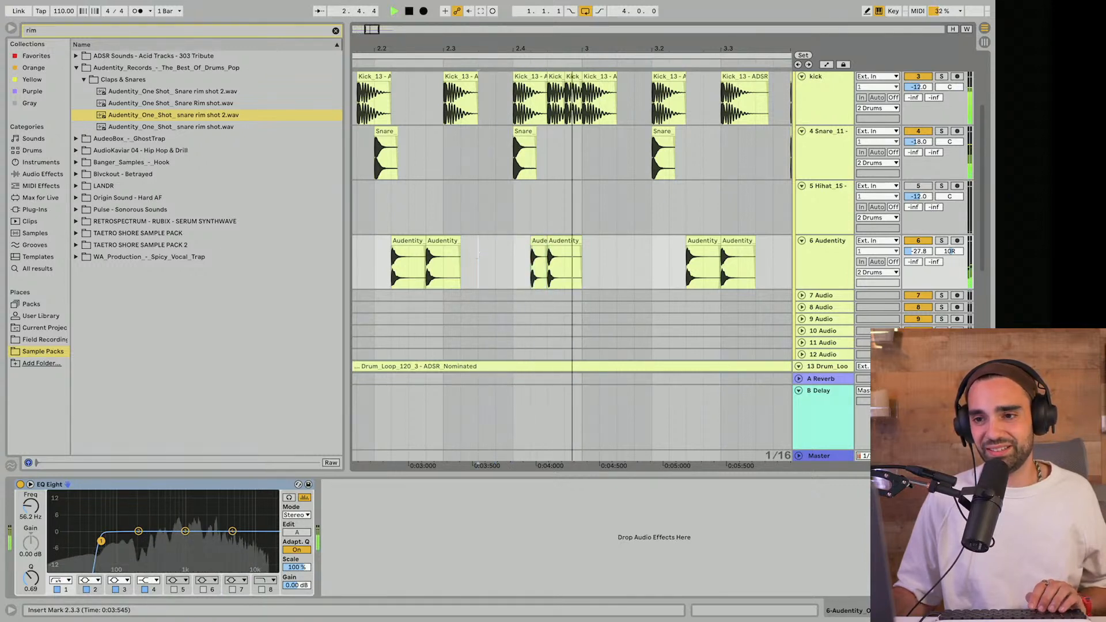
Step: Copy the rim shot at 2.4.2 to 2.4.1, listen, and move the new copy to 2.3.4
click(539, 241)
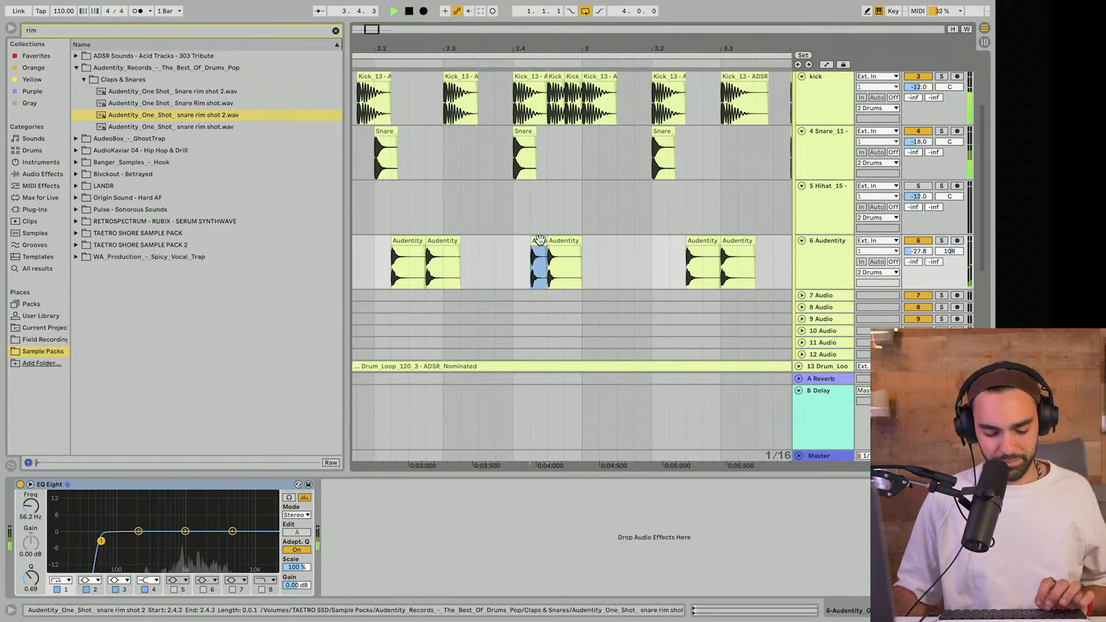
key(super+c)
click(517, 250)
key(super+v)
click(485, 258)
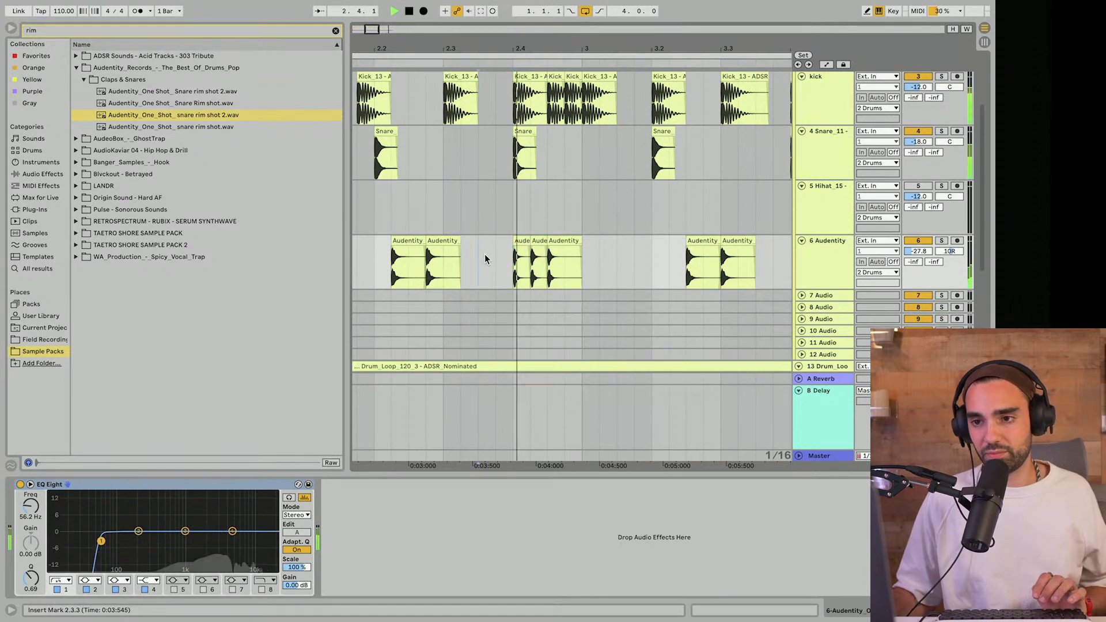
drag(509, 245, 492, 245)
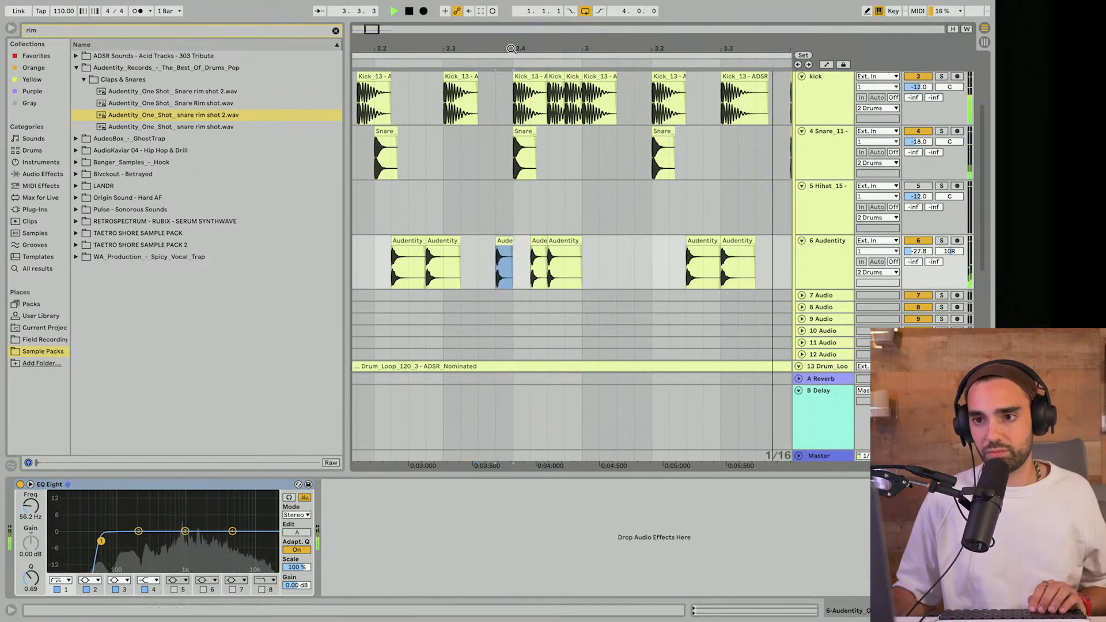
Step: Trim the rim shot at 2.3.4 to a thirty-second, duplicate it directly after, and play from 2.3.3
drag(512, 49, 513, 74)
drag(511, 241, 497, 241)
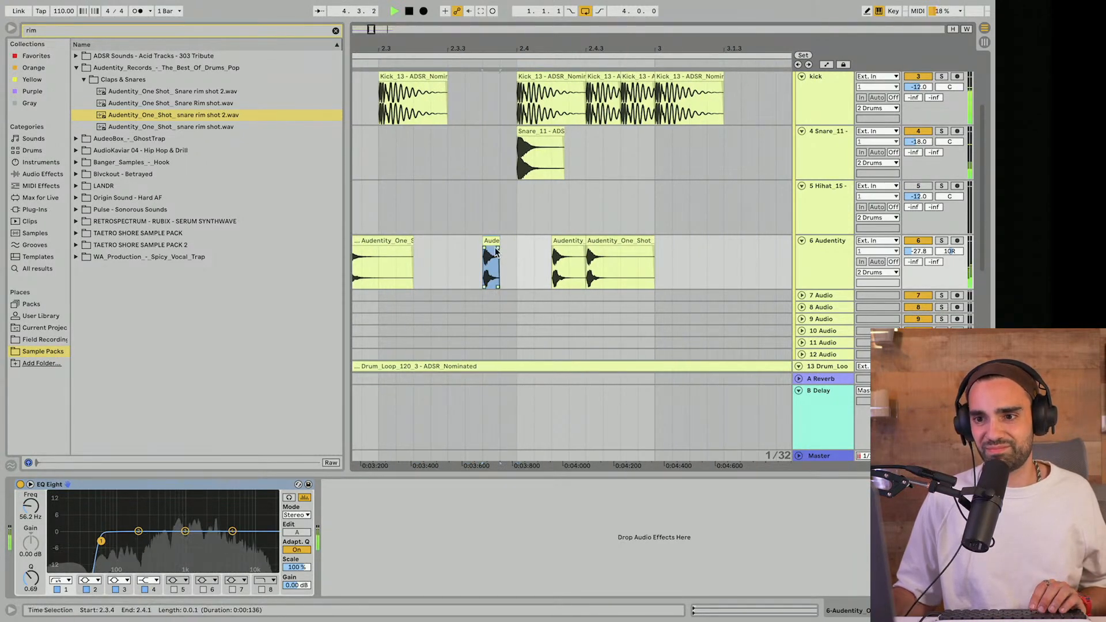
key(super+d)
click(461, 254)
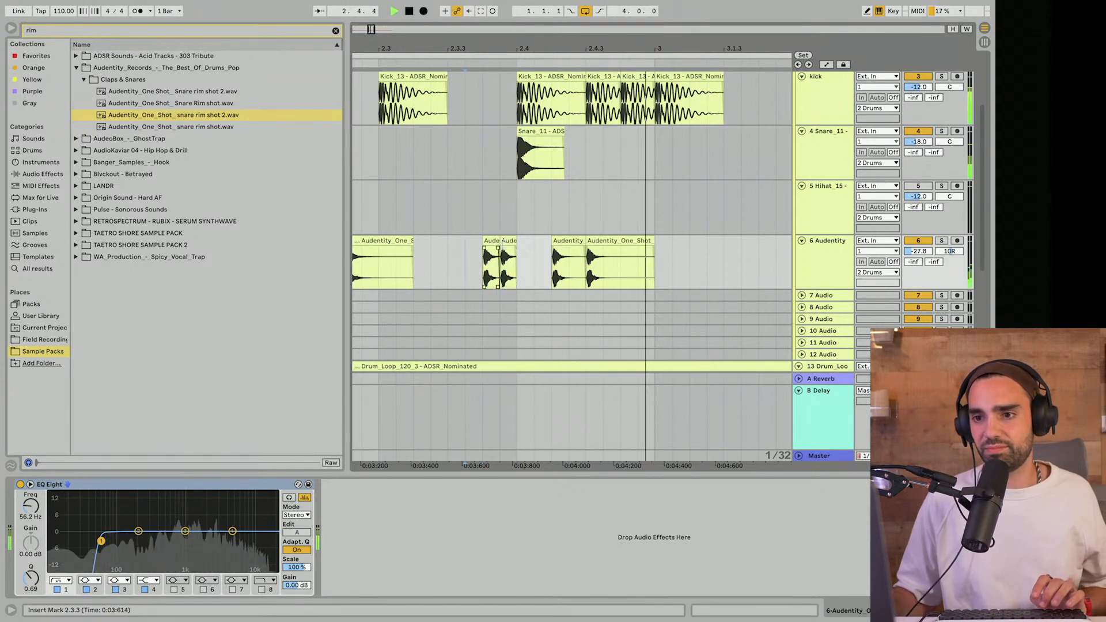
Step: Show the whole four-bar loop and try a -30 dB reverb send on the snare track during playback
drag(537, 53, 536, 4)
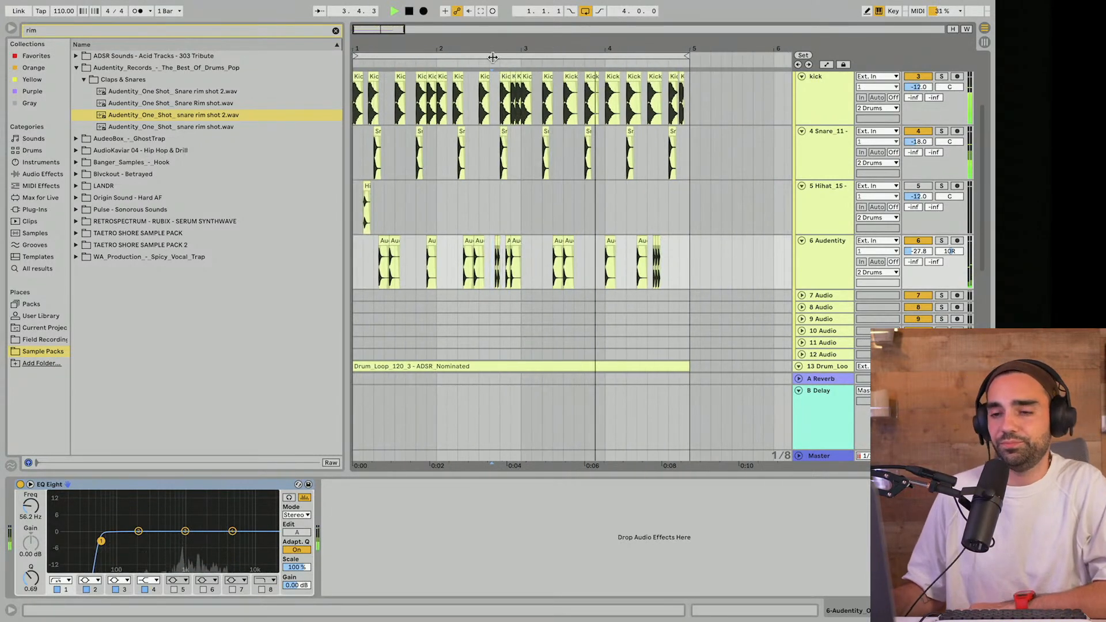
scroll(481, 82, down, 1)
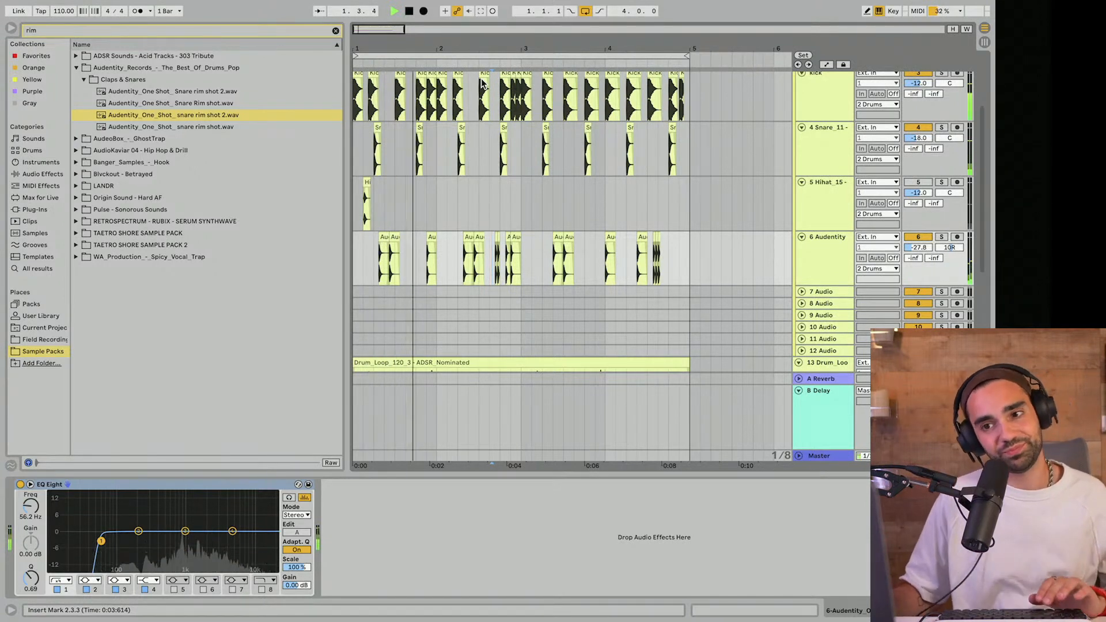
scroll(425, 236, up, 1)
scroll(425, 236, right, 1)
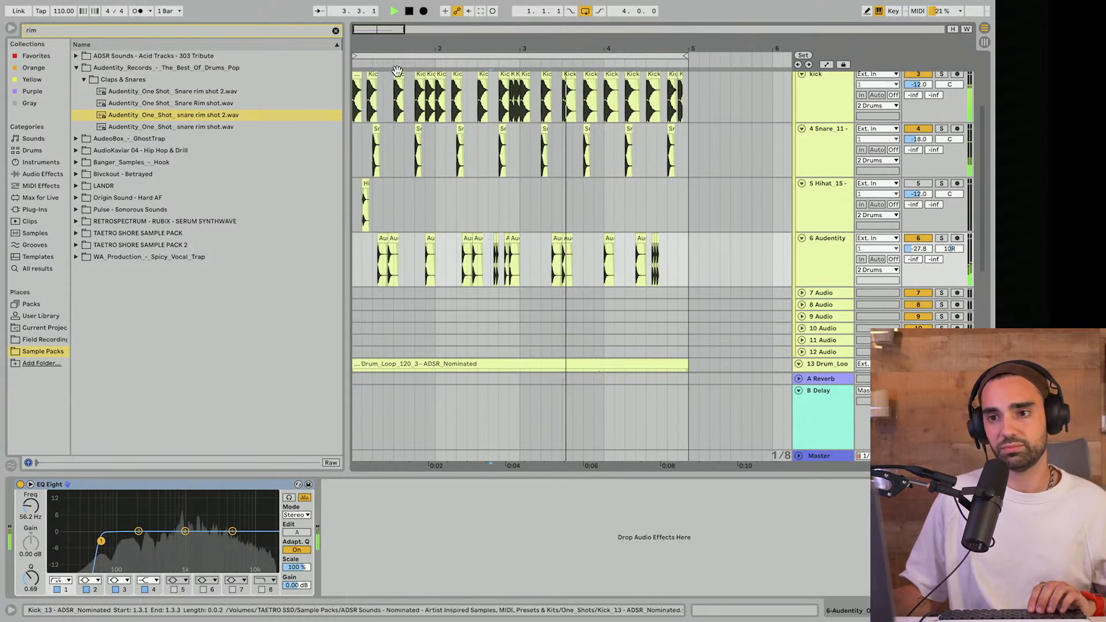
drag(913, 150, 913, 115)
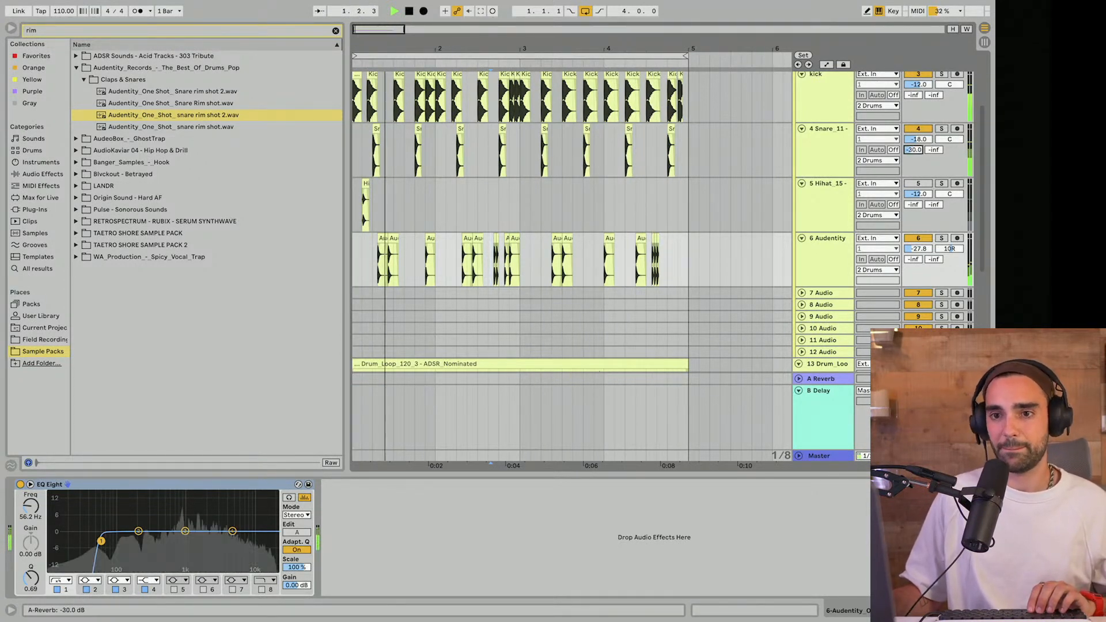
Step: Clear the sample search and audition AUCRT_Clap_01.wav in the Claps & Snares folder of The Best Of Drums Pop pack
click(111, 68)
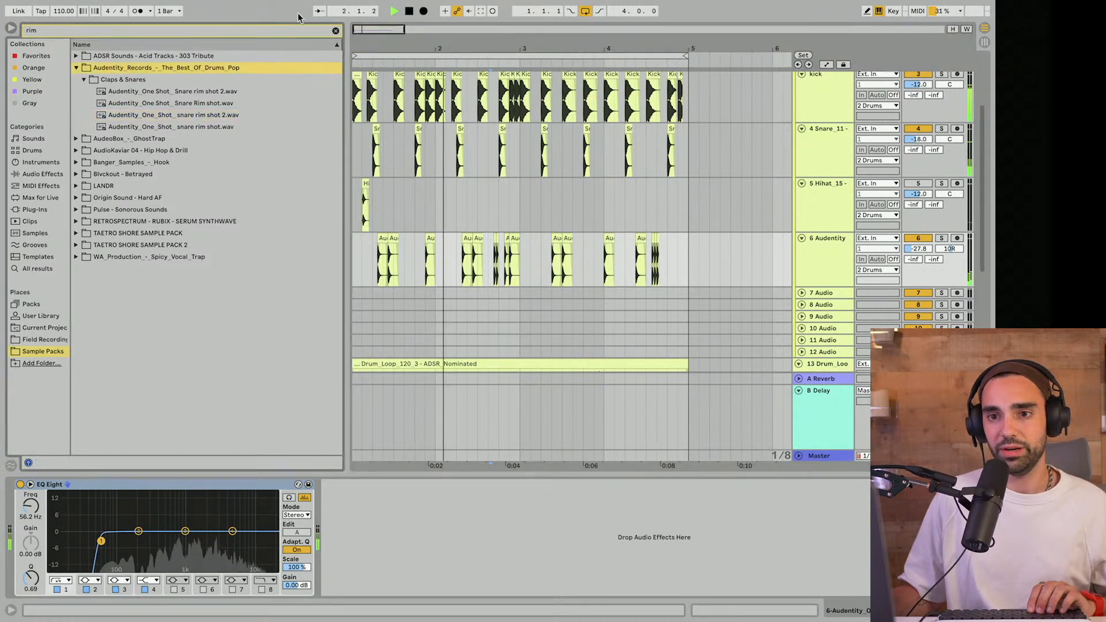
click(336, 30)
scroll(143, 370, down, 3)
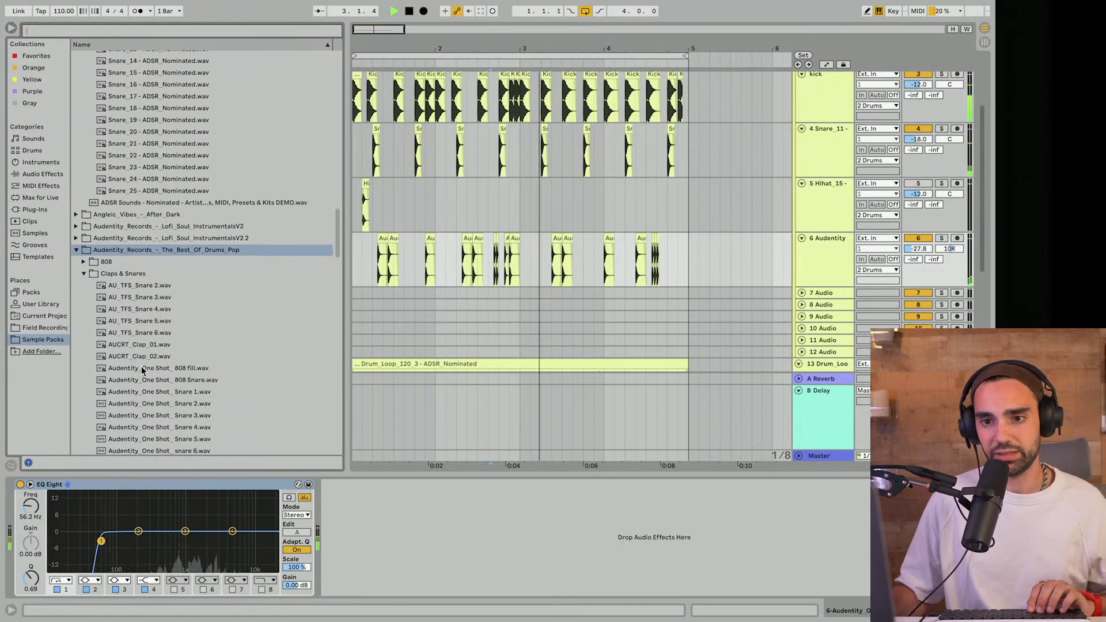
scroll(142, 368, down, 2)
click(152, 312)
click(149, 304)
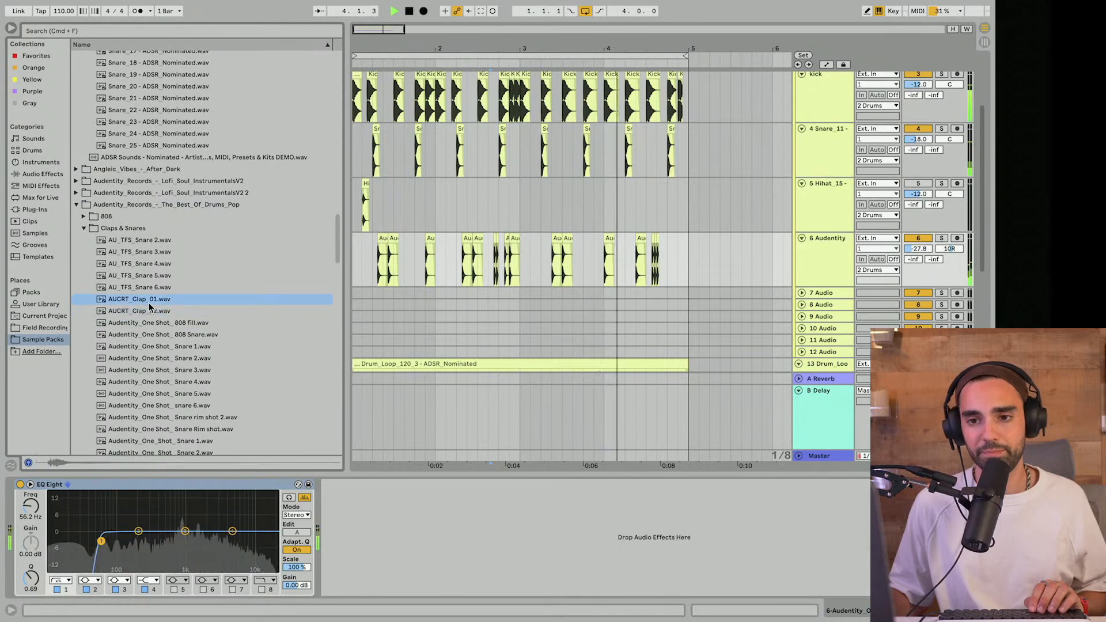
scroll(150, 305, down, 3)
Step: Place AUCRT_Clap_01.wav at 1.4.1 on track 7, lower that track's volume to -22.6 dB, and play the loop
click(847, 168)
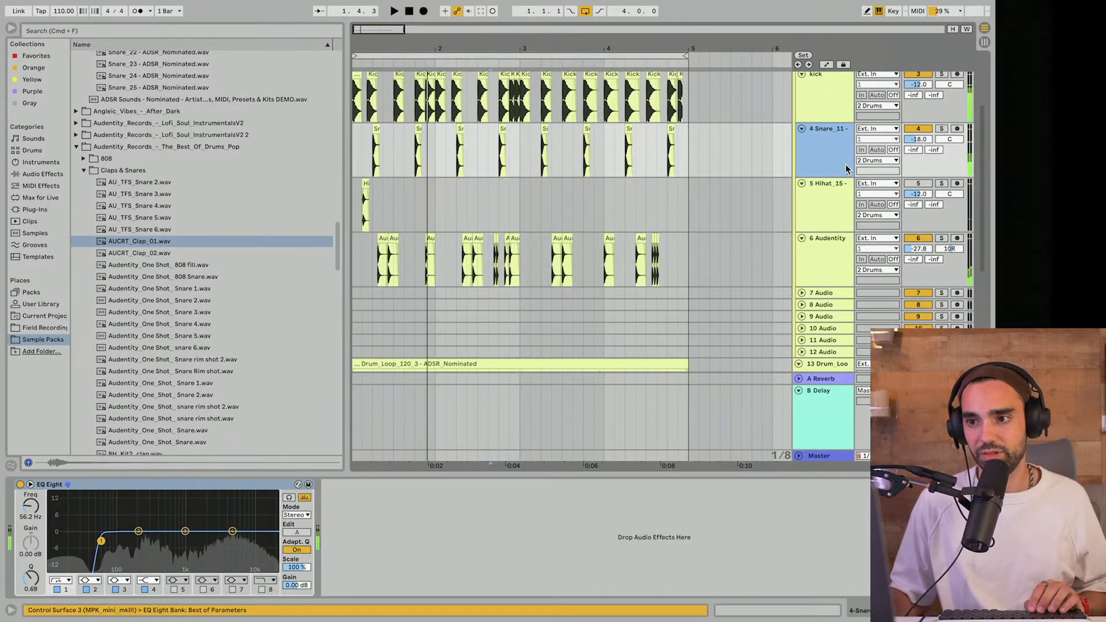
click(836, 225)
click(801, 293)
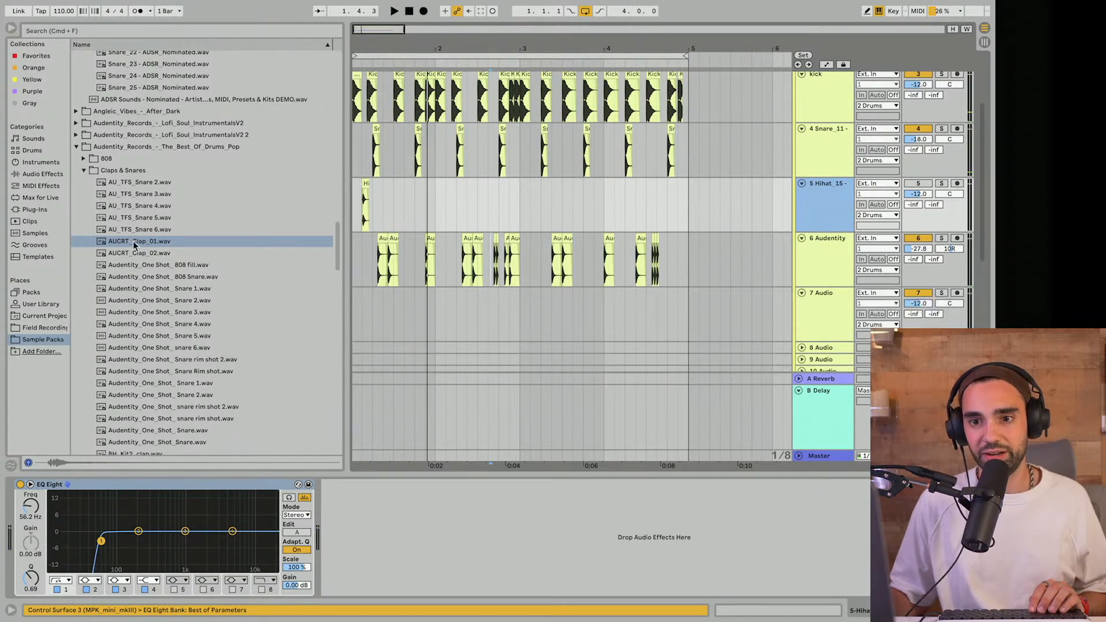
drag(133, 241, 416, 306)
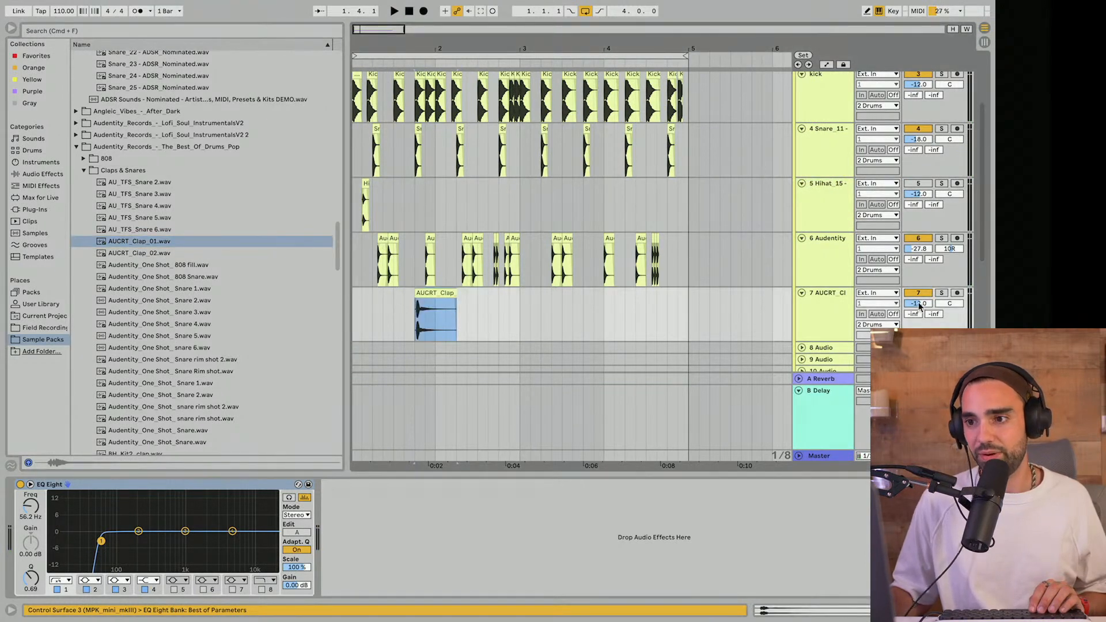
drag(920, 303, 920, 323)
click(408, 11)
key(space)
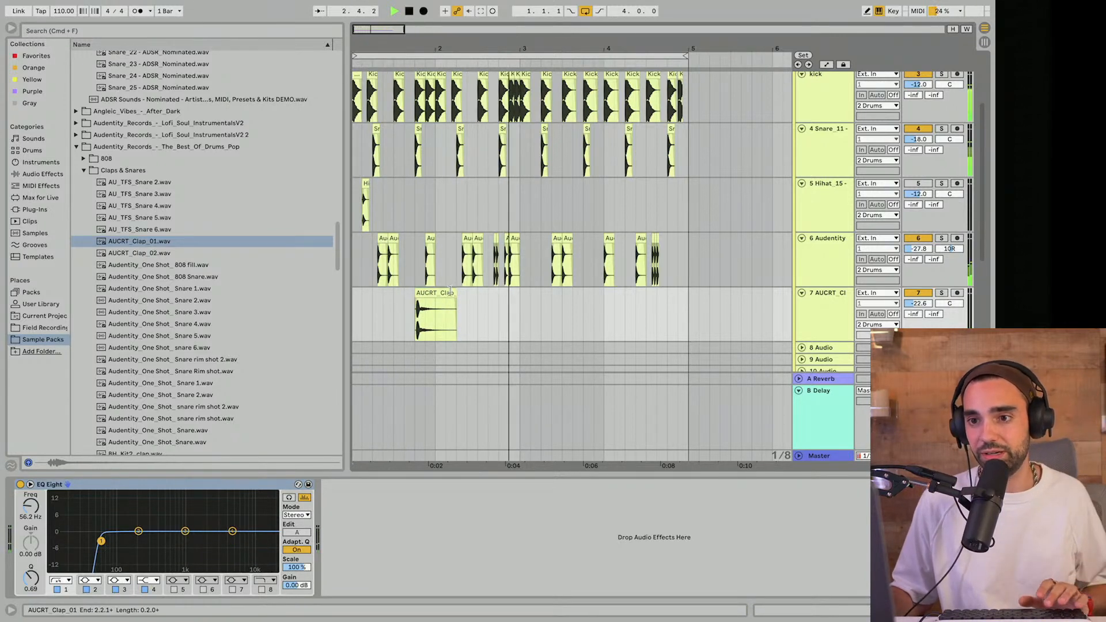
Step: Shorten the clap to one and a half beats and copy it to 4.4.1, trimming the copy at the loop end
drag(456, 302, 680, 318)
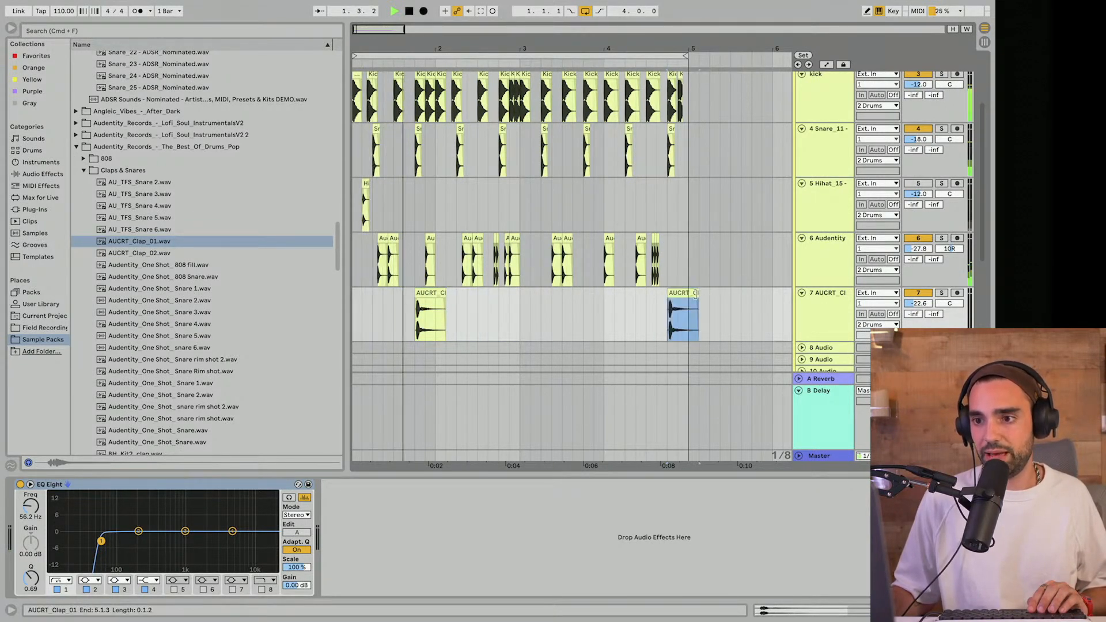
scroll(660, 299, down, 2)
scroll(660, 299, down, 1)
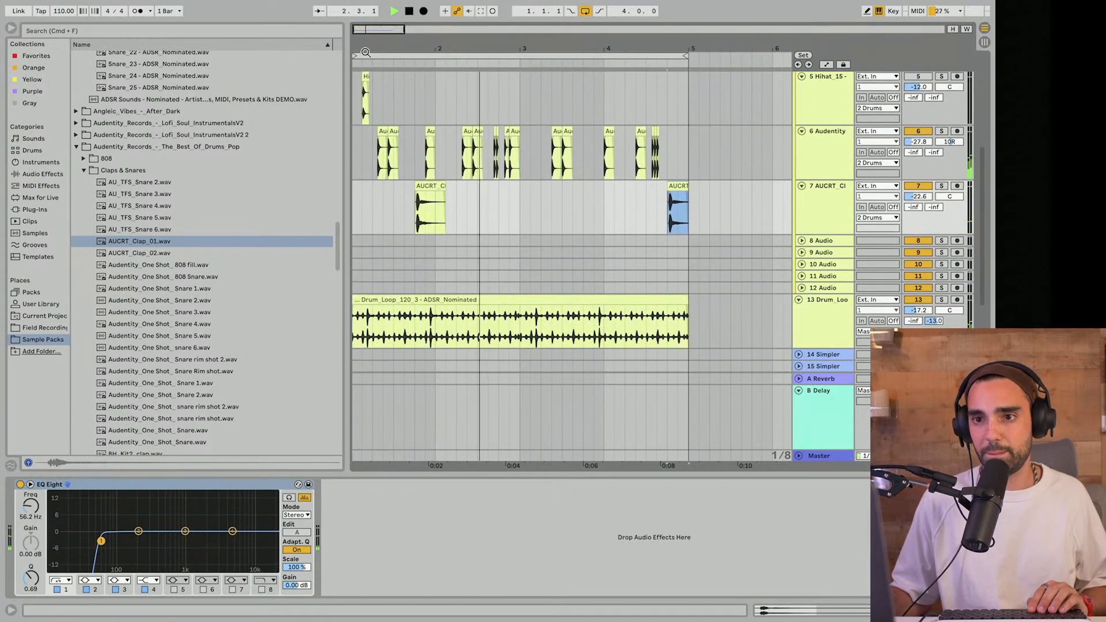
Step: Turn on warping for the Hihat_15 clip and pull its first transient back to the clip start
drag(365, 53, 426, 122)
scroll(484, 128, up, 2)
click(400, 136)
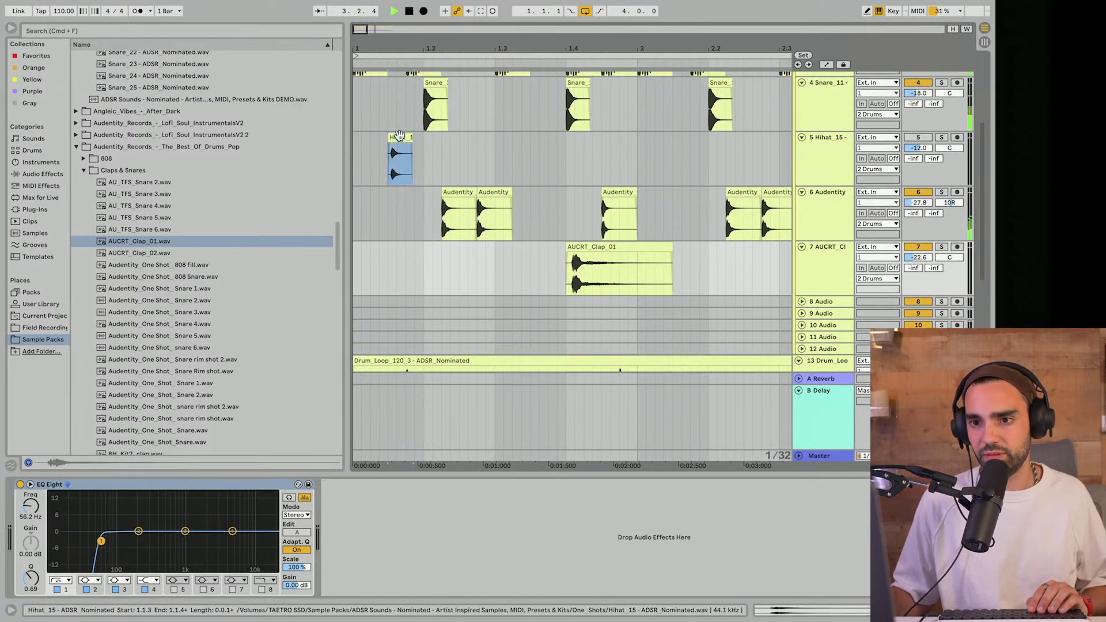
double_click(399, 136)
click(135, 380)
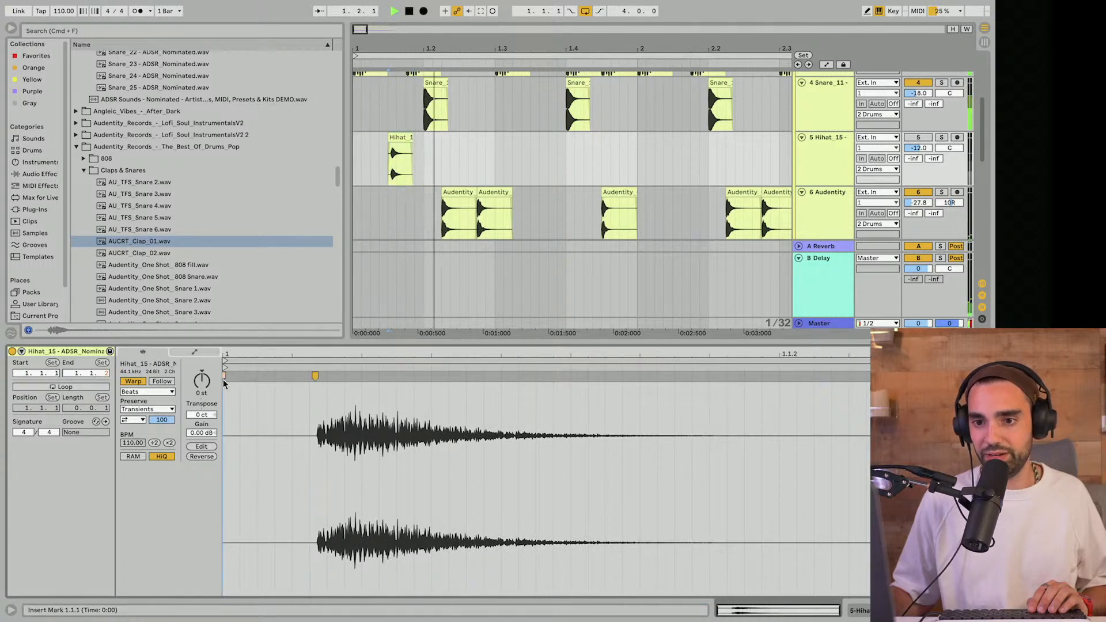
drag(314, 376, 228, 388)
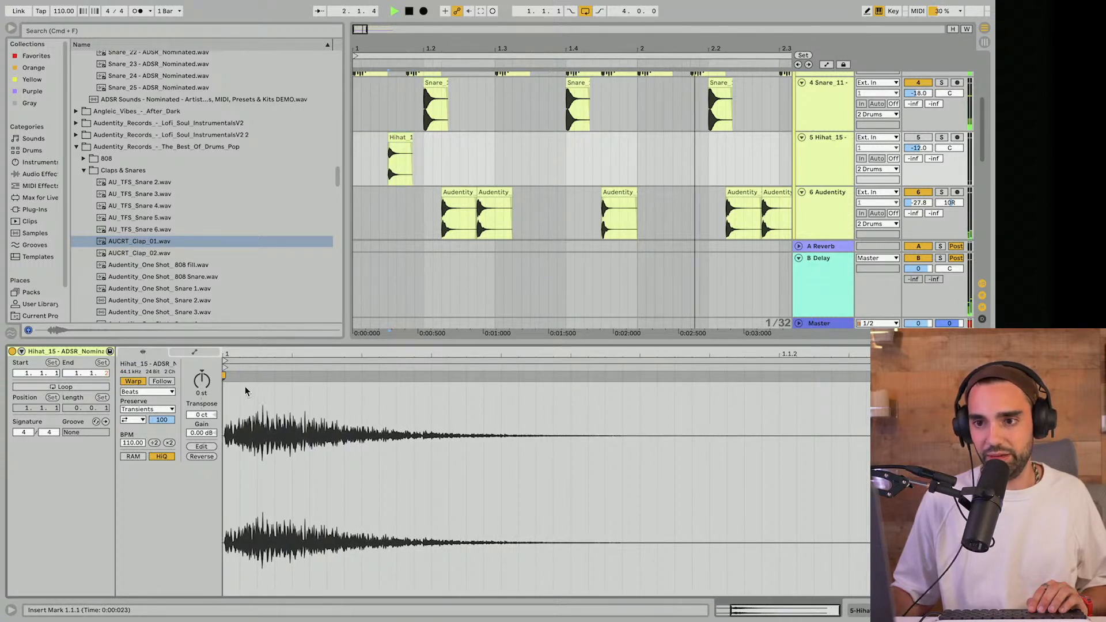
Step: Activate the hi-hat track, move its clip to 1.1.1, and set the track volume to -28 dB before playing the loop
click(927, 138)
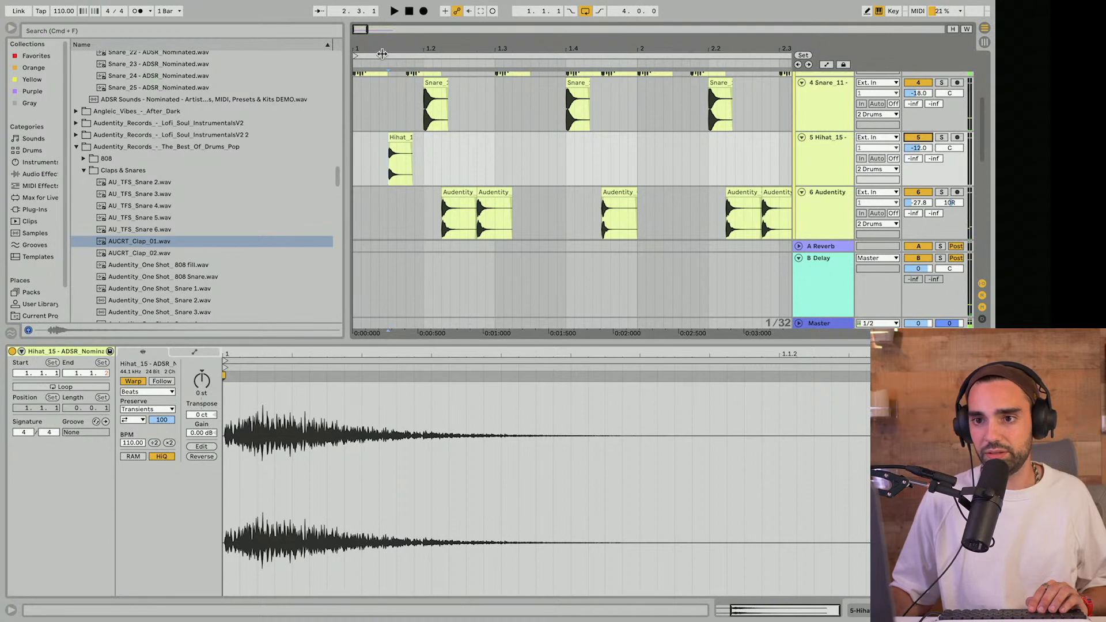
drag(391, 48, 392, 86)
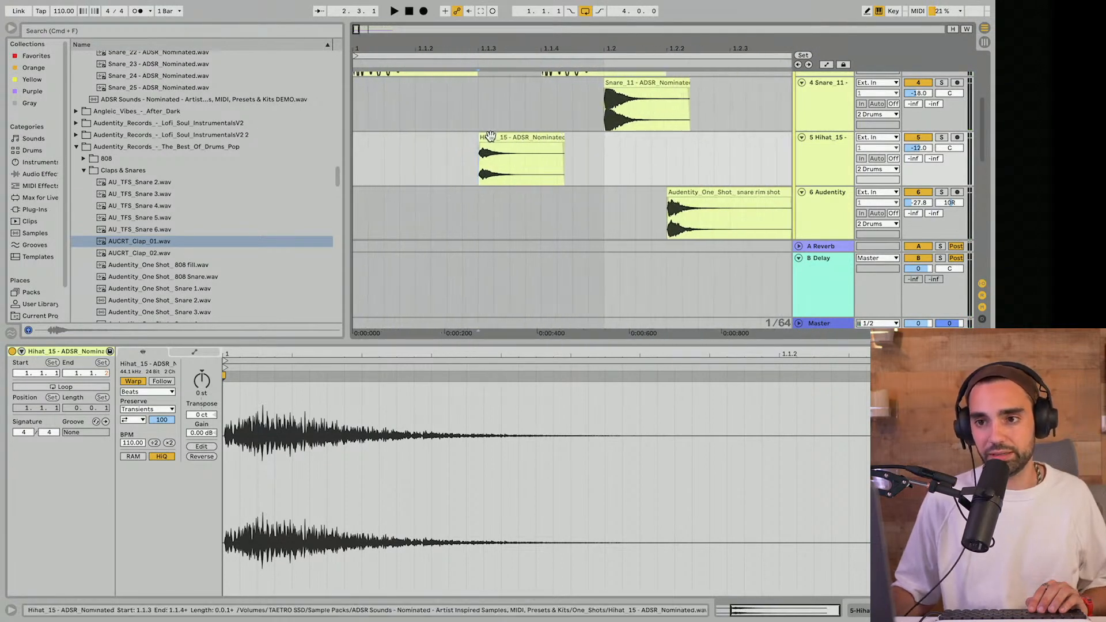
drag(487, 139, 361, 150)
drag(917, 148, 917, 164)
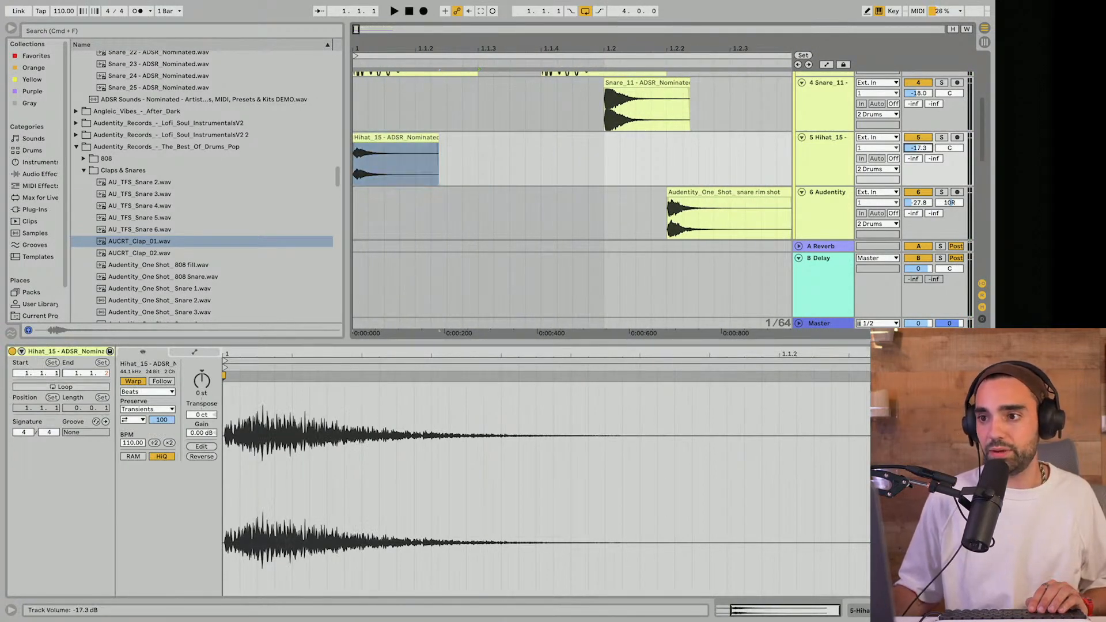
drag(766, 341, 749, 418)
drag(394, 48, 394, 28)
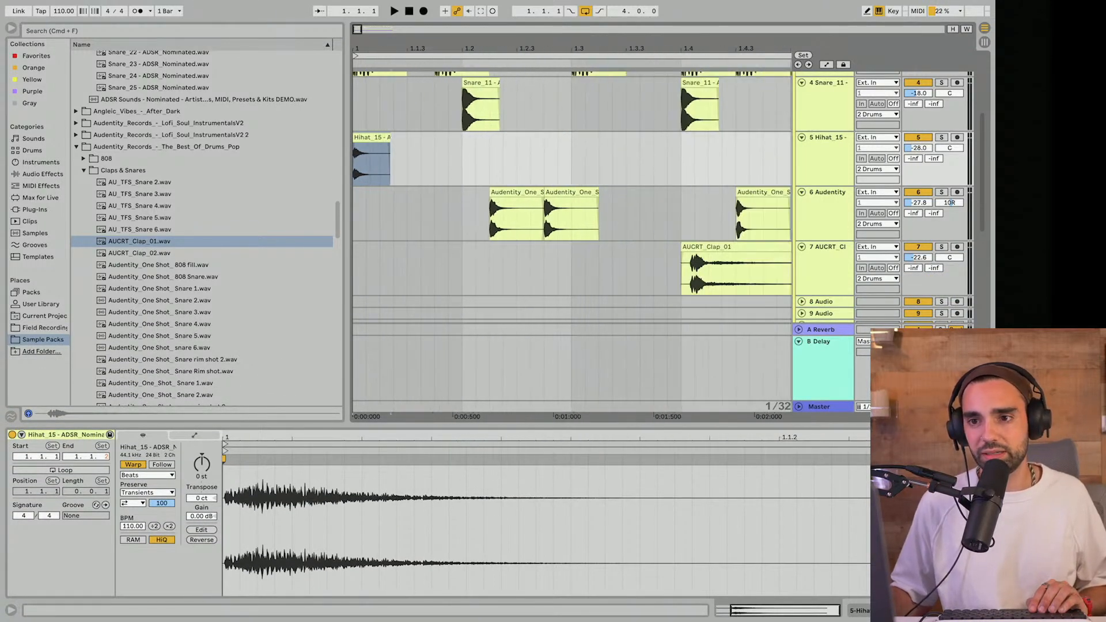
click(408, 13)
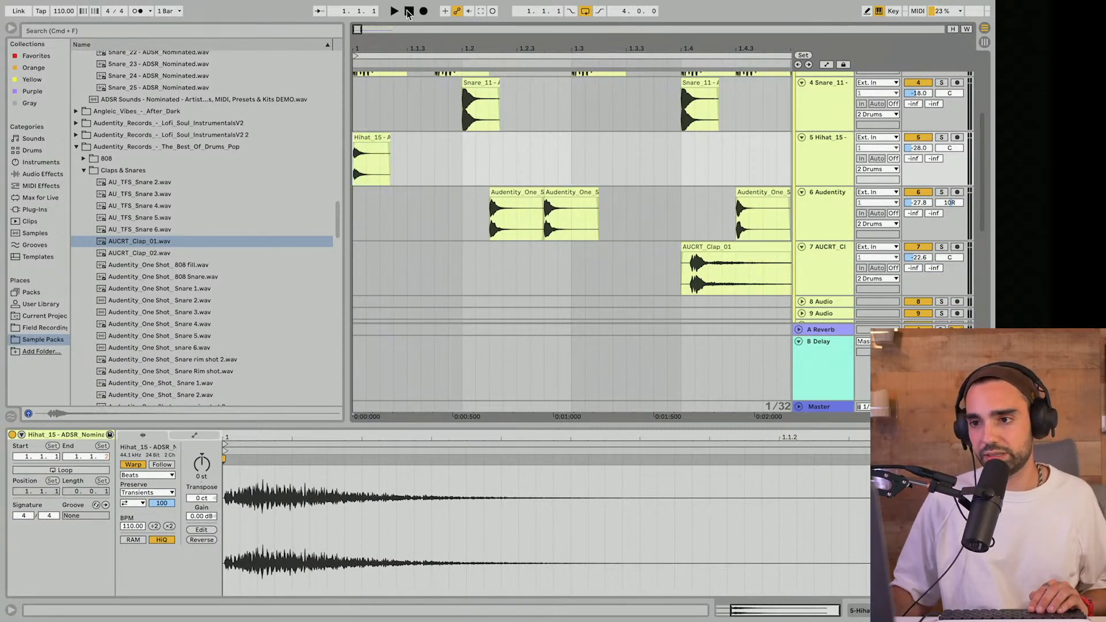
key(space)
Step: Trim the hi-hat to a thirty-second and duplicate it until eight consecutive hits fill the first beat
drag(389, 141, 365, 141)
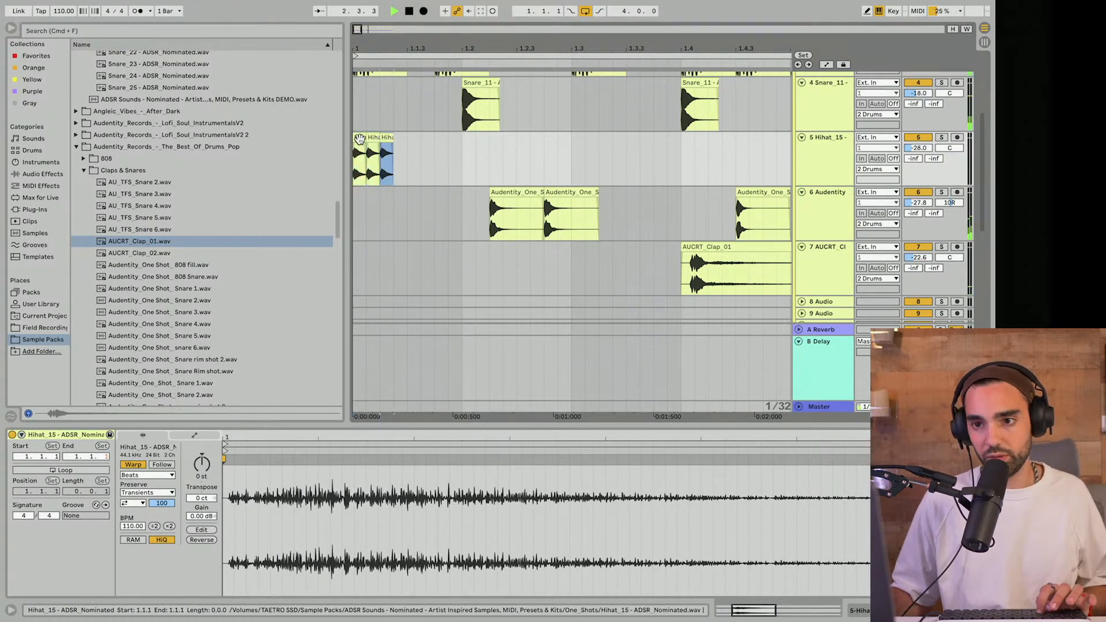
key(super+d)
key(super+d)
key(super+d)
key(super+d)
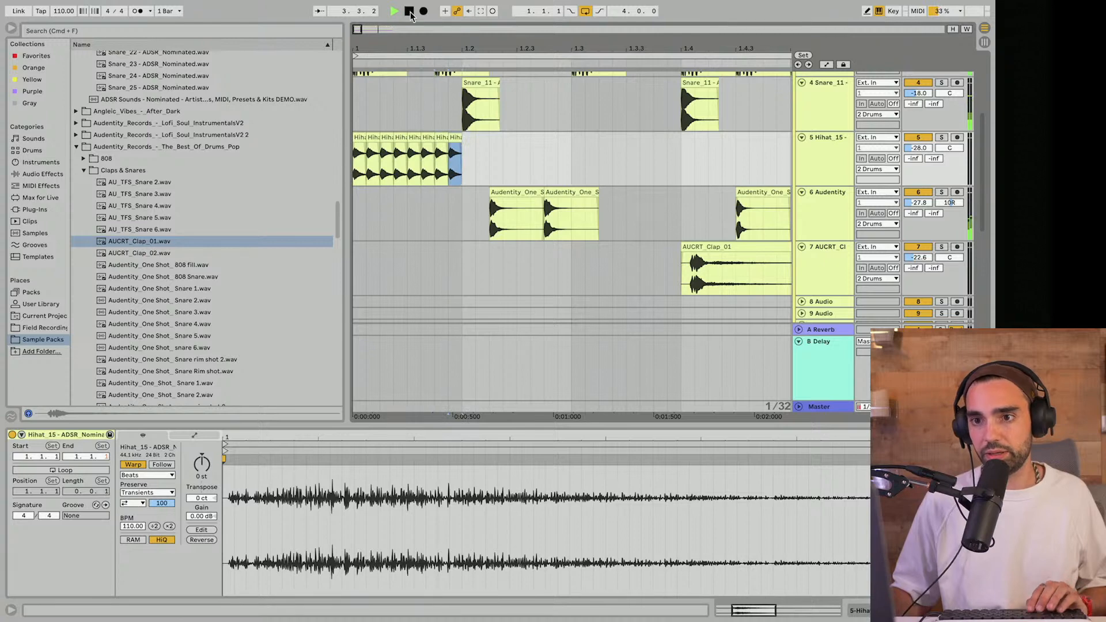
click(410, 12)
click(409, 12)
Step: Delete every second hi-hat hit in the first beat to leave straight sixteenths, and play from the start
click(372, 138)
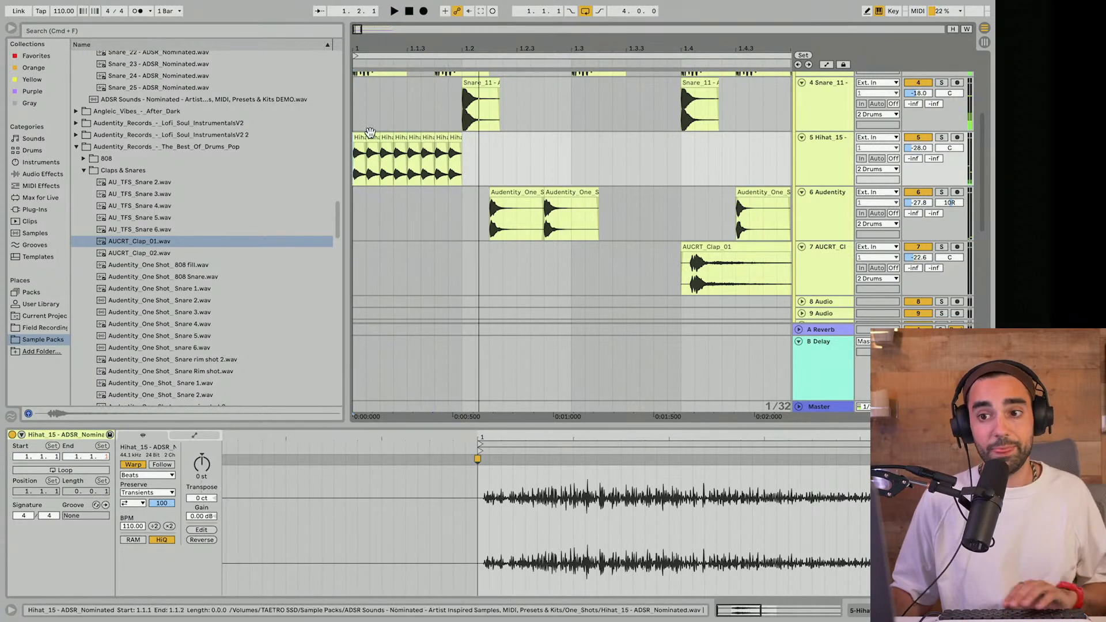
key(Delete)
click(400, 138)
key(Delete)
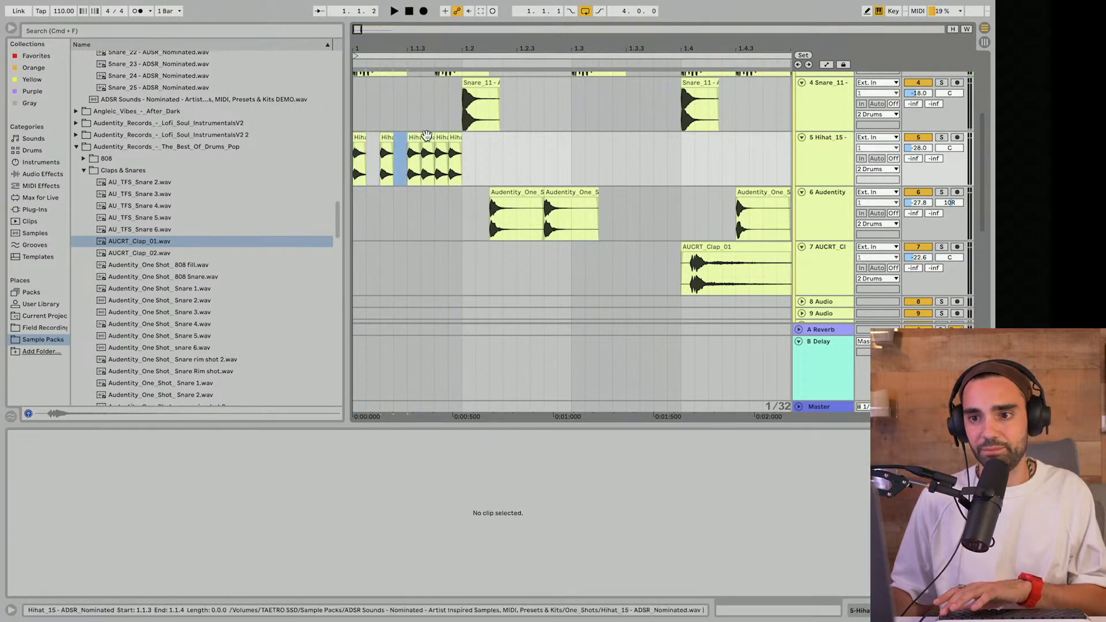
click(426, 137)
key(Delete)
click(455, 137)
key(Delete)
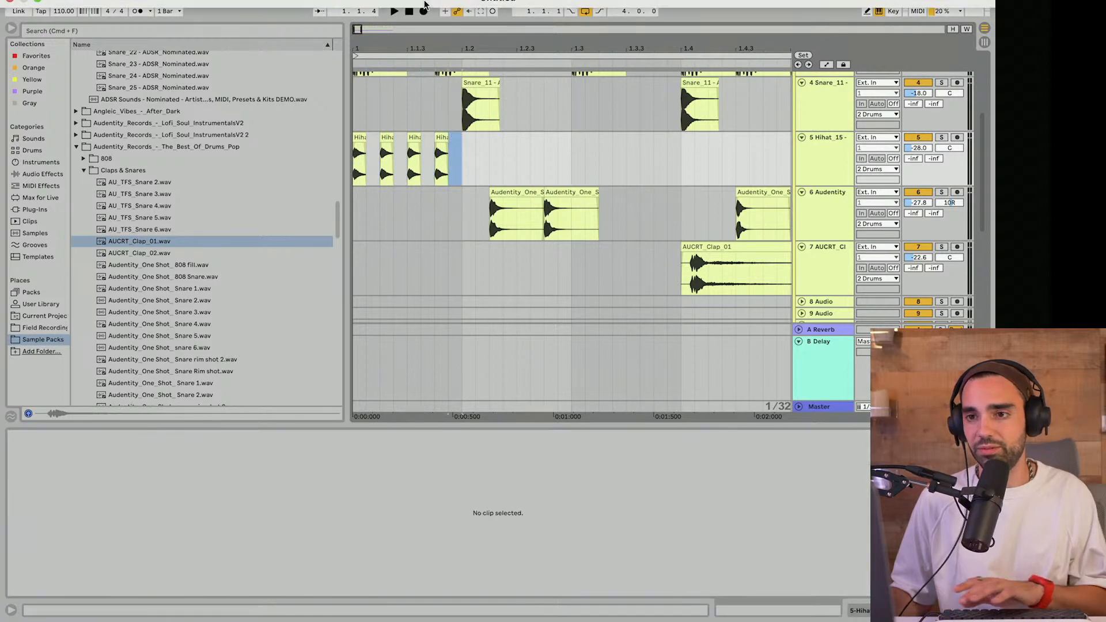
click(411, 14)
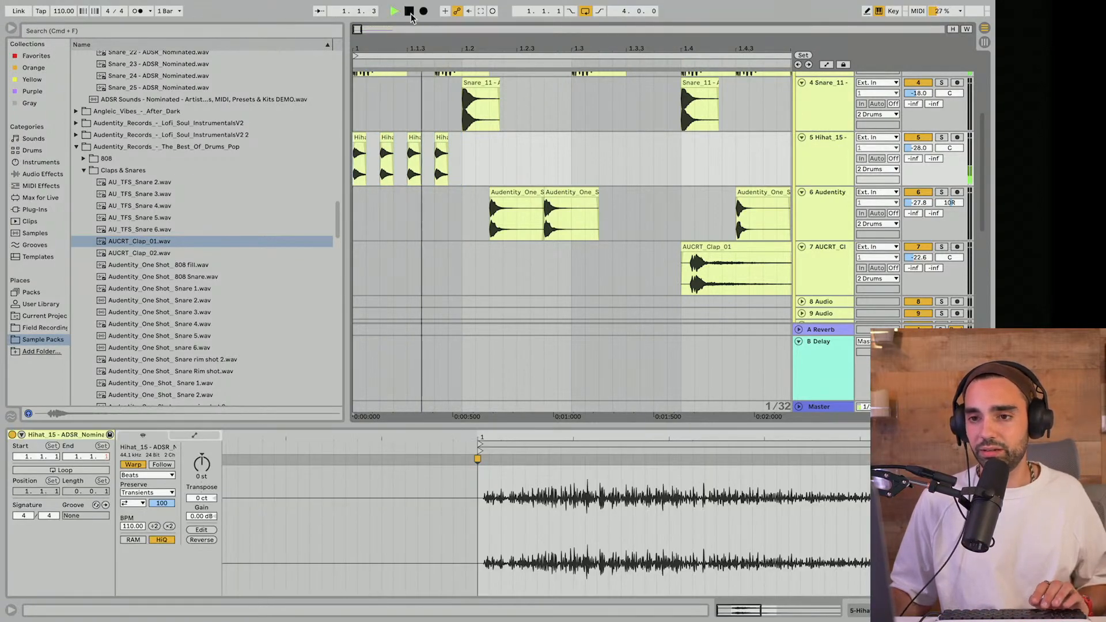
Step: Duplicate the one-beat hi-hat pattern repeatedly until it fills all four bars, and play the loop
drag(462, 151, 356, 151)
key(space)
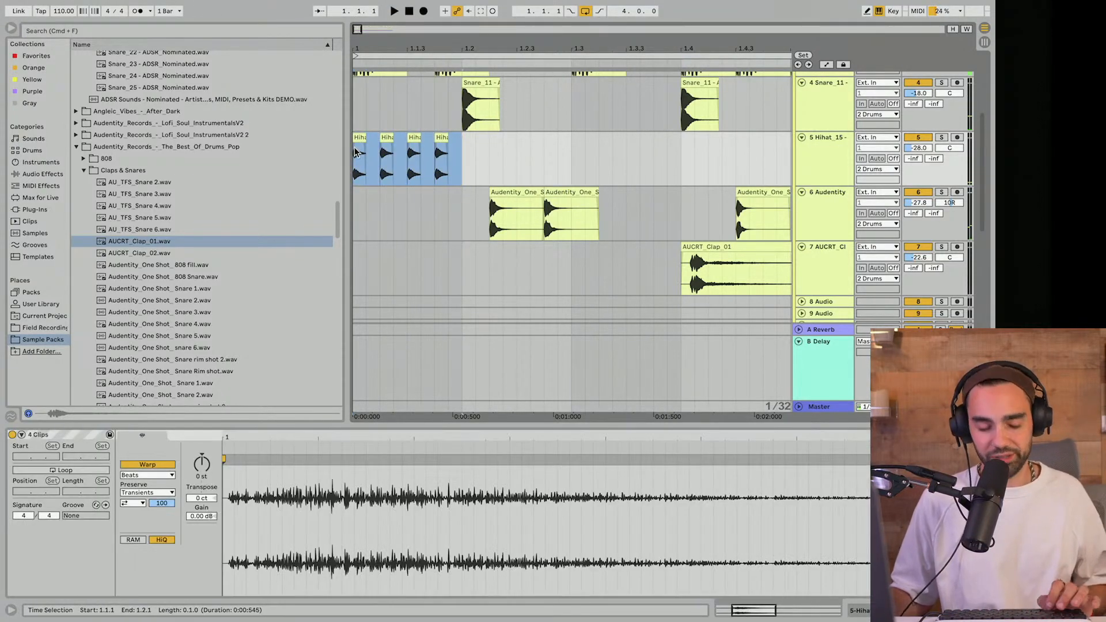
key(super+d)
key(super+d)
key(super+d)
key(super+d)
key(super+d)
key(minus)
key(minus)
key(minus)
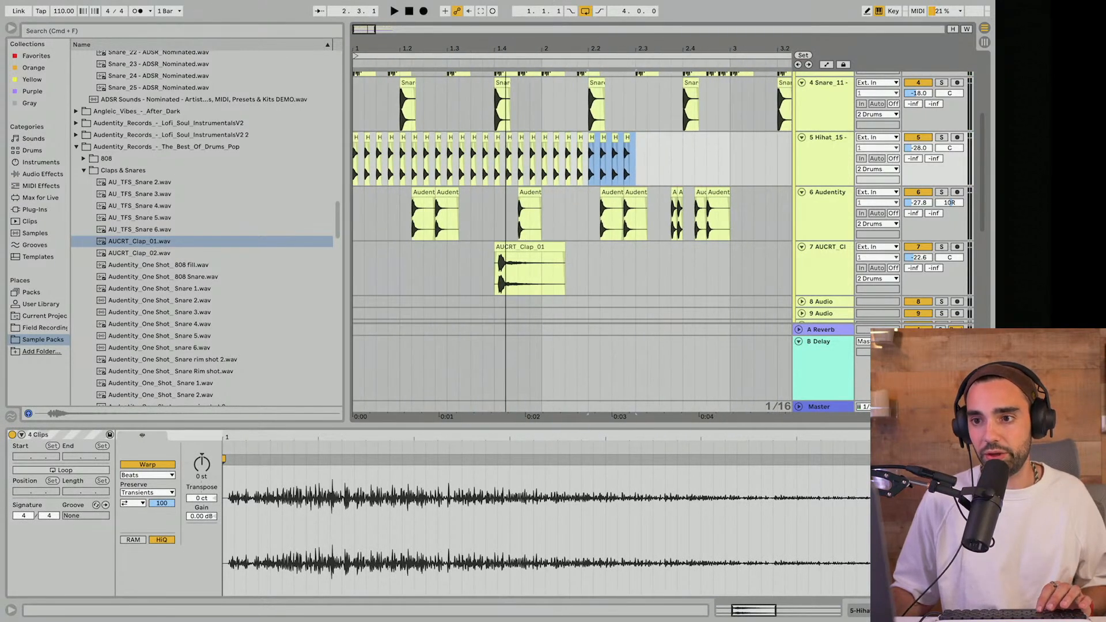
key(super+d)
key(super+d)
key(super+d)
key(super+d)
key(super+d)
key(super+d)
key(super+d)
key(super+d)
key(super+d)
key(super+d)
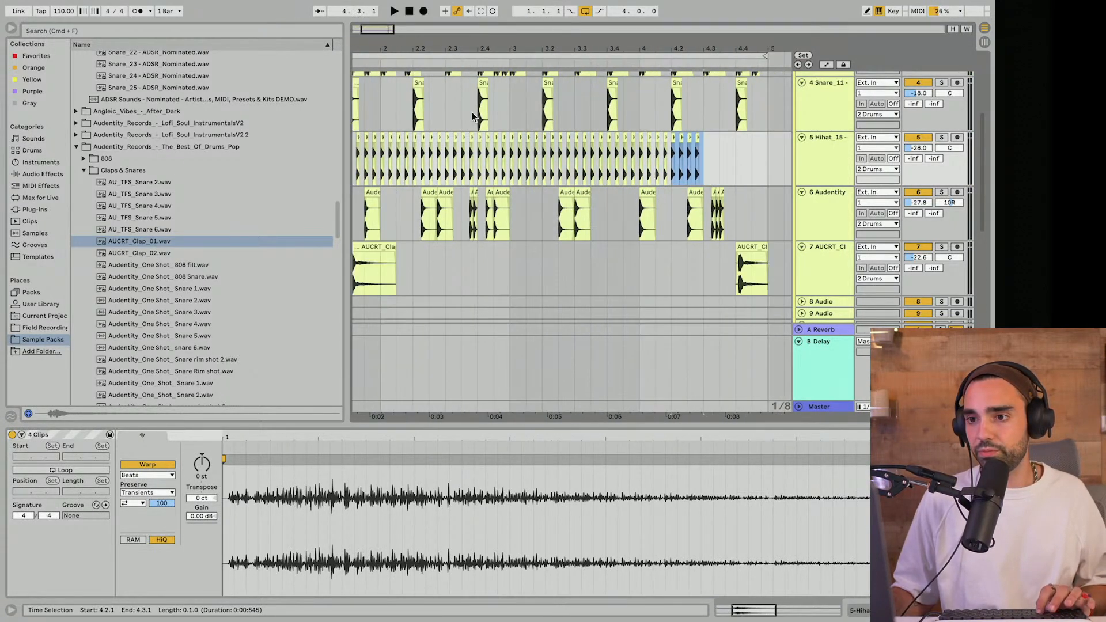
click(614, 166)
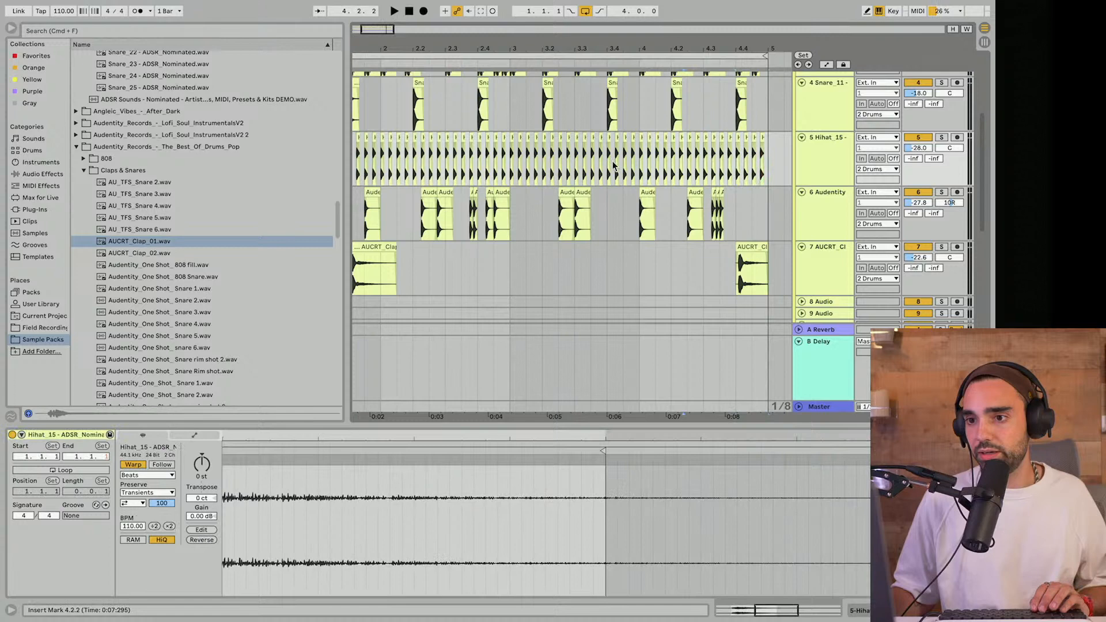
click(408, 10)
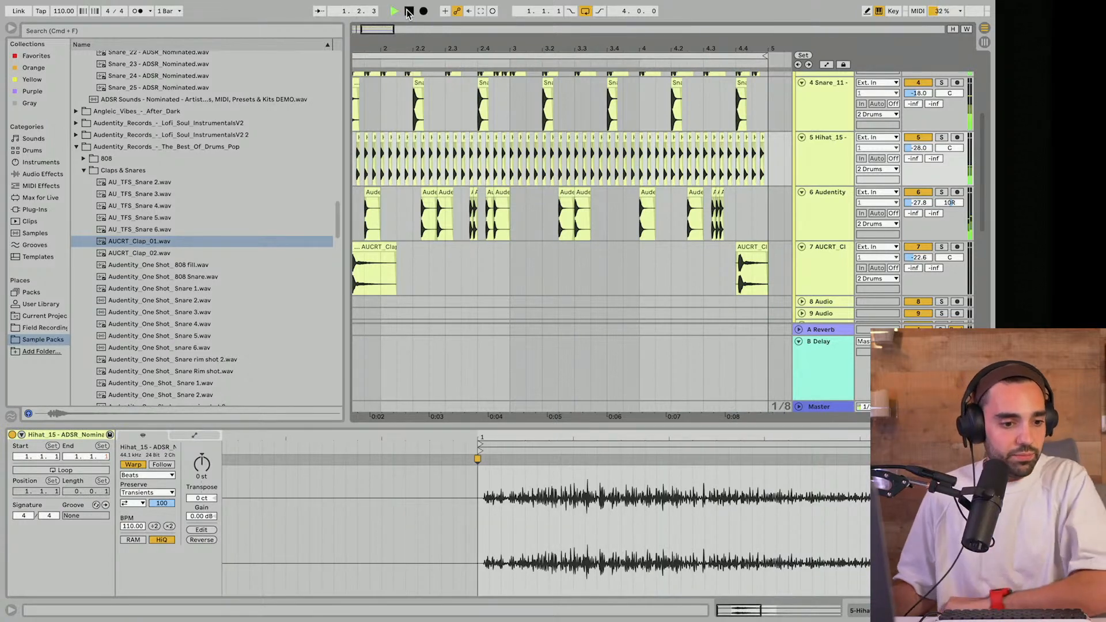
Step: Add an extra thirty-second hi-hat between the first two hits of bar 1 and return playback to the start
drag(435, 45, 314, 65)
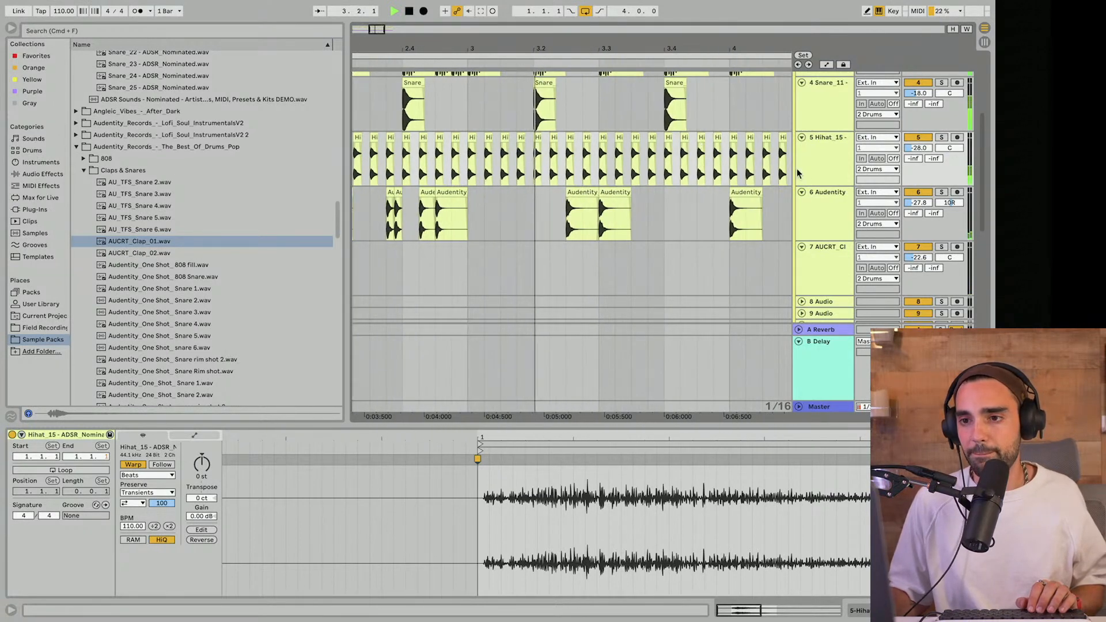
drag(671, 45, 634, 56)
drag(389, 62, 380, 145)
key(space)
click(391, 137)
click(408, 12)
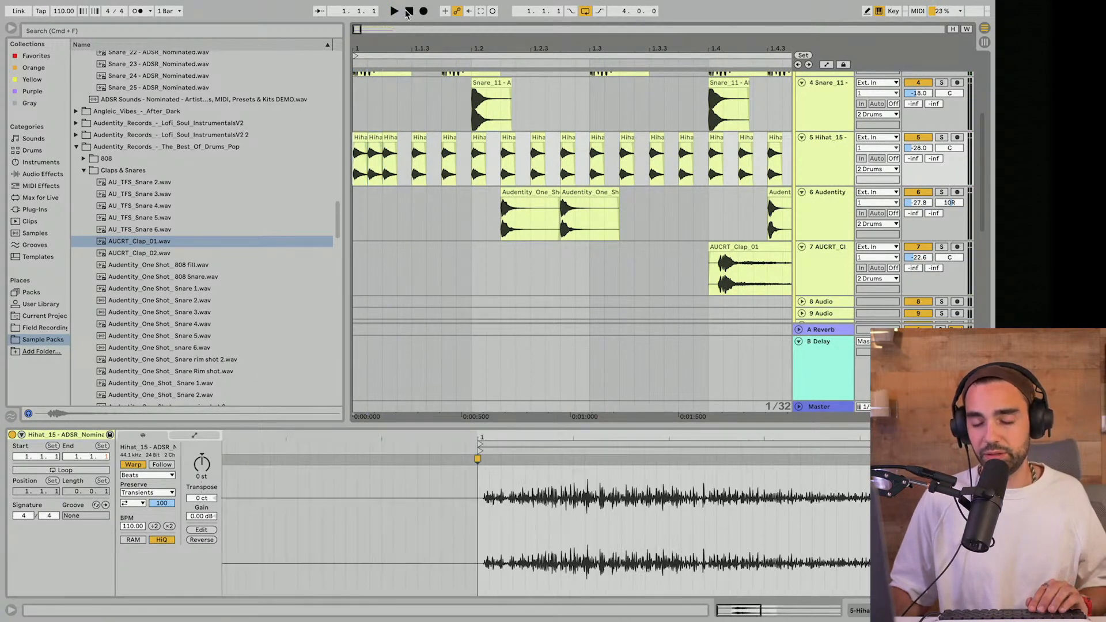
Step: Enable warping on the clap clip, pull its first transient to the clip start, and play from just before it
drag(419, 41, 553, 247)
click(552, 246)
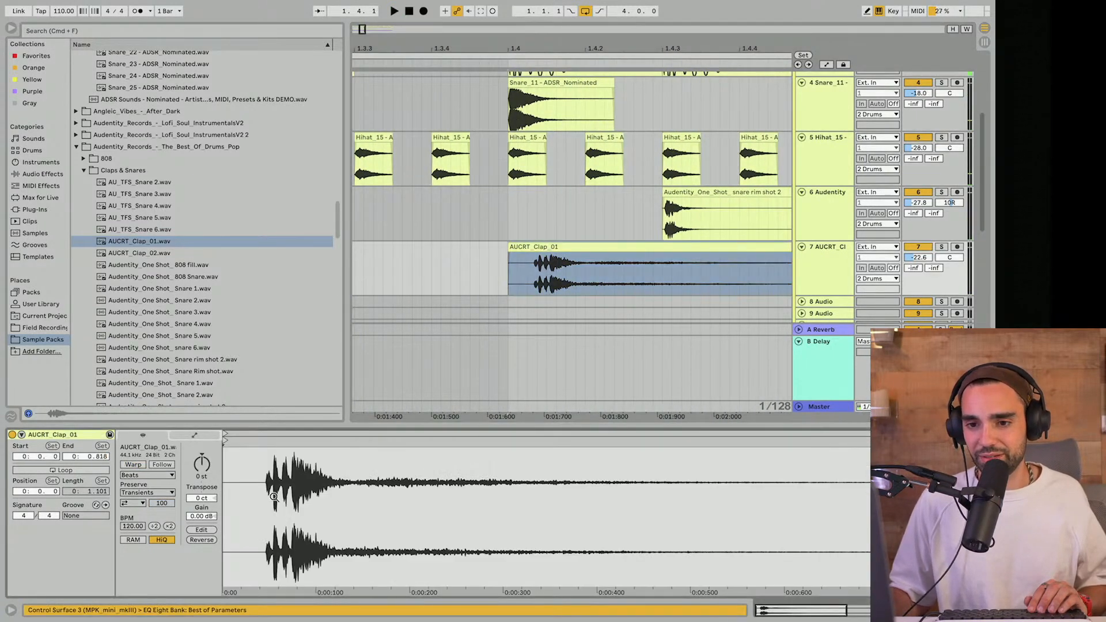
click(133, 464)
double_click(266, 501)
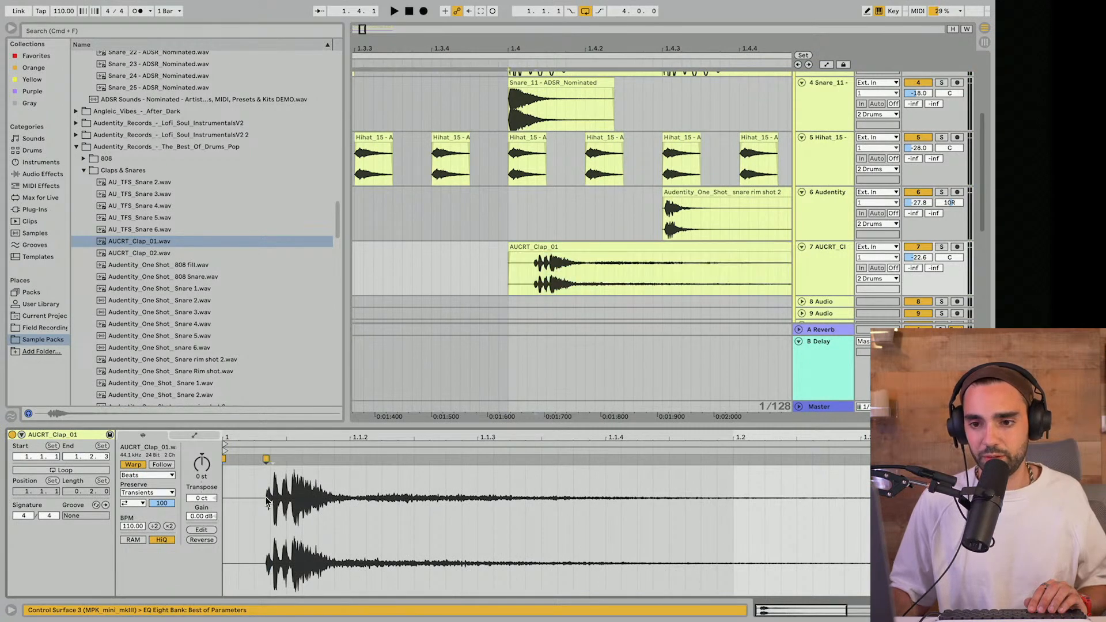
drag(267, 459, 224, 460)
click(382, 271)
key(space)
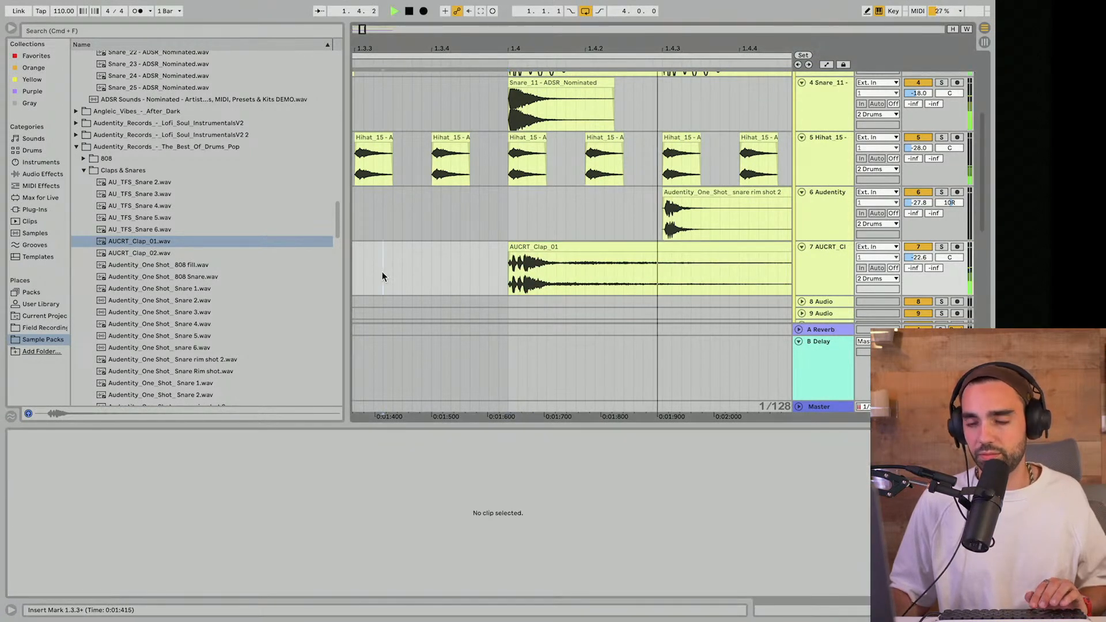
Step: Copy the clap to the last beat of bar 4 and trim the copy to end where the loop ends
key(minus)
key(minus)
key(minus)
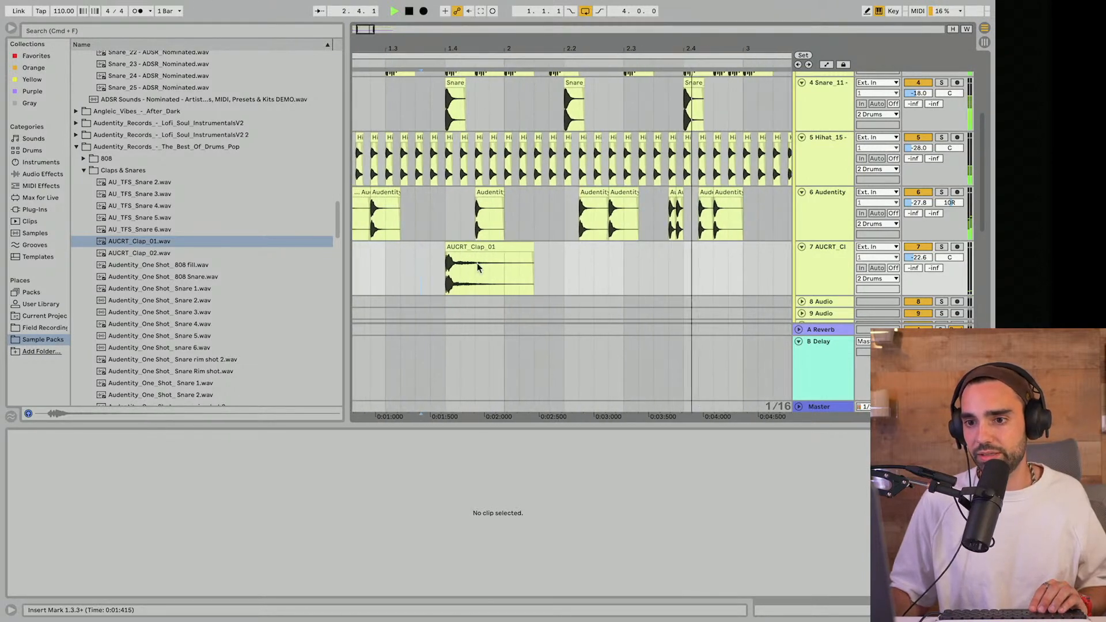
click(482, 247)
drag(473, 247, 643, 247)
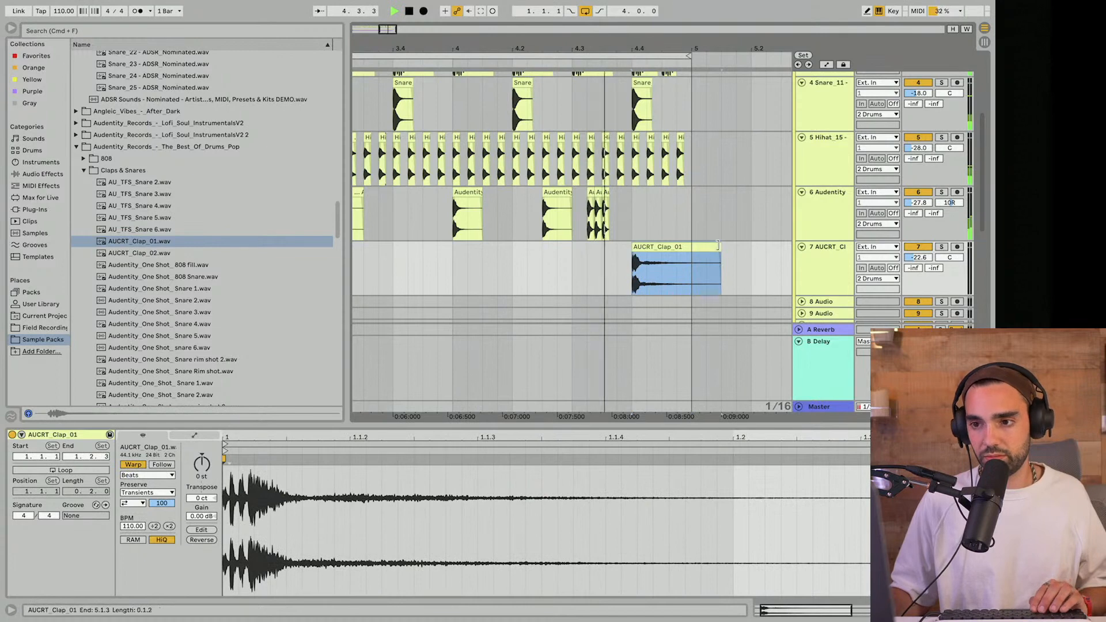
drag(720, 267, 692, 268)
scroll(445, 123, left, 2)
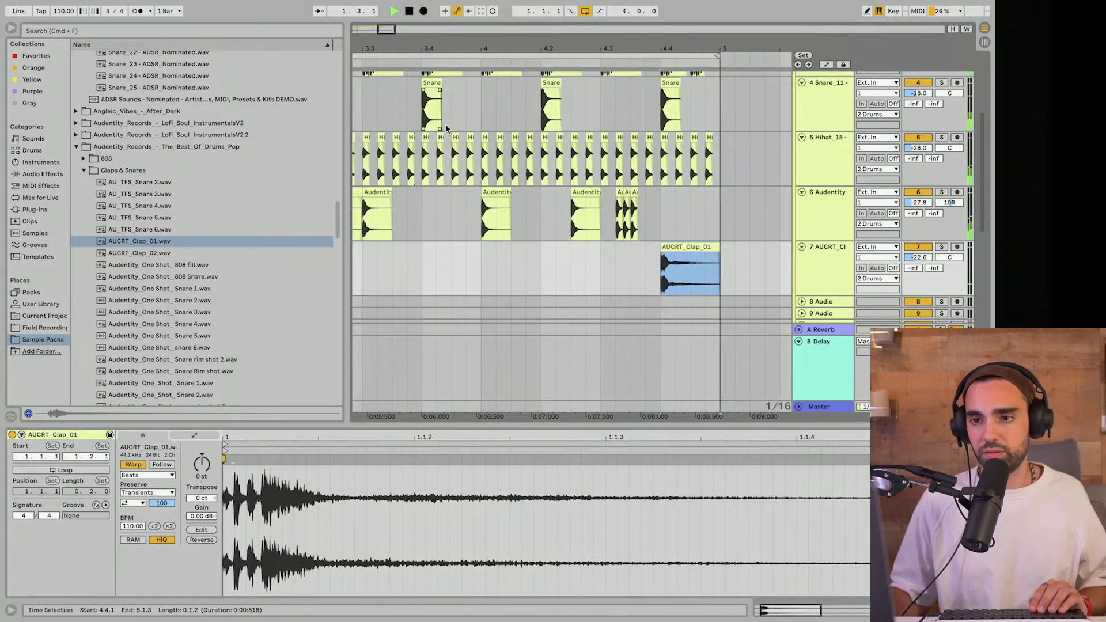
Step: Duplicate a thirty-second hi-hat hit into the gap after 3.4.3 and bring the whole four-bar loop into view
click(455, 139)
click(462, 162)
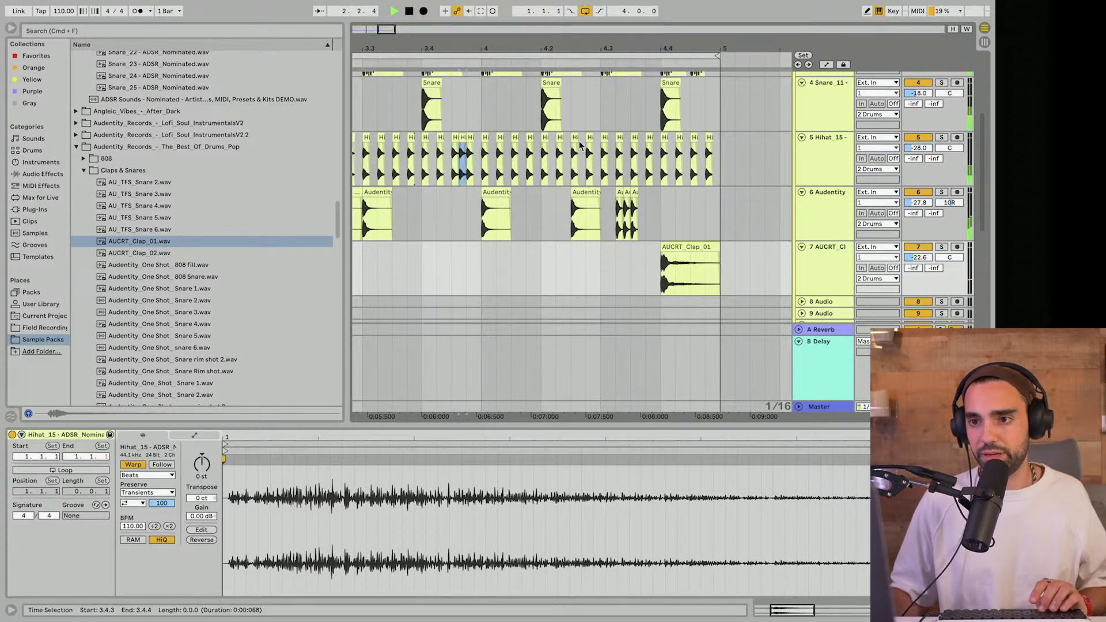
scroll(580, 146, left, 5)
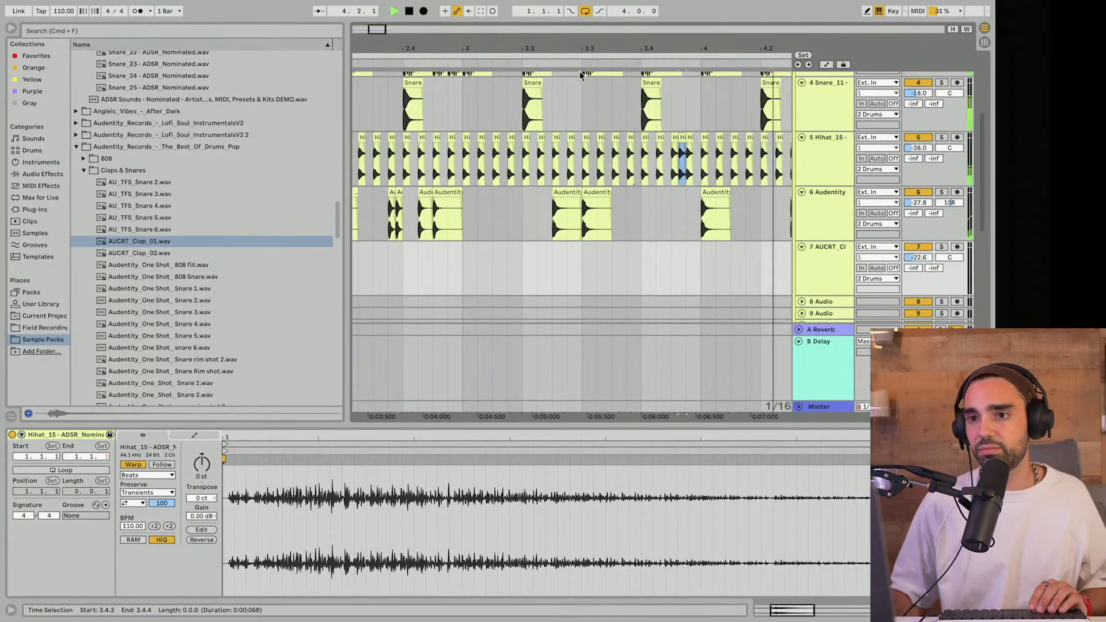
drag(556, 51, 553, 13)
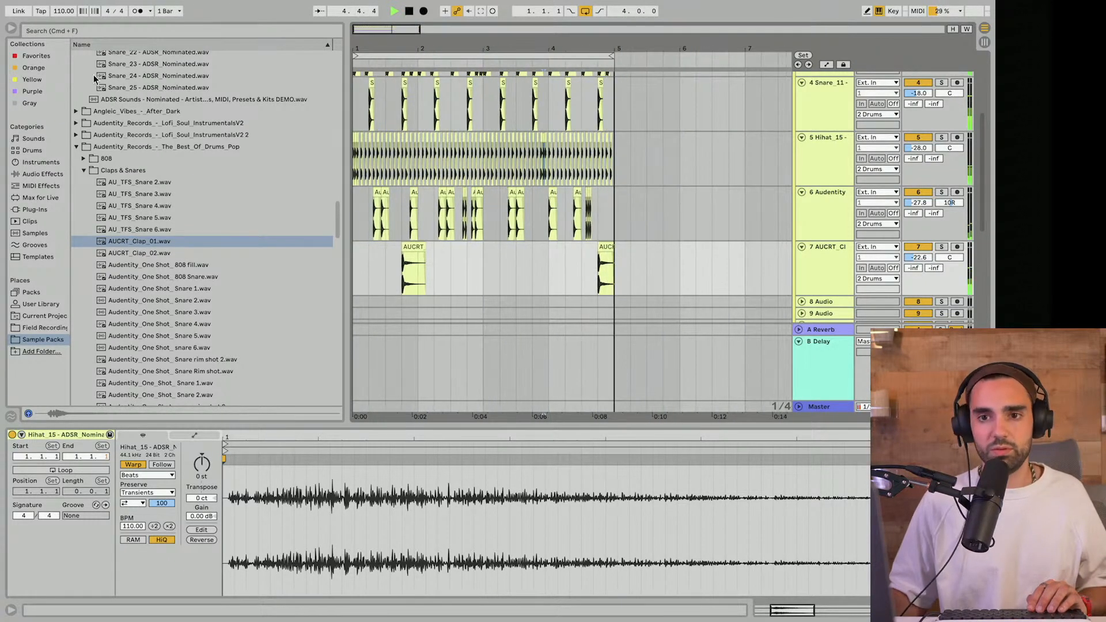
Step: Hide the browser, fold the Drums group and hide the clip details to show the Serum tracks, and stop playback
click(12, 28)
drag(288, 49, 518, 75)
scroll(534, 206, up, 5)
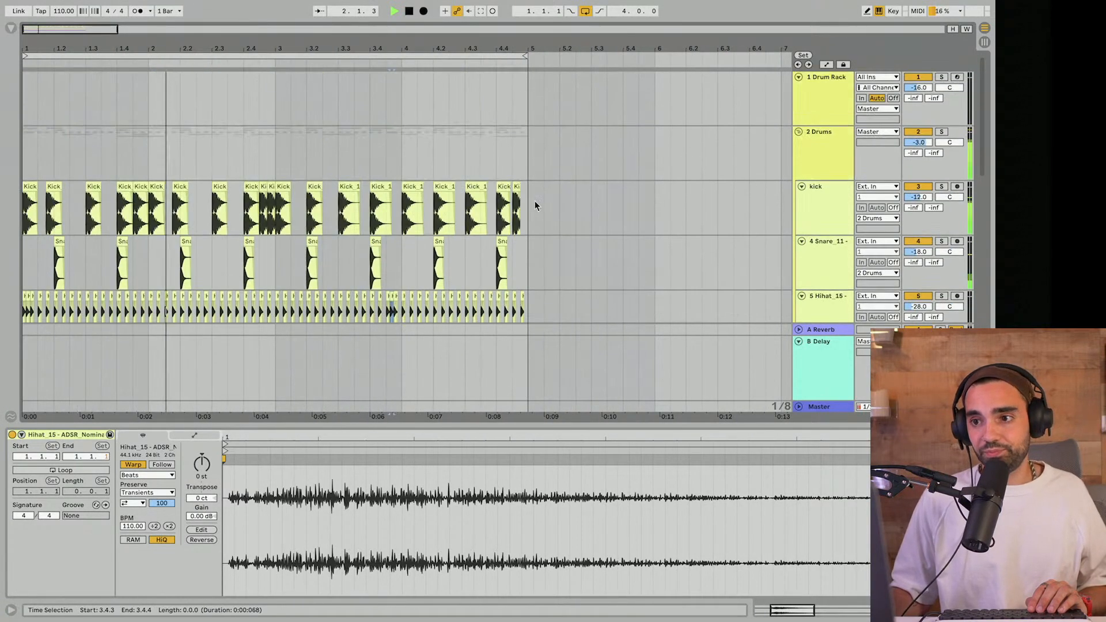
click(798, 132)
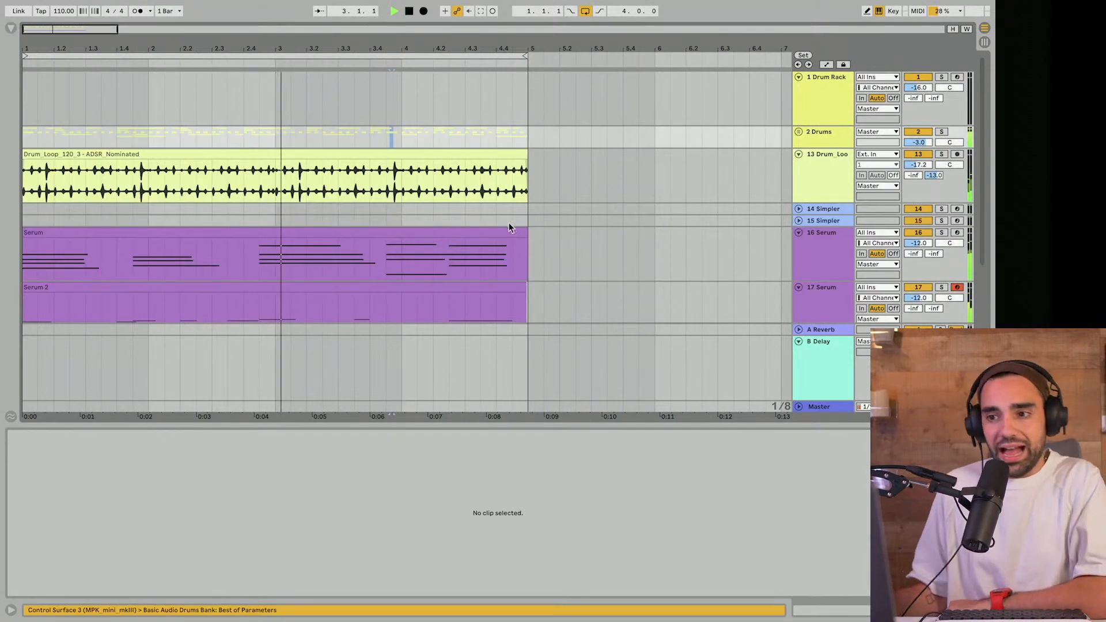
drag(482, 425, 481, 618)
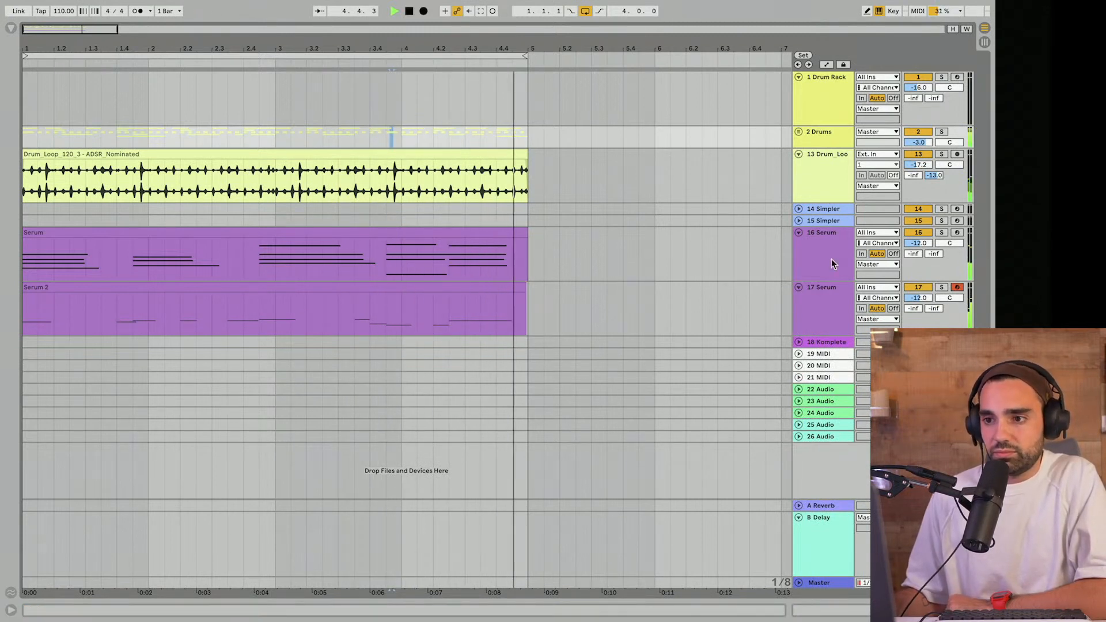
key(space)
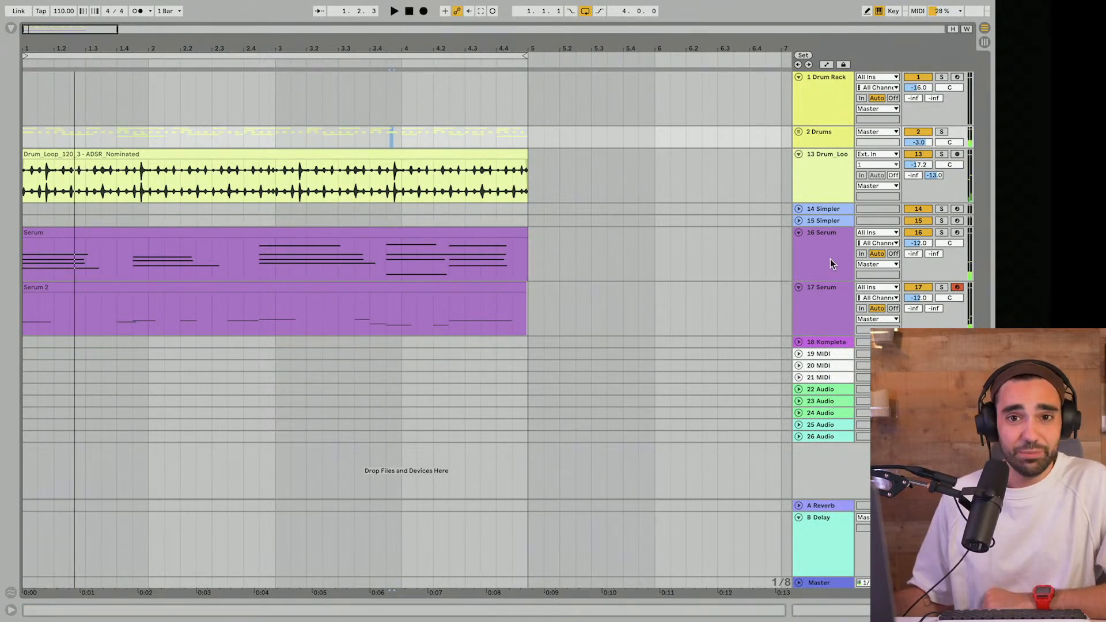
Step: Duplicate the Serum bass track twice and delete the copied MIDI clips from both new tracks
click(832, 264)
click(825, 326)
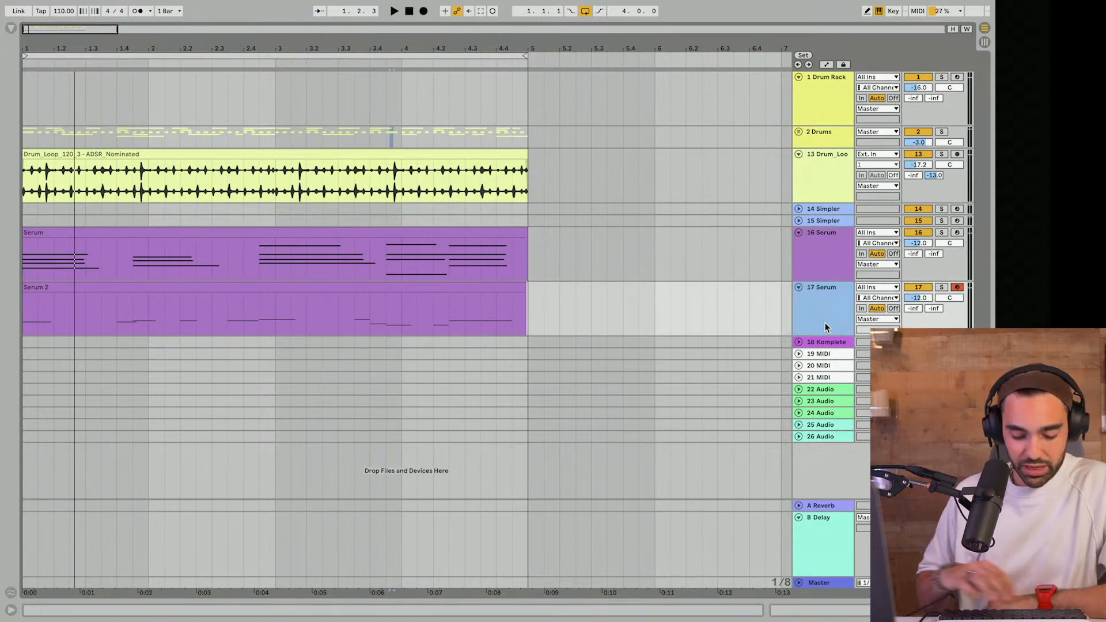
key(ctrl+d)
key(ctrl+d)
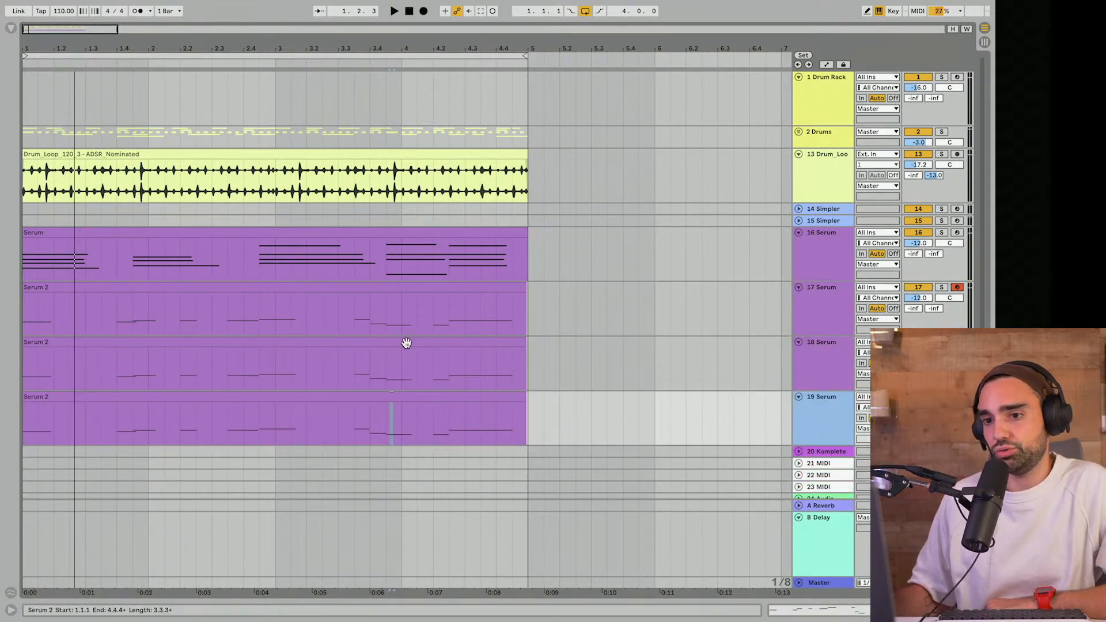
click(407, 343)
key(Delete)
click(388, 400)
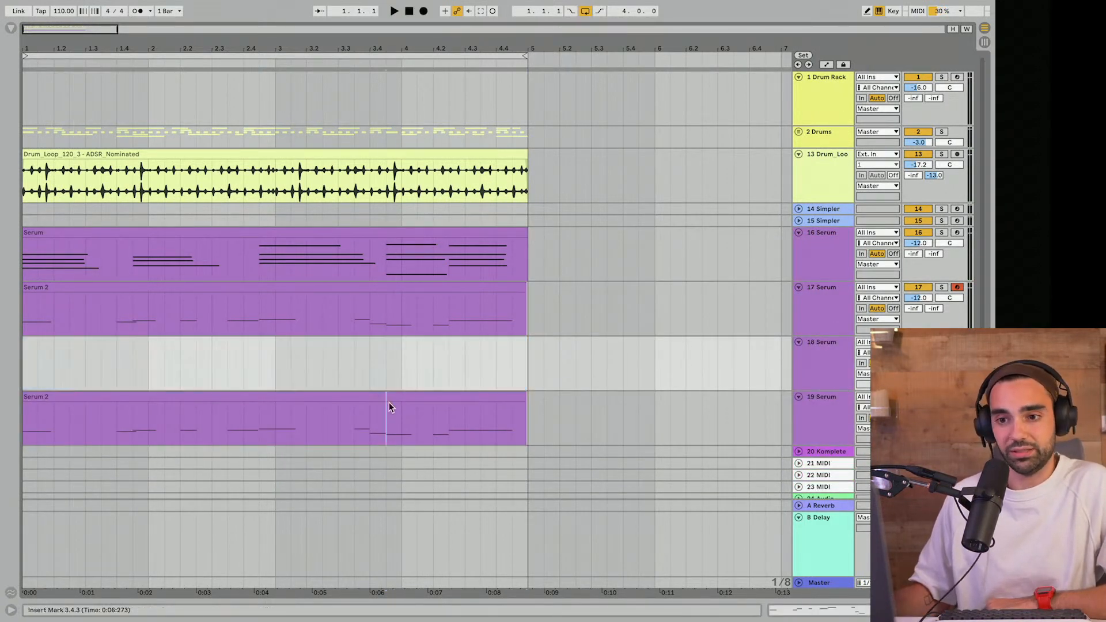
key(Delete)
Step: Arm the first duplicated track, 18 Serum, and load the user preset Pad - GHSTPRJKT_Grander from GRANDE in its Serum
click(833, 377)
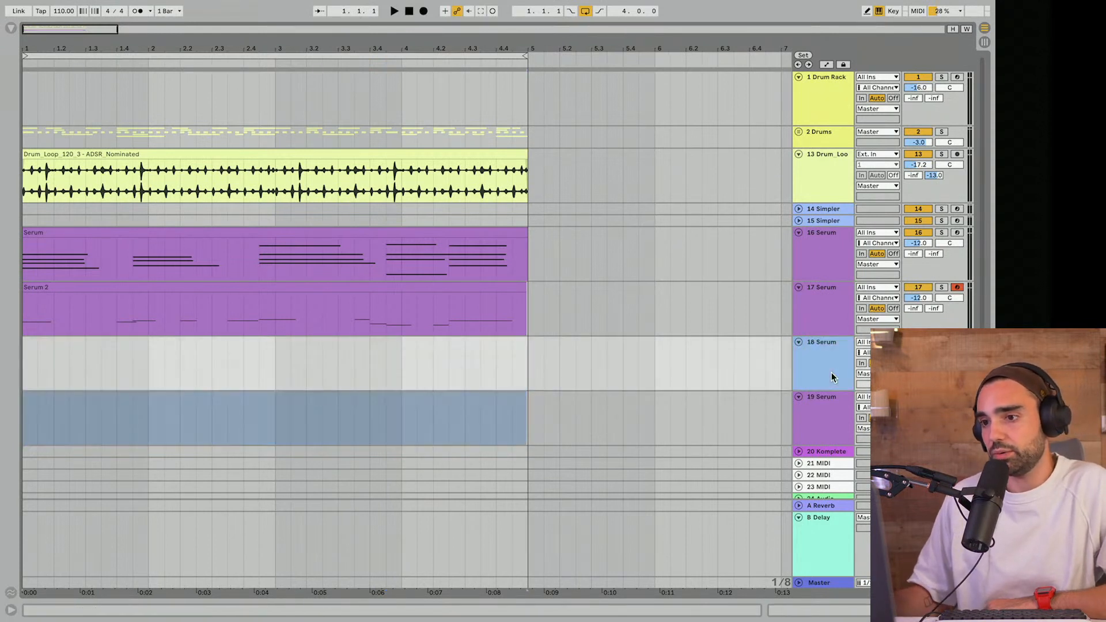
click(957, 342)
double_click(827, 361)
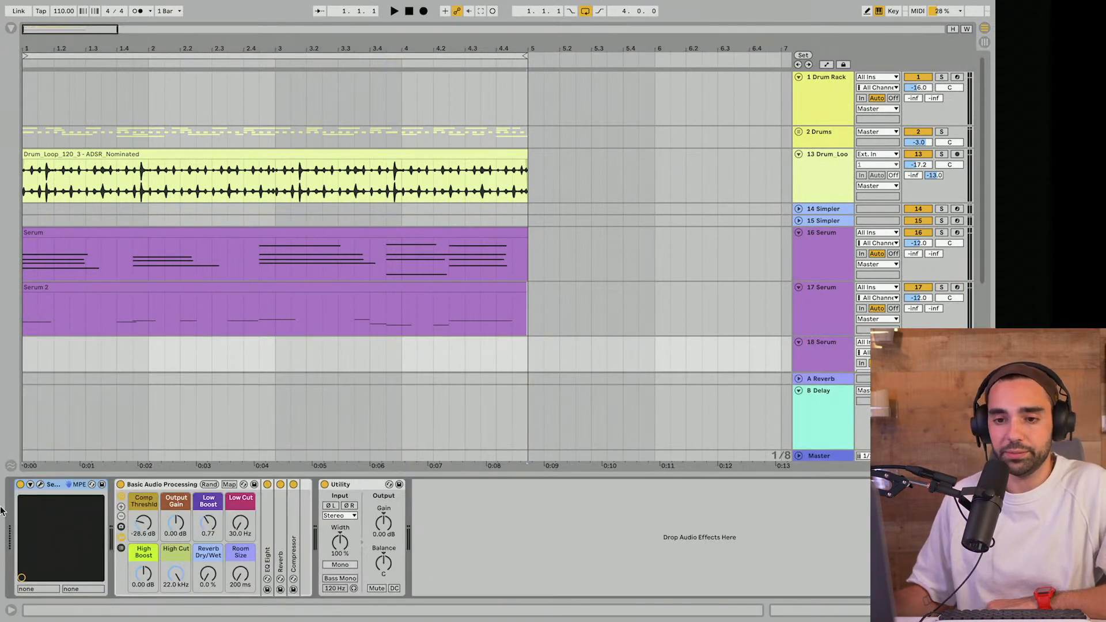
click(44, 485)
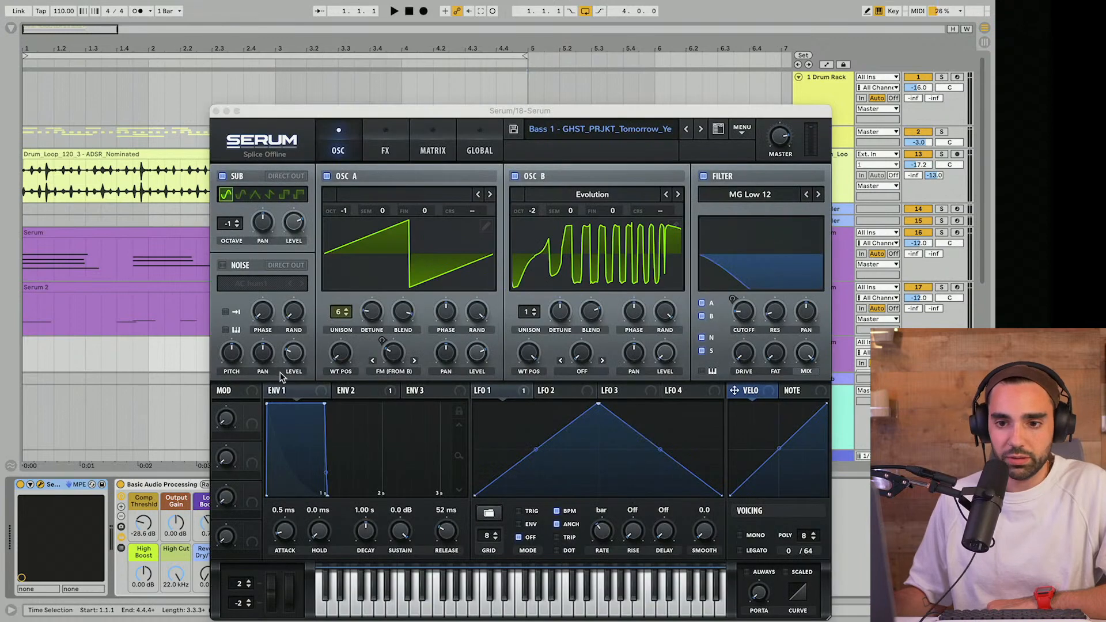
click(578, 130)
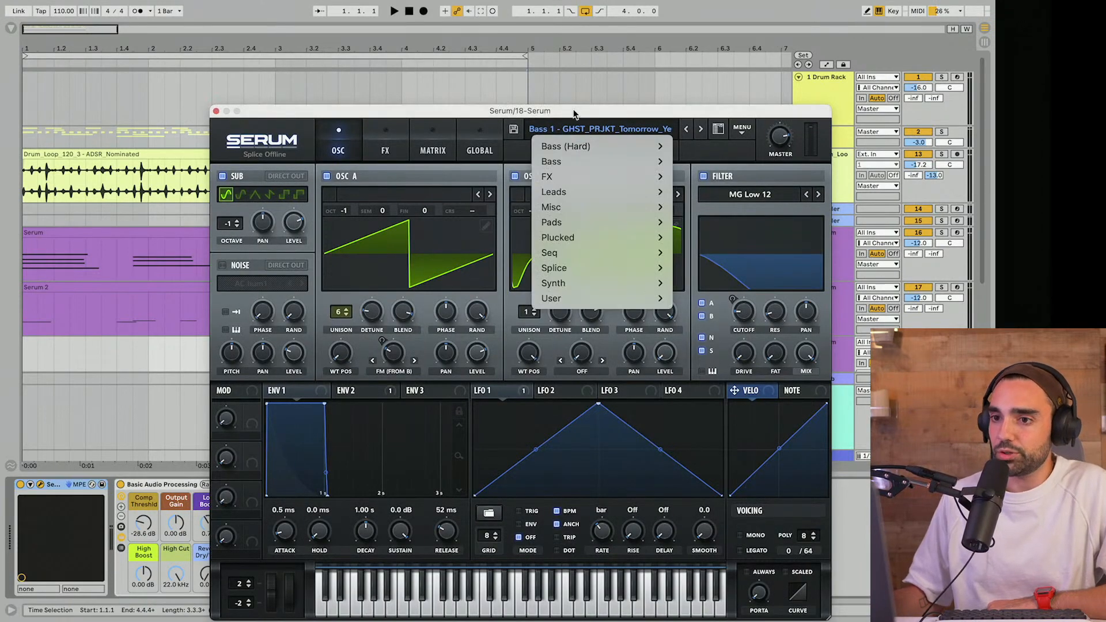
drag(578, 110, 521, 61)
click(520, 74)
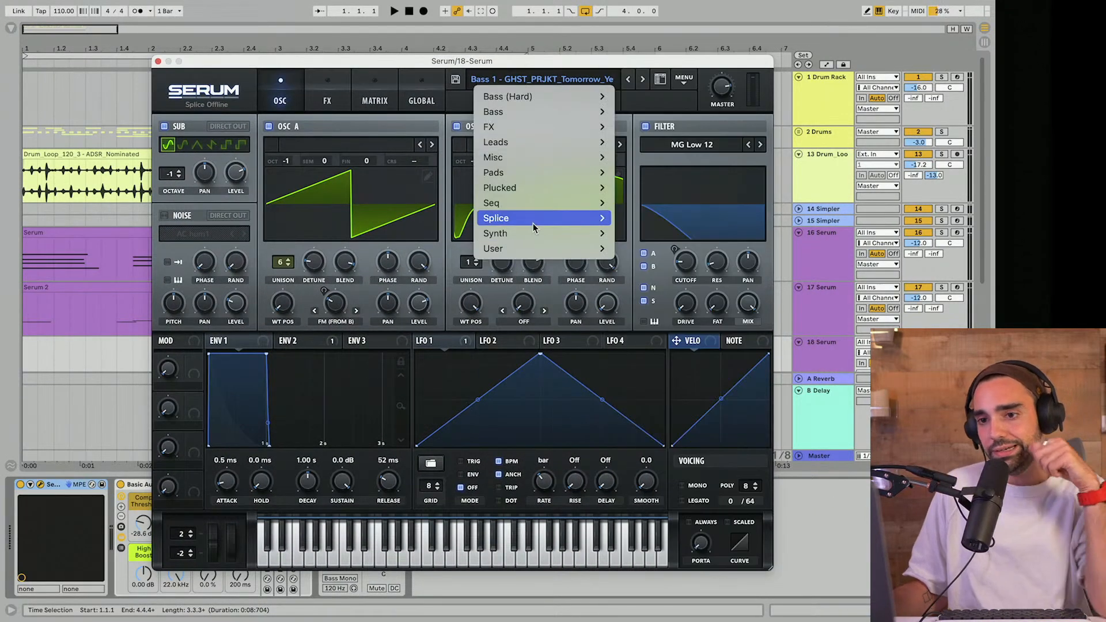
mouse_move(540, 250)
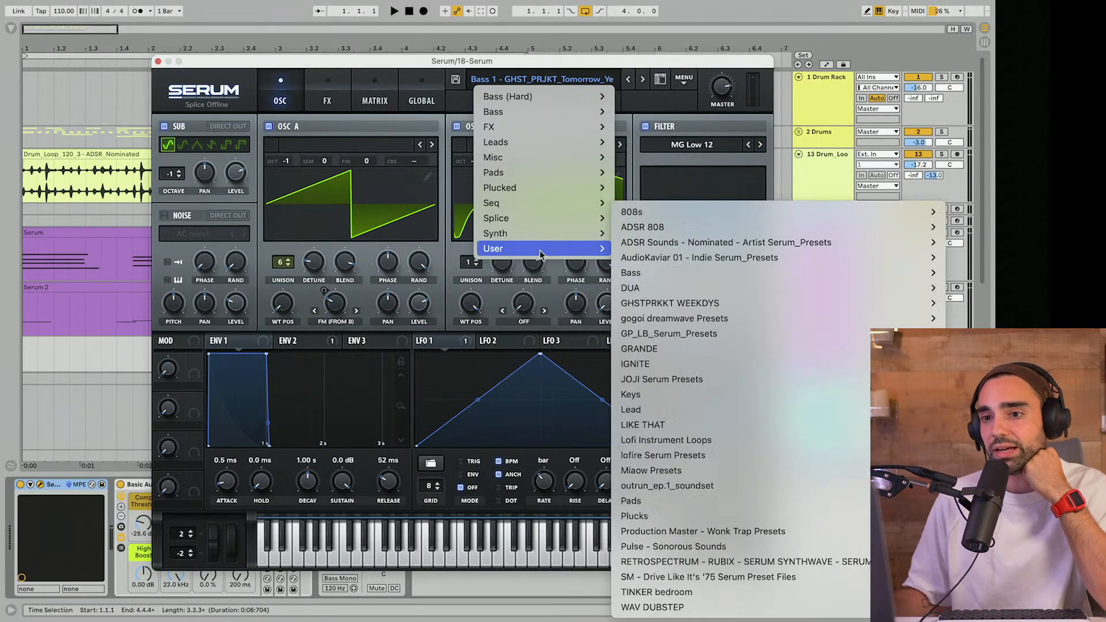
mouse_move(700, 348)
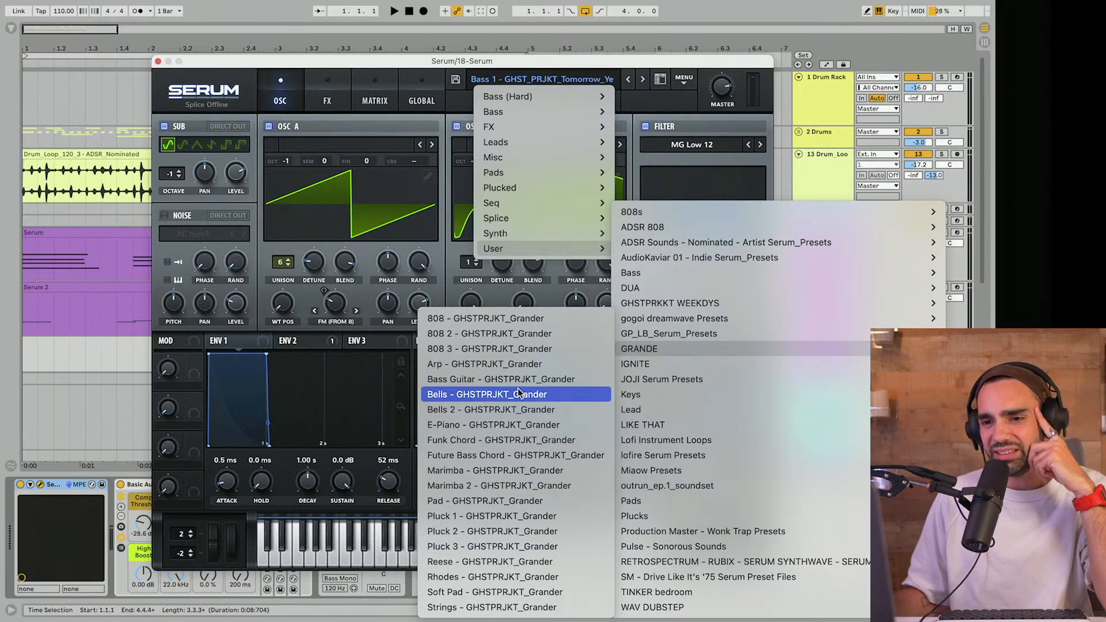
click(471, 503)
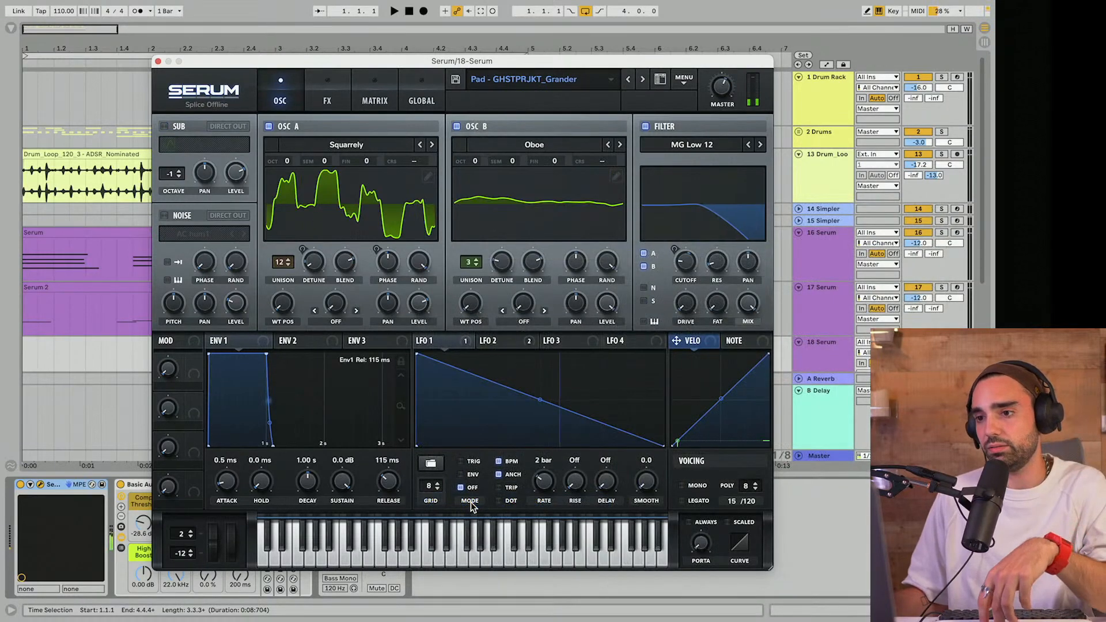
Step: Play the loop from the start to try out a melody with the pad sound, closing the Serum window between passes
click(409, 11)
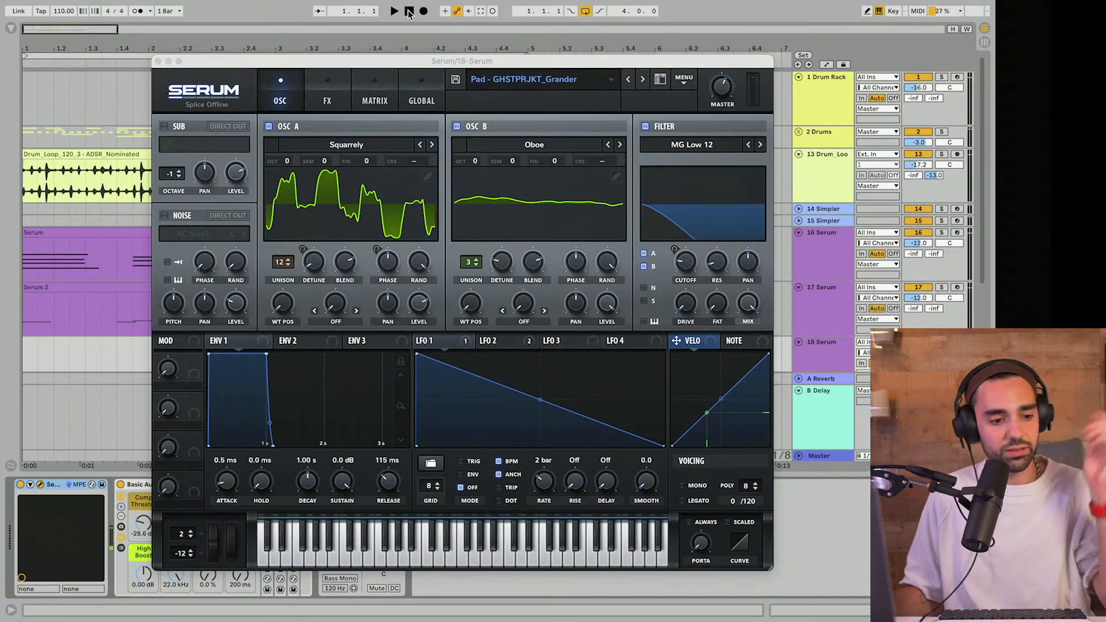
key(space)
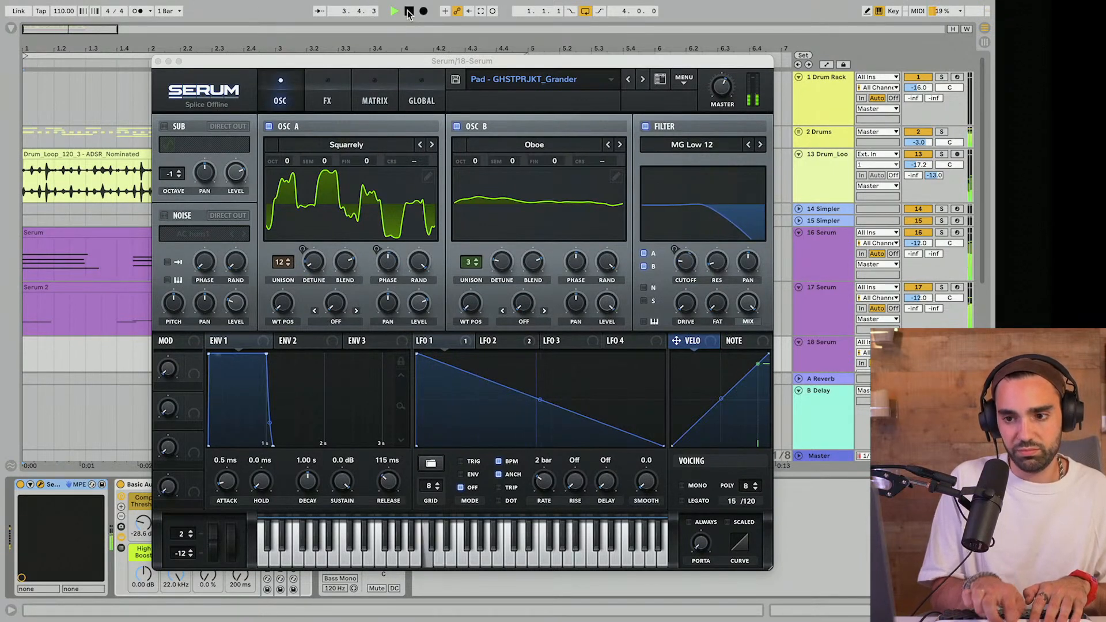
click(159, 61)
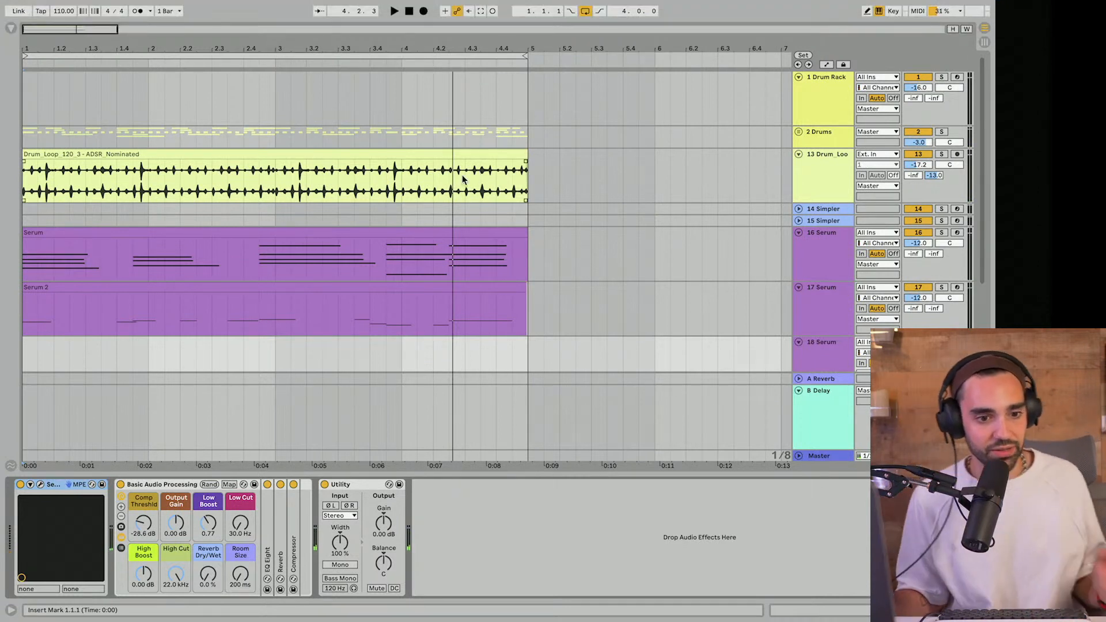
scroll(465, 173, right, 1)
scroll(464, 173, down, 1)
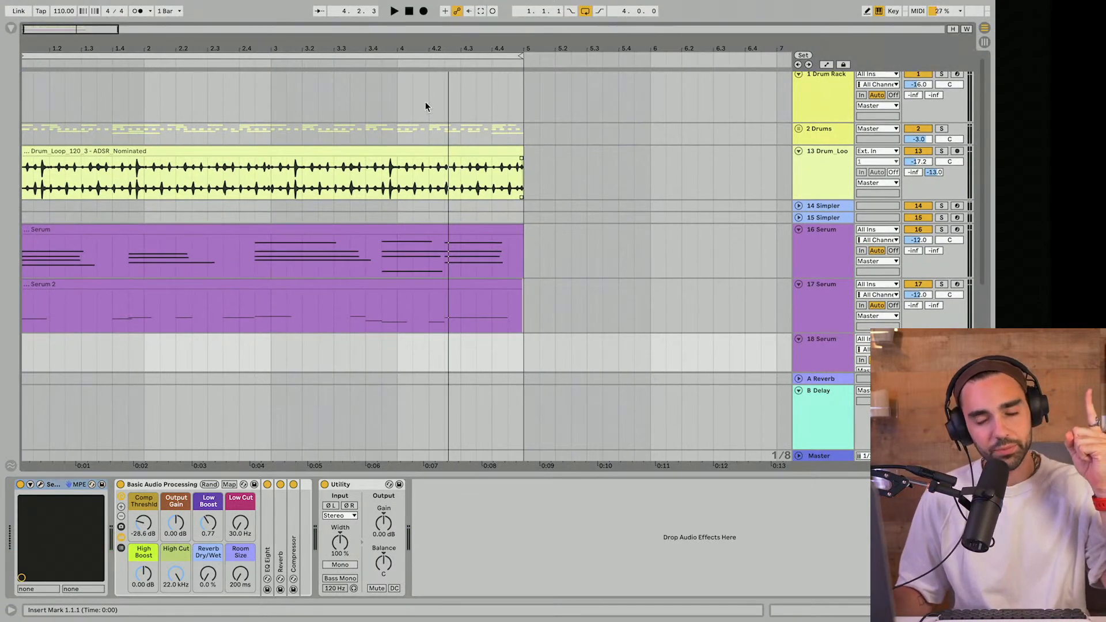
click(410, 12)
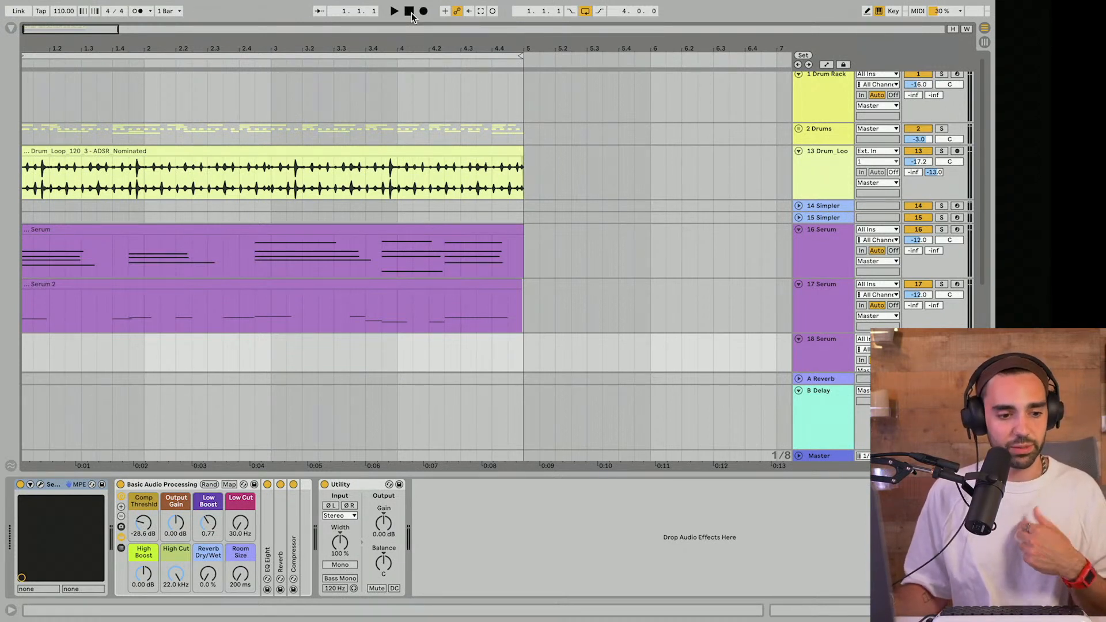
key(space)
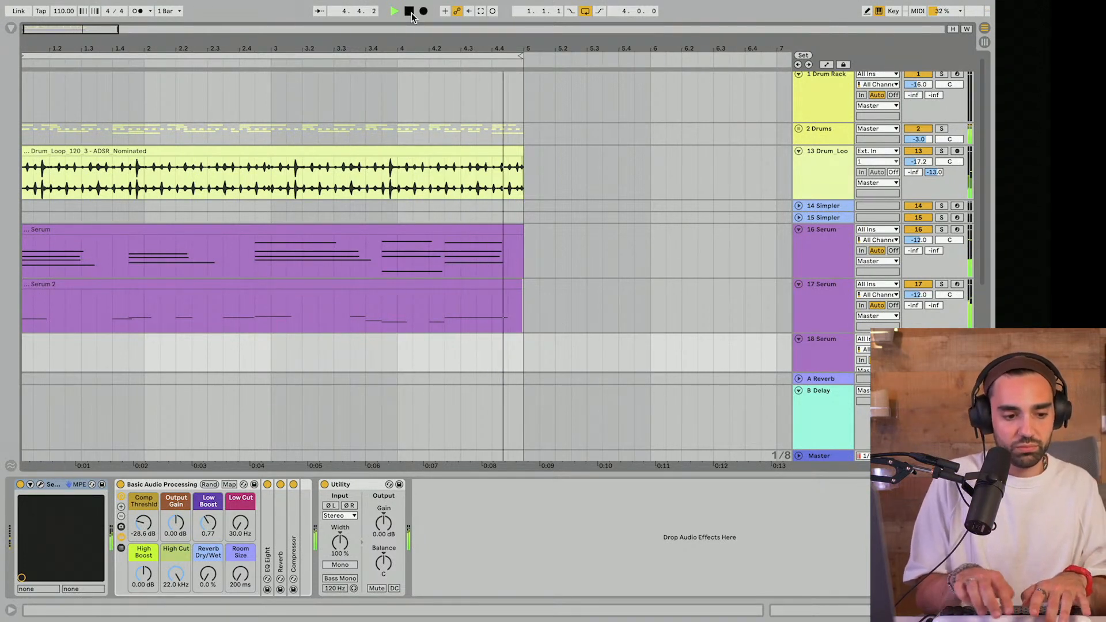
click(409, 11)
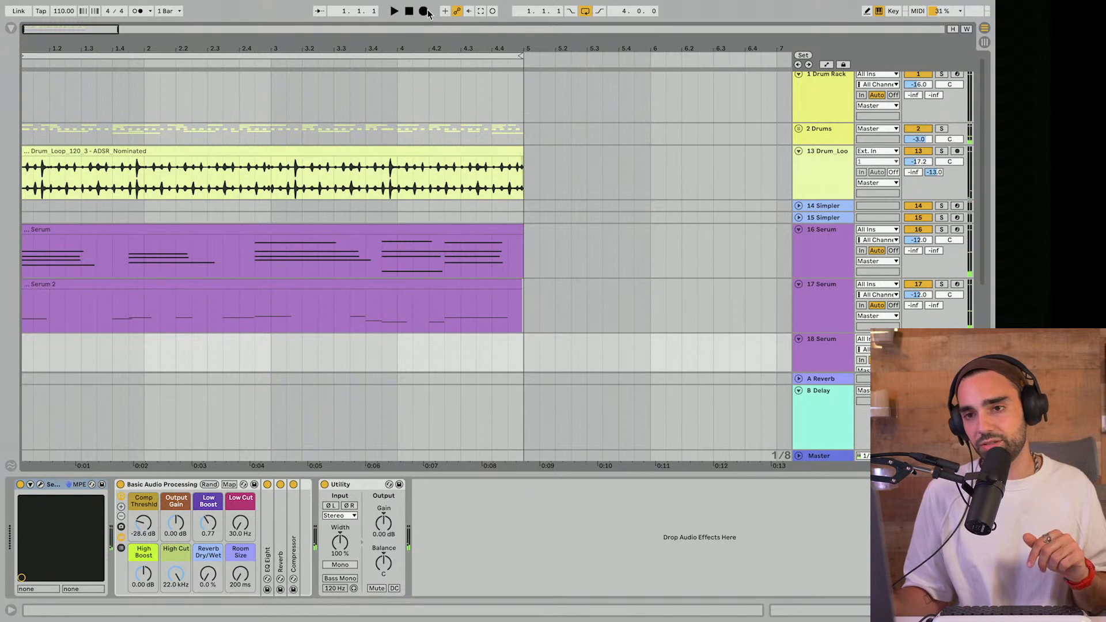
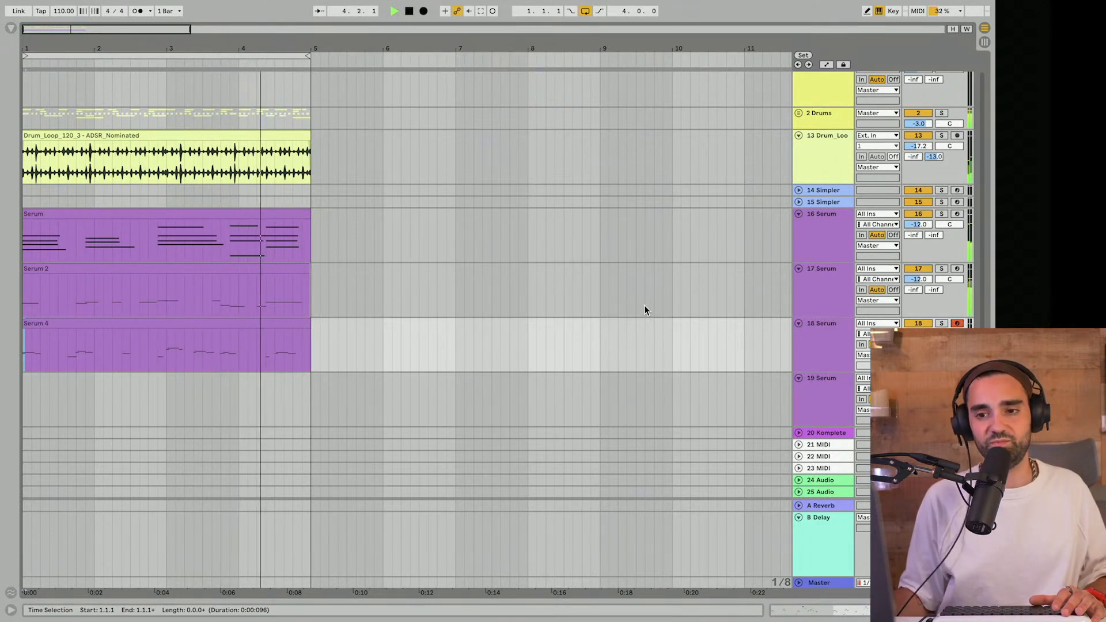
Step: Stop playback and duplicate the pad melody track, 18 Serum, together with its MIDI clip
key(space)
click(833, 346)
key(ctrl+d)
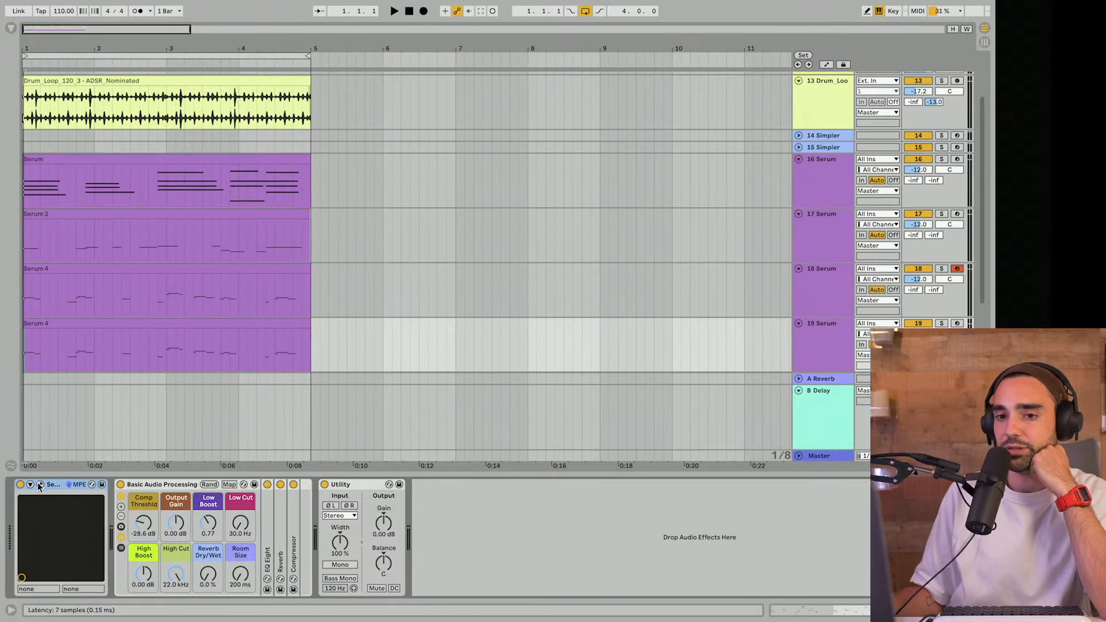
Step: Open Serum on the duplicated melody track and load the user preset Pluck 1 - GHSTPRJKT_Grander from GRANDE
click(40, 485)
drag(566, 62, 475, 57)
click(468, 80)
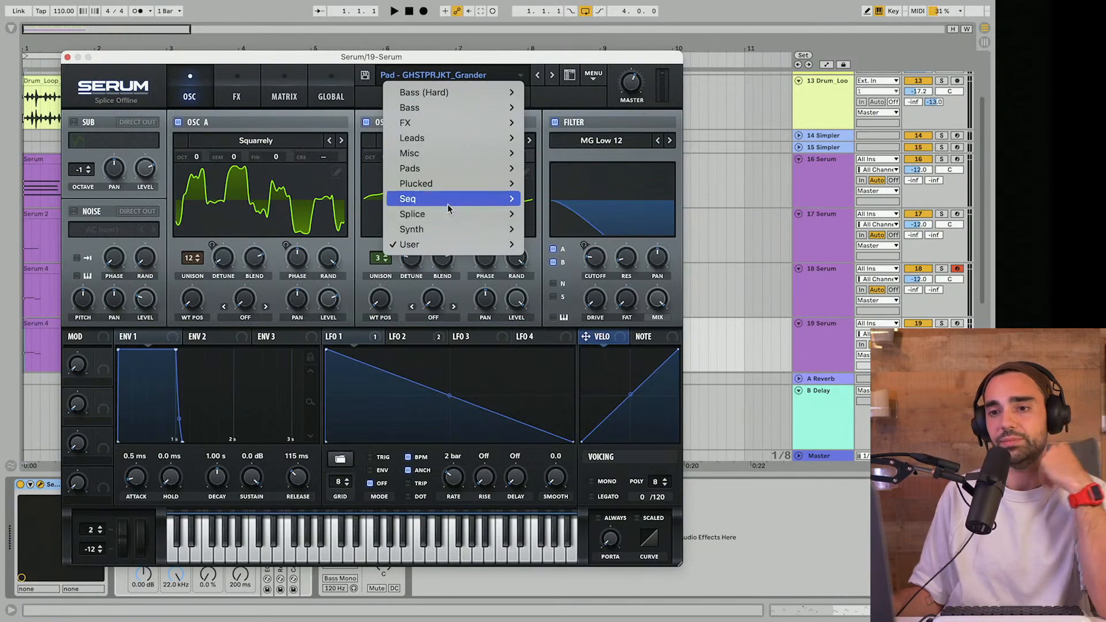
mouse_move(441, 245)
mouse_move(649, 348)
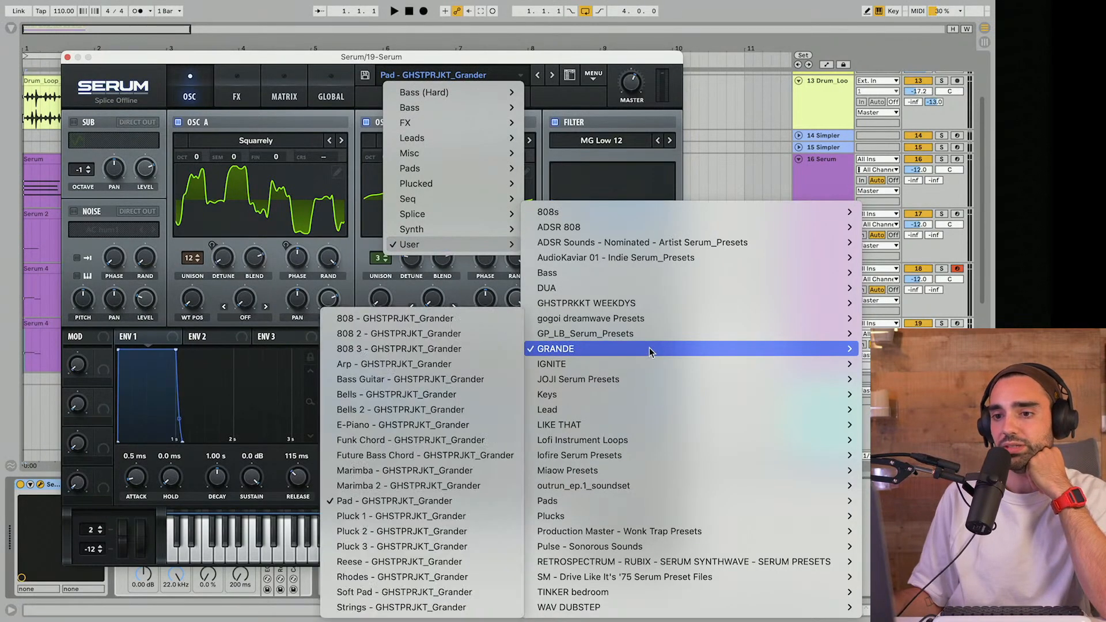
click(422, 516)
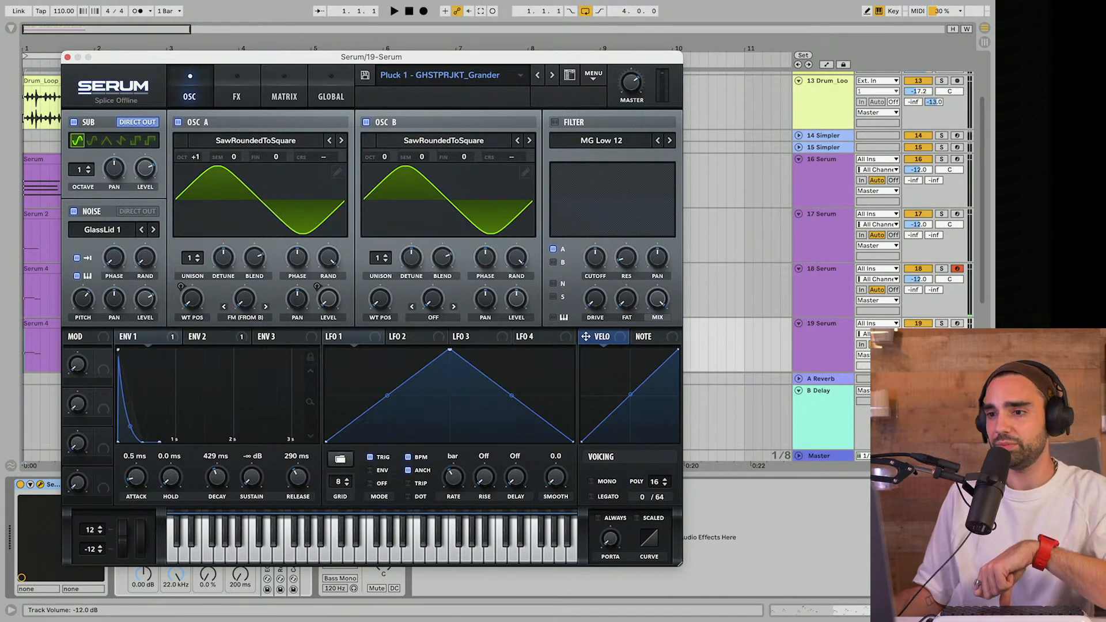
Step: Arm track 19 Serum, play the loop, and set Envelope 1's decay to 882 ms and release to 1.12 s
click(822, 350)
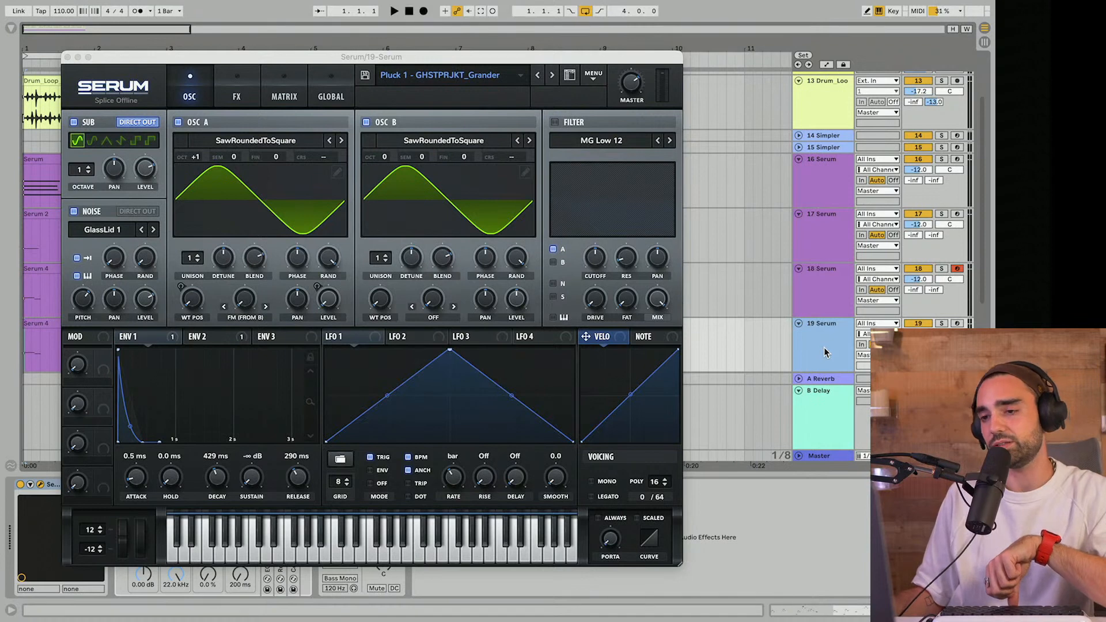
click(956, 323)
key(space)
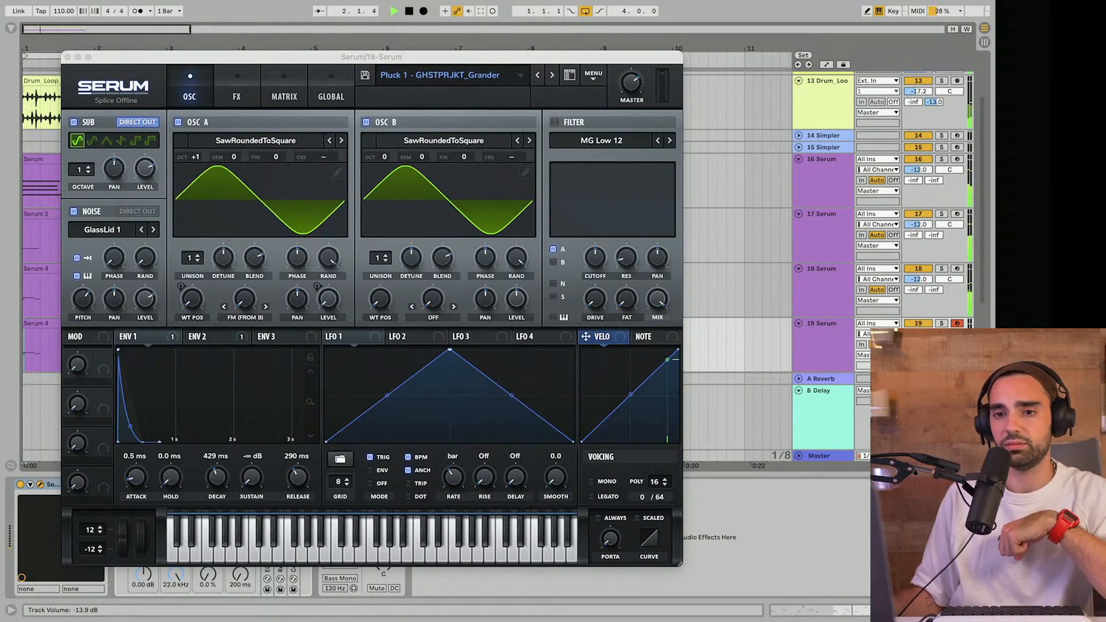
drag(142, 443, 186, 442)
mouse_move(298, 475)
mouse_down()
mouse_move(305, 455)
mouse_move(295, 462)
mouse_move(301, 481)
mouse_up()
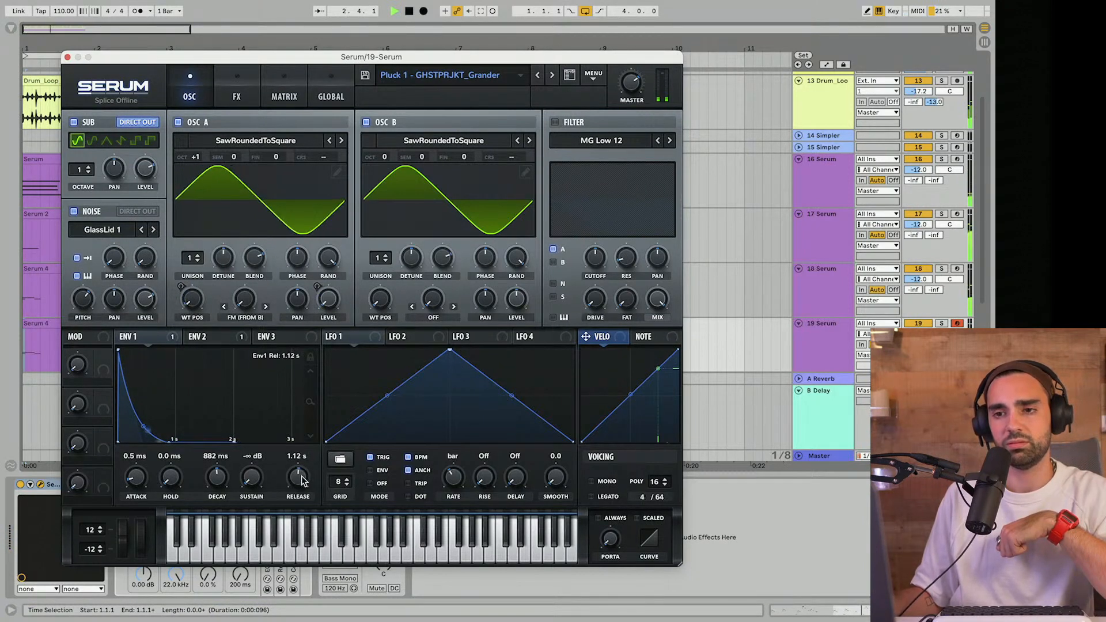
Step: Switch the duplicated track's Serum to the preset Pluck 2 - GHSTPRJKT_Grander and replay the loop
click(551, 76)
key(space)
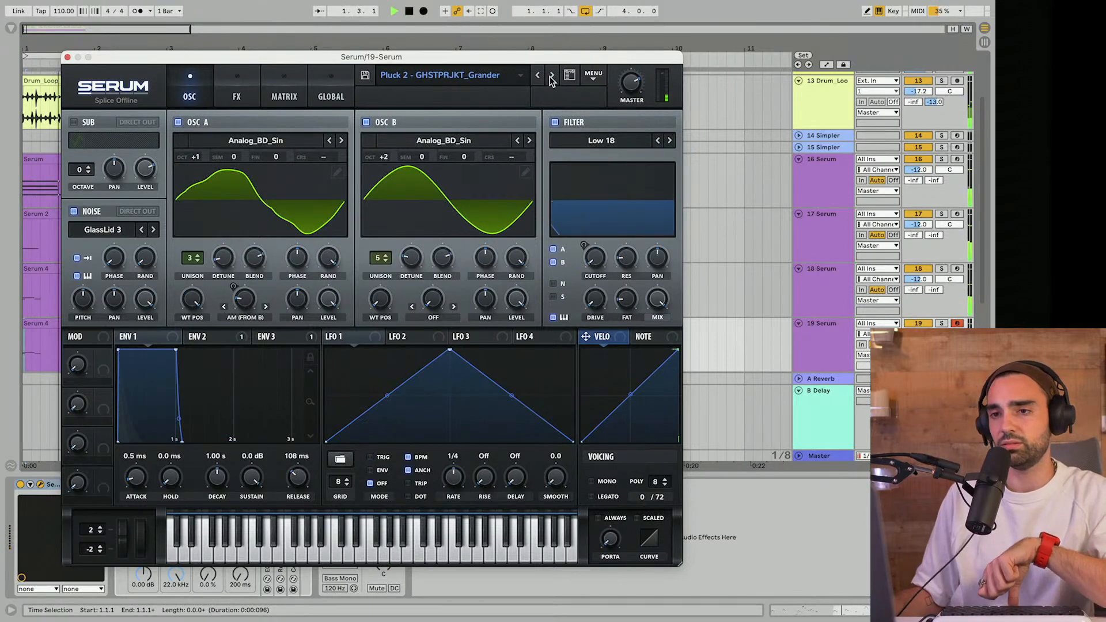
Step: Lower track 19's volume to -19.9 dB and audition the Pluck 3 and Reese presets in Serum
drag(918, 334, 917, 352)
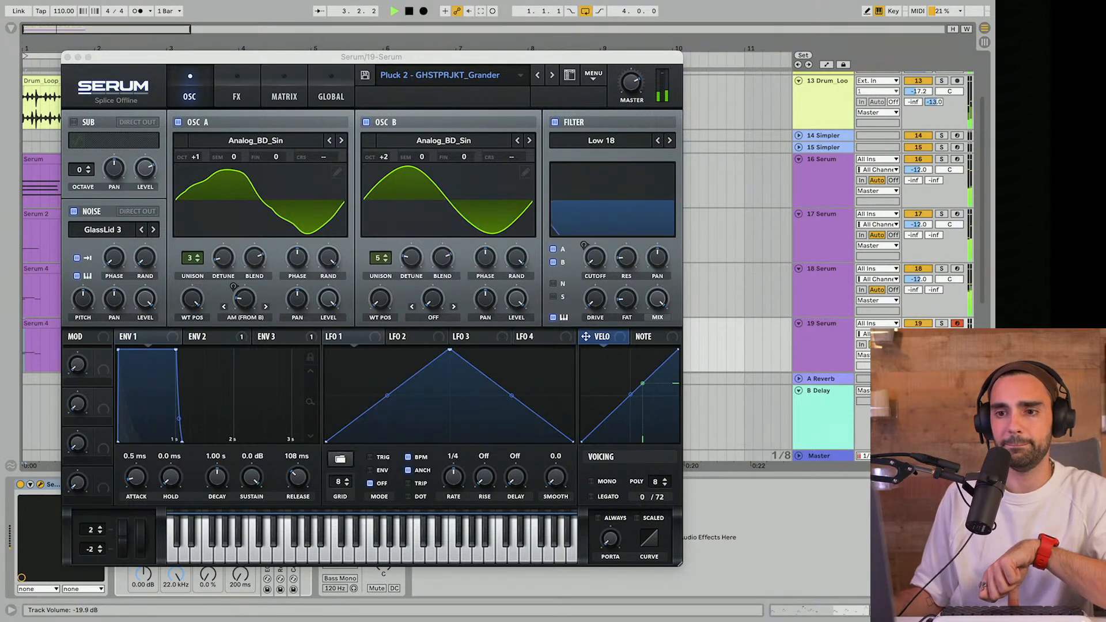
key(space)
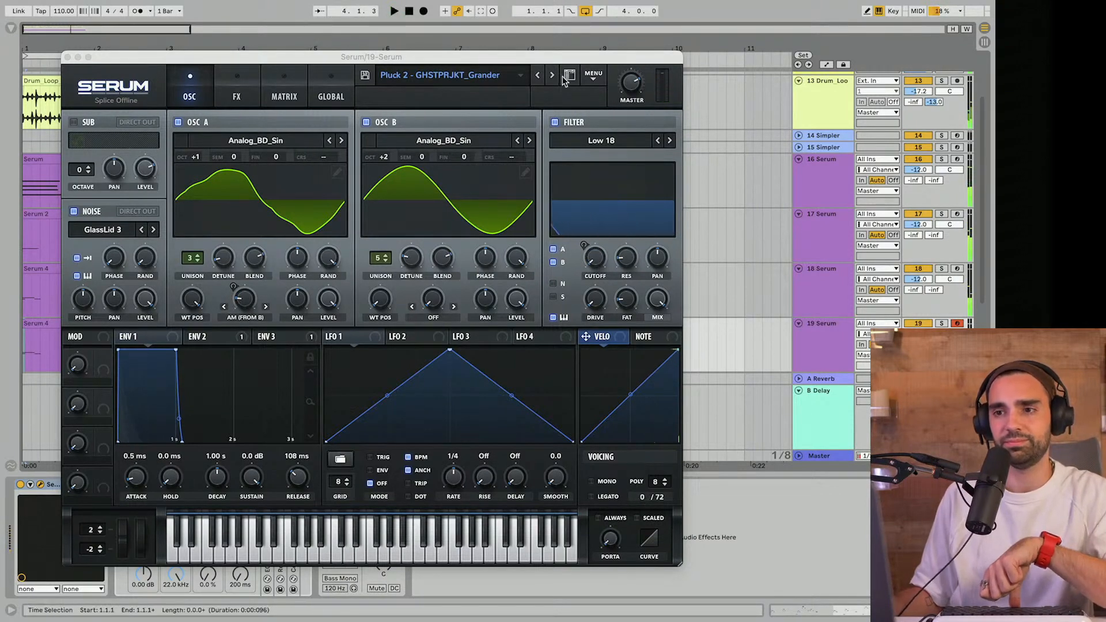
click(556, 79)
click(557, 78)
key(space)
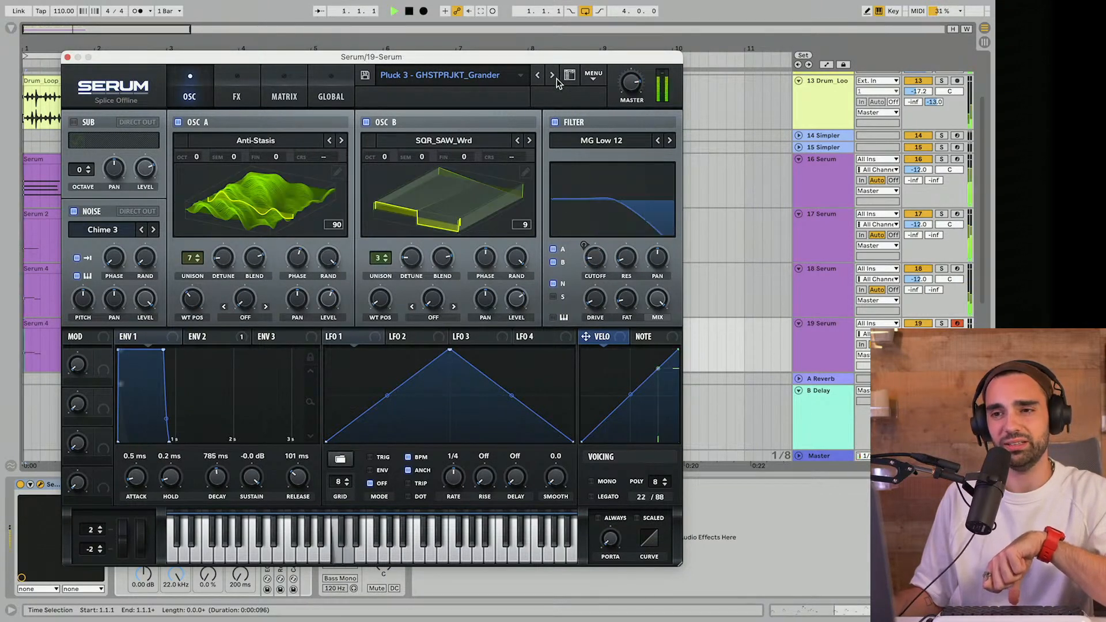
click(556, 78)
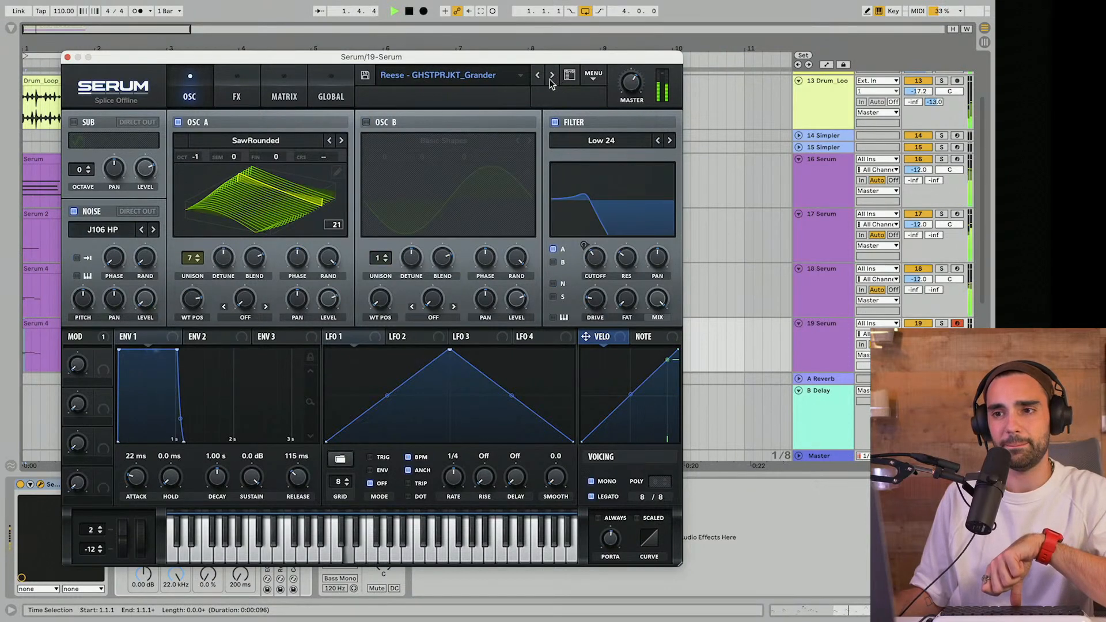
key(space)
Step: Load the Bell 1 - GHST_PRJKT_Tomorrow_Yesterday preset from the User presets' DUA folder and listen to it in the loop
click(512, 77)
mouse_move(447, 248)
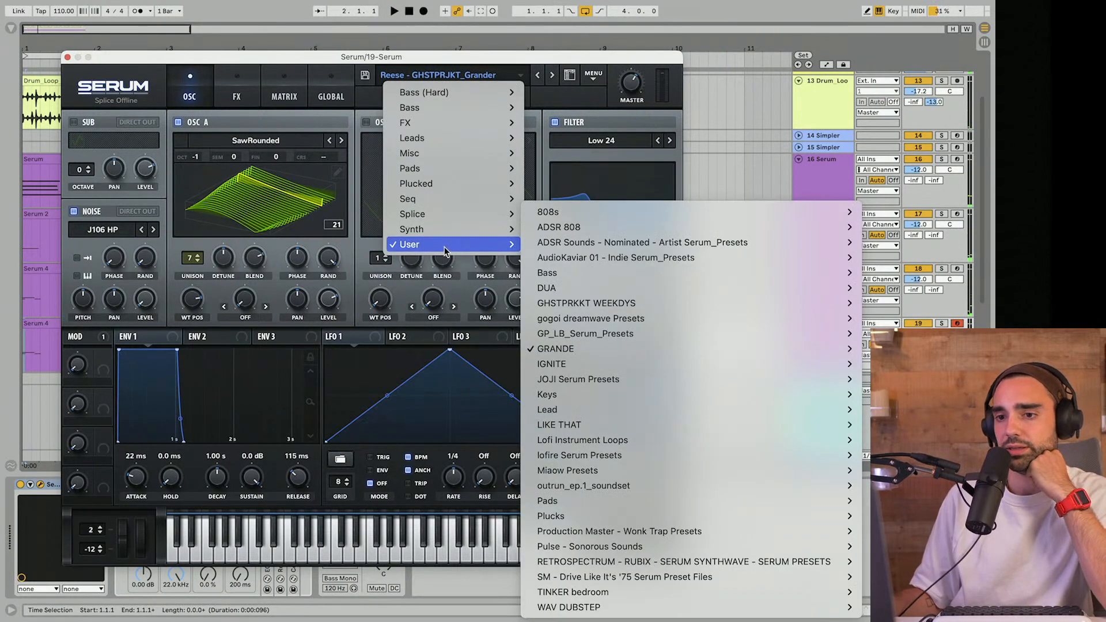
mouse_move(648, 287)
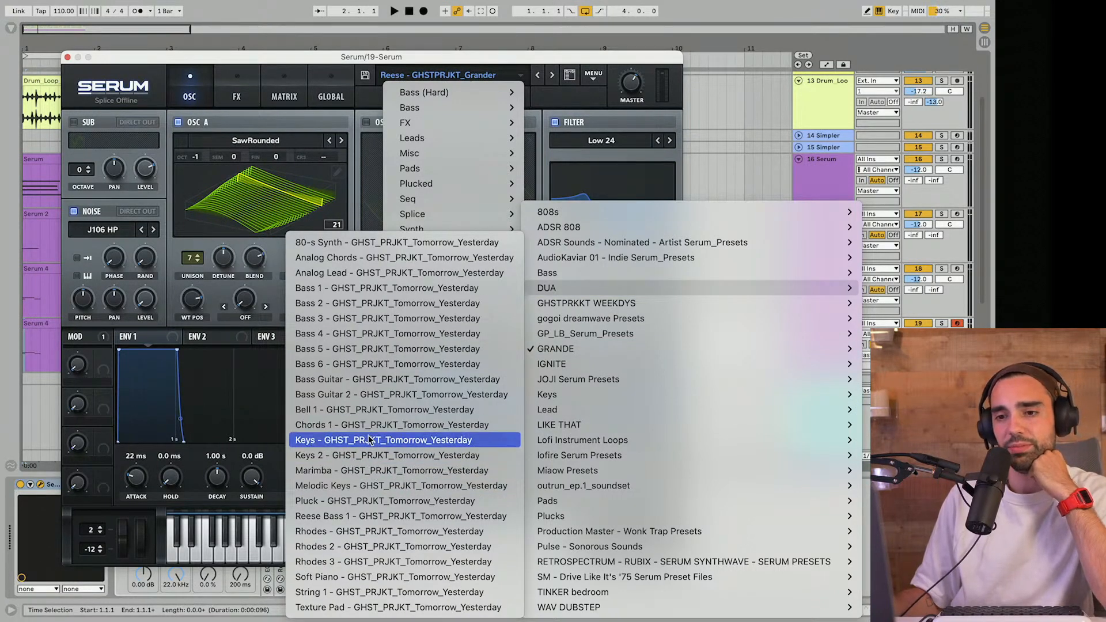
click(363, 410)
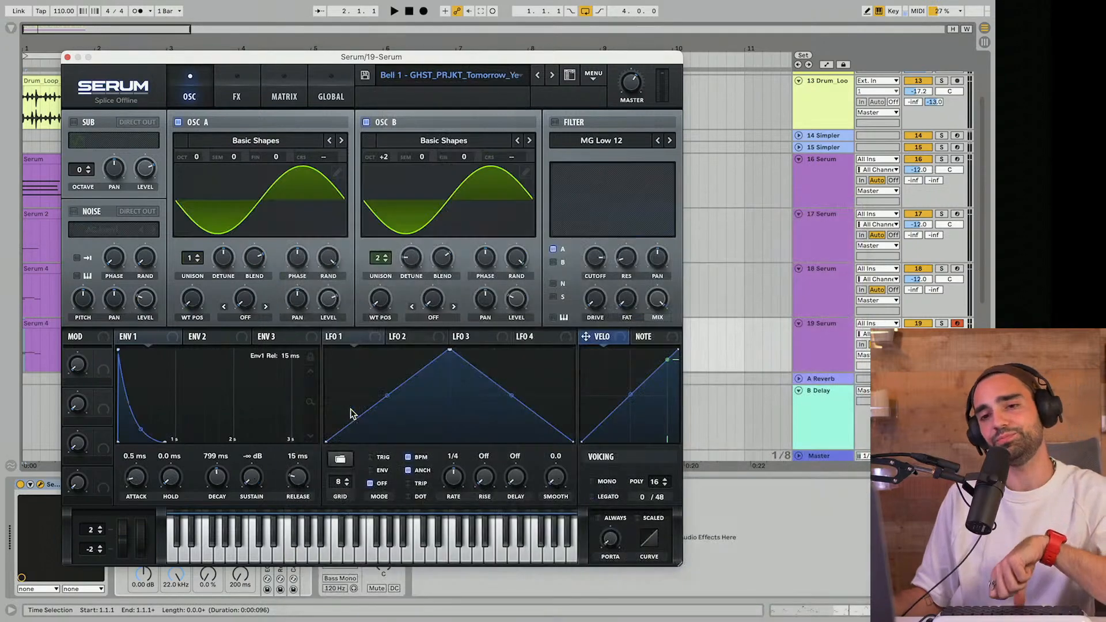
key(space)
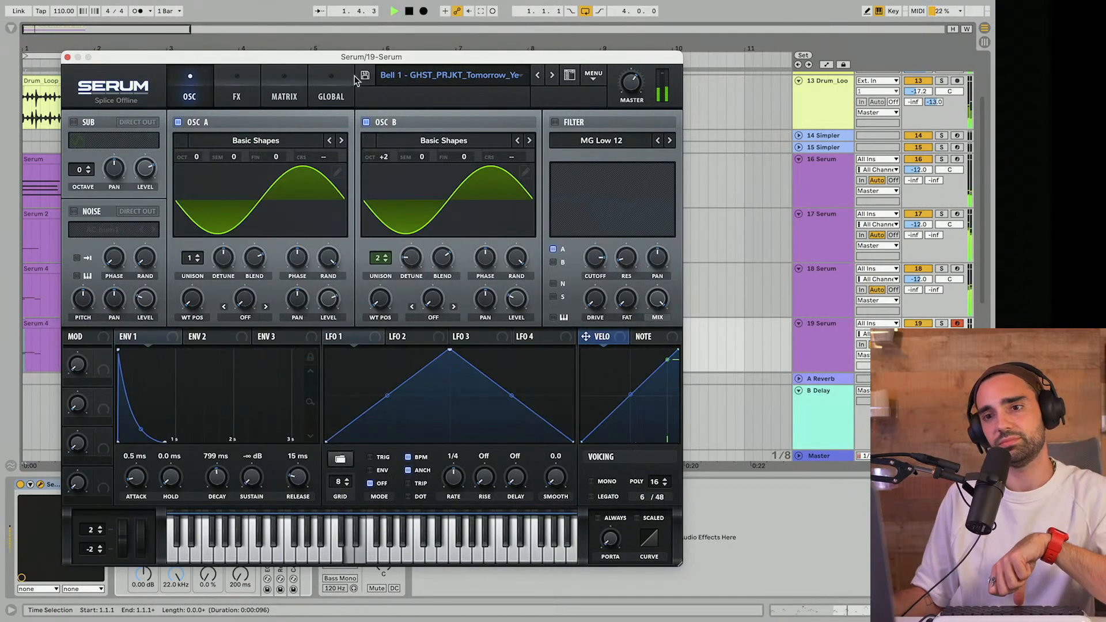
key(space)
Step: Transpose all notes of the Serum 4 clip on track 19 up one octave and play the result
drag(338, 60, 632, 67)
click(214, 346)
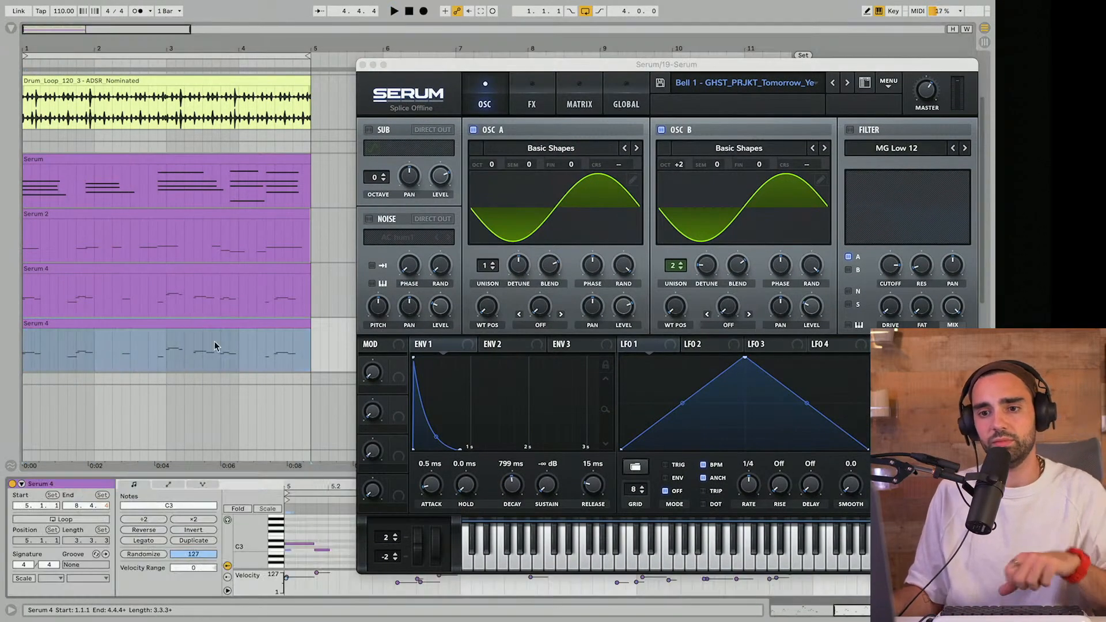
click(338, 537)
key(super+a)
key(shift+Up)
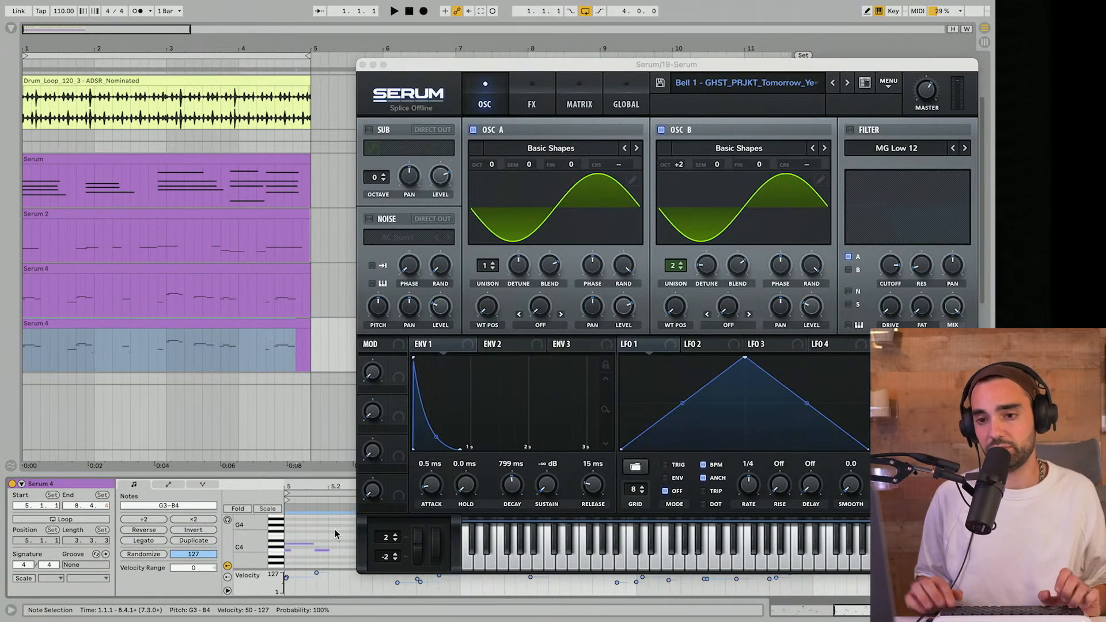
key(space)
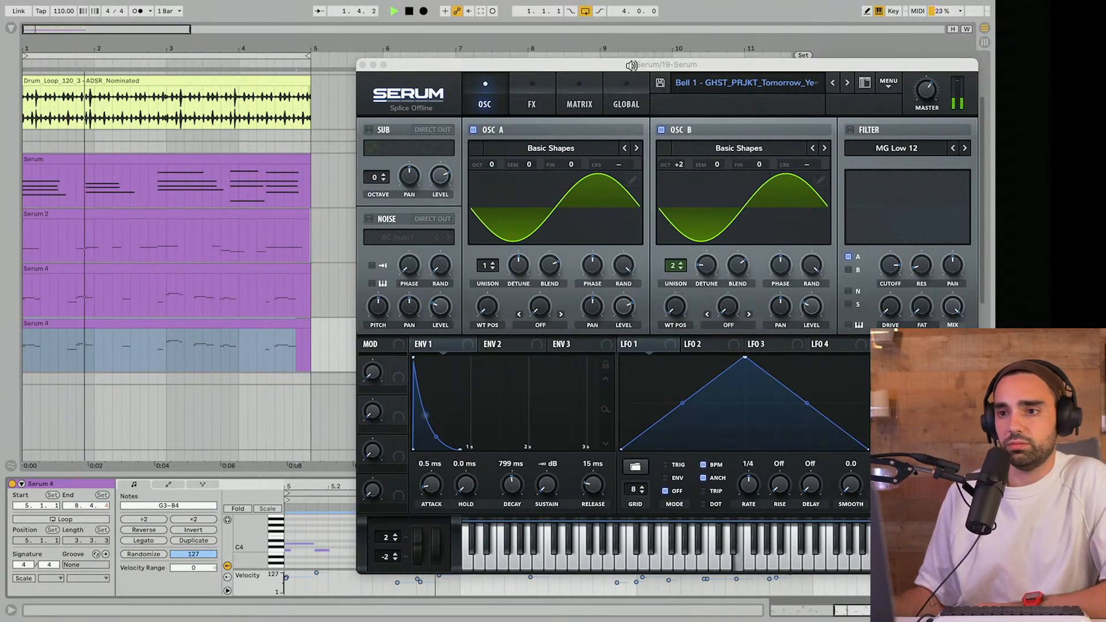
Step: Audition the presets Chords 1, Keys, Keys 2 and Marimba in turn, raising track 19 to -17.2 dB, and settle on Melodic Keys
drag(631, 65, 378, 52)
click(592, 66)
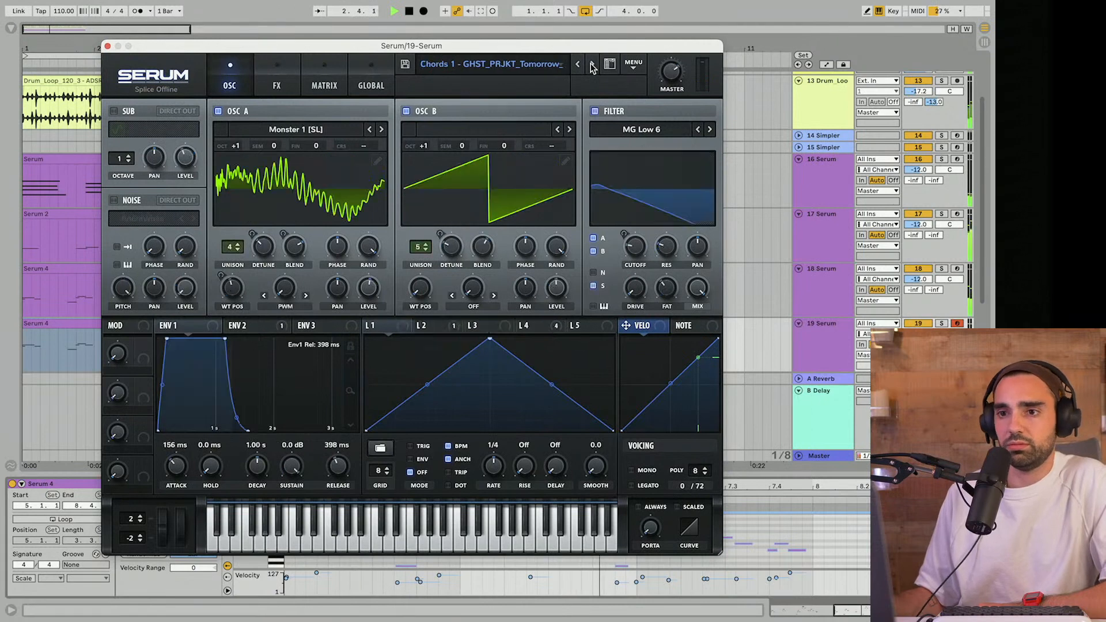
click(592, 65)
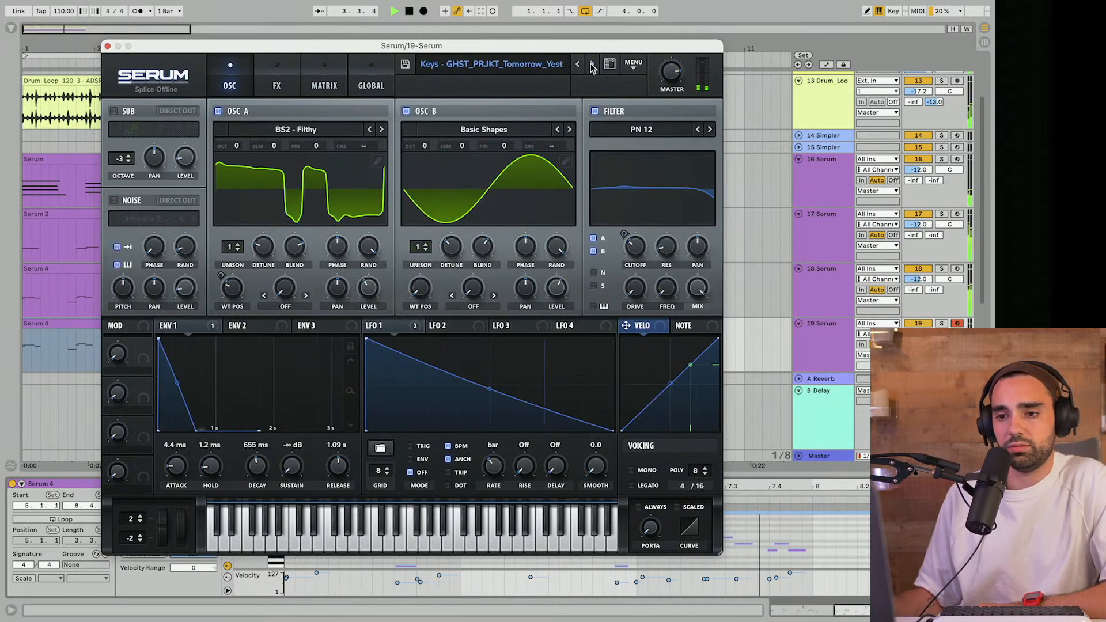
click(592, 65)
drag(917, 334, 918, 331)
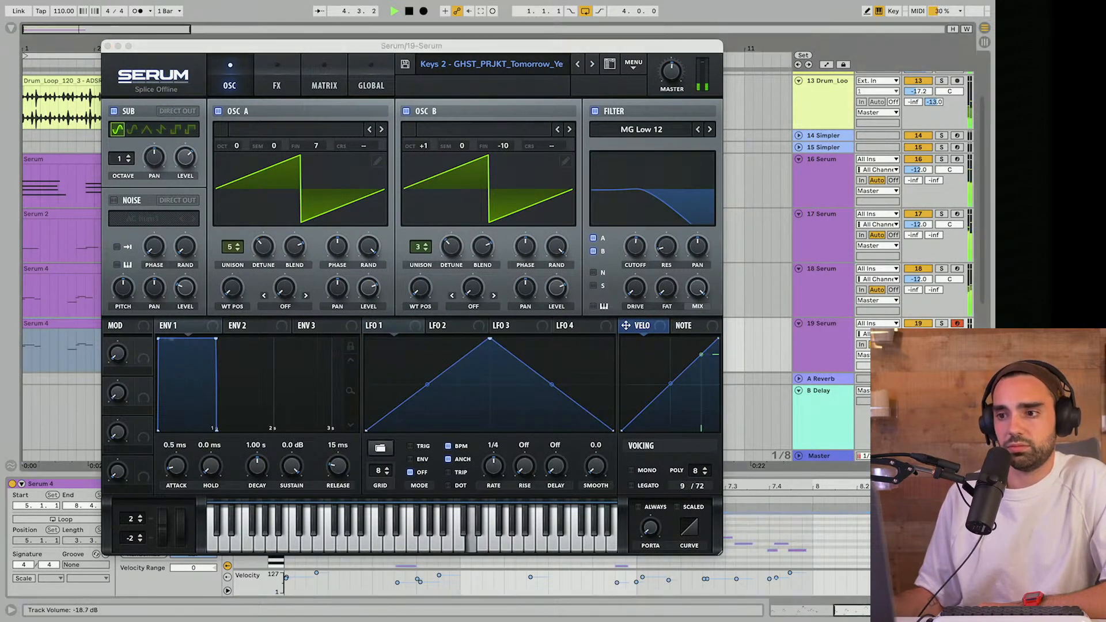
click(592, 65)
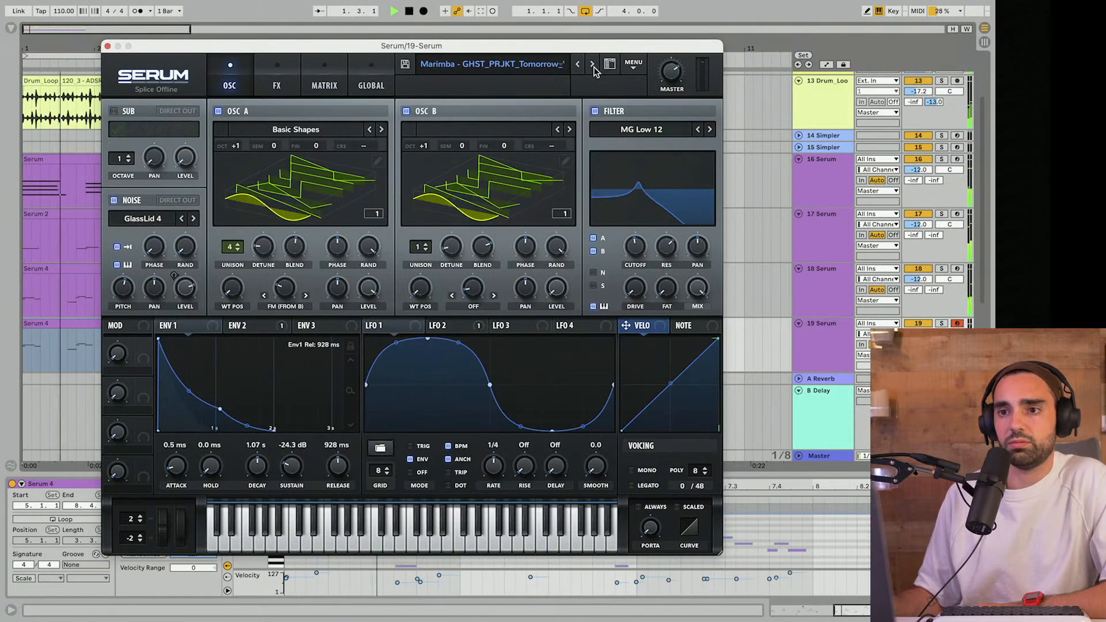
drag(918, 334, 918, 331)
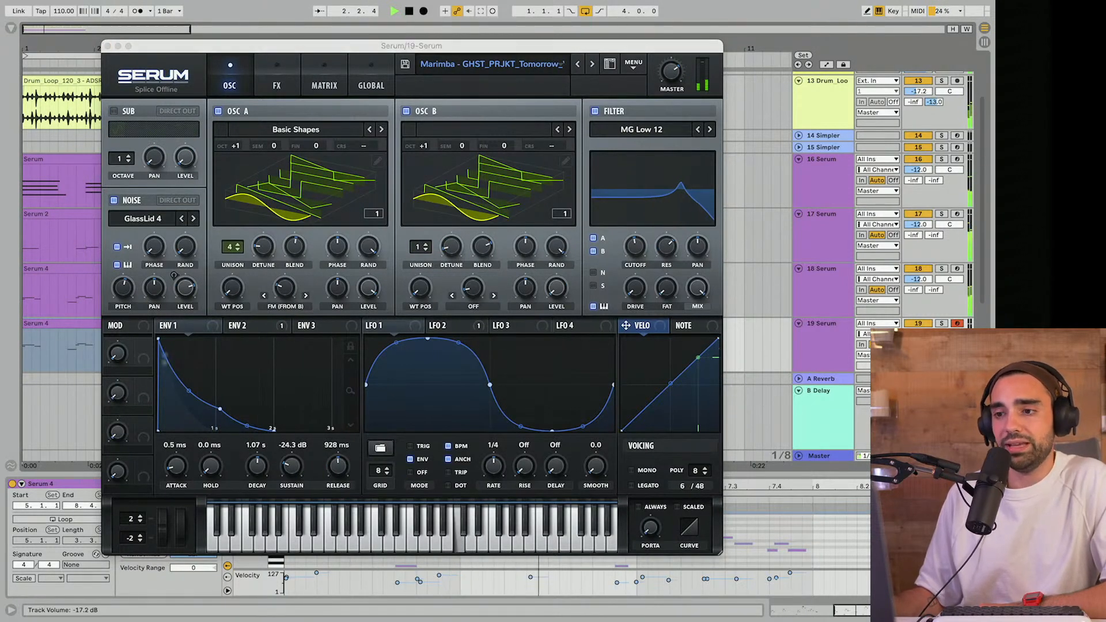
click(596, 68)
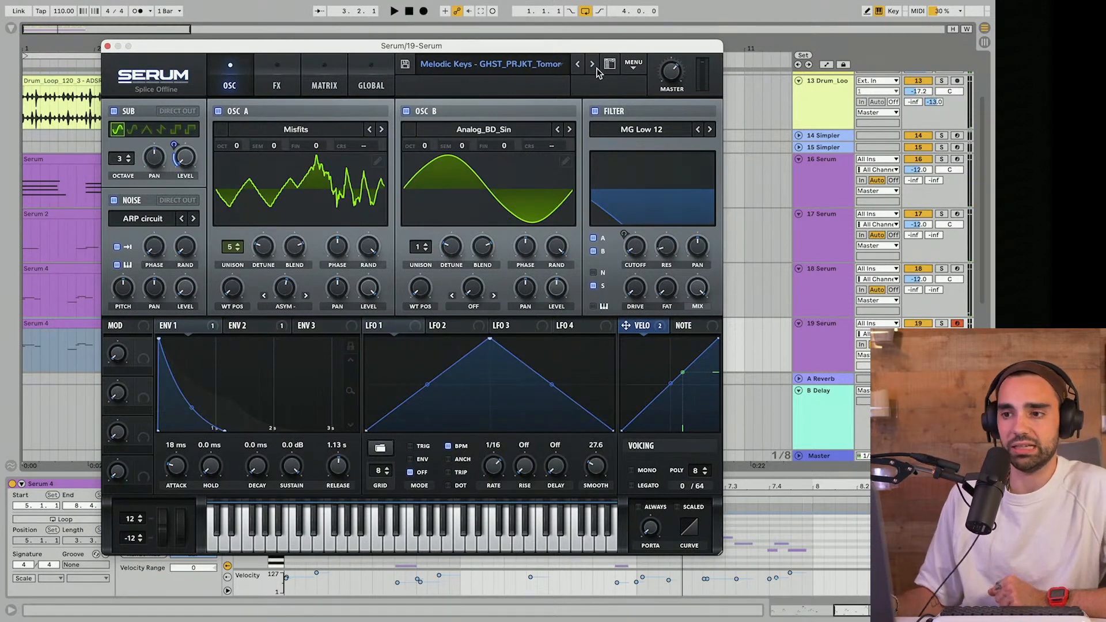
Step: Play the loop with the Melodic Keys preset and lower track 19's volume to -19.9 dB
key(space)
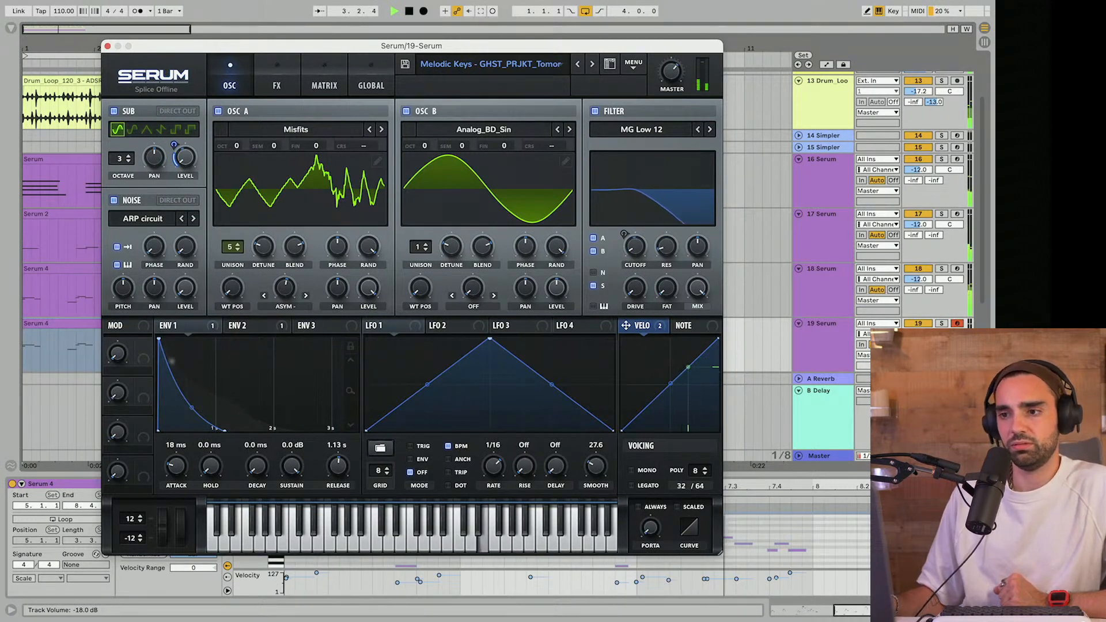
drag(918, 335, 918, 340)
key(space)
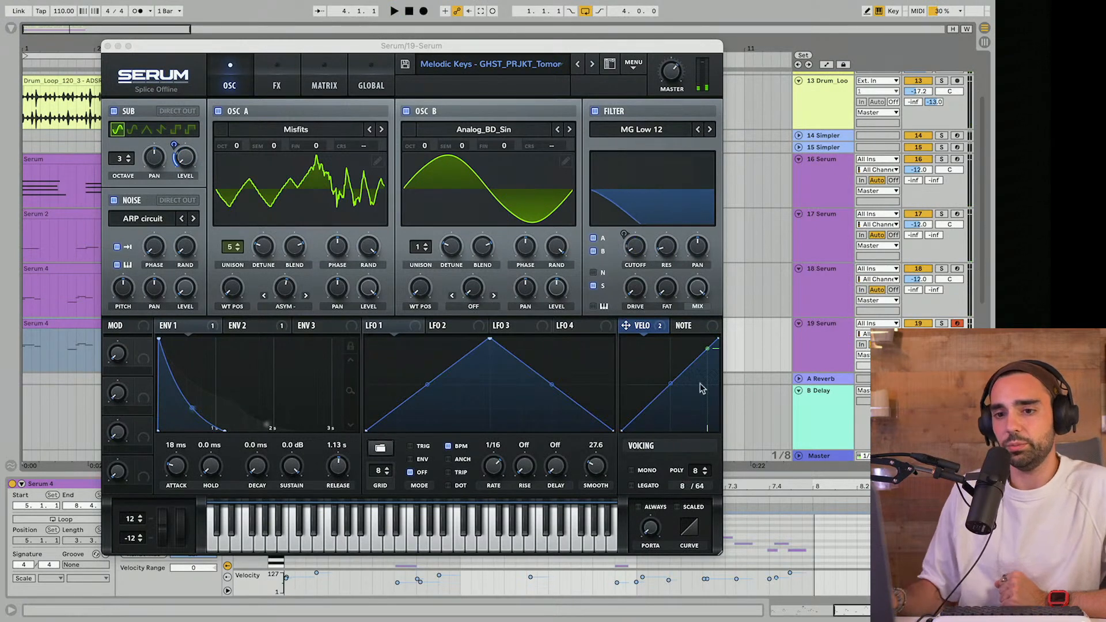
Step: Set the attack of Serum's Envelope 1 to 27 ms while listening to the loop
drag(163, 344, 159, 340)
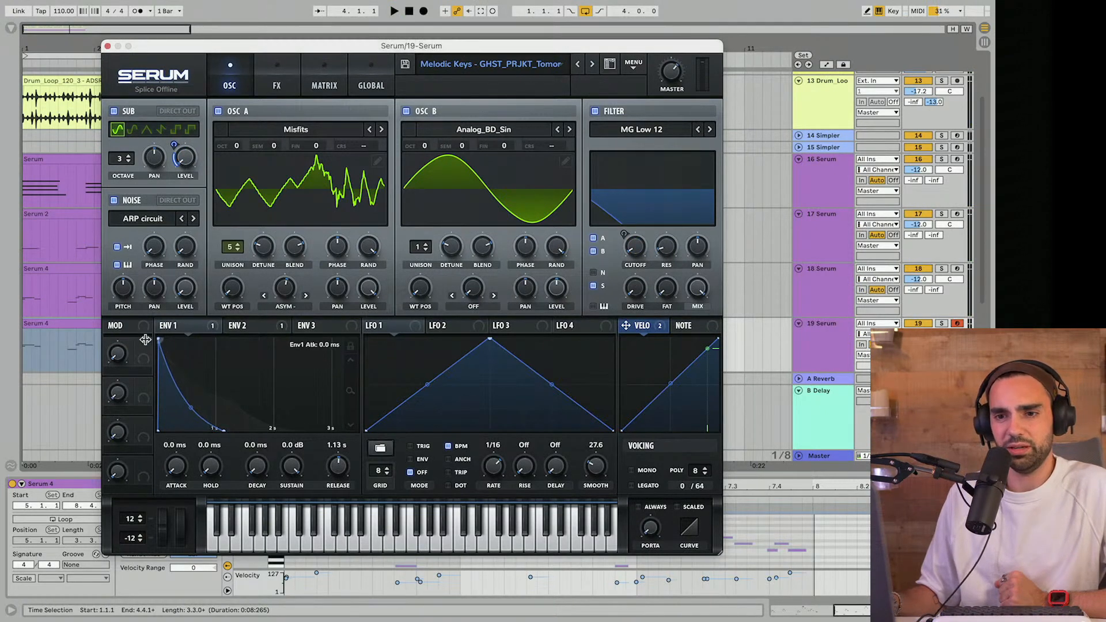
key(space)
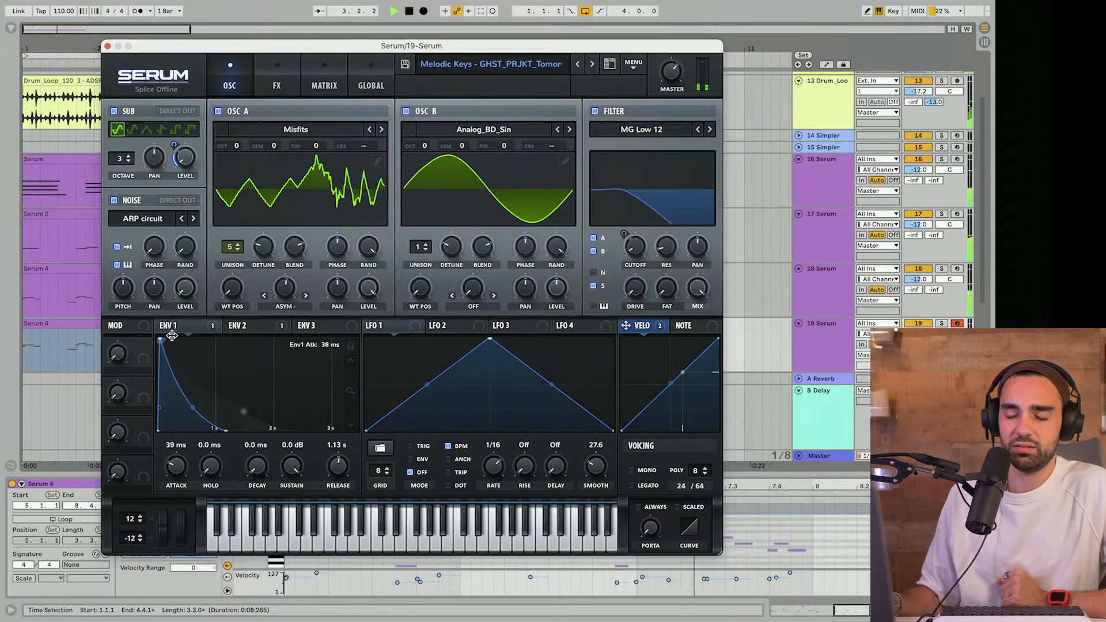
drag(170, 337, 170, 341)
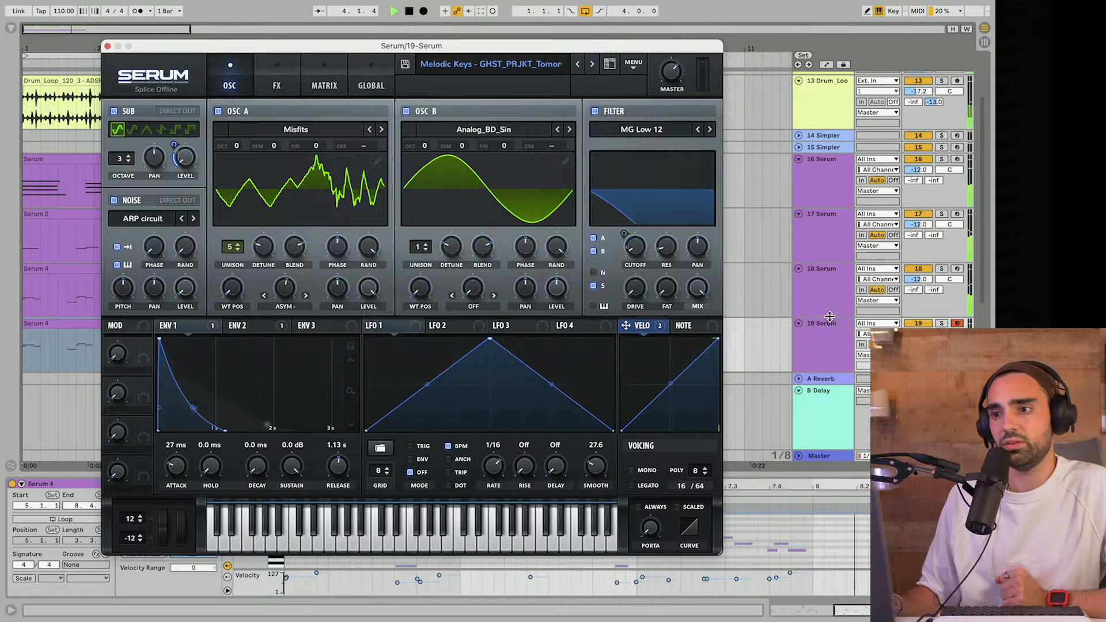
Step: Switch track 19 off and back on to compare the mix without it, and close the Serum window
scroll(940, 292, down, 1)
click(916, 316)
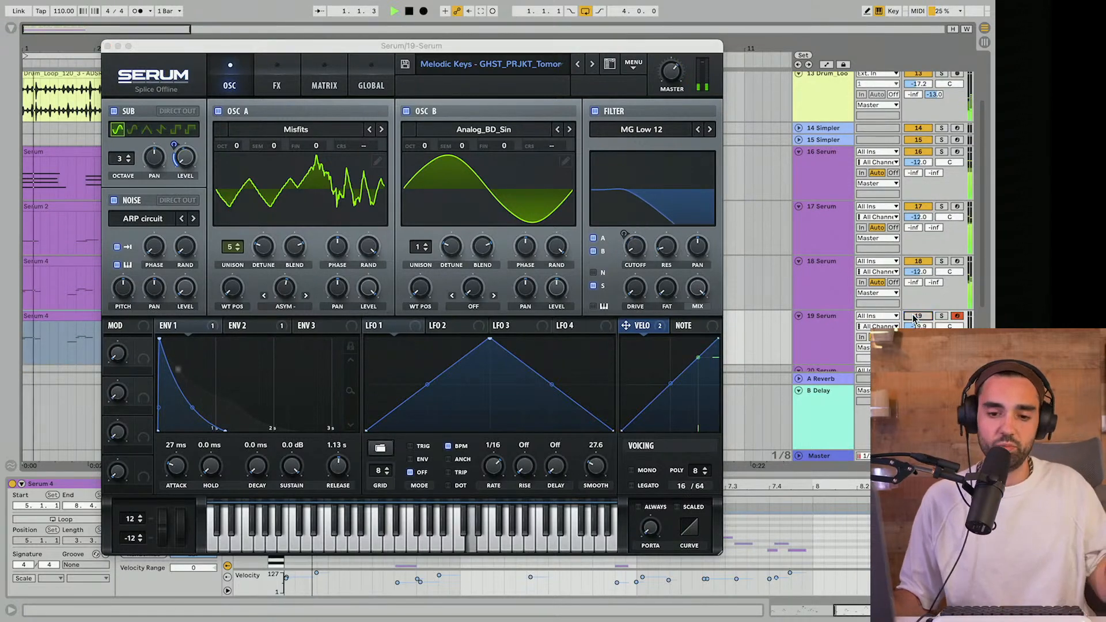
click(916, 316)
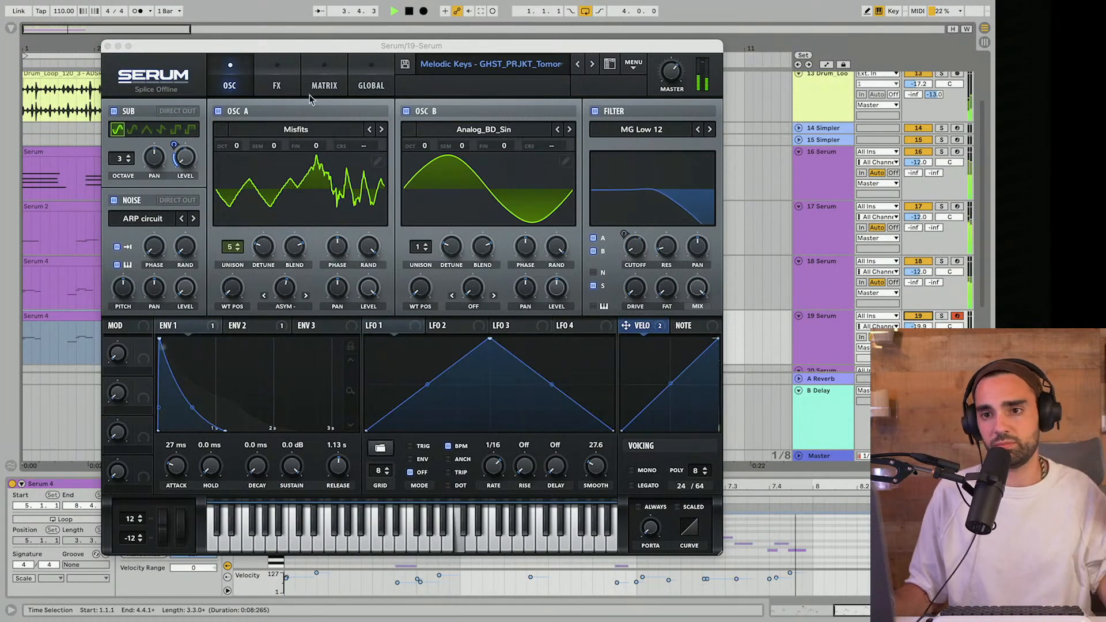
click(108, 46)
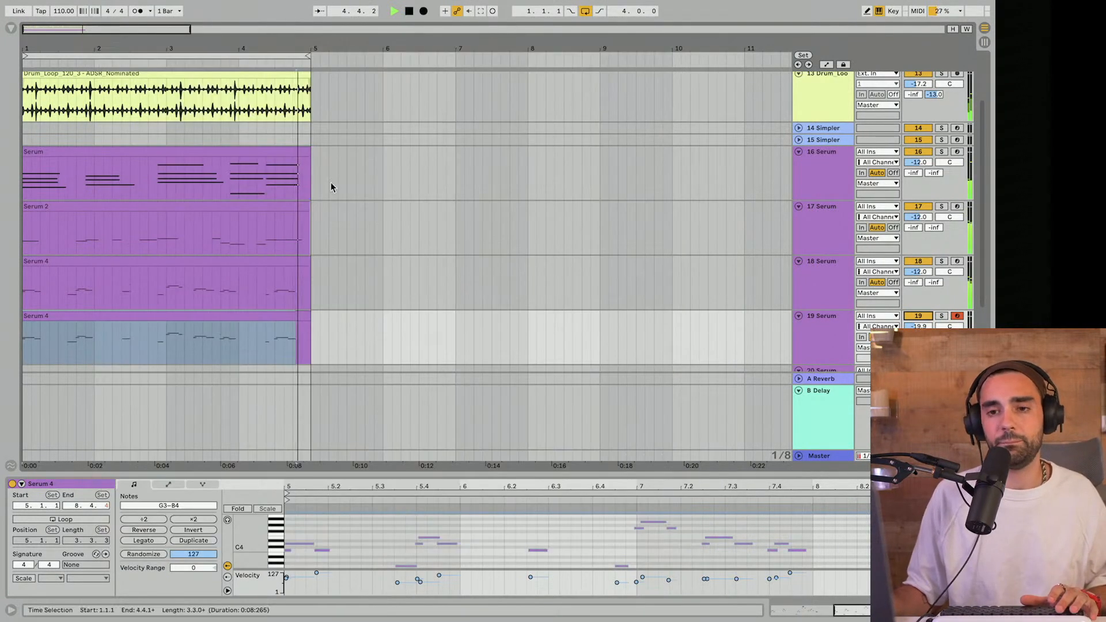
Step: Unfold the 2 Drums group to examine its kick, snare and hi-hat tracks during playback, and fold it again
scroll(330, 183, up, 3)
key(plus)
key(plus)
key(plus)
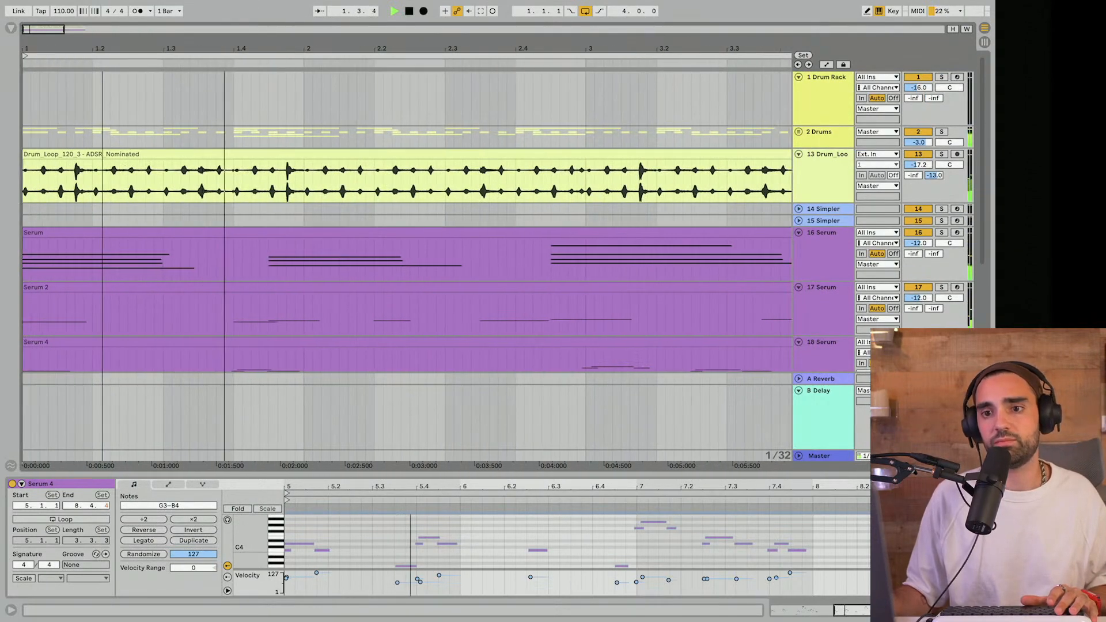
key(space)
click(798, 132)
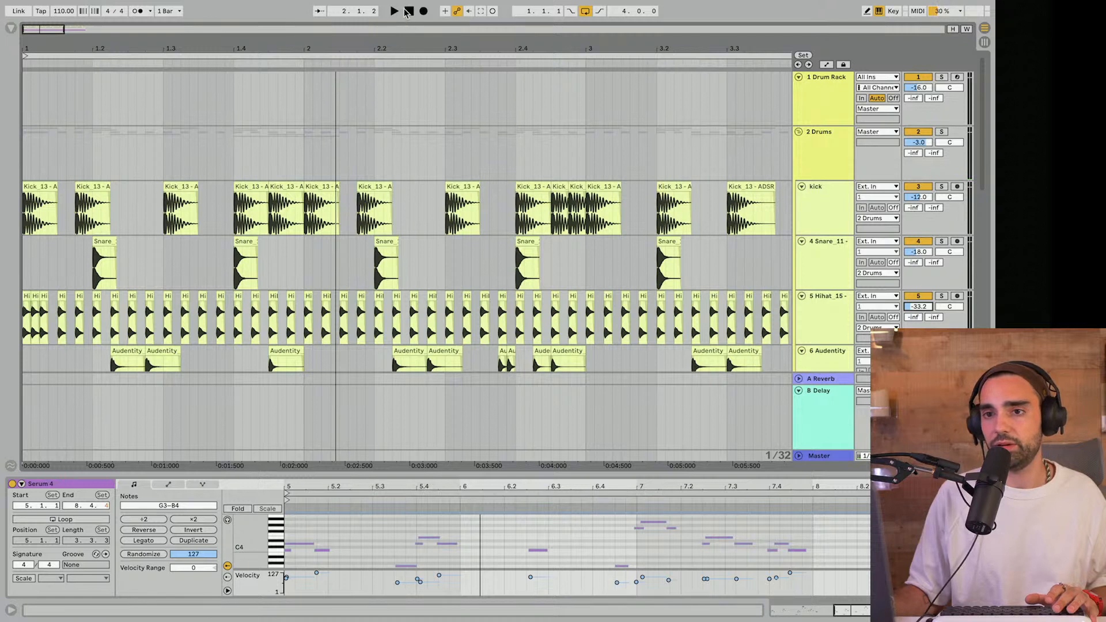
key(space)
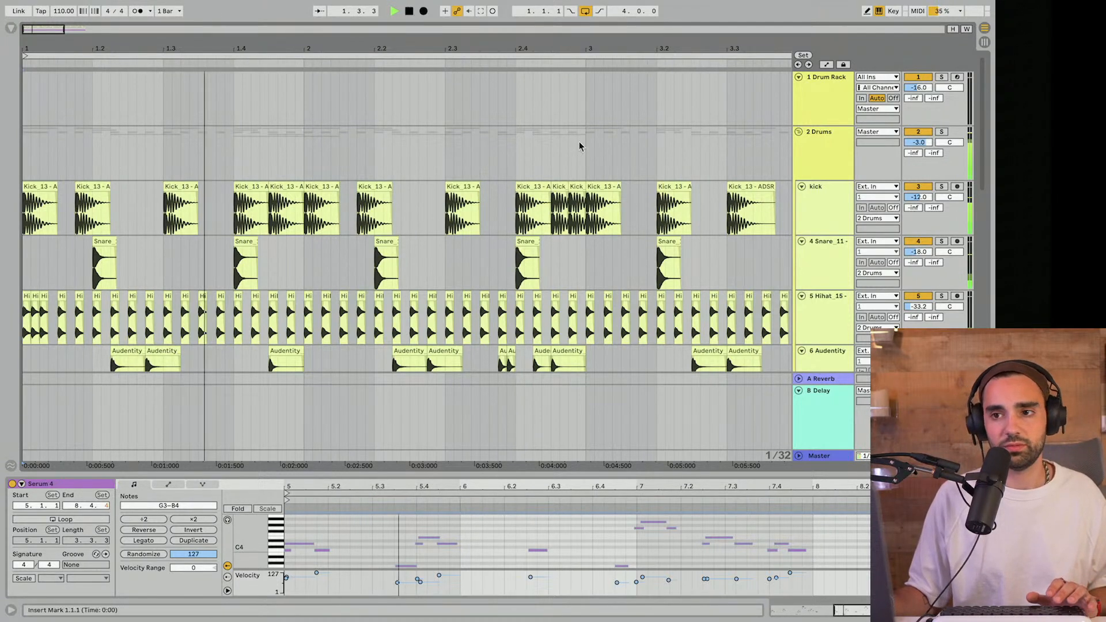
scroll(743, 223, down, 1)
click(804, 137)
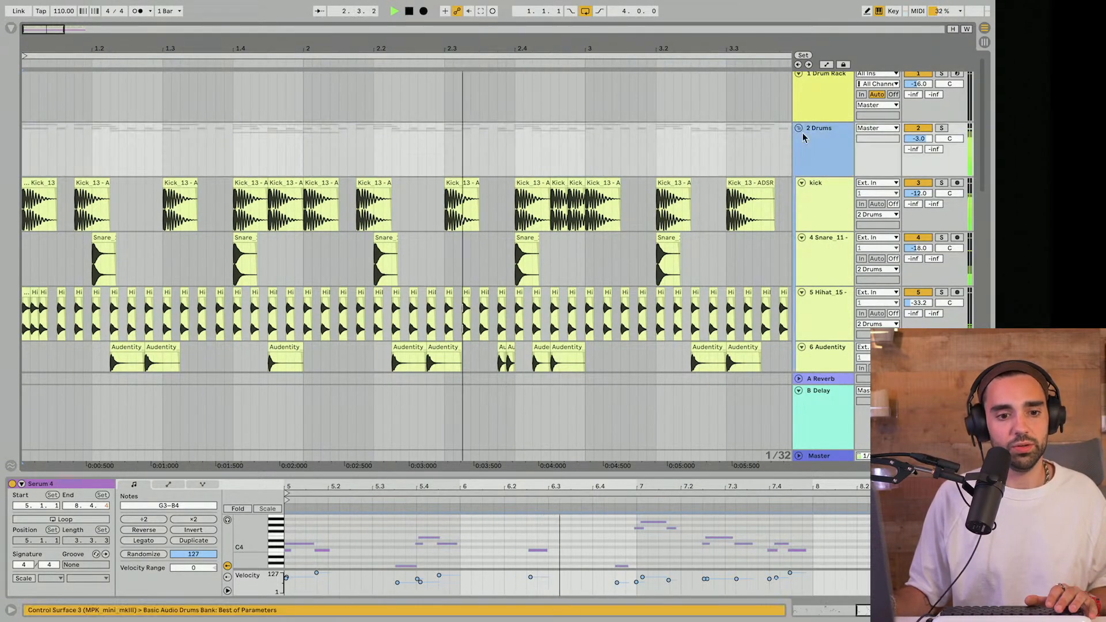
click(799, 128)
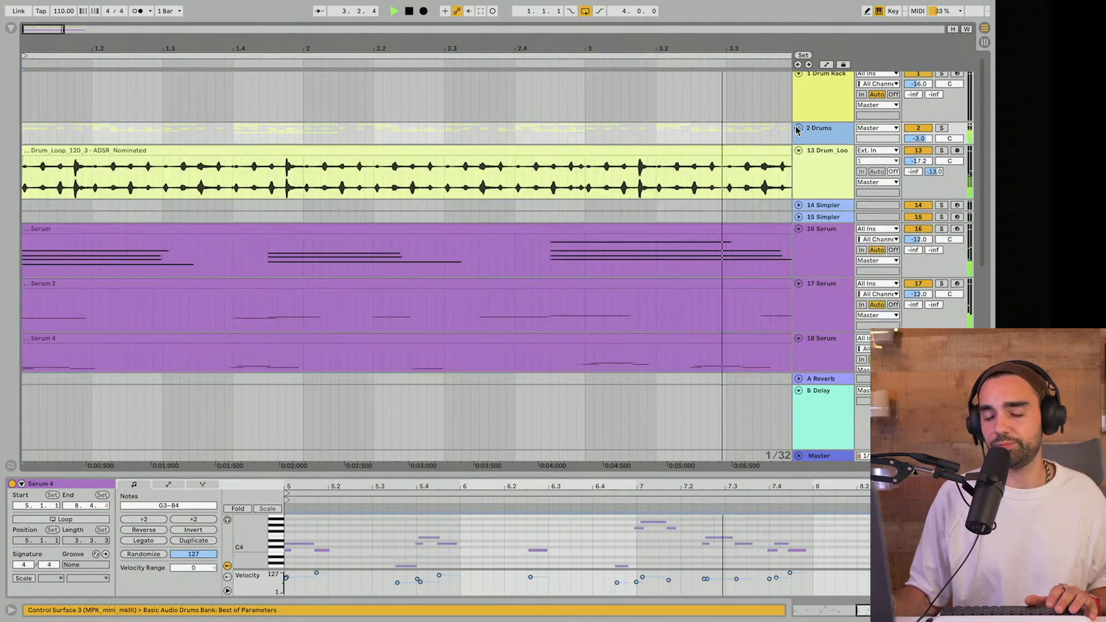
Step: Hide the clip detail view and zoom the arrangement out to show the whole four-bar loop
click(767, 542)
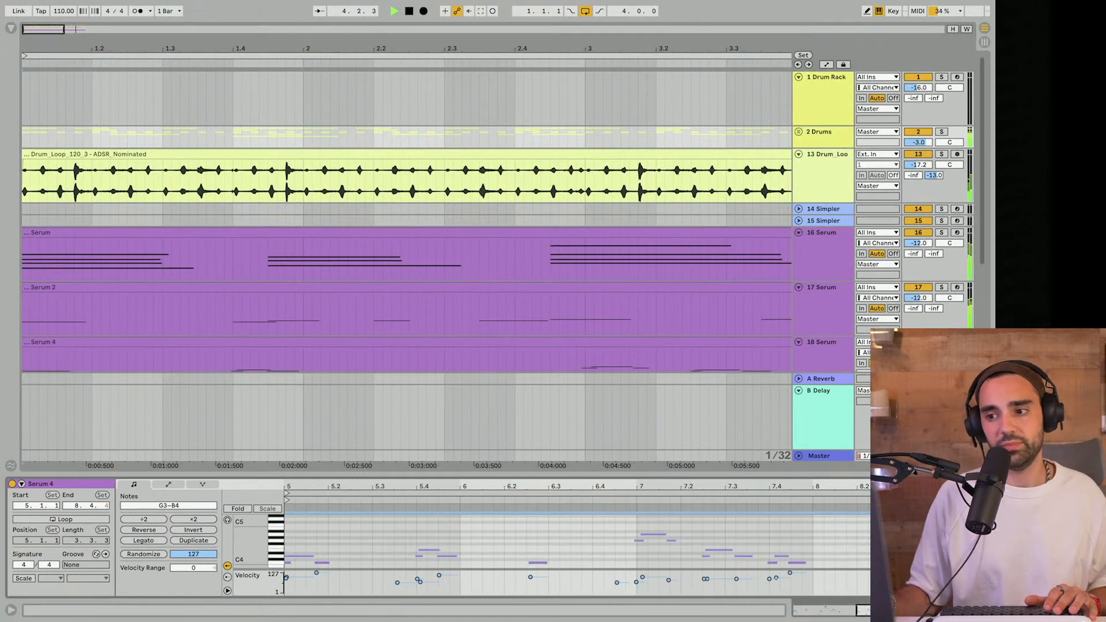
click(984, 610)
drag(172, 45, 172, 7)
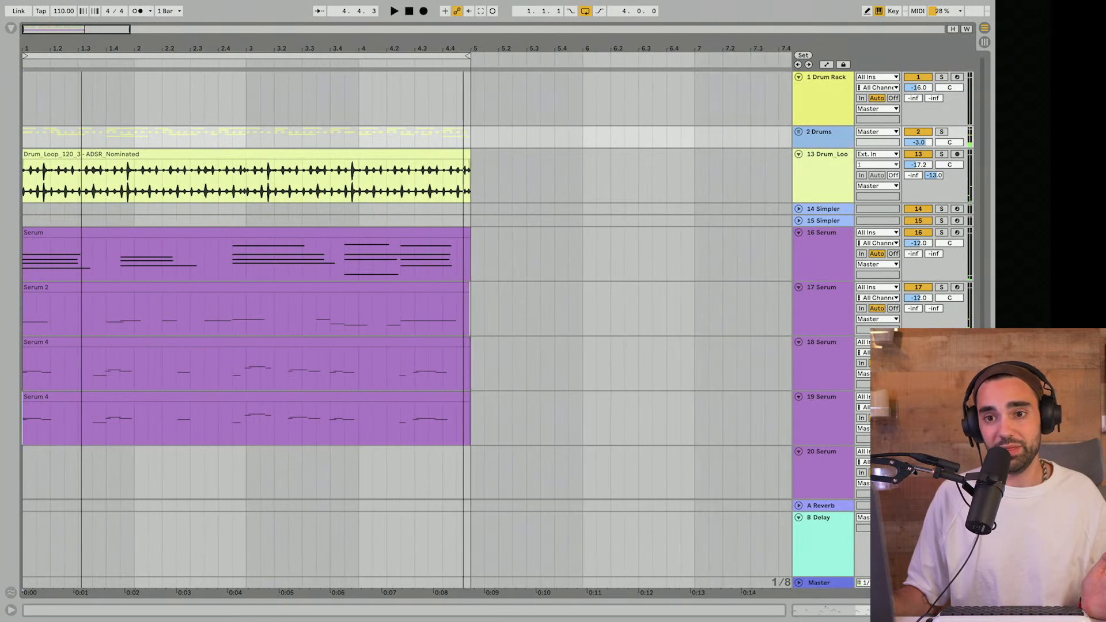
Step: Add a Compressor from the Dynamics audio effects to track 19 Serum
click(827, 287)
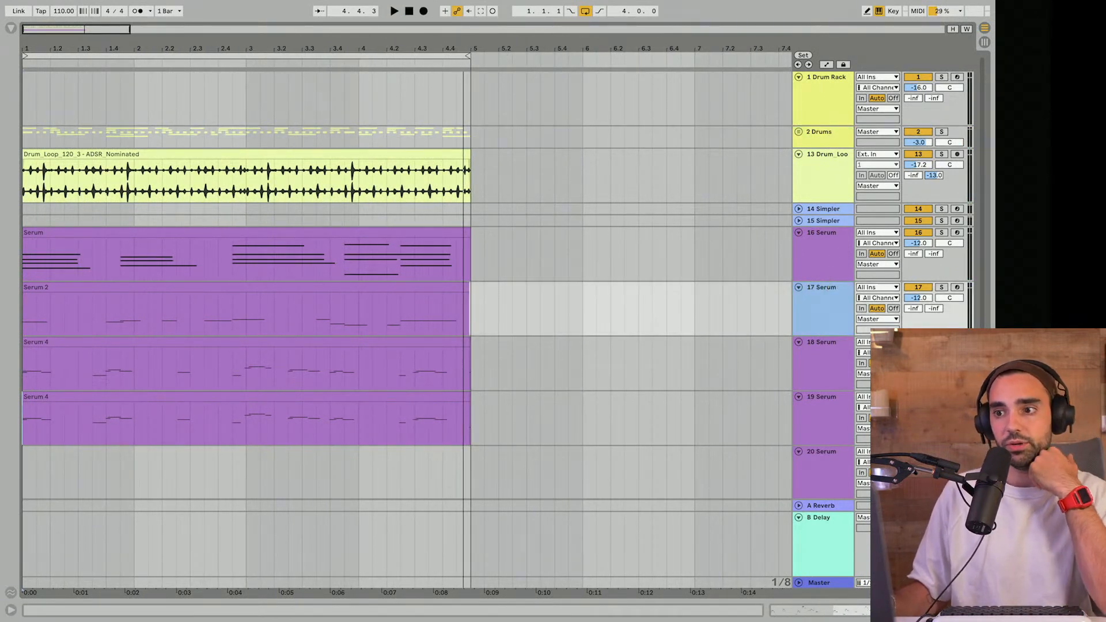
click(824, 256)
click(11, 32)
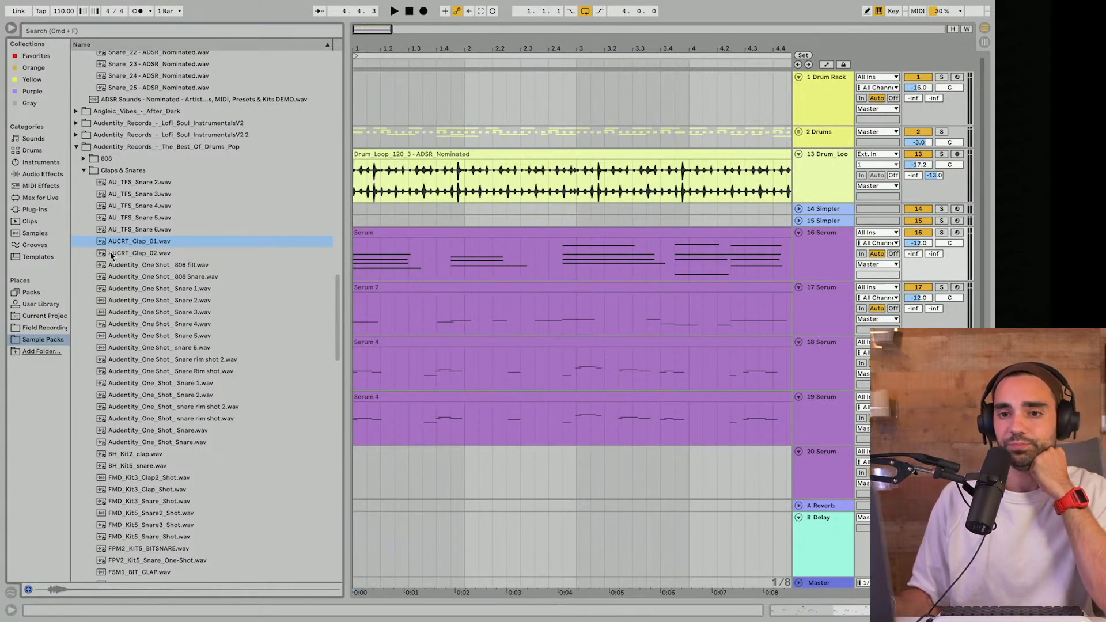
click(43, 173)
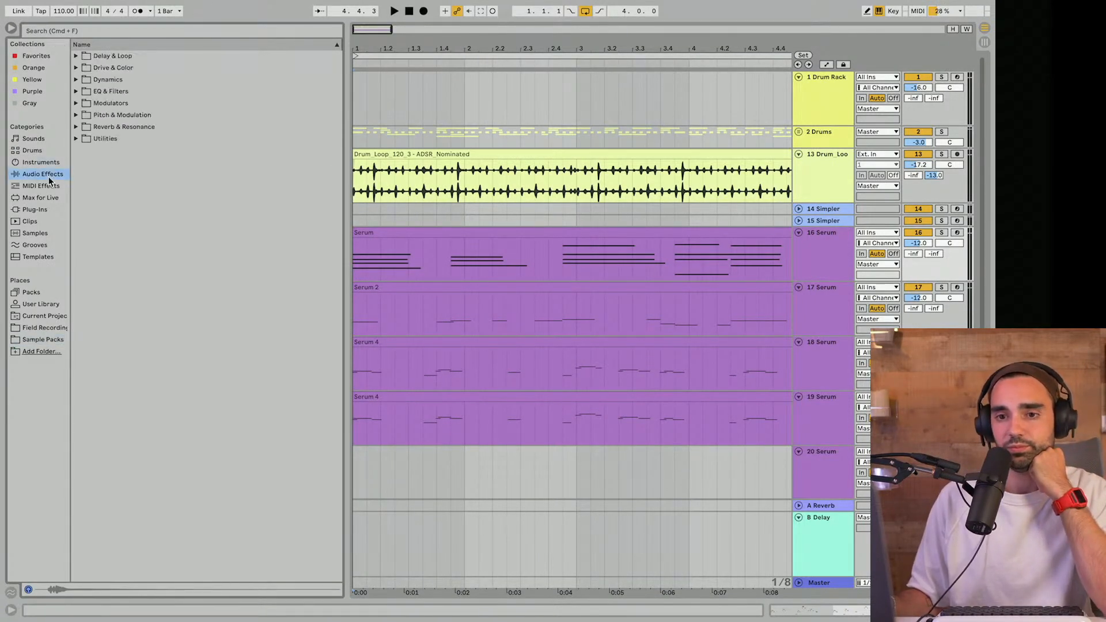
click(75, 92)
click(76, 92)
click(76, 80)
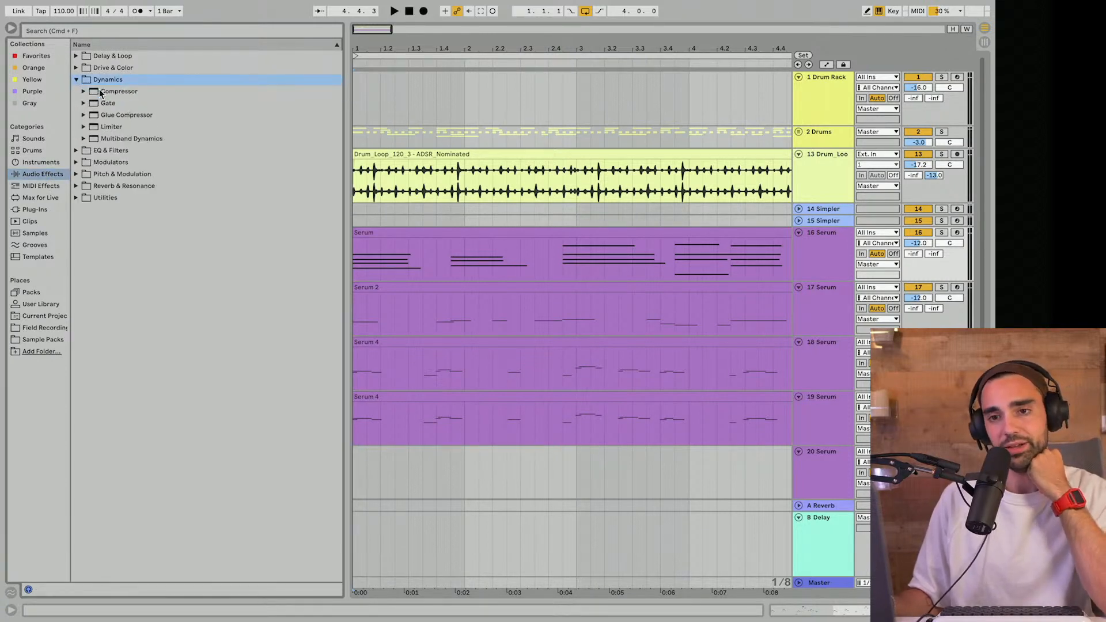
drag(101, 94, 513, 240)
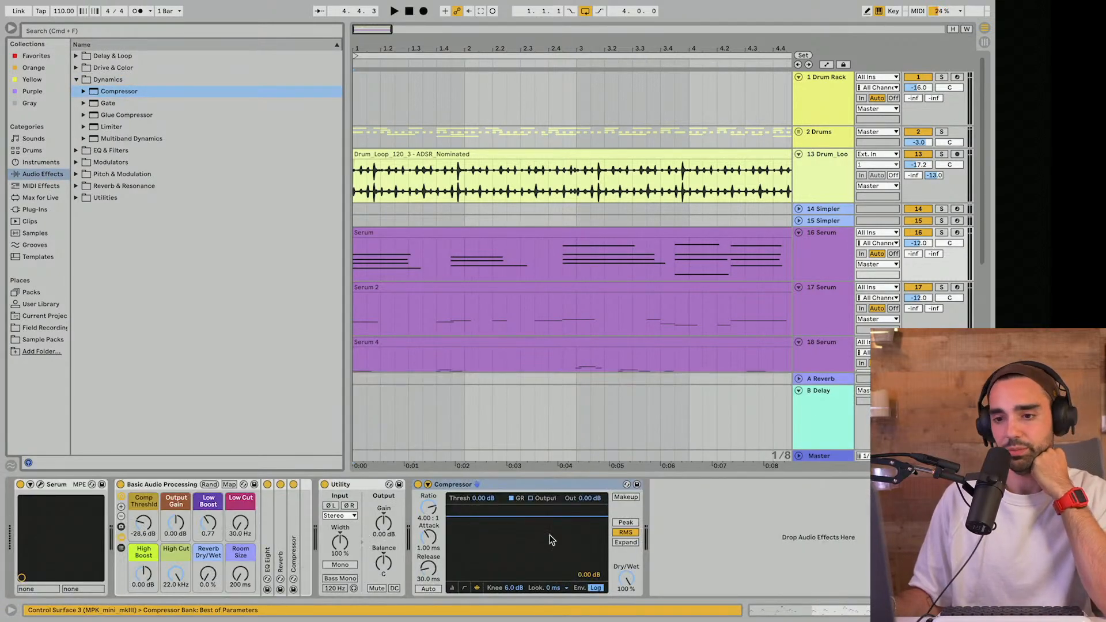
Step: Set the compressor's sidechain input to the kick and lower its threshold to -23.2 dB while the loop plays
click(430, 485)
click(436, 515)
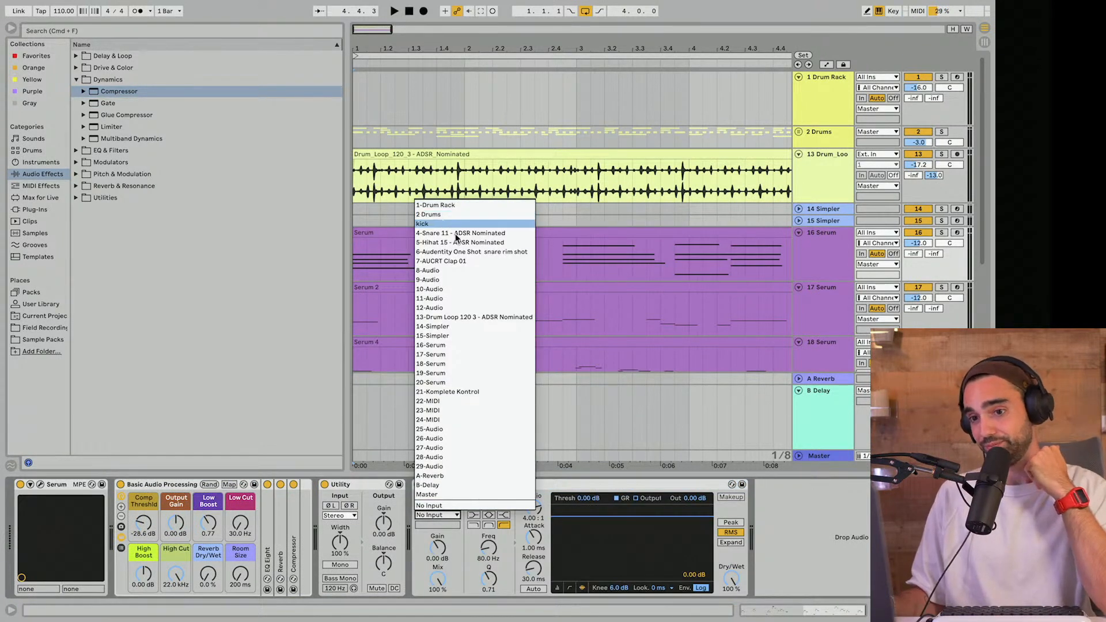
click(443, 224)
key(space)
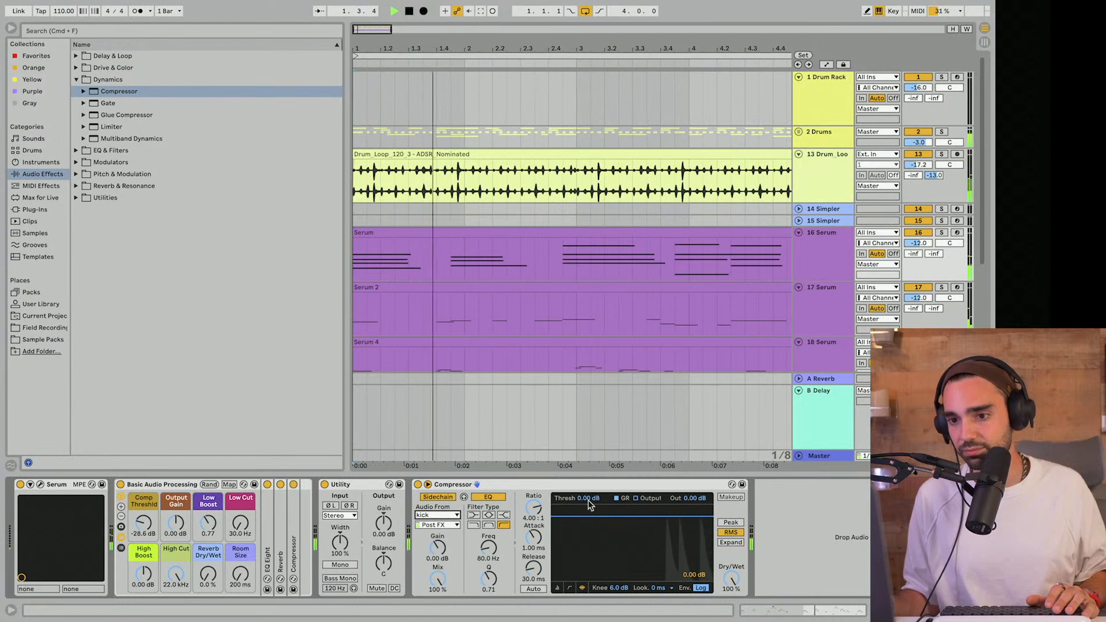
drag(585, 498, 585, 535)
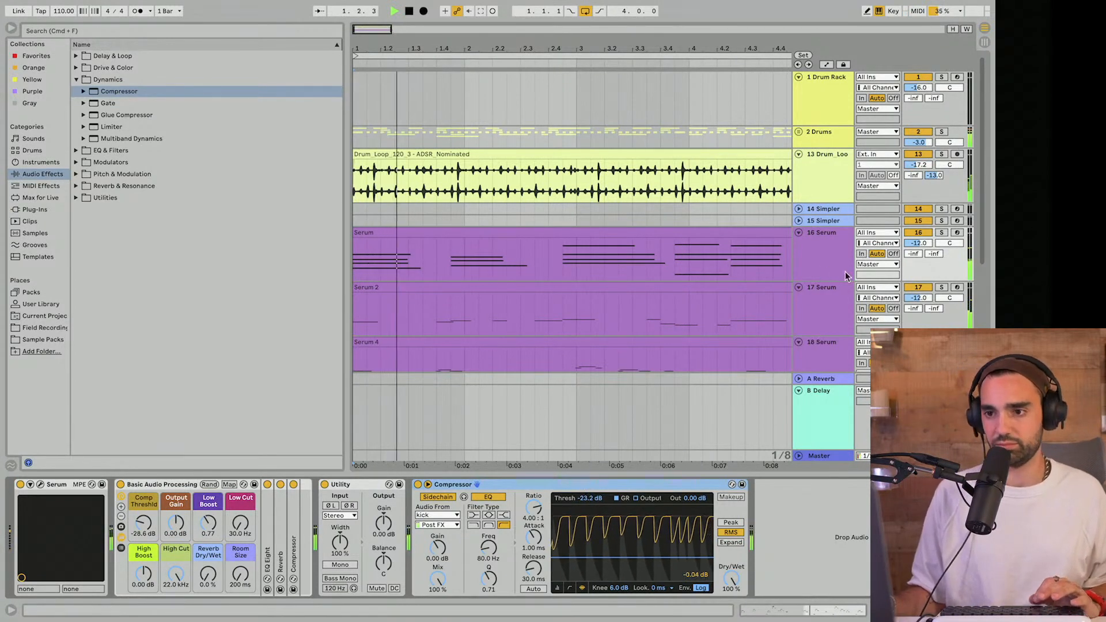
Step: Remove the sidechained compressor from track 19 and restore it to compare the loop with and without it
key(space)
key(Delete)
key(super+z)
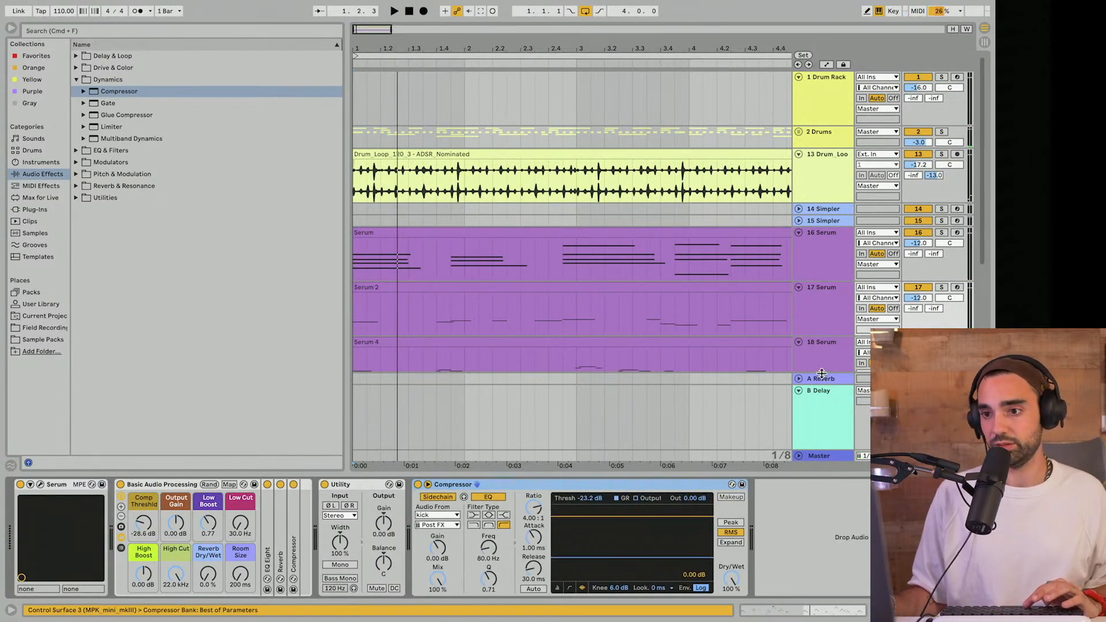
key(super+shift+z)
key(super+z)
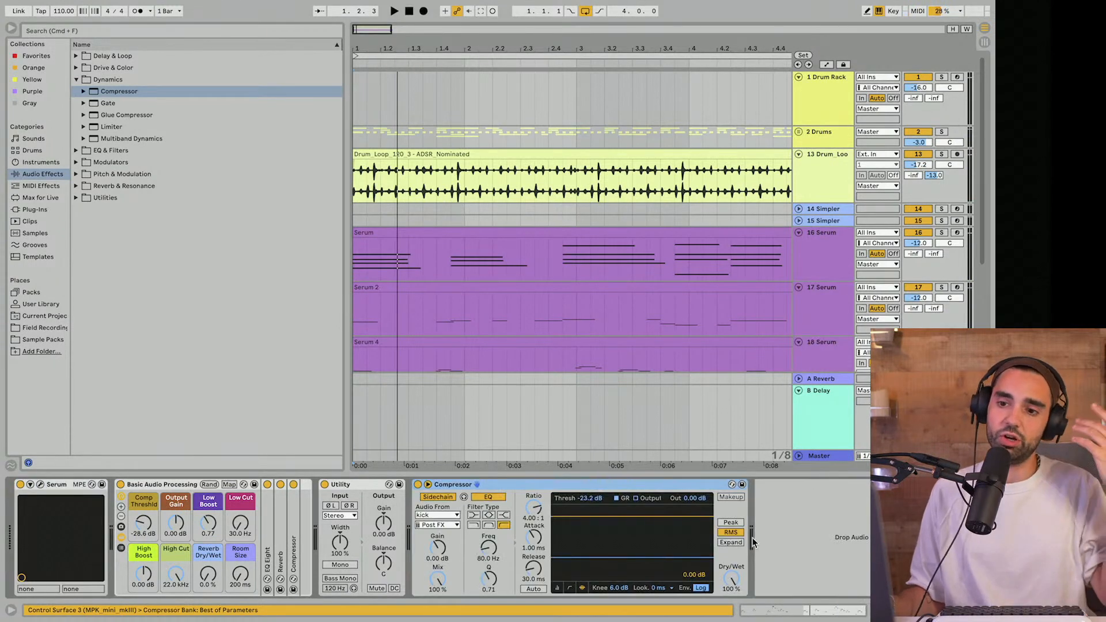
scroll(662, 279, down, 5)
key(space)
key(Delete)
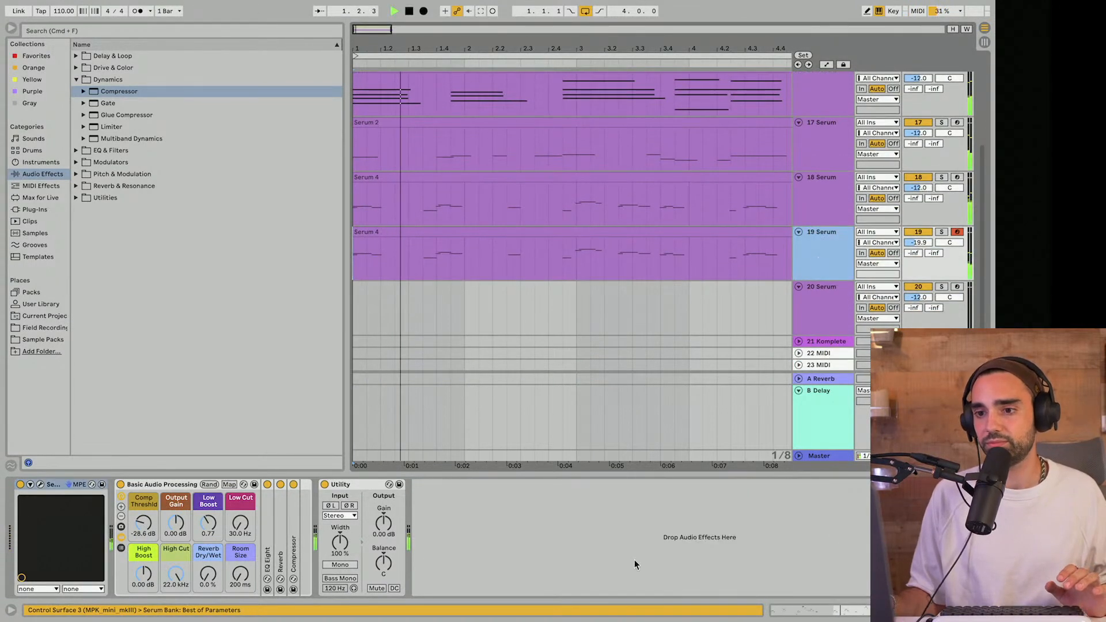
key(super+z)
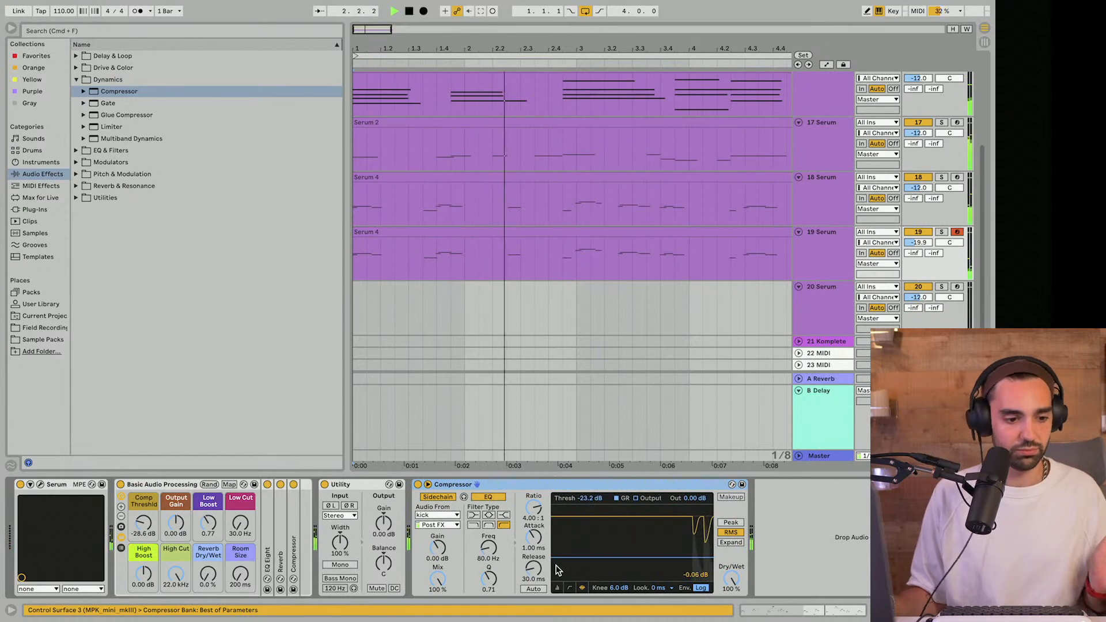
Step: Hide the device view, stop playback and fold all tracks with the whole four-bar loop in view
scroll(479, 406, up, 2)
scroll(478, 406, up, 2)
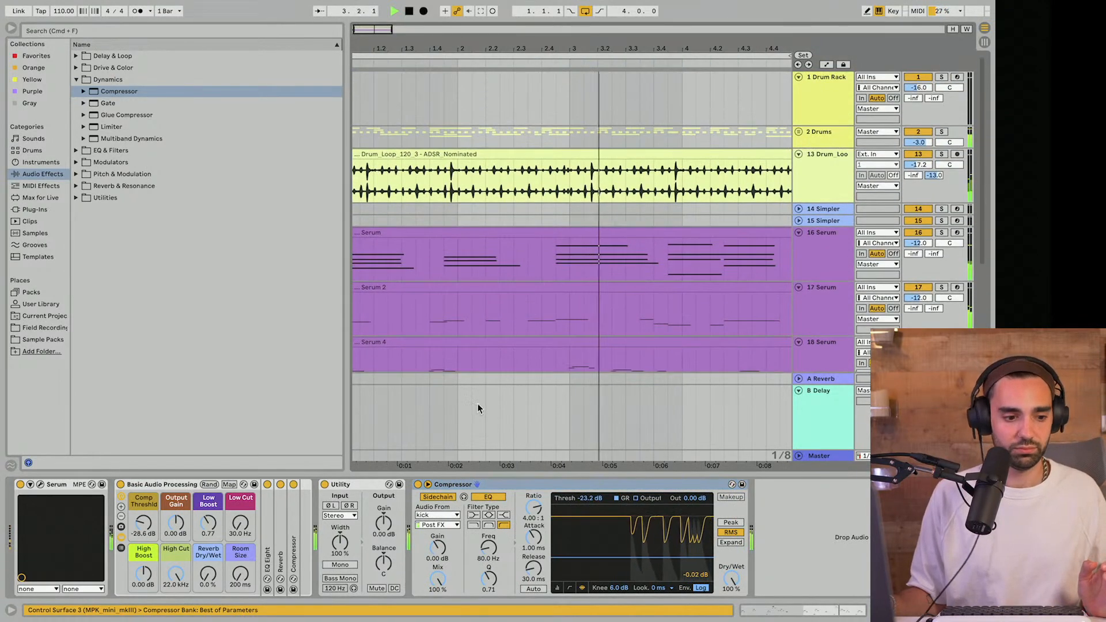
drag(624, 476, 624, 619)
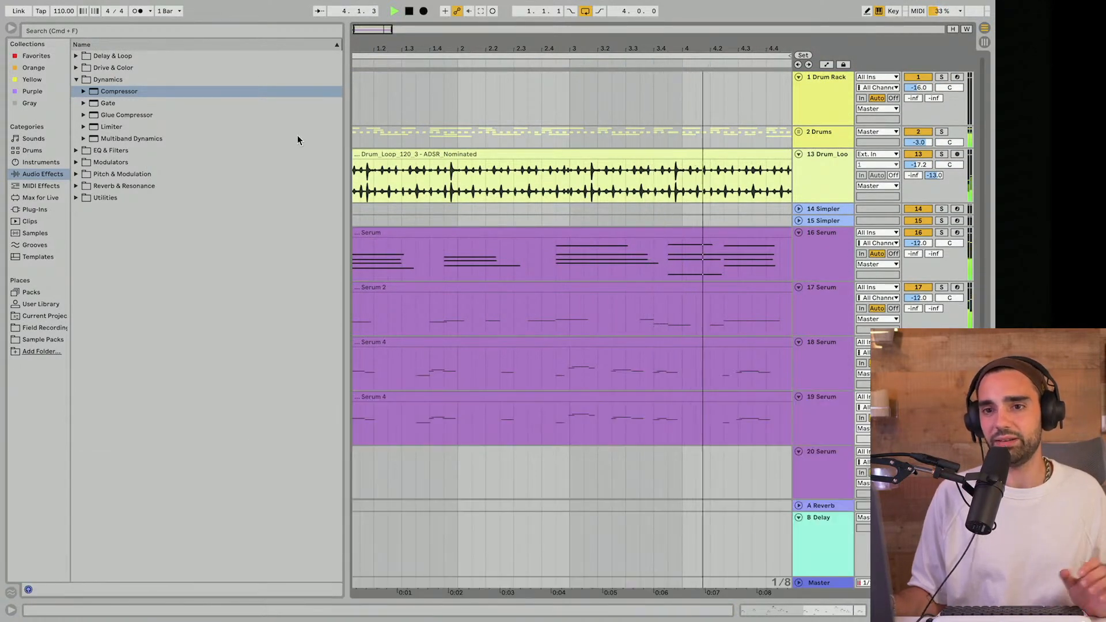
scroll(479, 100, down, 5)
key(space)
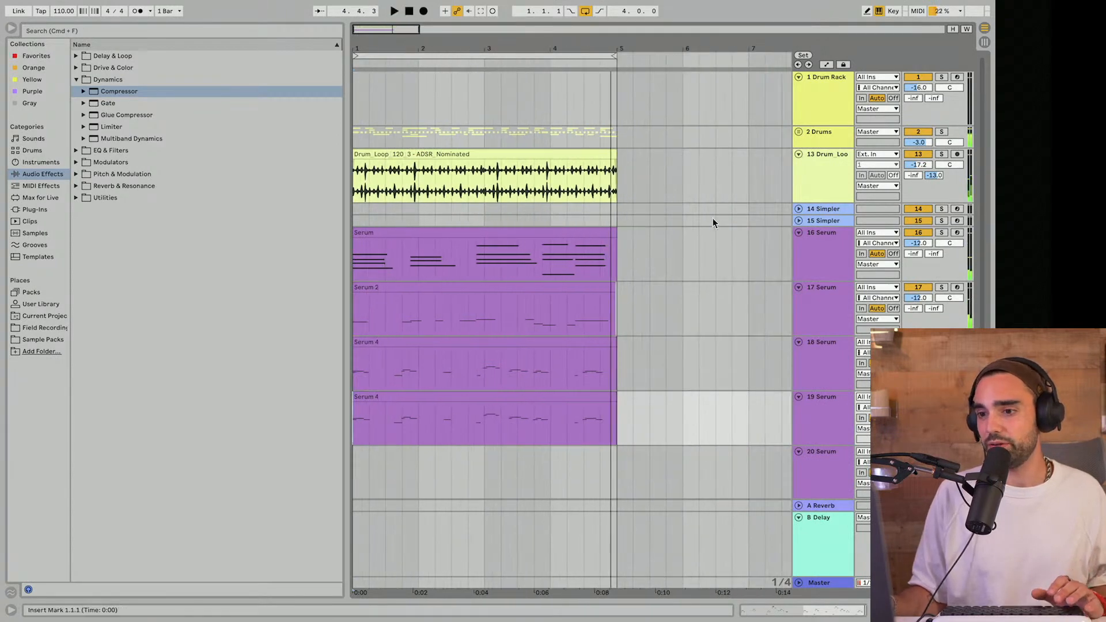
scroll(713, 218, down, 3)
scroll(729, 216, up, 3)
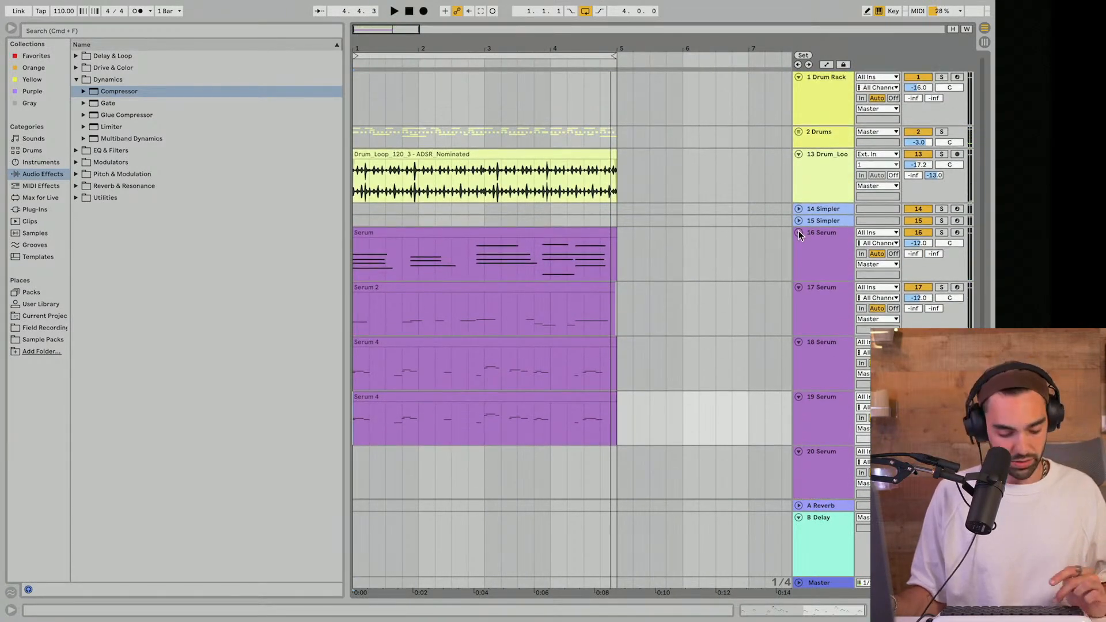
alt+click(799, 232)
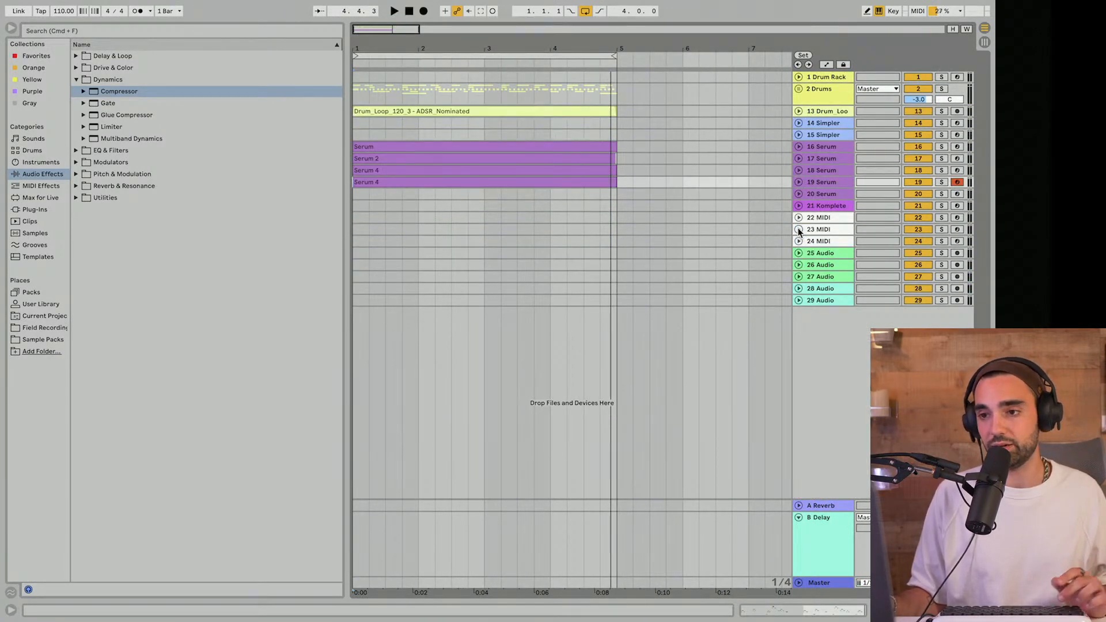
Step: Find the Saucey Audio 808 plug-in by searching the plug-ins for "808" and load it onto track 21
click(820, 206)
click(45, 209)
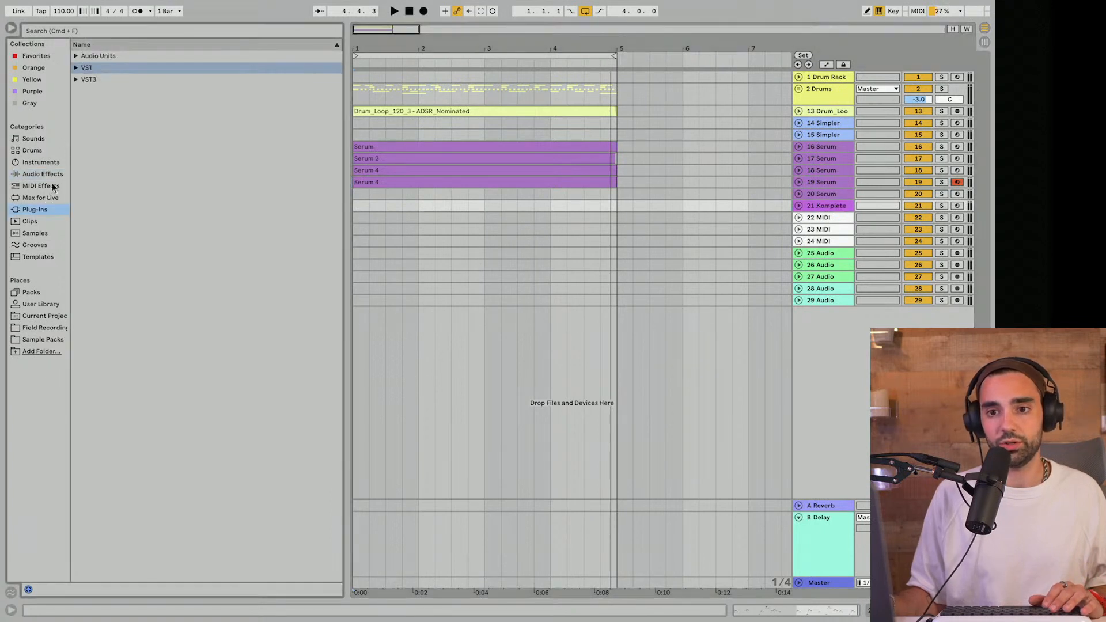
click(72, 30)
text(808)
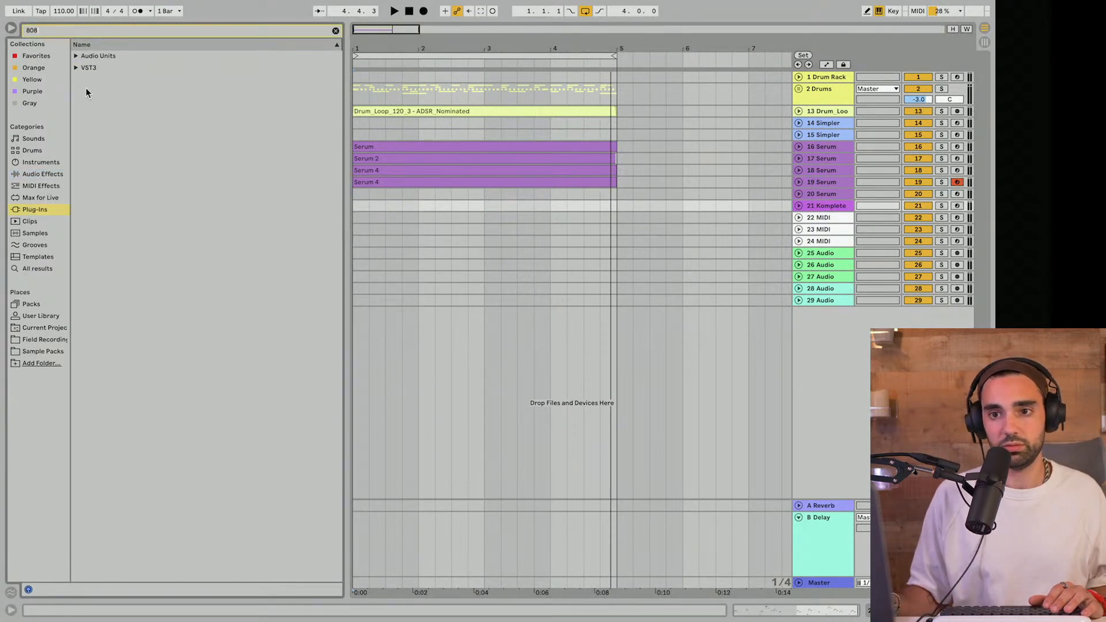
click(75, 68)
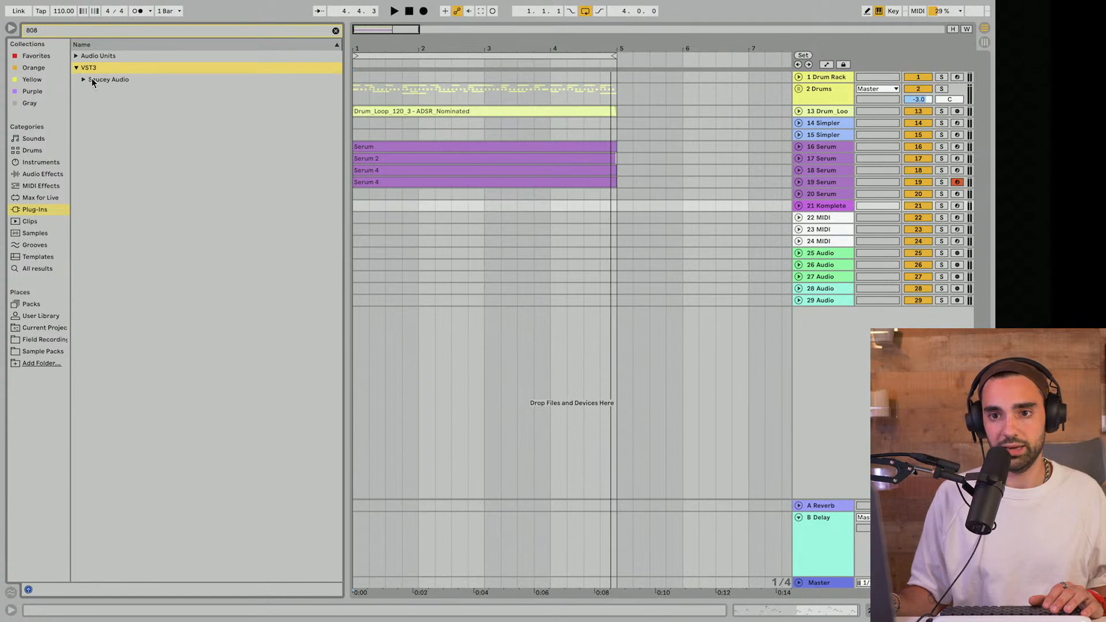
click(92, 81)
drag(101, 91, 566, 240)
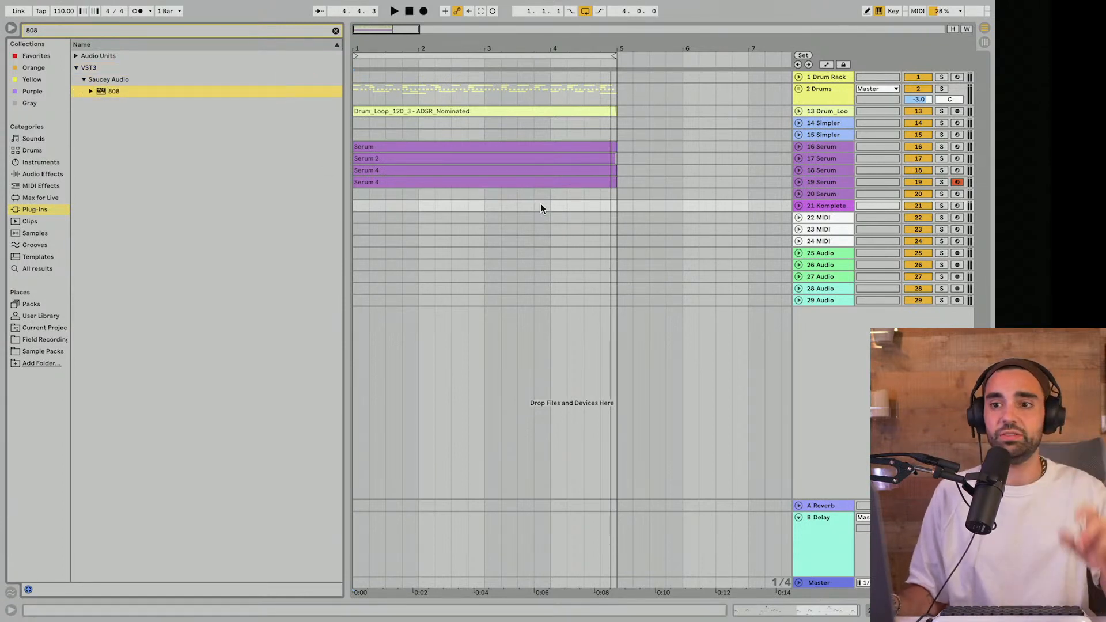
drag(541, 205, 541, 205)
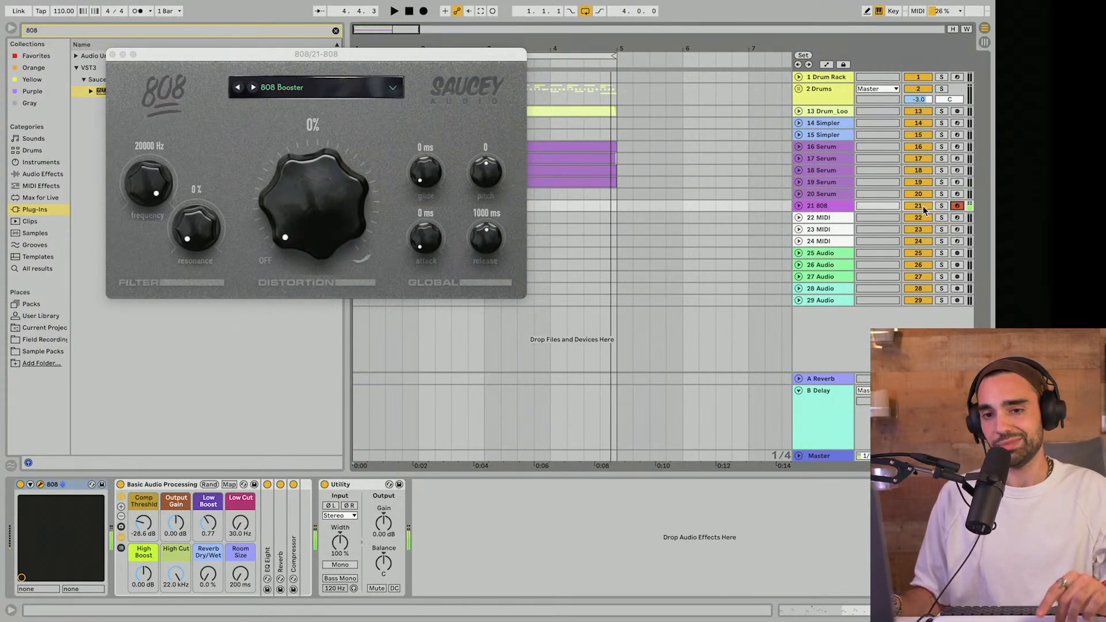
Step: Load the 808 Fame preset from the 808 plug-in's preset browser and audition it over the loop
click(398, 95)
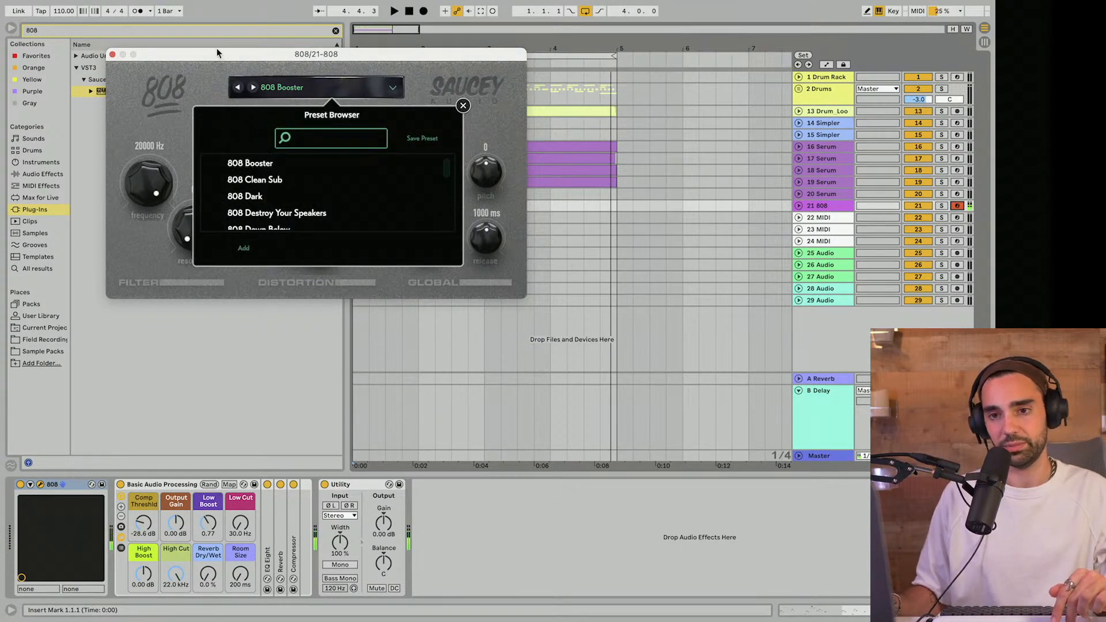
click(464, 105)
key(space)
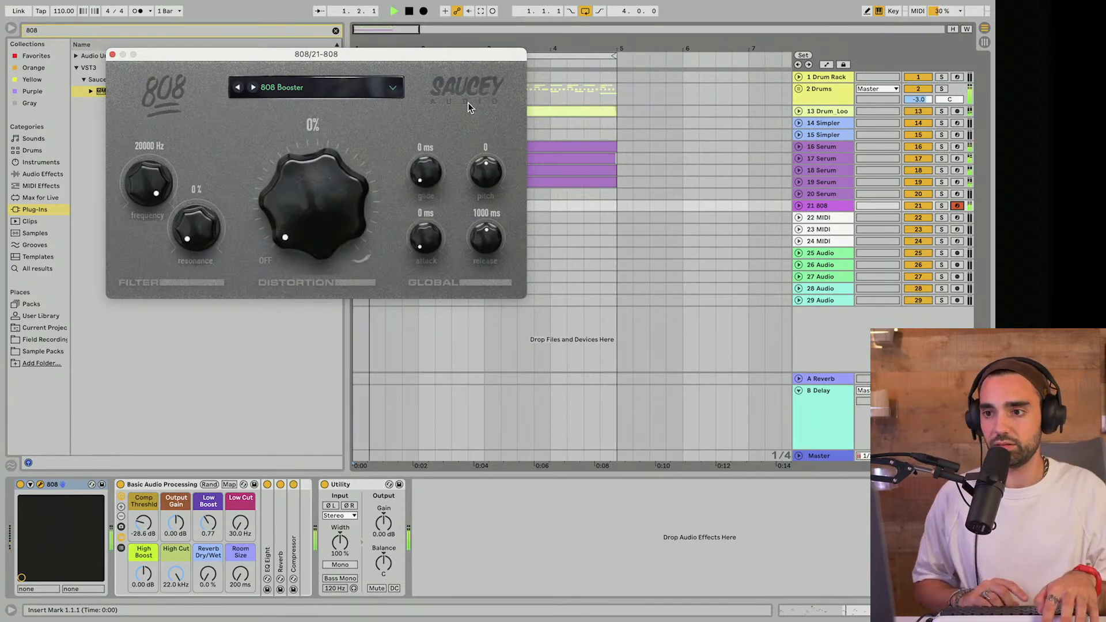
click(387, 87)
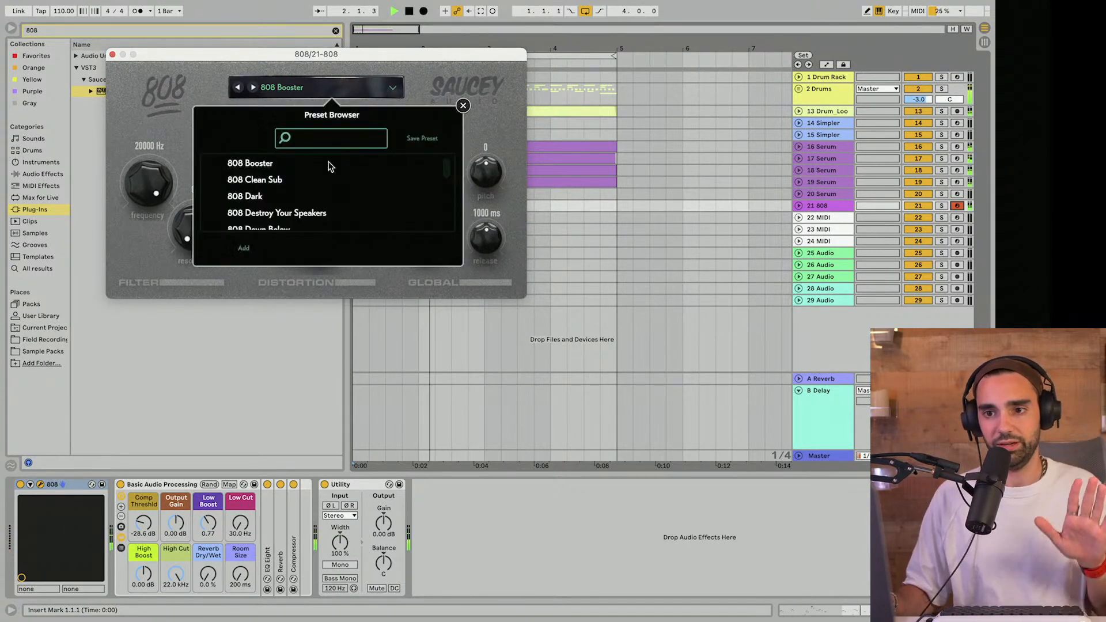
scroll(268, 206, down, 3)
scroll(265, 210, up, 3)
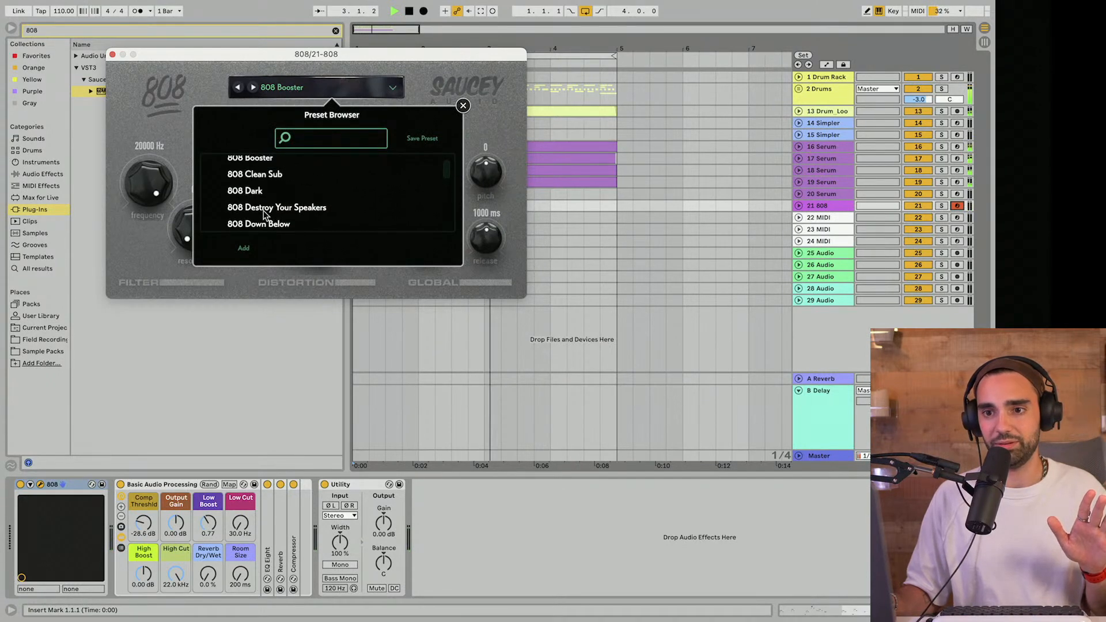
scroll(264, 212, down, 3)
click(261, 211)
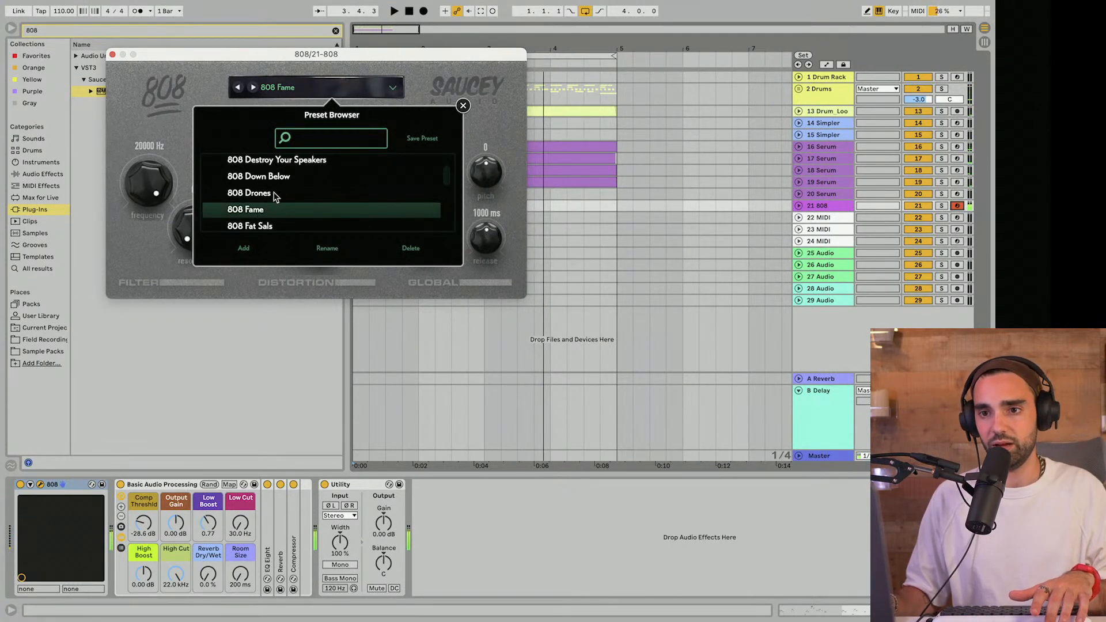
click(464, 105)
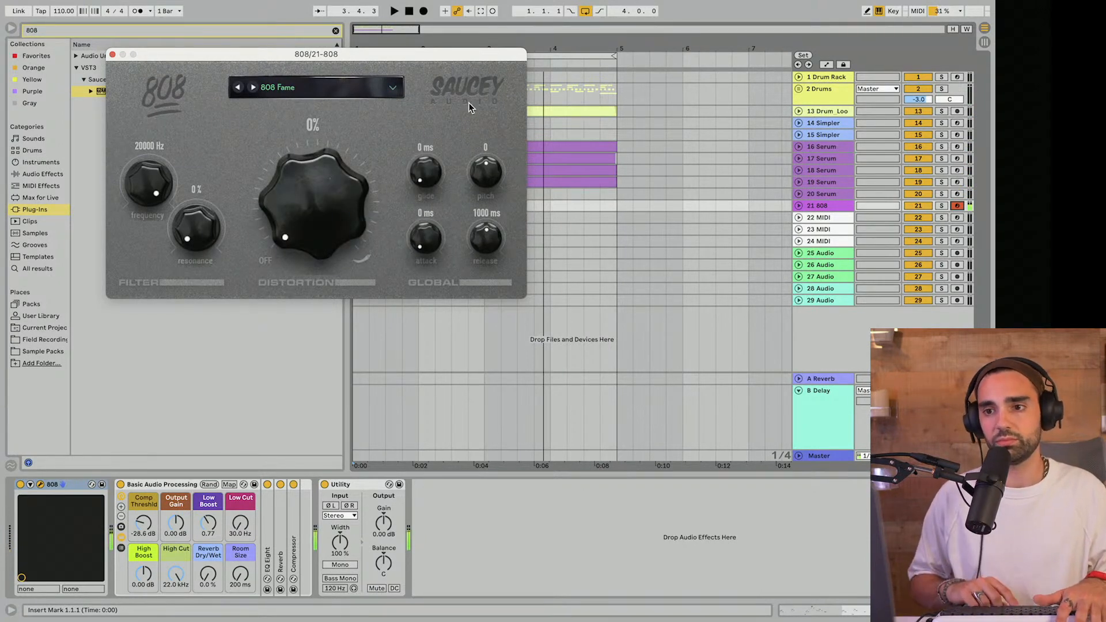
key(space)
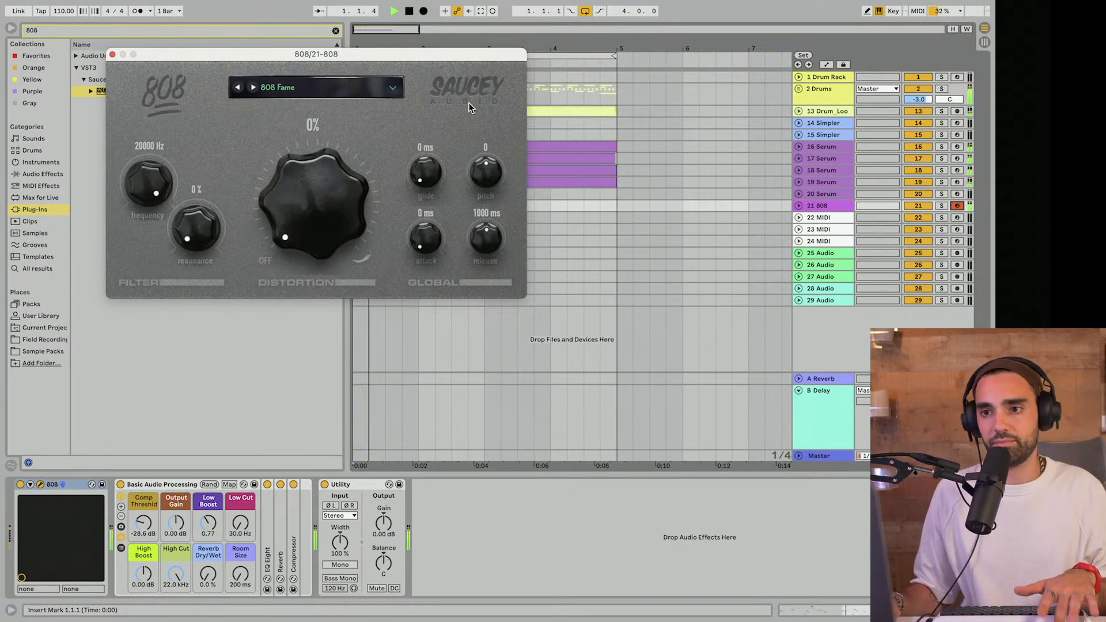
key(space)
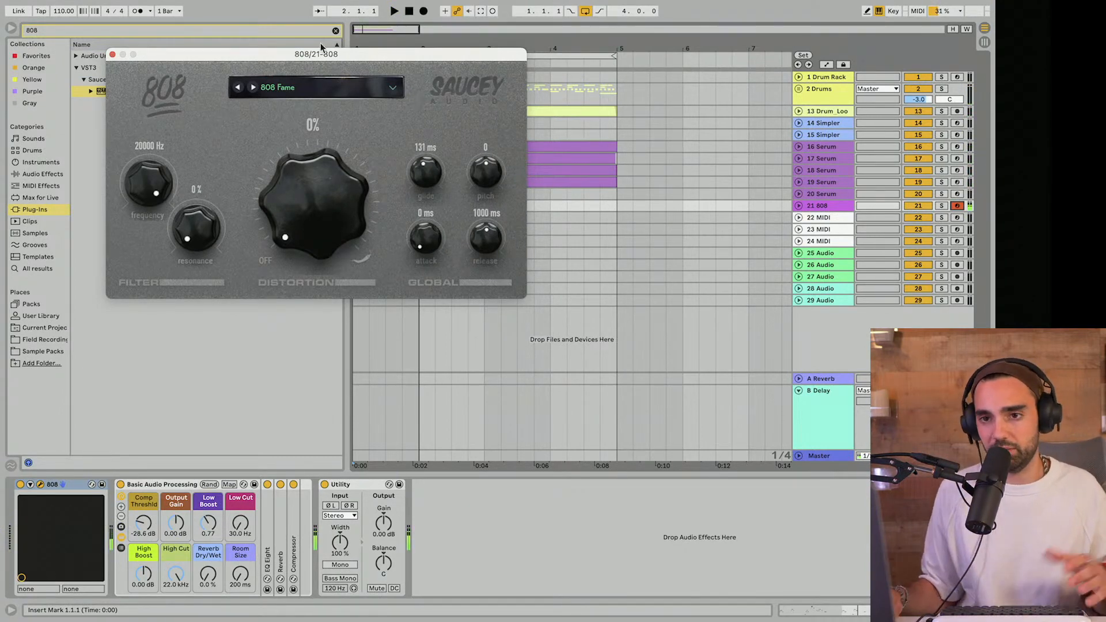
Step: Close the 808 plug-in window, delete track 21 808 and hide the device view
click(113, 55)
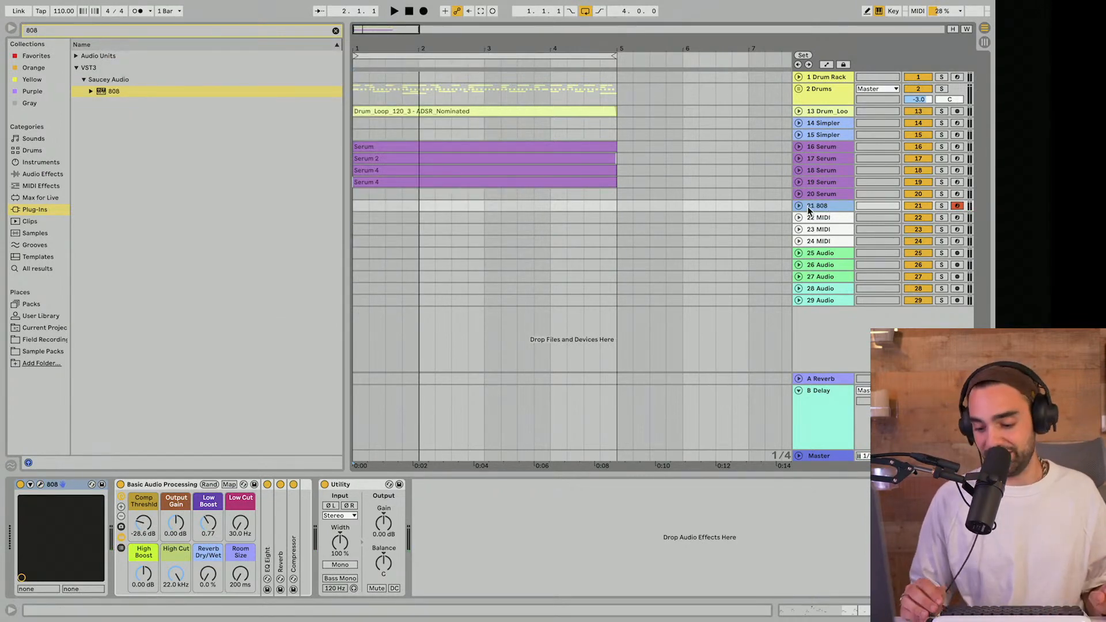
key(Delete)
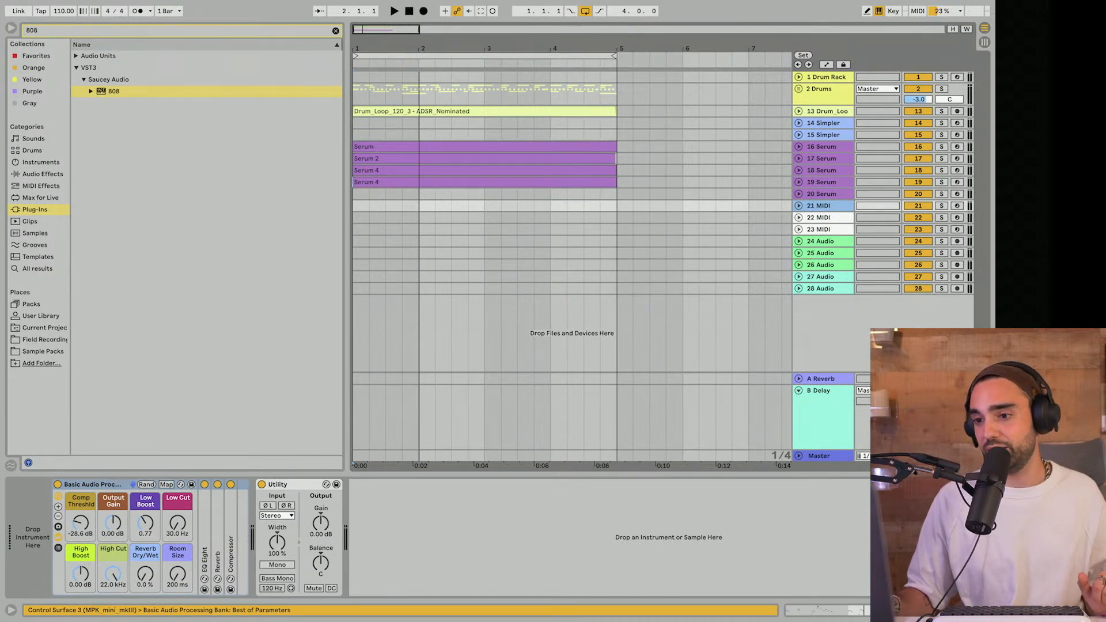
key(super+alt+l)
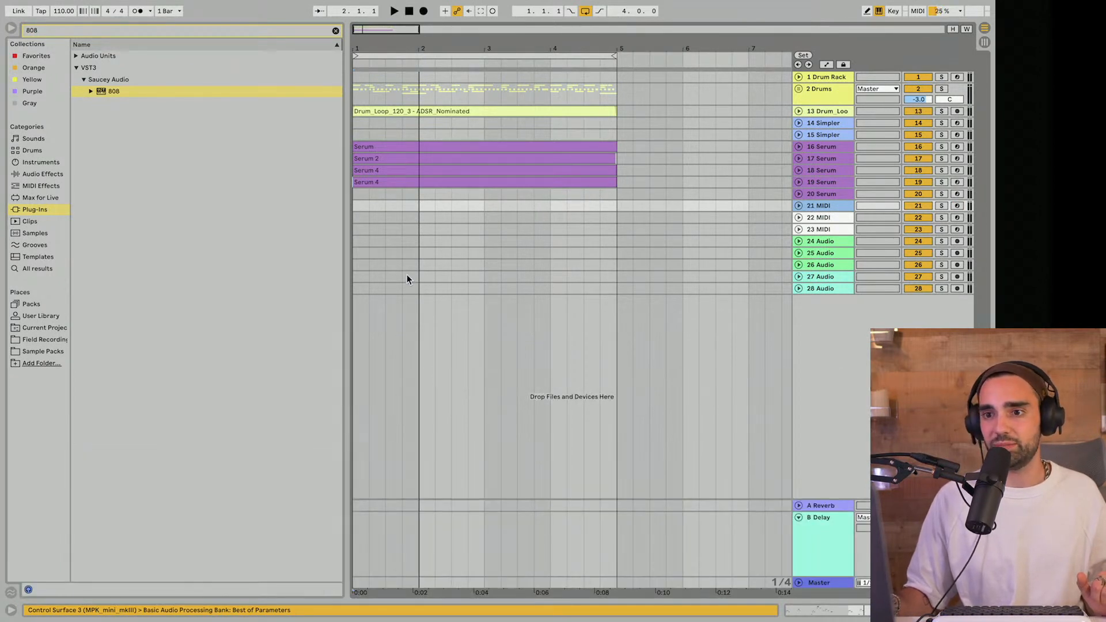
Step: Return the playback position to the start of the loop, clear the browser search and hide the browser
click(412, 12)
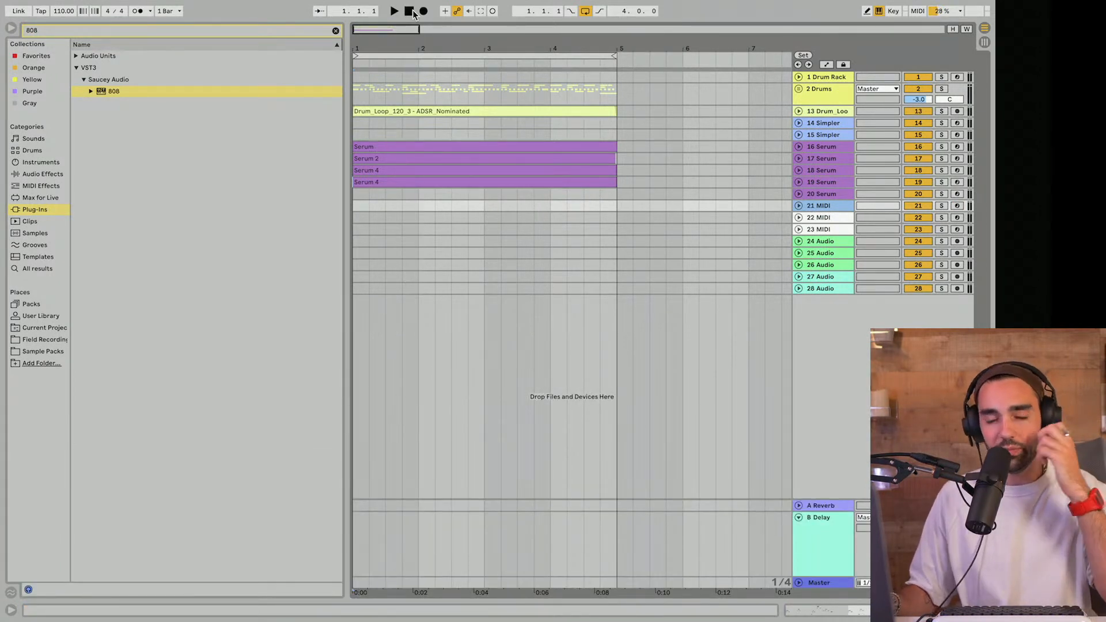
click(336, 31)
click(10, 31)
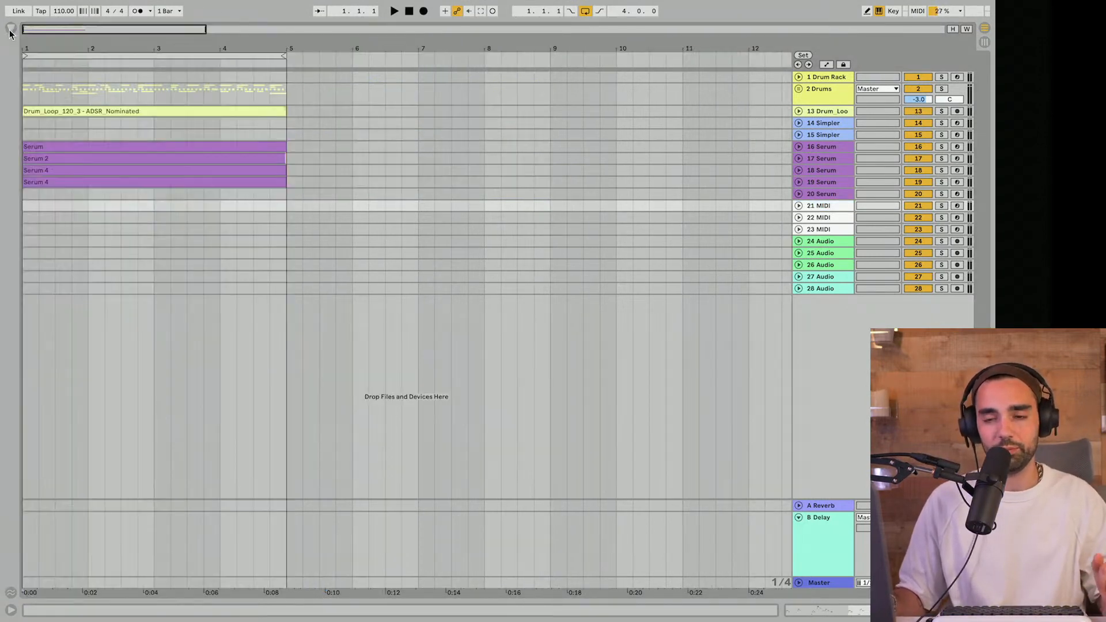
Step: Play back the four-bar loop from the start to hear all its layers together and stop near its end
drag(65, 35, 338, 20)
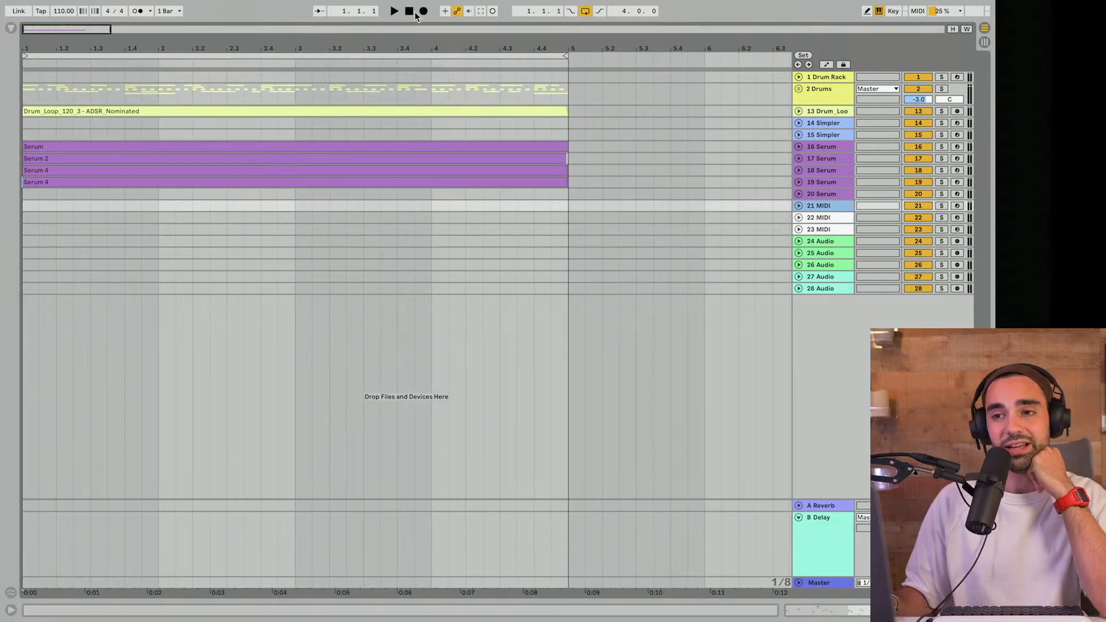
click(394, 11)
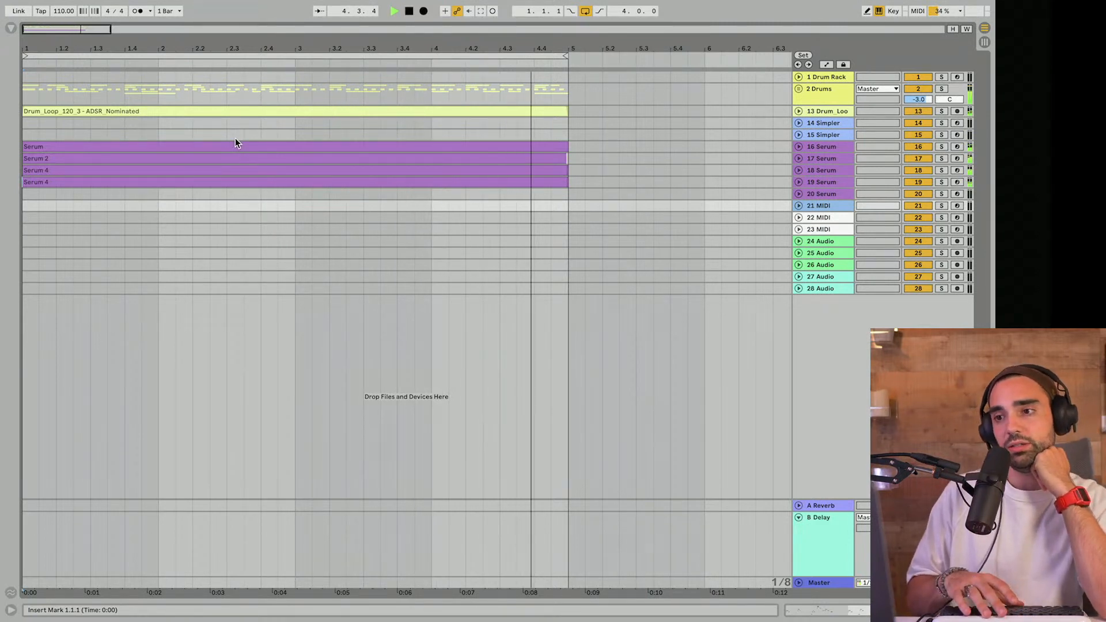
key(space)
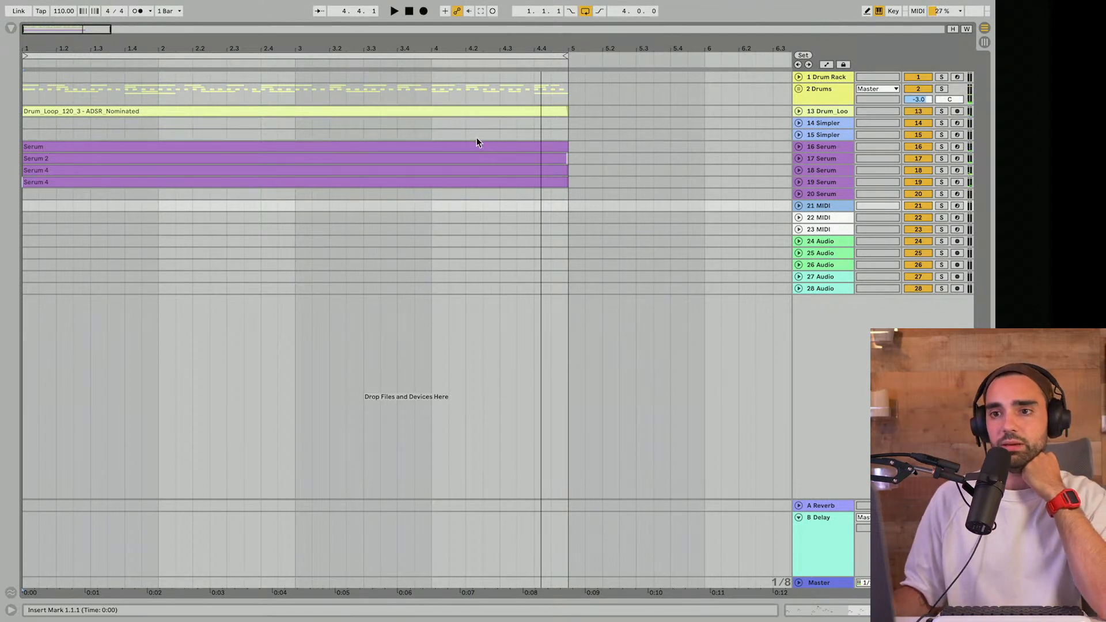
Step: Audition the loop at a tempo of 120 BPM and settle the tempo at 112 BPM
drag(55, 14, 56, 11)
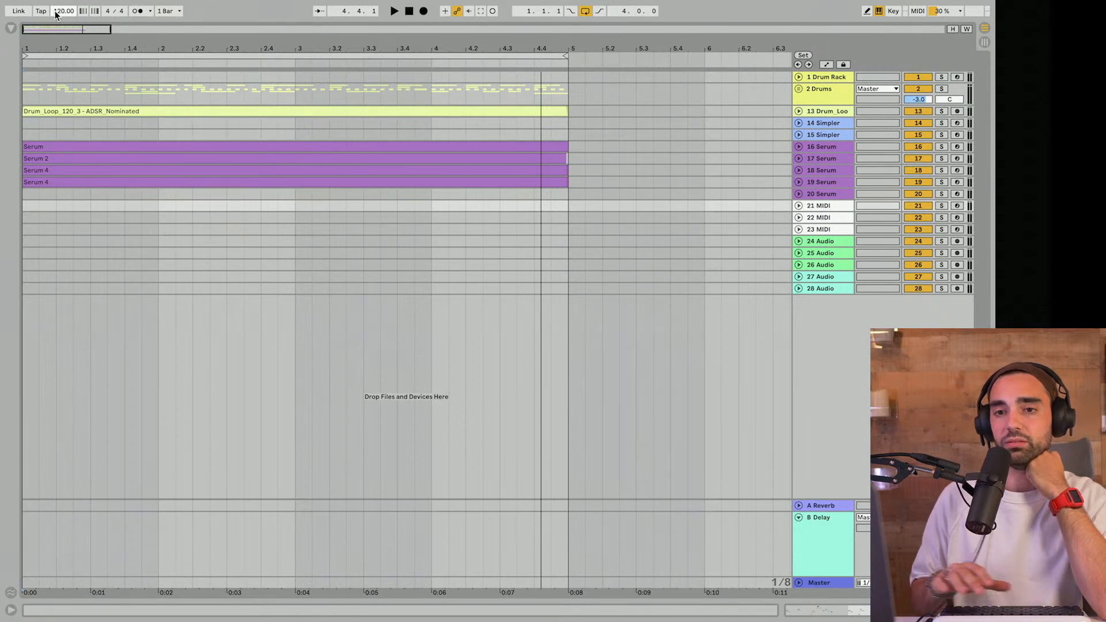
key(space)
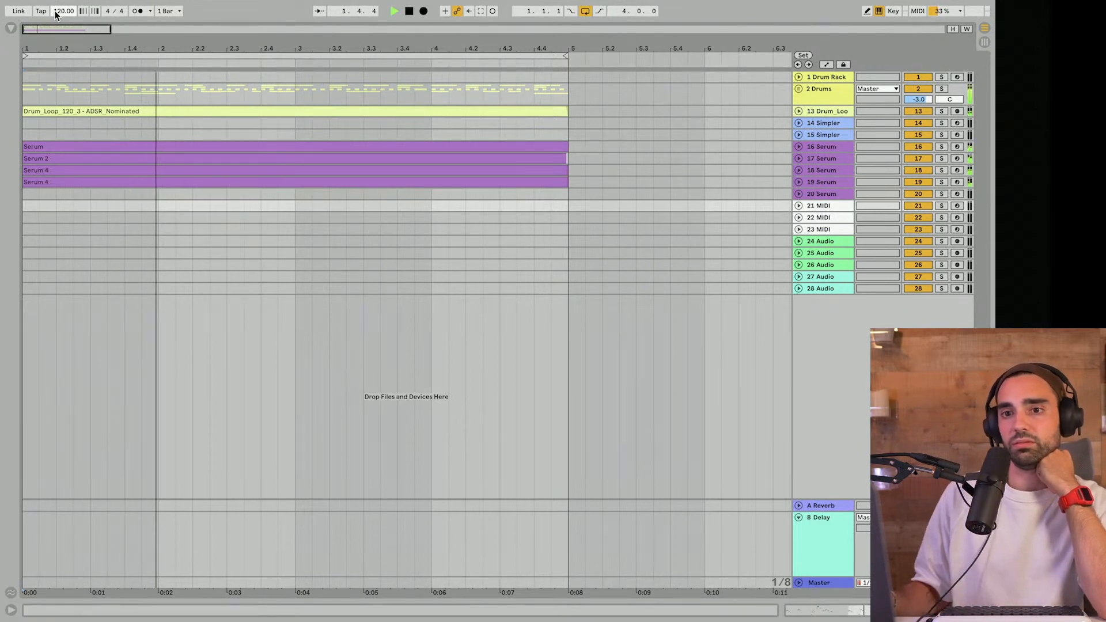
drag(54, 10, 54, 16)
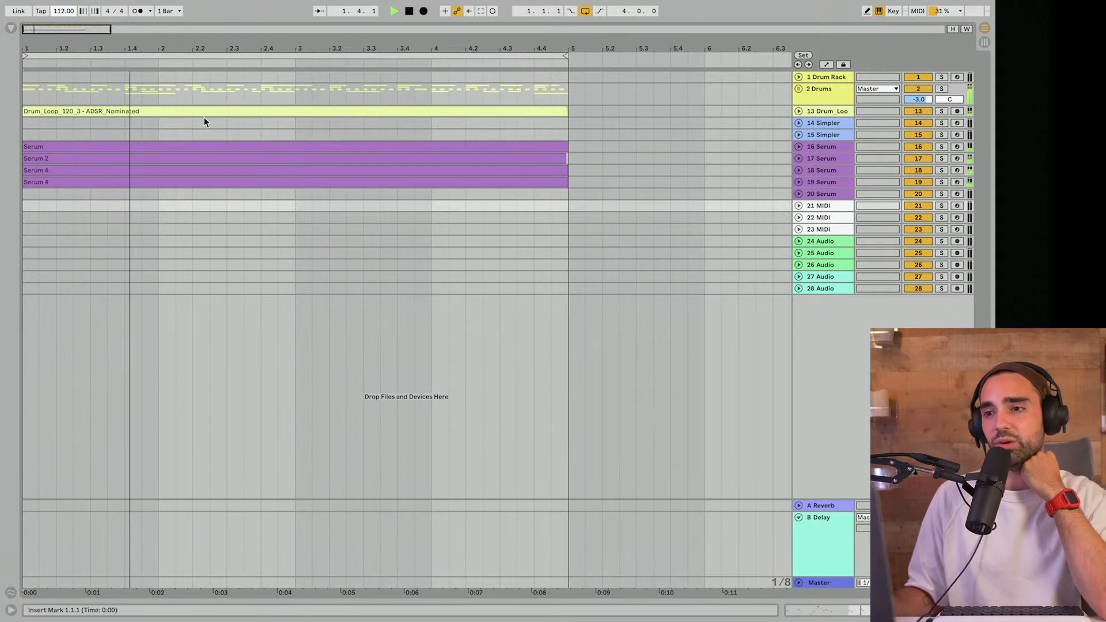
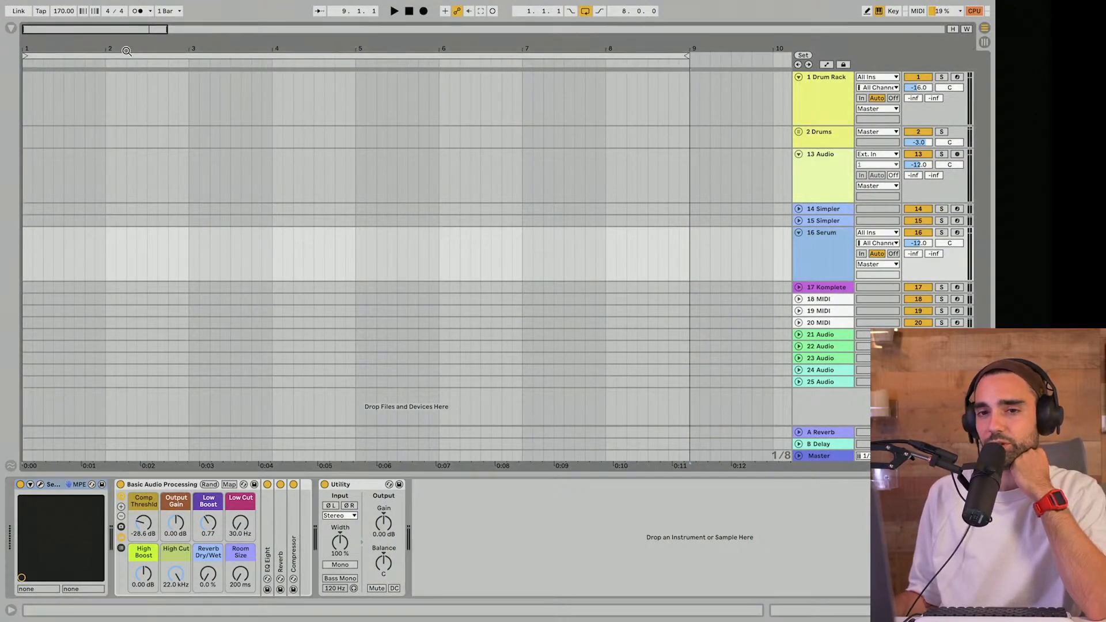
Step: Show the browser, select track 16 Serum and open its Serum plug-in window
click(11, 29)
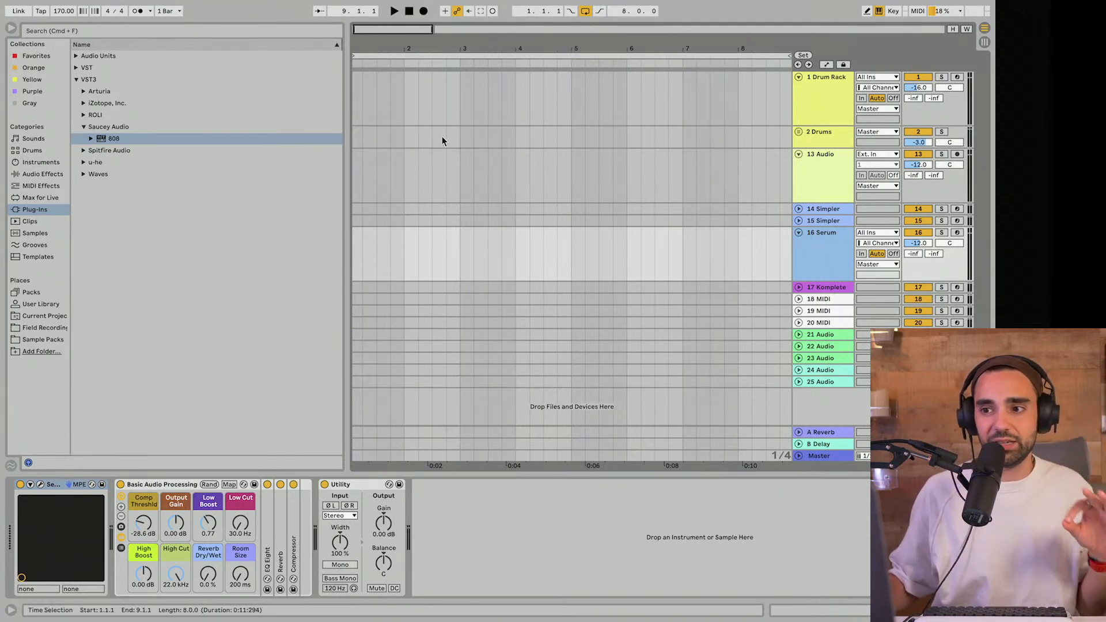
click(814, 254)
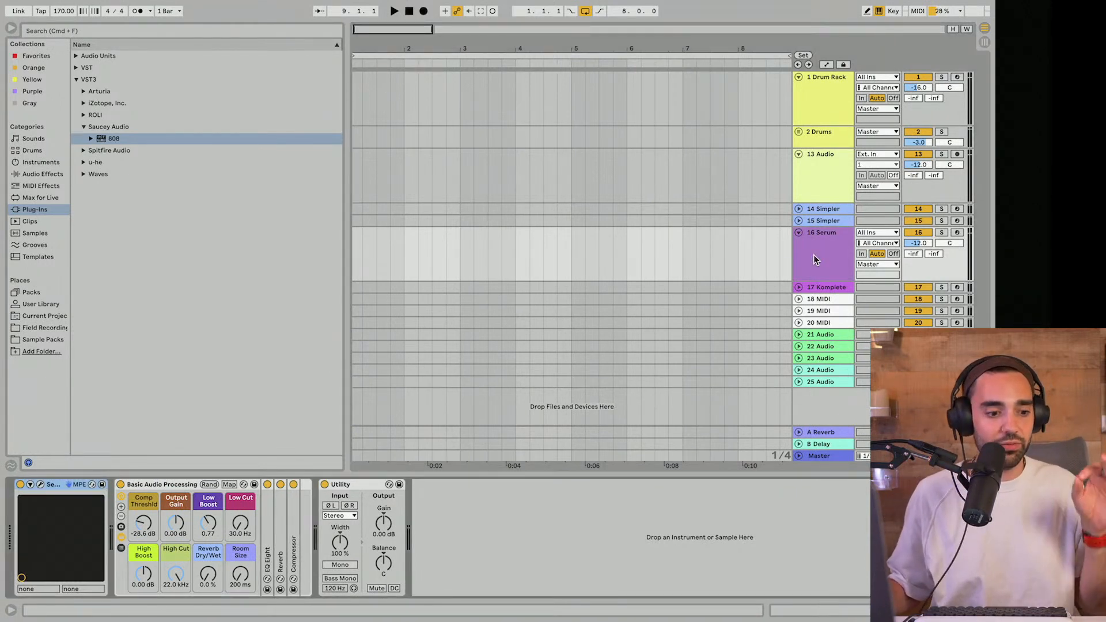
click(800, 258)
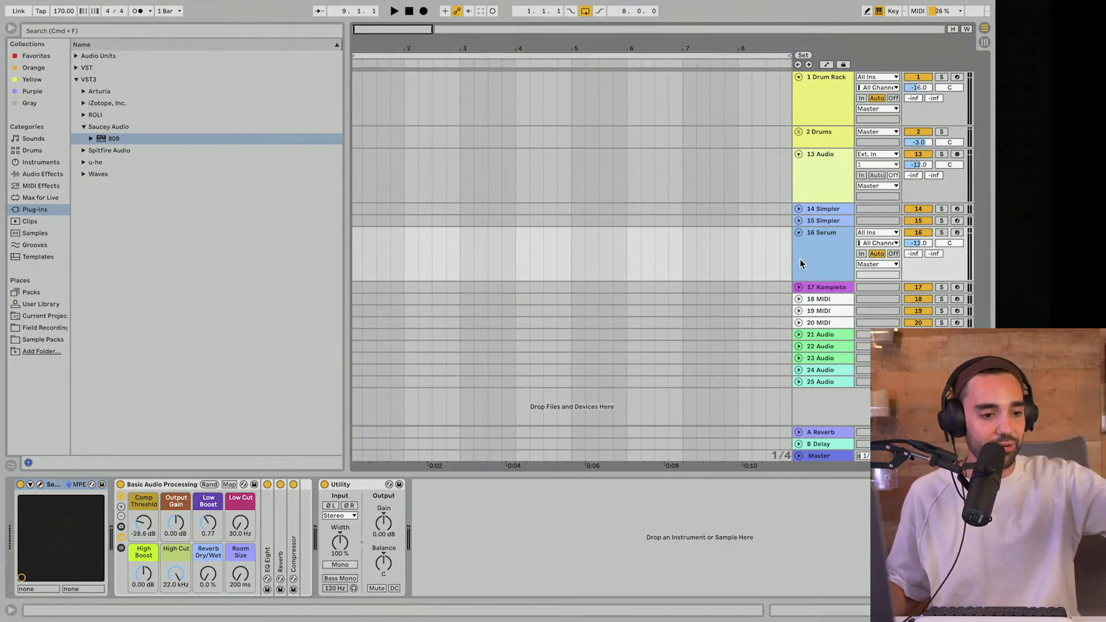
click(803, 257)
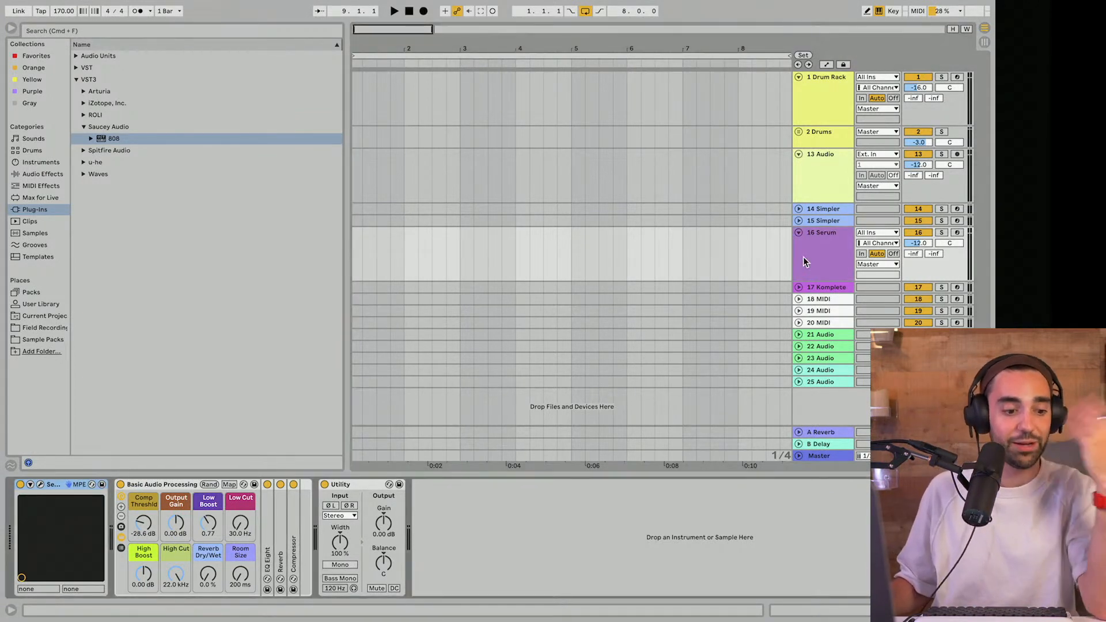
click(803, 254)
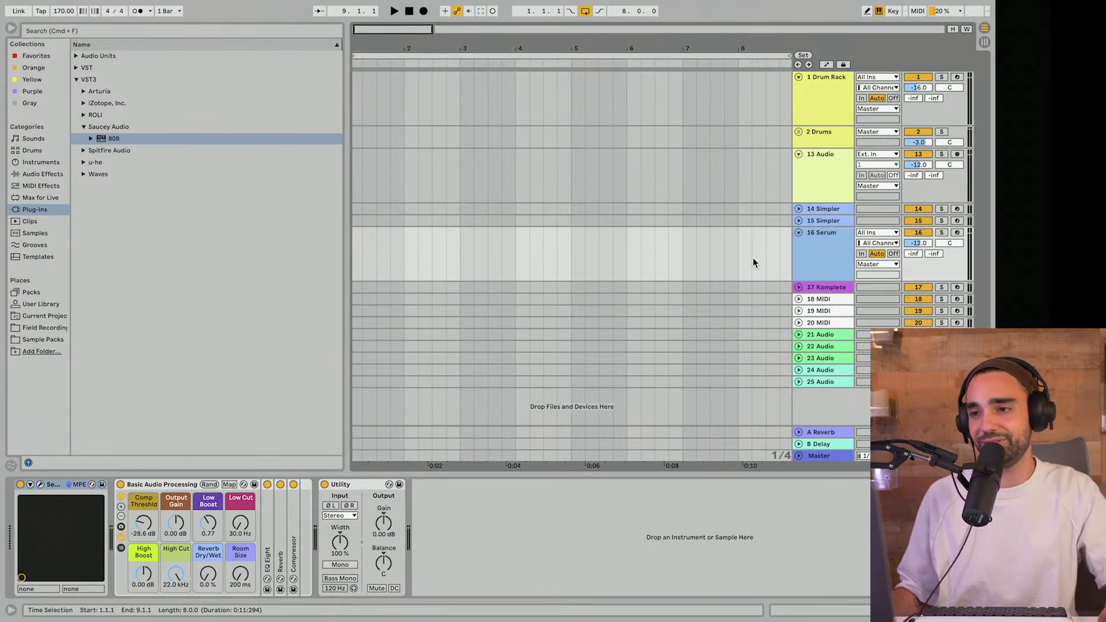
click(42, 485)
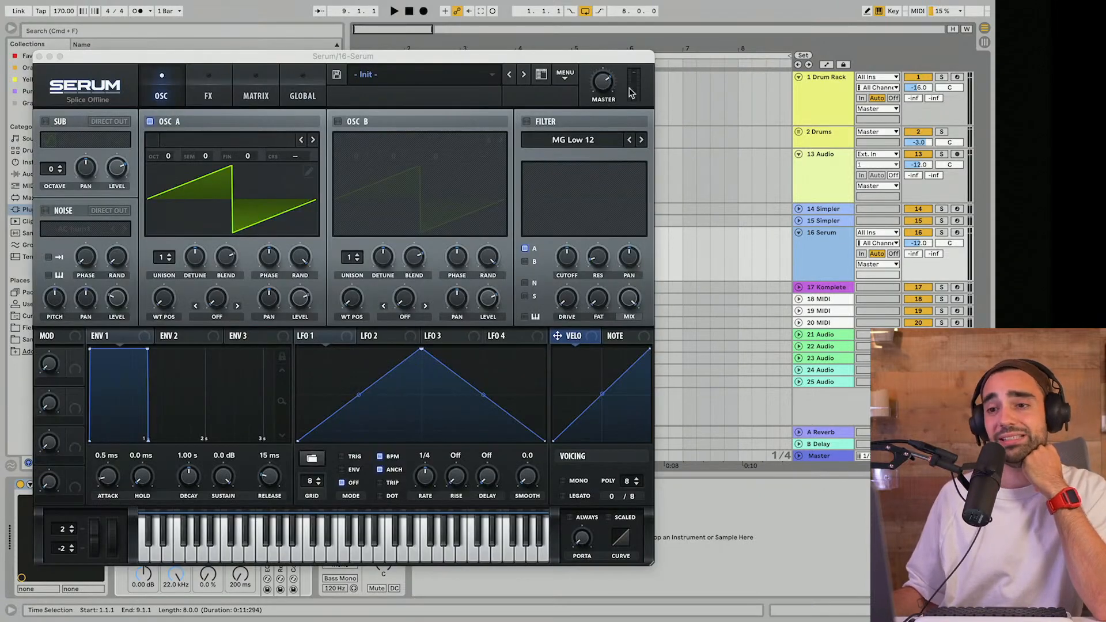
Step: Load the BA Bites [7S] preset from Serum's Bass (Hard) category and arm track 16 for recording
click(485, 82)
mouse_move(462, 105)
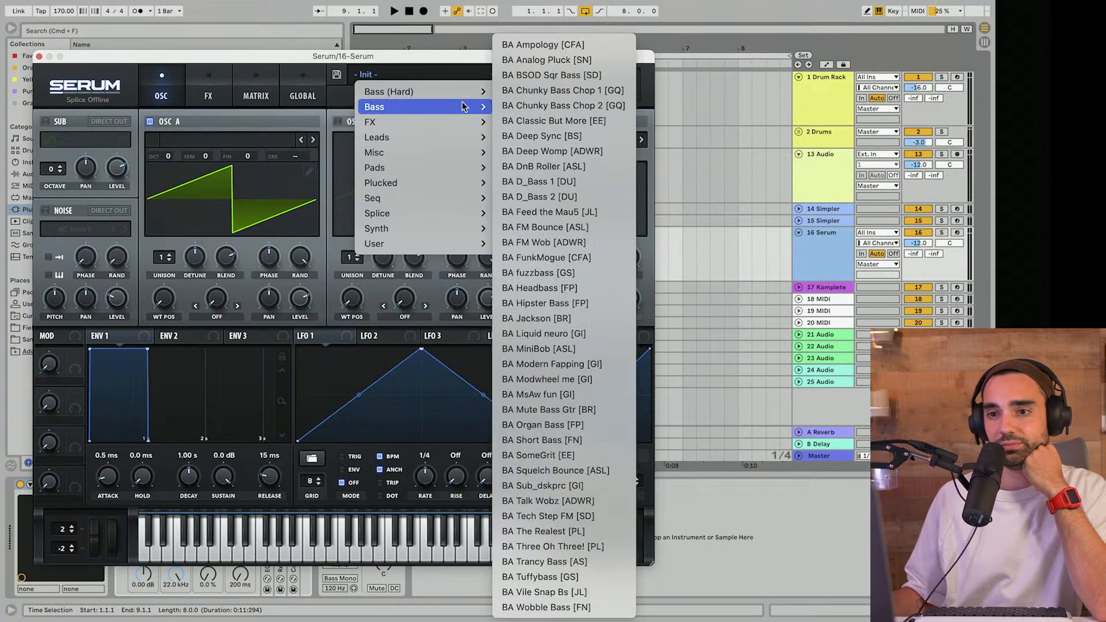
mouse_move(438, 91)
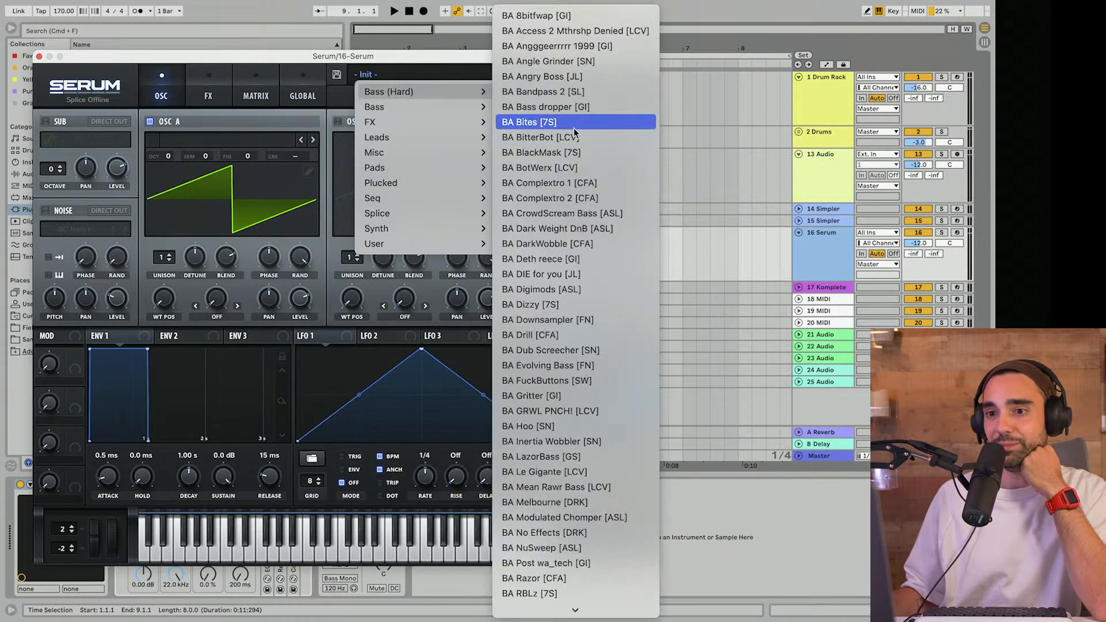
click(573, 123)
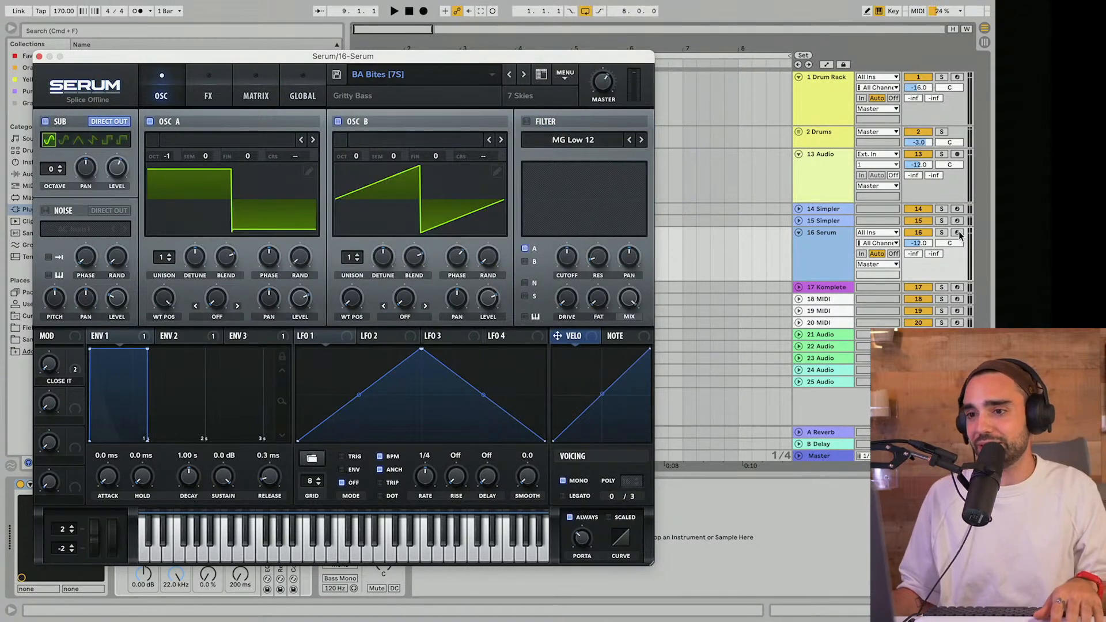
click(958, 233)
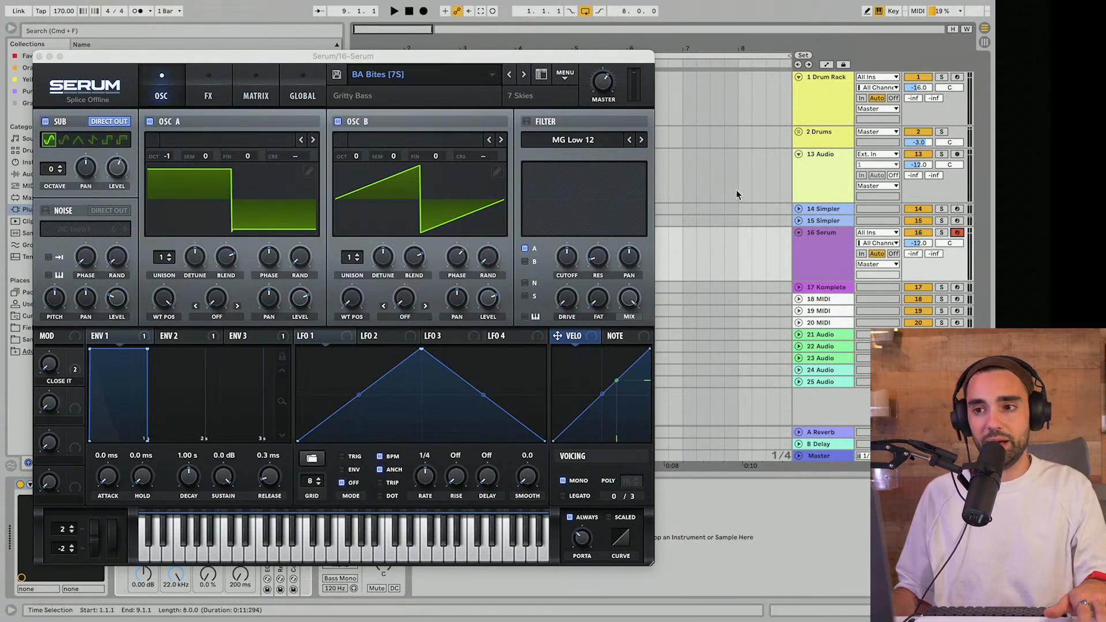
Step: Lower track 16's volume to -20.8 dB while auditioning the BA BitterBot [LCV] and BA BlackMask [7S] presets
click(523, 74)
drag(924, 244, 924, 257)
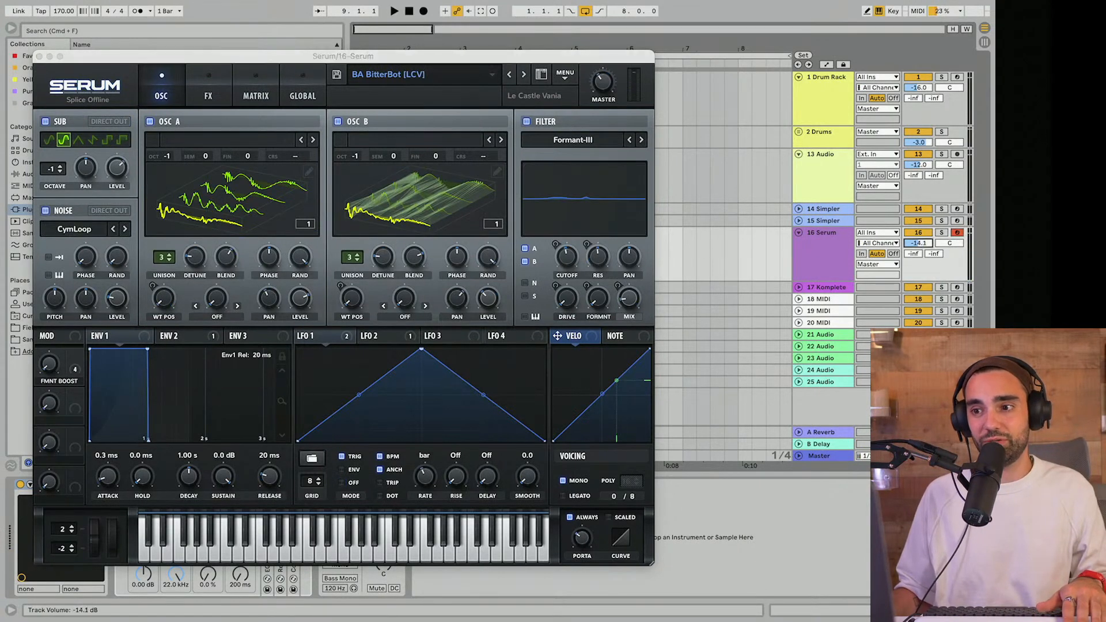
click(524, 74)
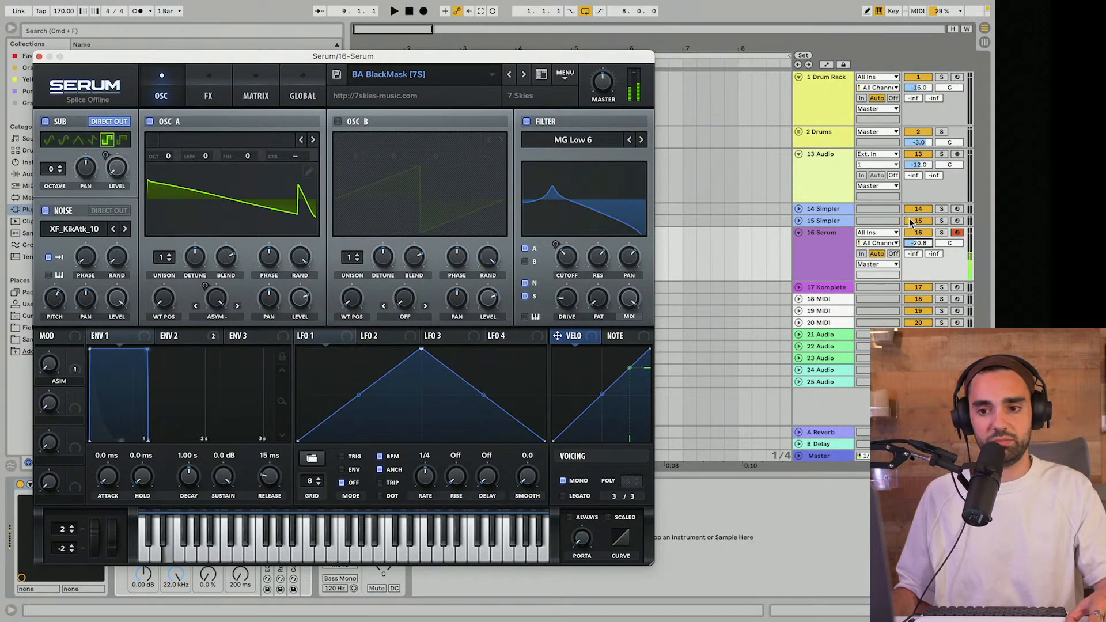
Step: Audition the following Bass (Hard) presets one by one, from BA Complextro 1 [CFA] through BA DIE for you [JL]
click(525, 74)
click(524, 75)
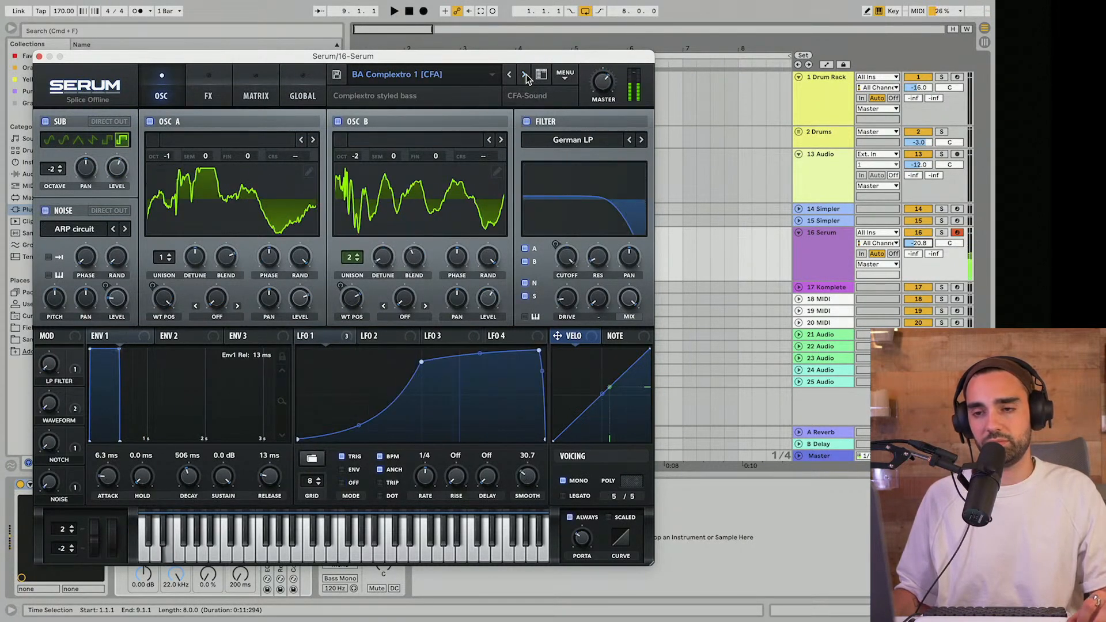
click(526, 75)
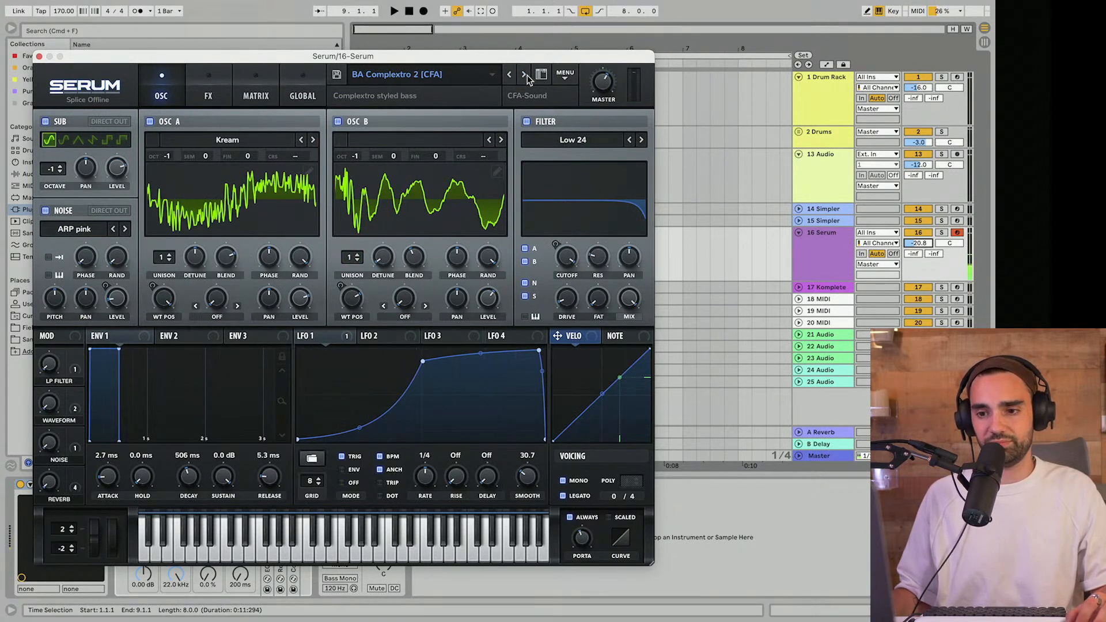
click(526, 74)
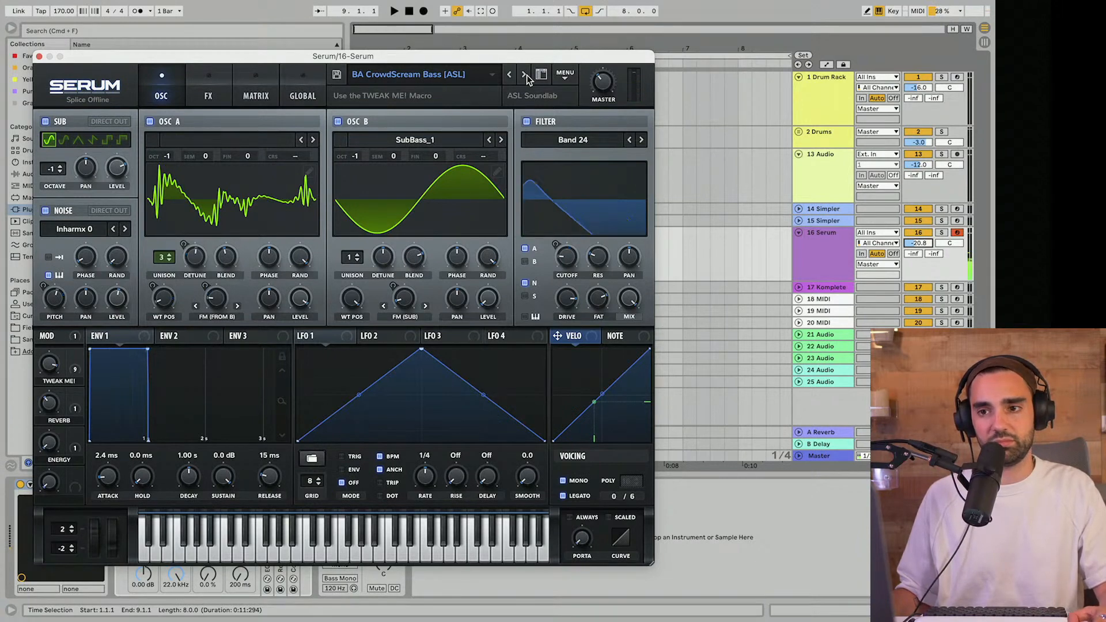
click(526, 74)
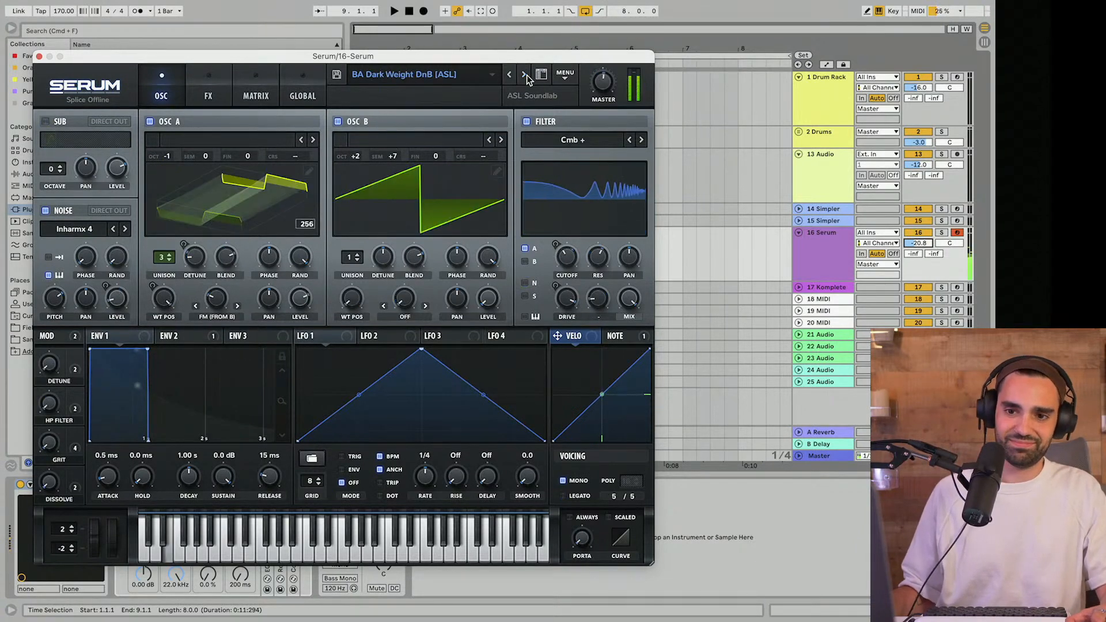
click(526, 74)
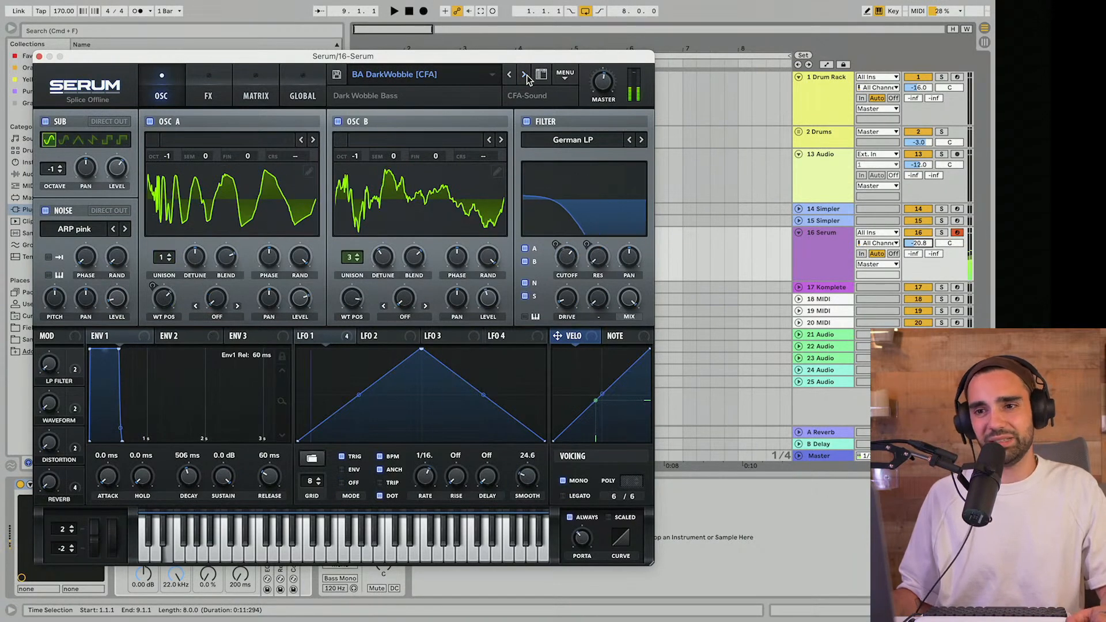
click(526, 75)
click(524, 75)
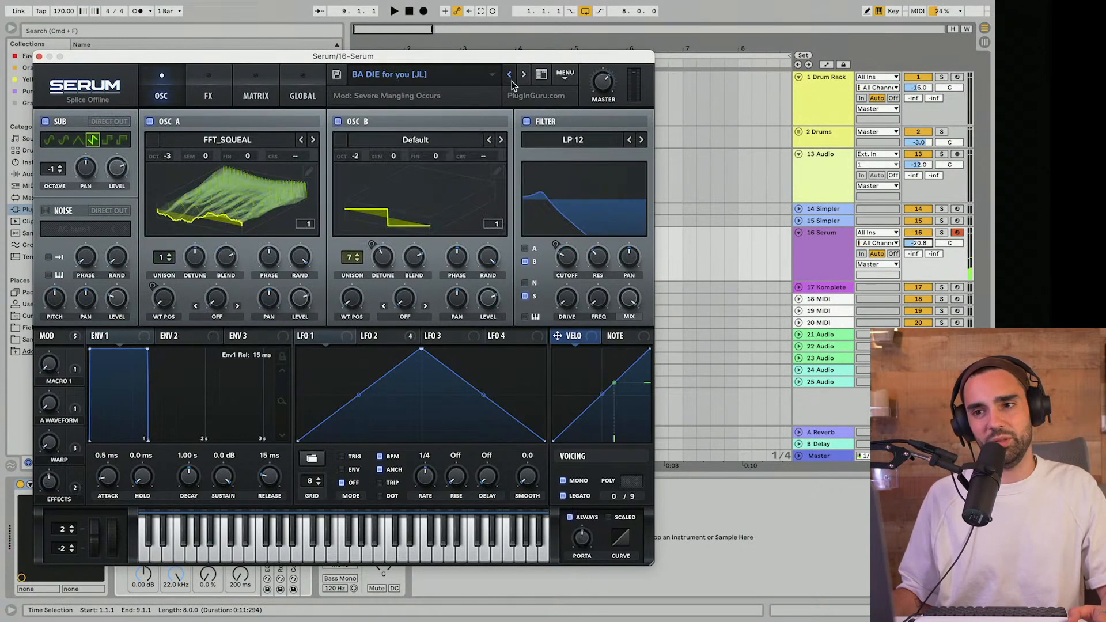
Step: Go back to BA DarkWobble [CFA] and try different filter cutoffs on it and on BA Deth reece [GI]
click(511, 79)
click(511, 80)
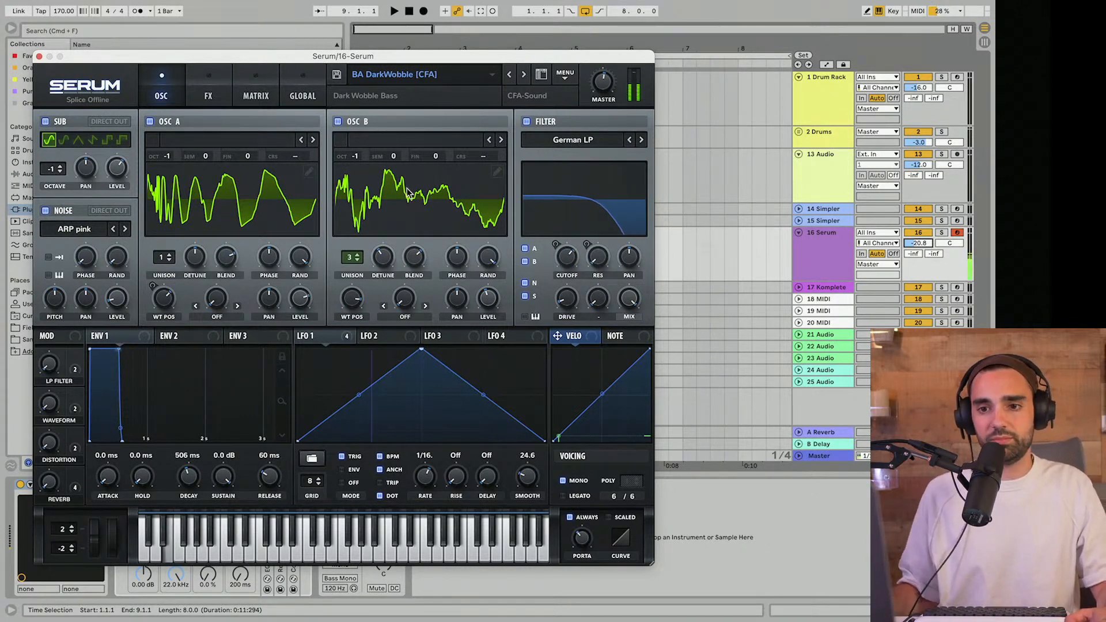
mouse_move(569, 265)
mouse_down()
mouse_move(562, 300)
mouse_move(556, 249)
mouse_move(557, 262)
mouse_up()
click(524, 76)
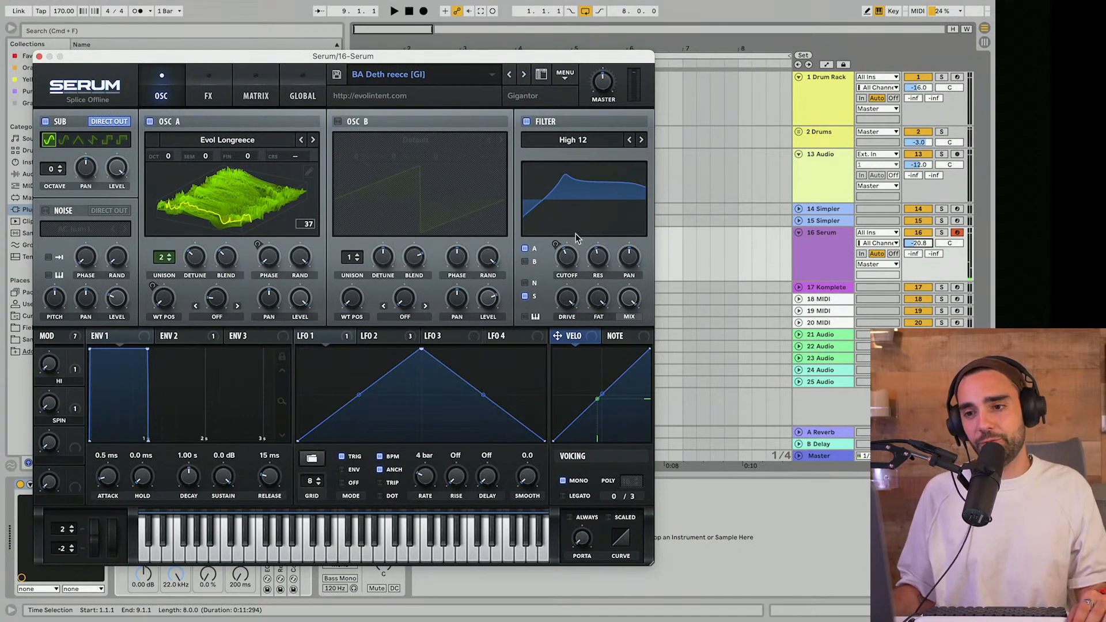
drag(567, 261, 566, 258)
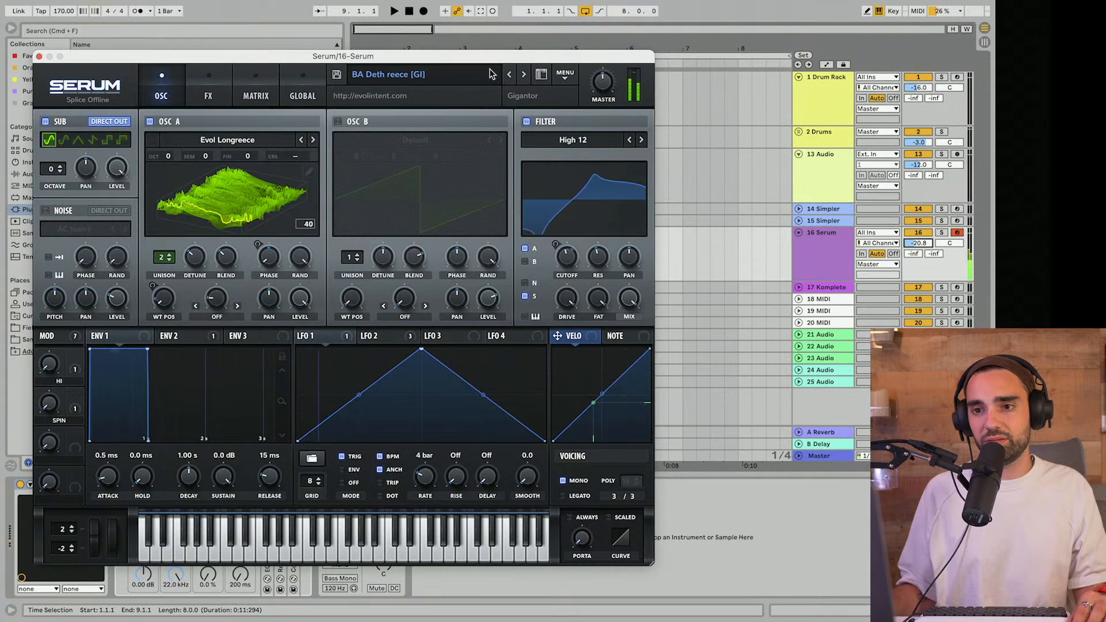
Step: Advance to the BA Dizzy [7S] preset and try its filter cutoff at 149 Hz
click(524, 75)
click(524, 75)
click(524, 75)
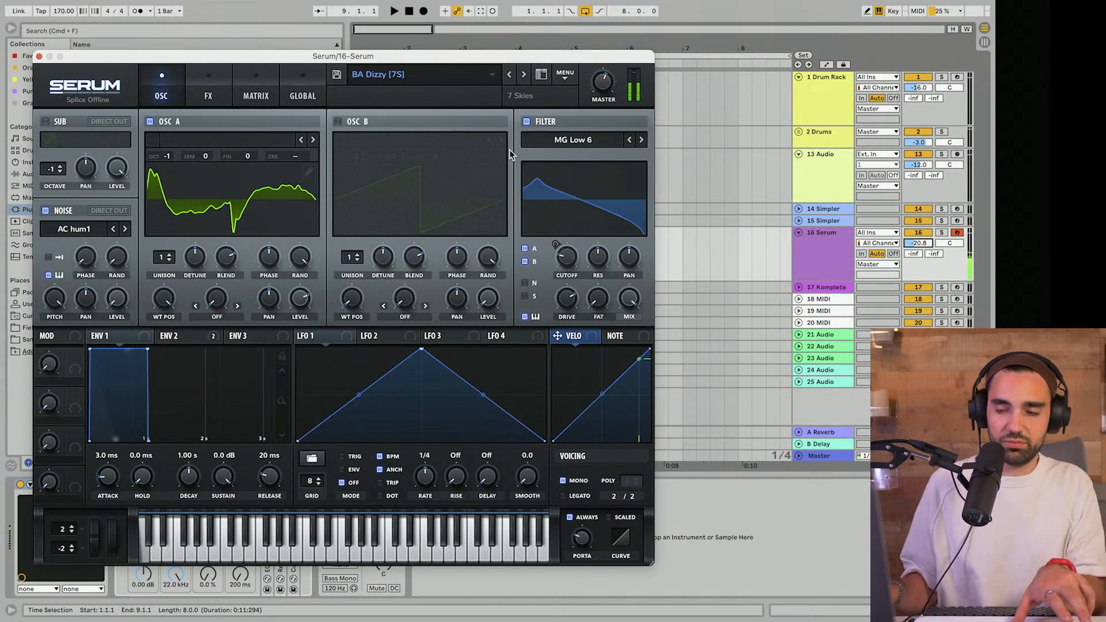
drag(568, 256, 568, 261)
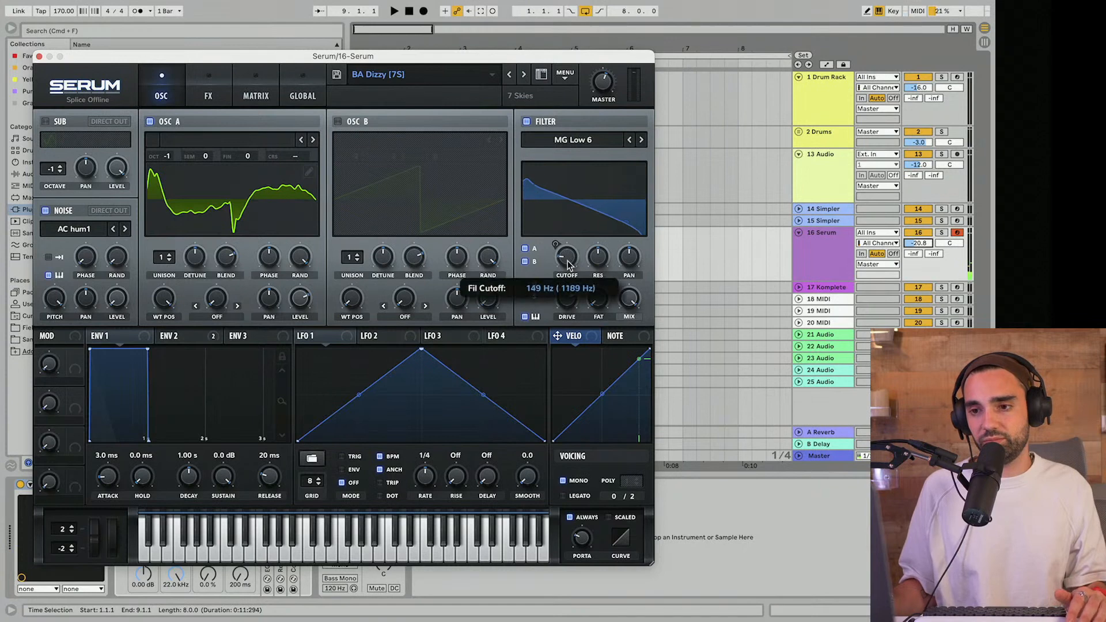
Step: Audition the next bass presets from BA Downsampler [FN] and BA Drill [CFA] through BA FuckButtons [SW]
click(524, 75)
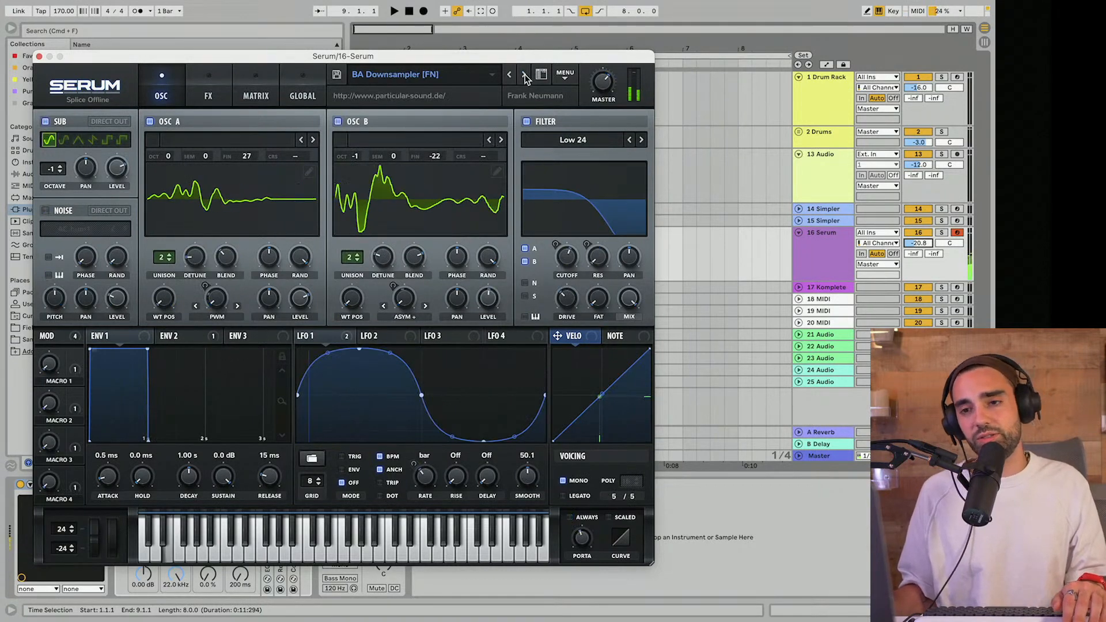
click(525, 74)
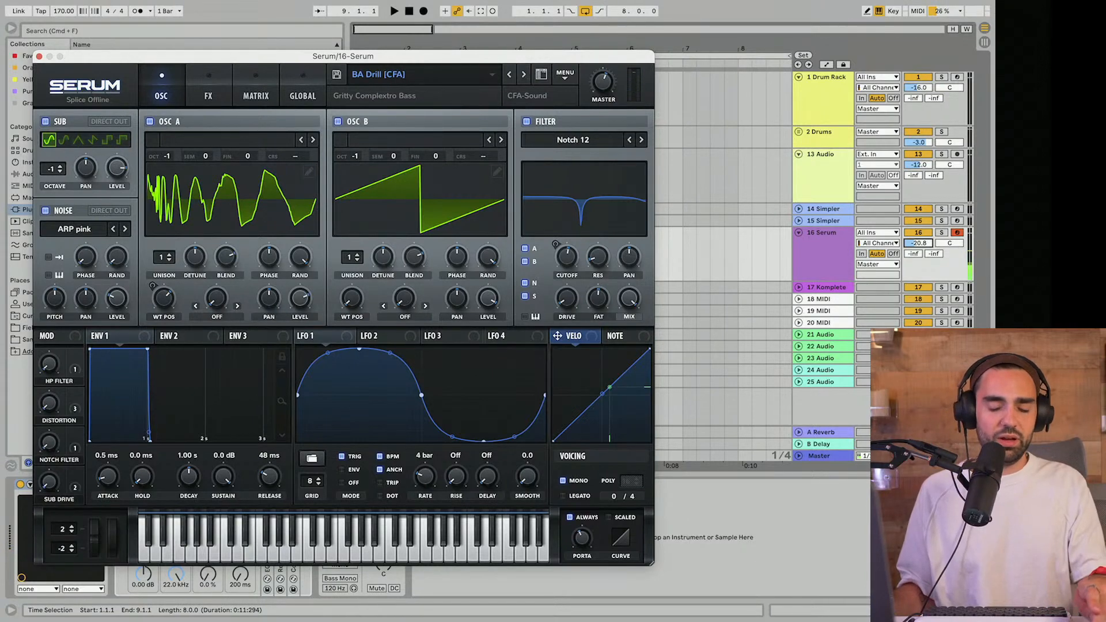
click(524, 75)
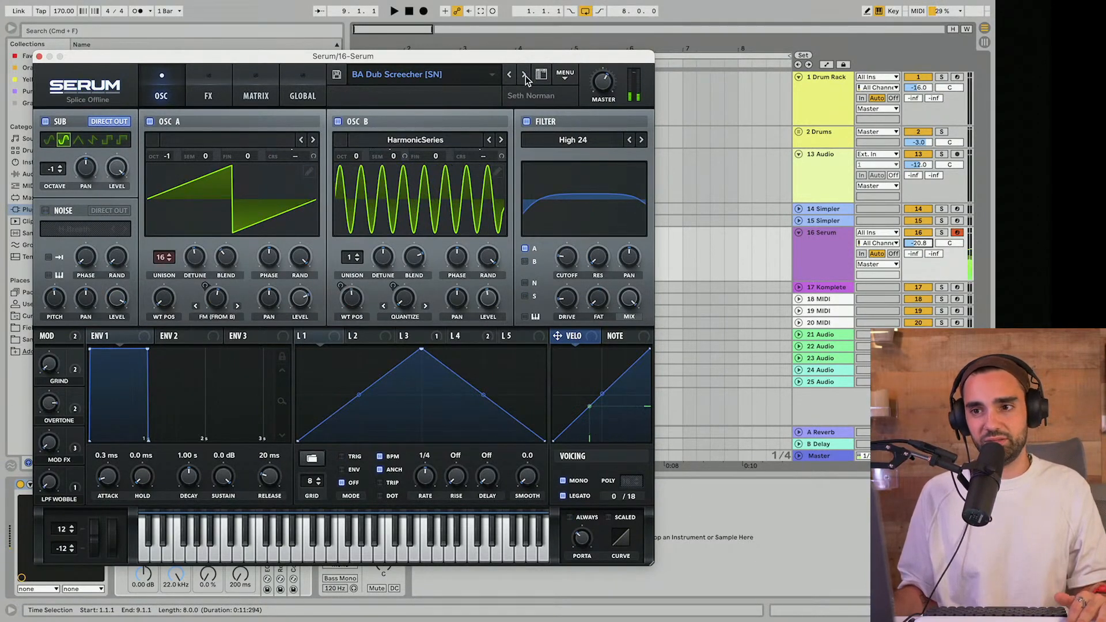
click(524, 75)
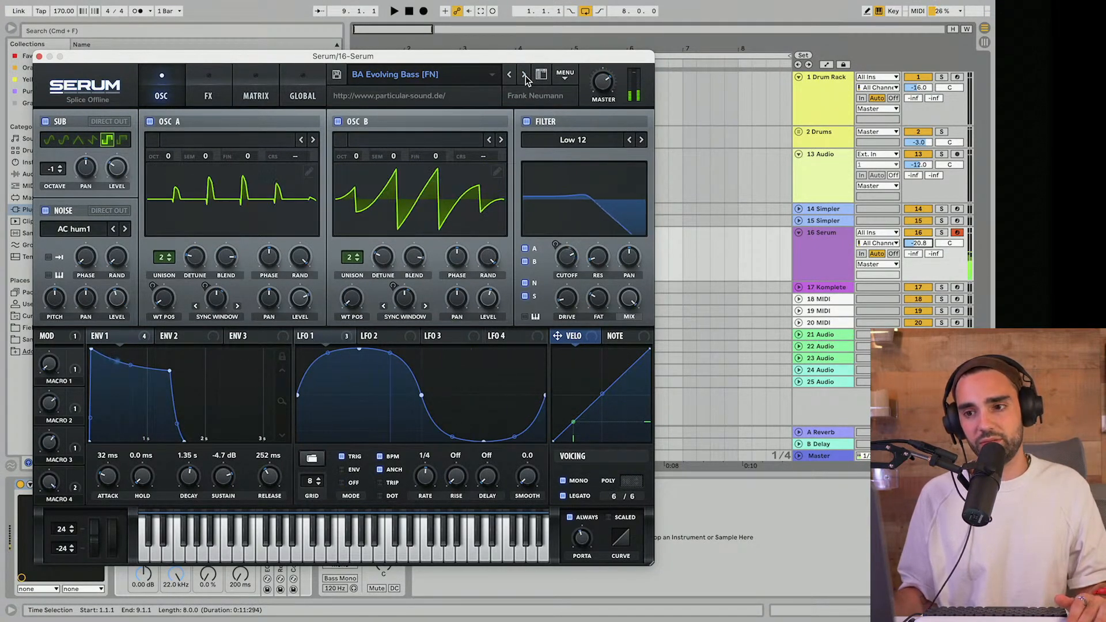
click(525, 75)
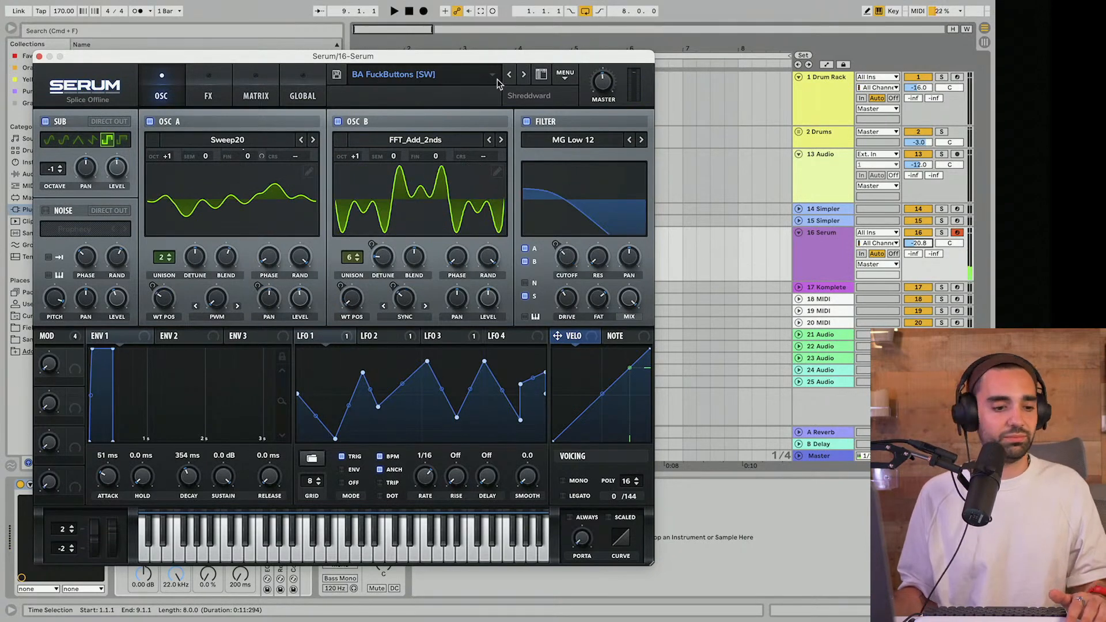
Step: Close the Serum window and lower the High Cut on track 16's Basic Audio Processing rack to 1.64 kHz
click(39, 56)
click(409, 13)
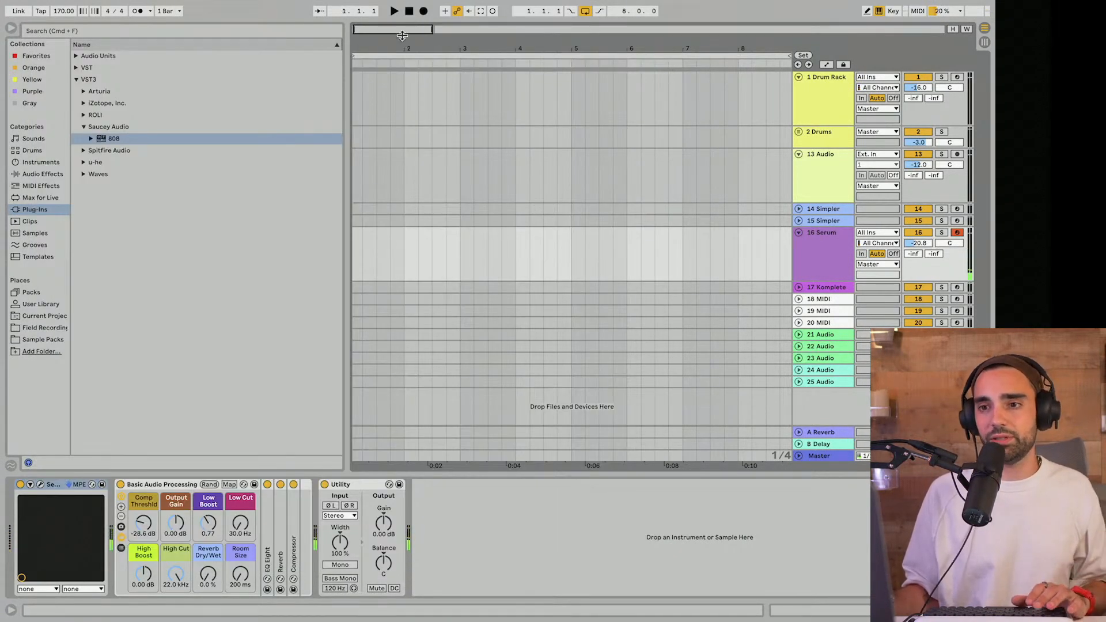
drag(175, 573, 176, 604)
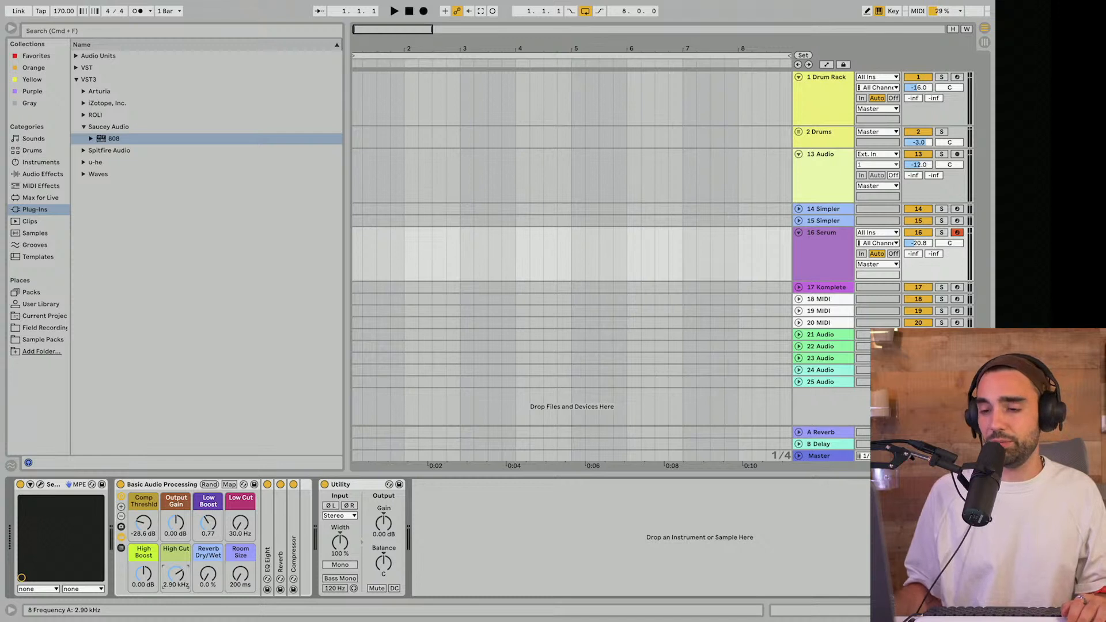
drag(176, 574, 175, 576)
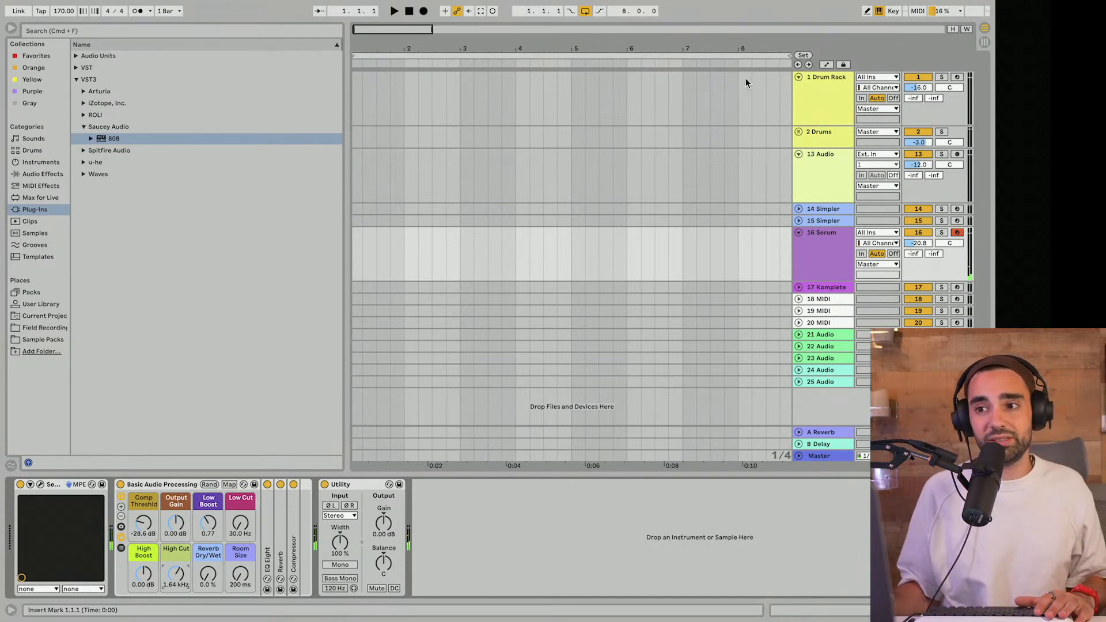
Step: Set up a four-bar loop at a tapped tempo of 130 BPM with the metronome on
drag(785, 56, 571, 56)
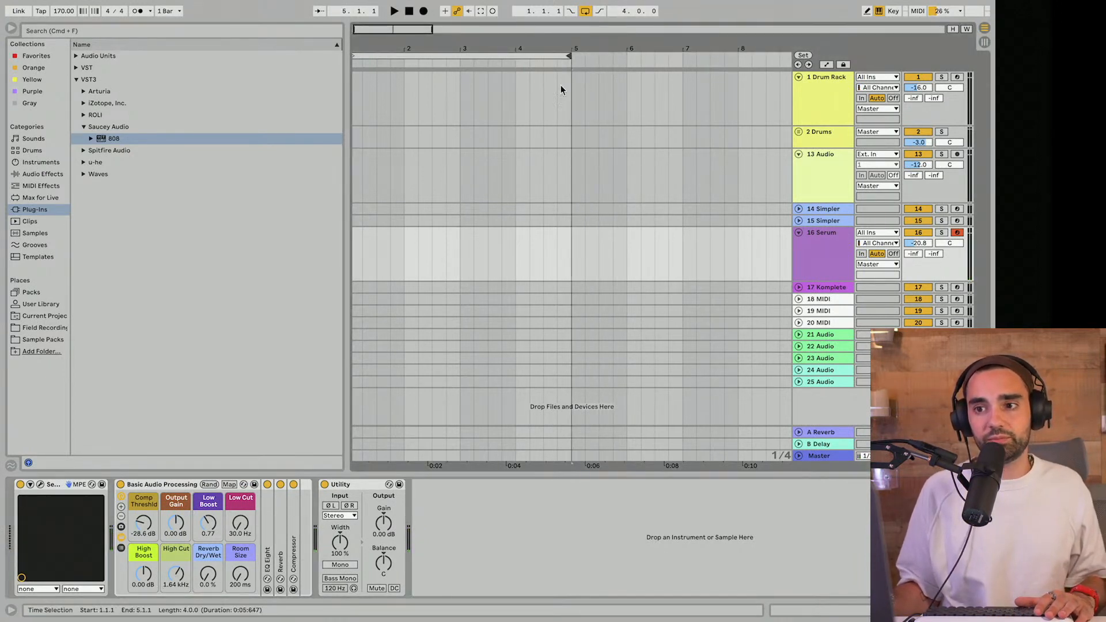
click(42, 10)
click(42, 9)
click(42, 10)
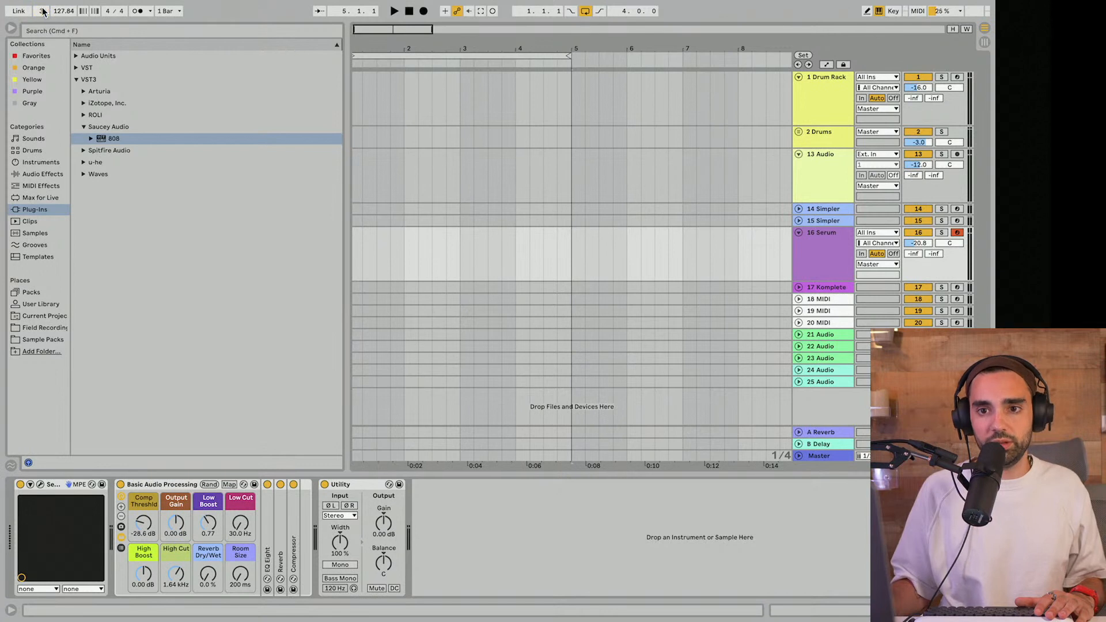
click(42, 10)
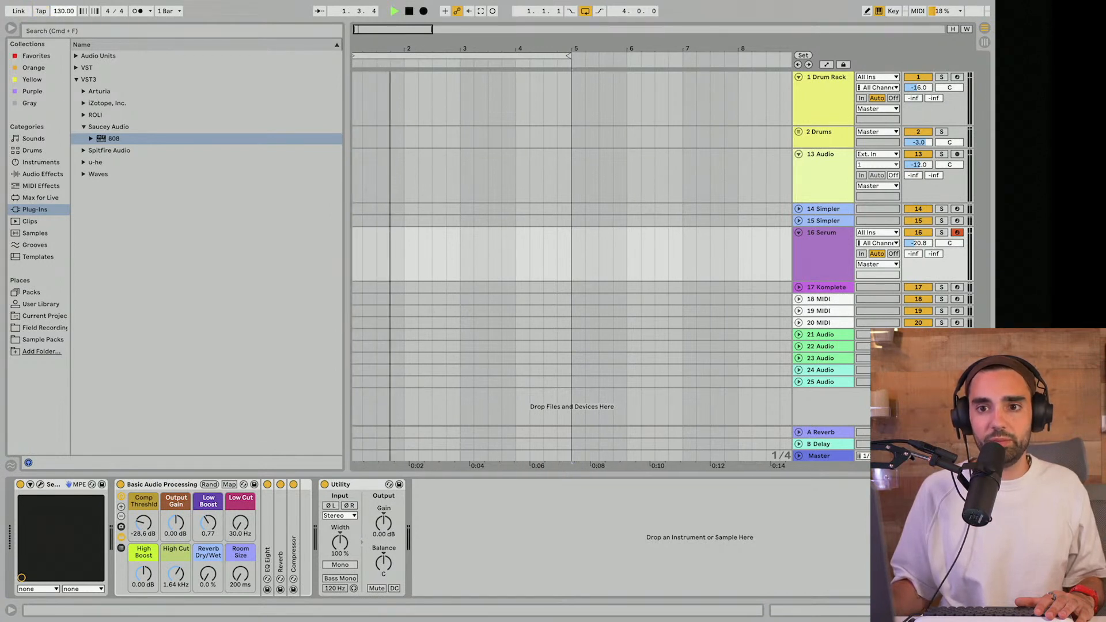
click(141, 11)
click(409, 12)
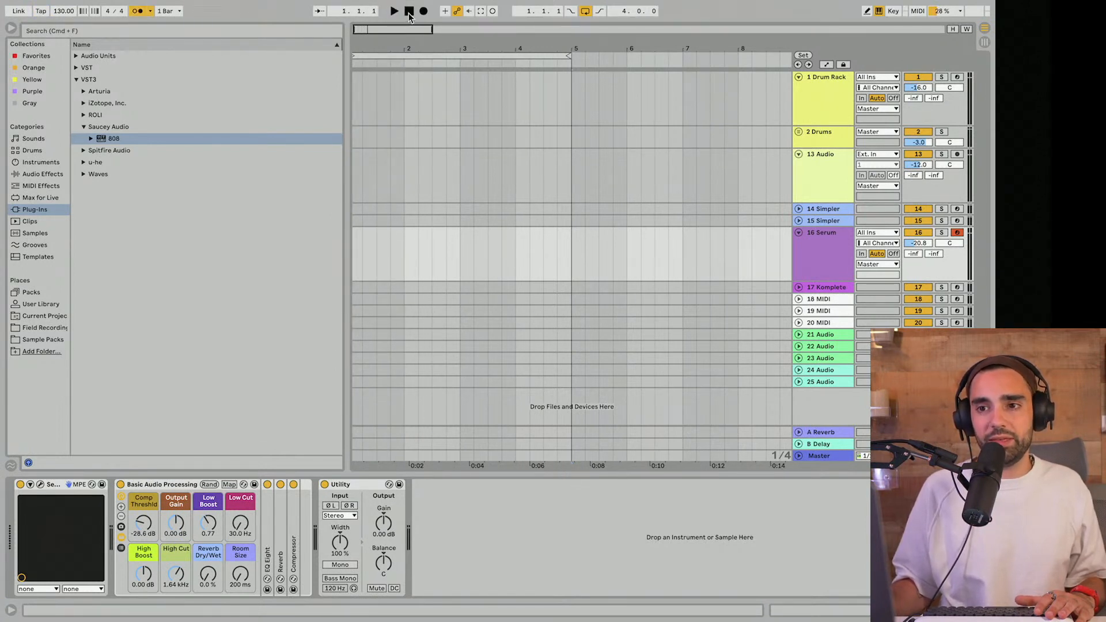
click(423, 11)
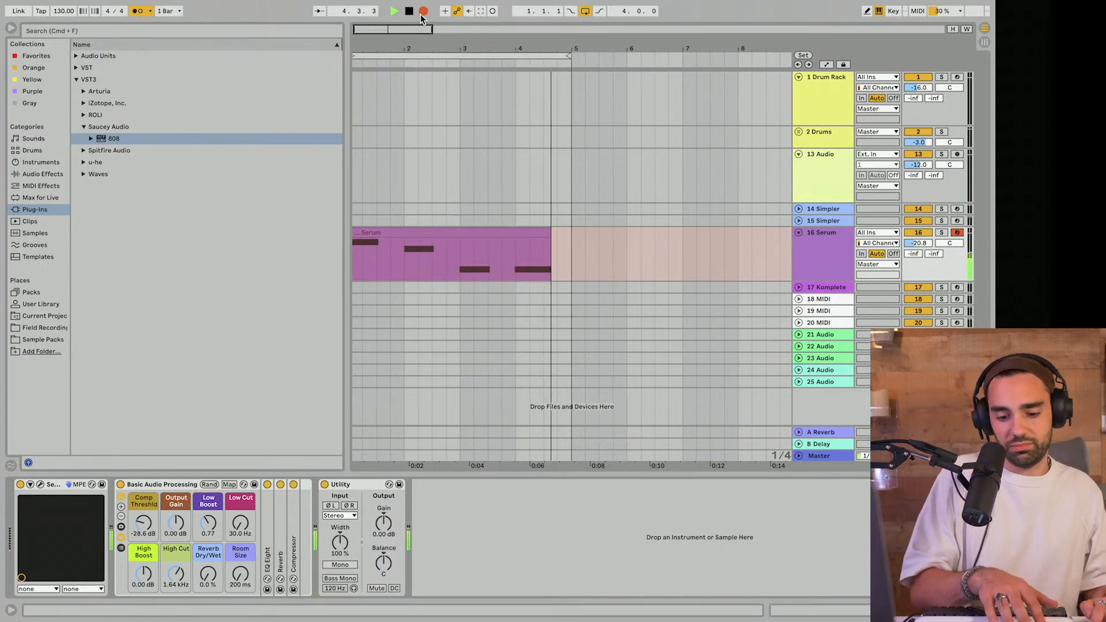
key(space)
click(416, 230)
click(415, 230)
key(Delete)
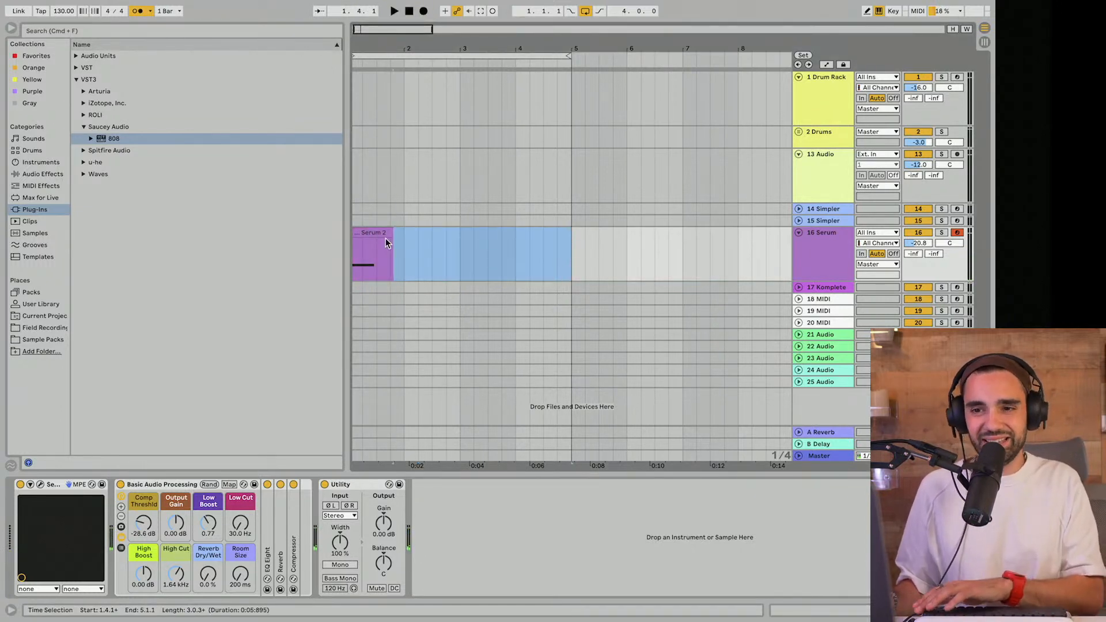
click(385, 233)
key(Delete)
Step: Record a four-bar bassline on track 16 and extend the clip's end to the loop end at bar 5
click(423, 11)
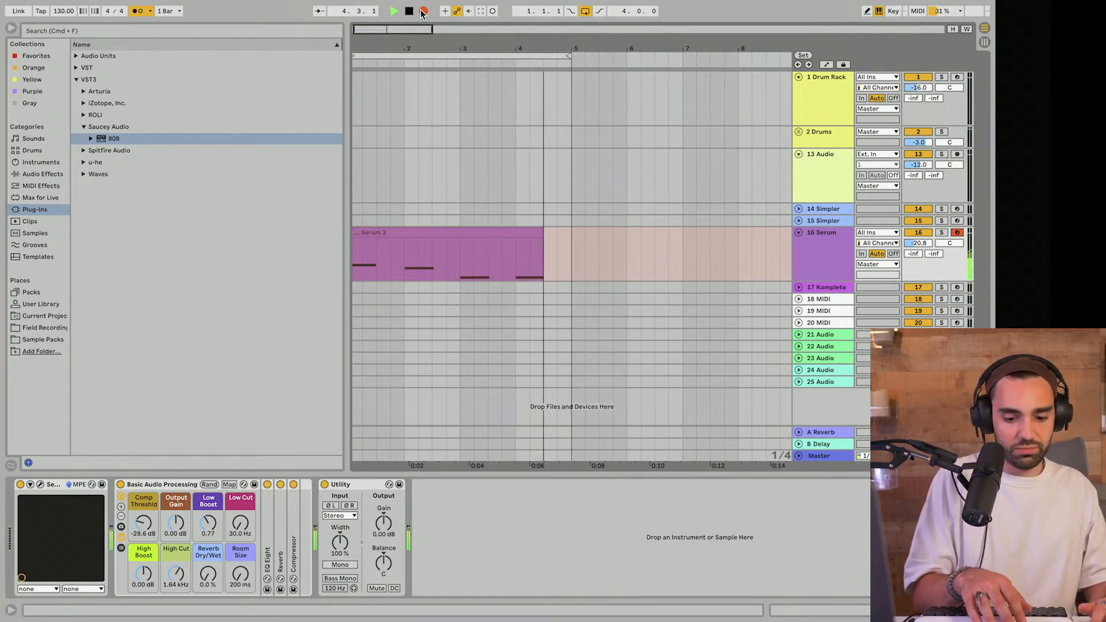
key(space)
click(568, 232)
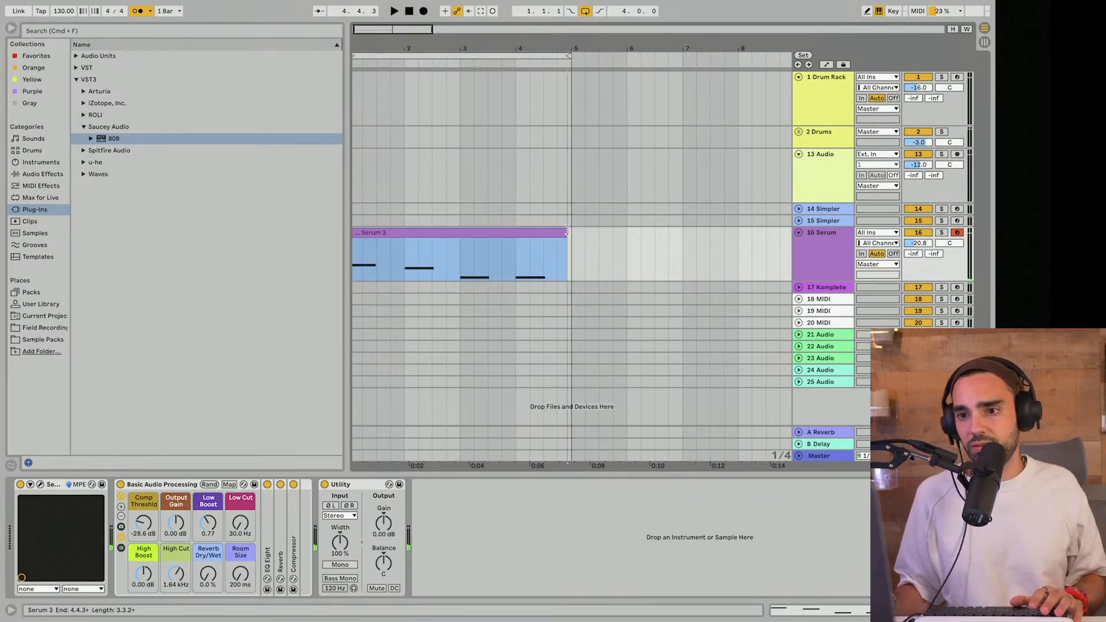
Step: Search the browser for "clap" and narrow the search to the Sample Packs folder
click(67, 32)
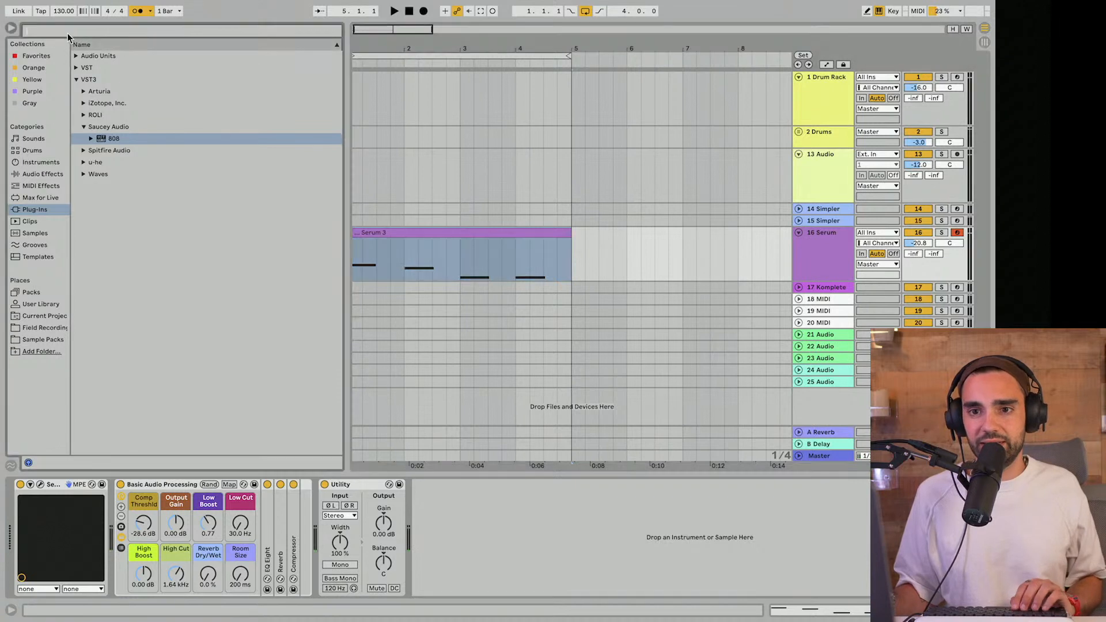
text(clap)
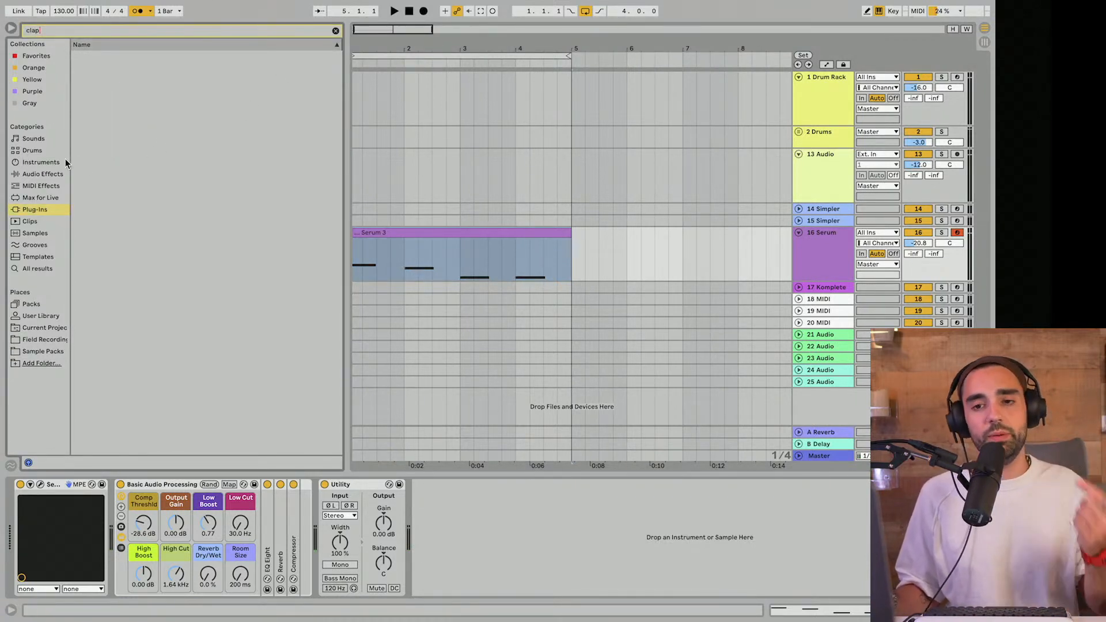
click(60, 175)
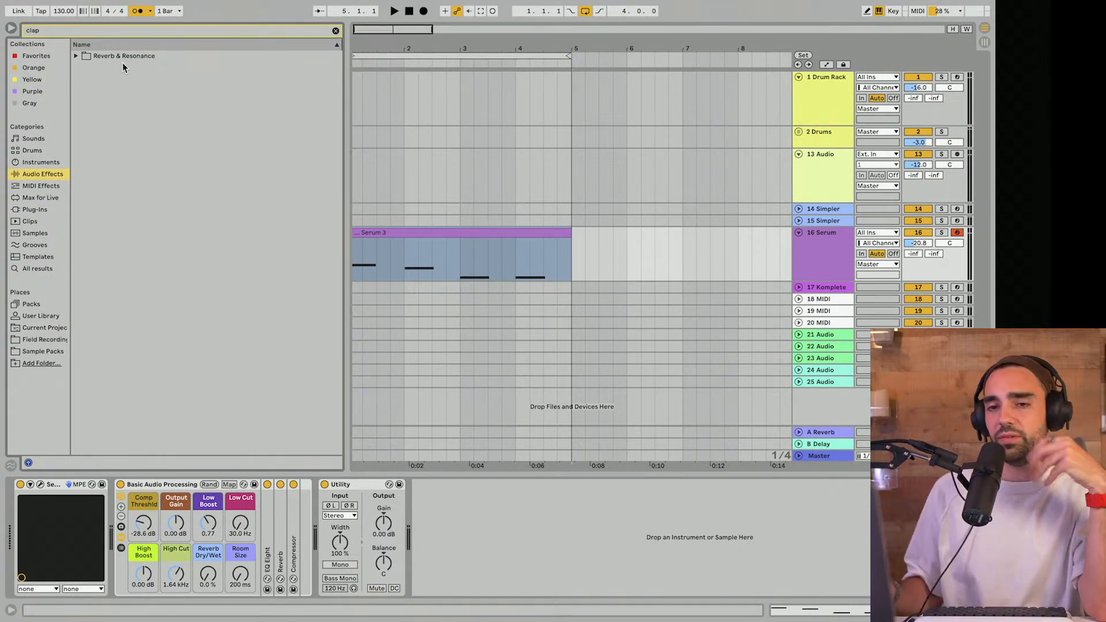
click(45, 234)
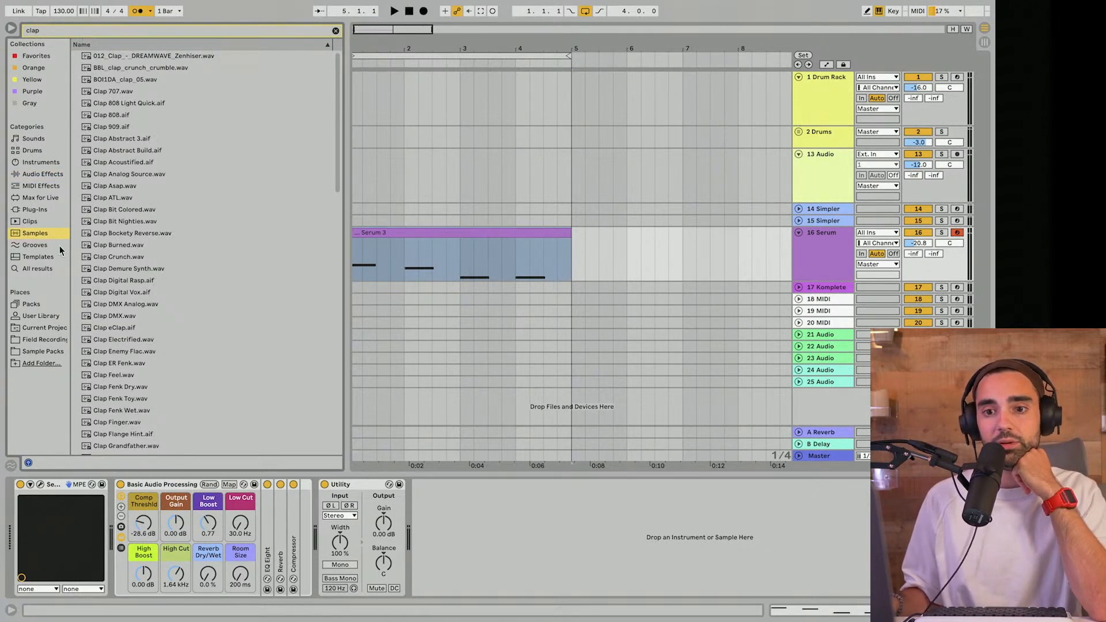
click(31, 305)
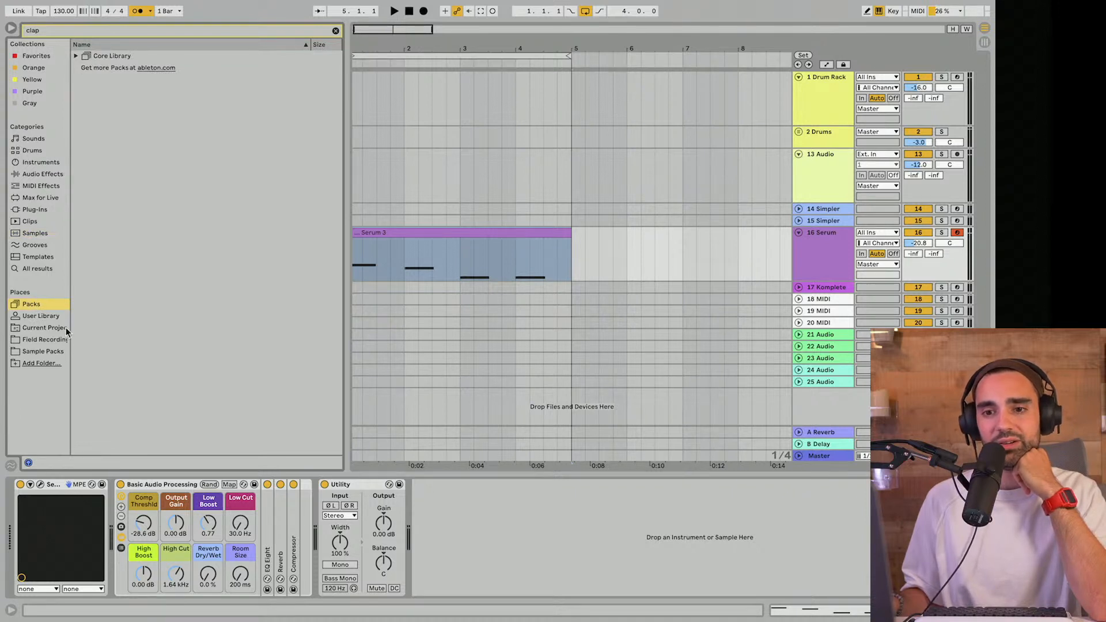
click(53, 351)
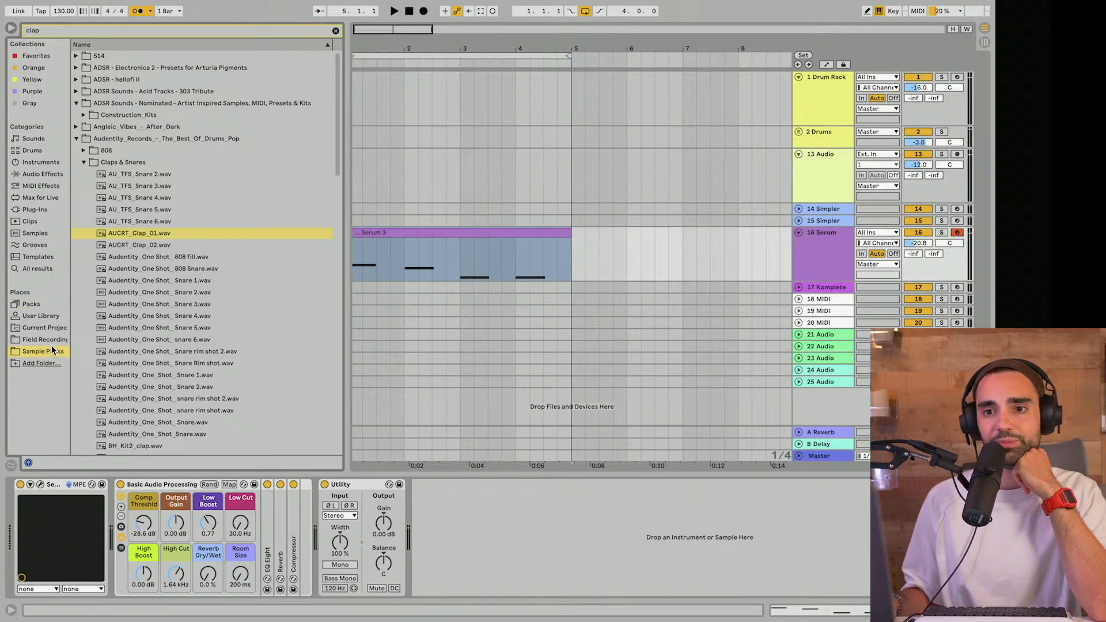
Step: Open the clap one-shots in the Angleic_Vibes_-_After_Dark pack and audition After Dark - Clap 03 and Clap 09
click(84, 163)
click(76, 138)
click(71, 115)
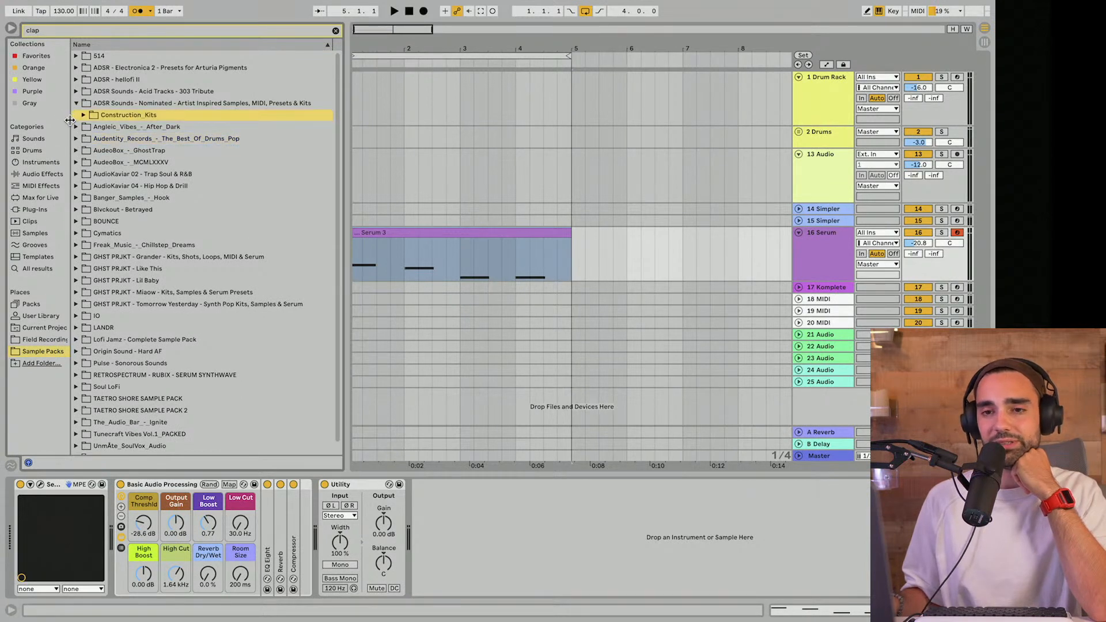
click(76, 104)
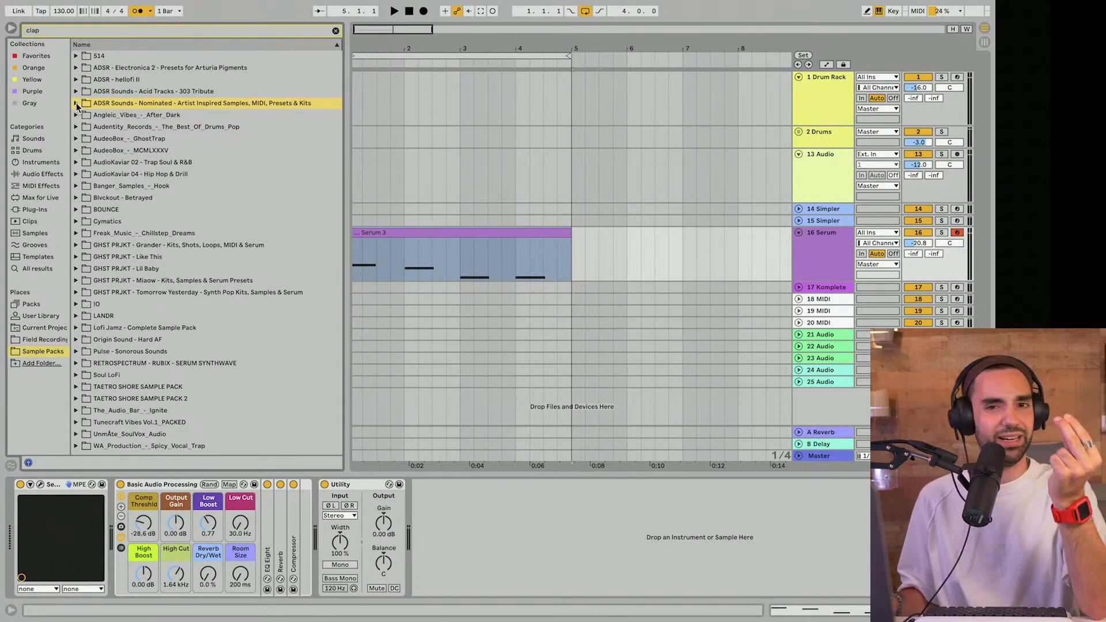
click(76, 115)
click(84, 127)
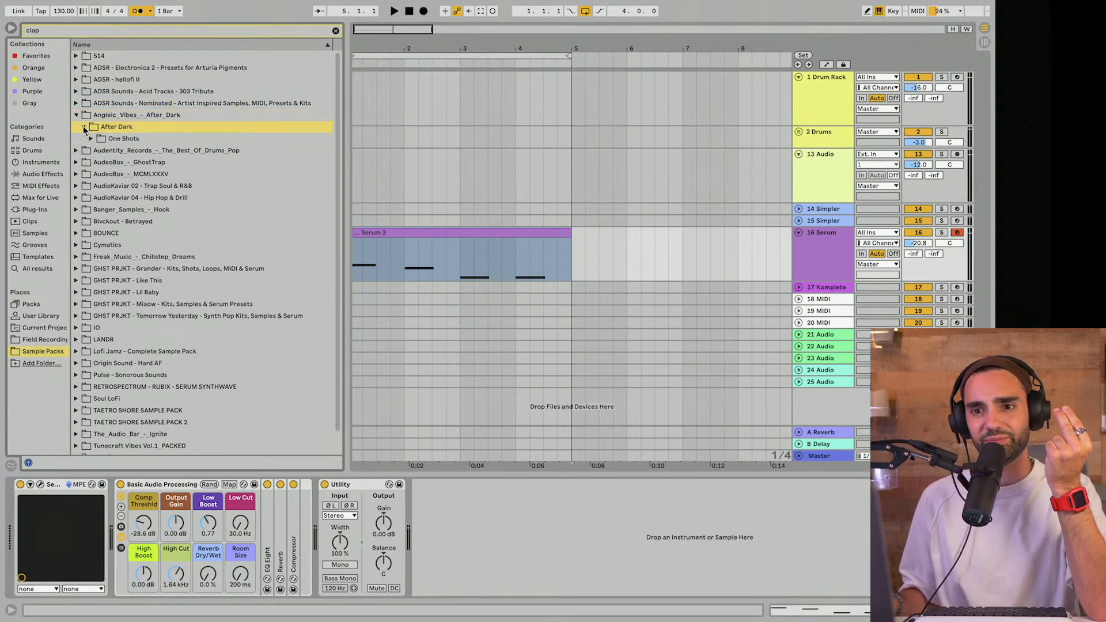
click(92, 138)
click(99, 150)
click(135, 184)
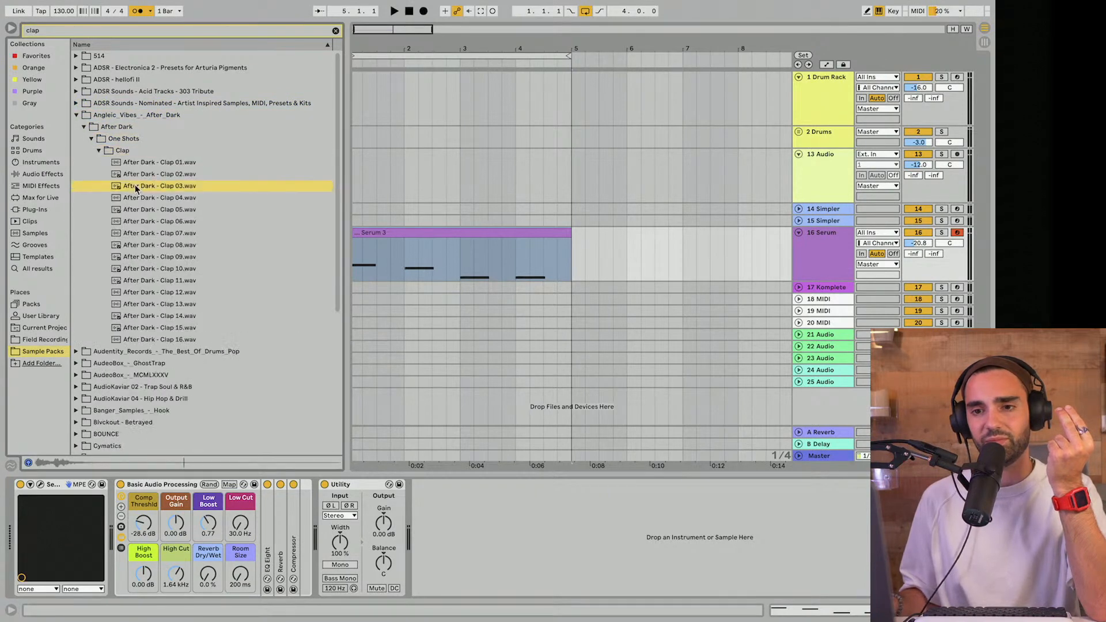
click(160, 255)
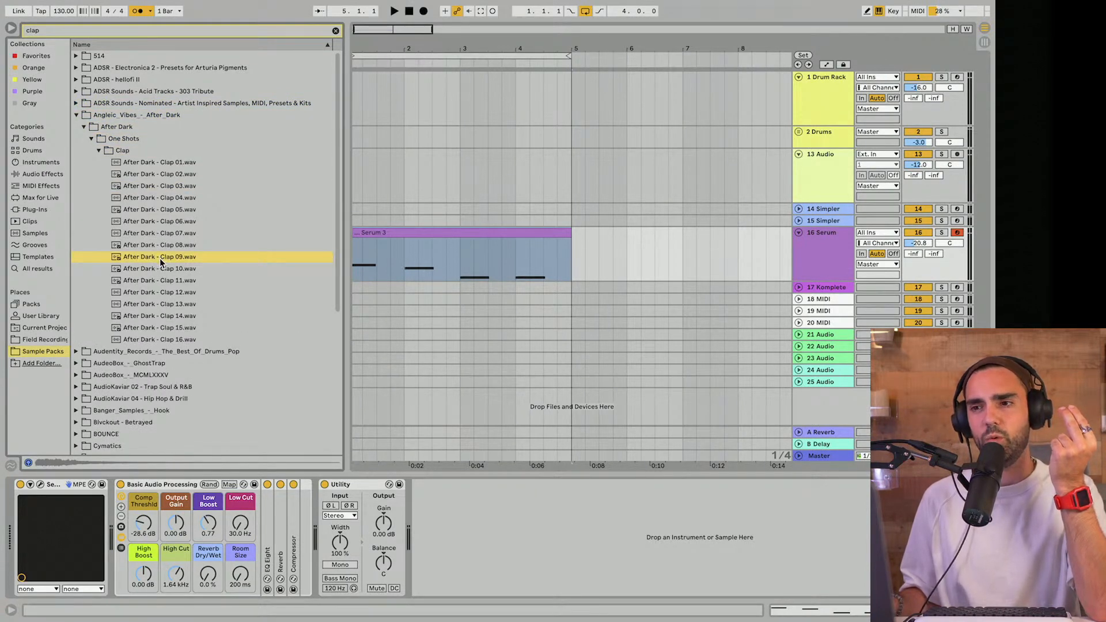
Step: Unfold the Drums group and place After Dark - Clap 09 on track 7 at beat 3 of bar 1
click(799, 131)
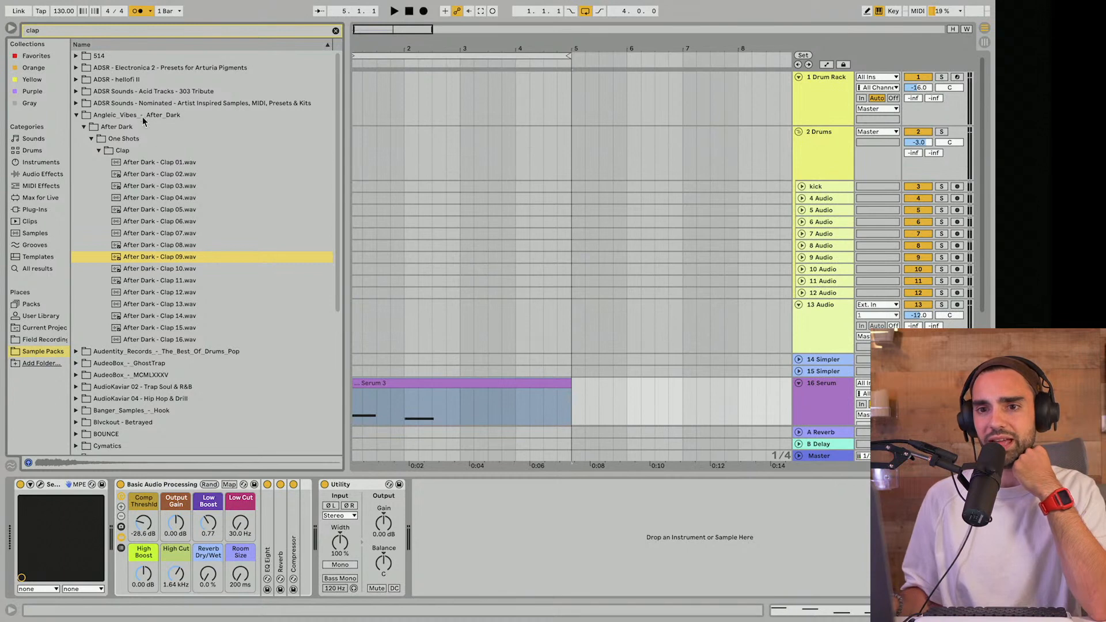
drag(129, 261, 461, 233)
scroll(355, 237, up, 5)
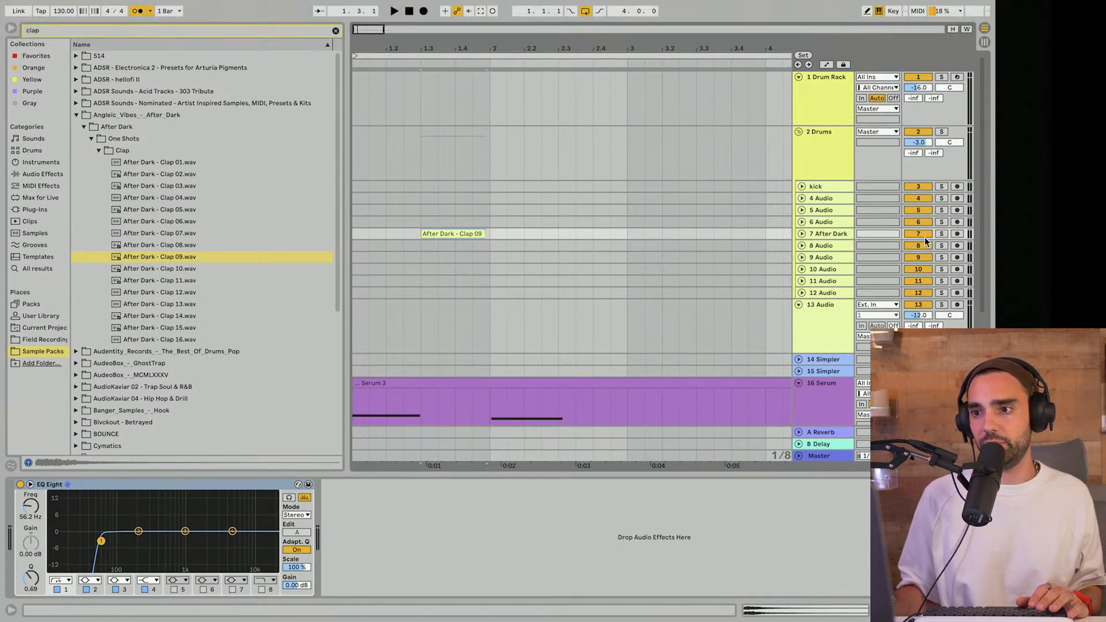
Step: Unfold clap track 7, check its level in playback and lower its volume to -26.6 dB
click(802, 234)
drag(921, 244, 921, 256)
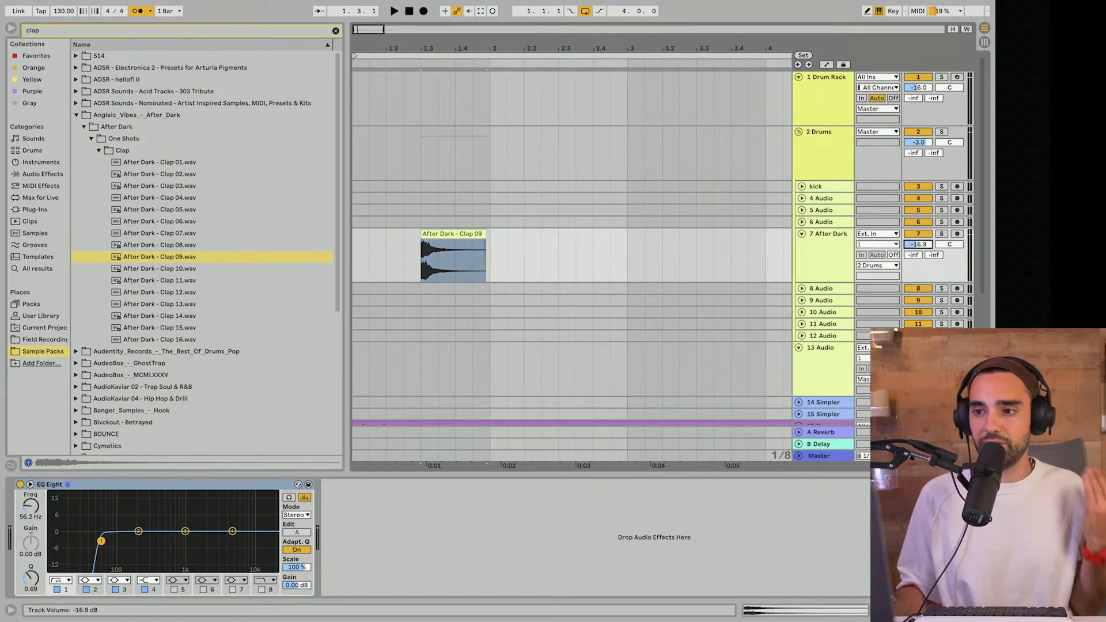
click(410, 12)
key(space)
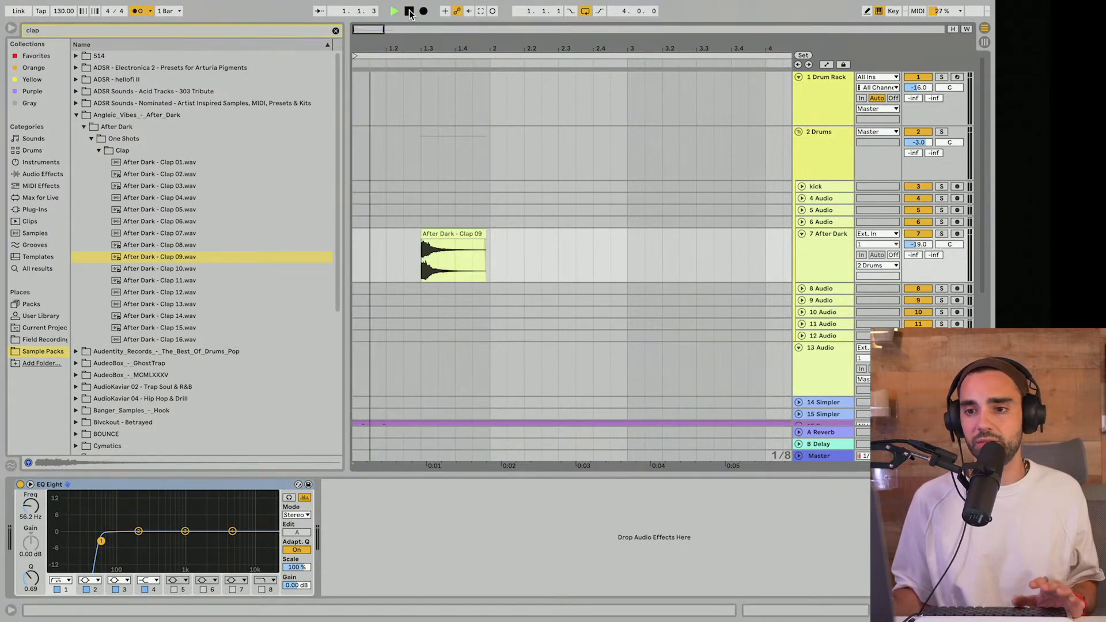
key(space)
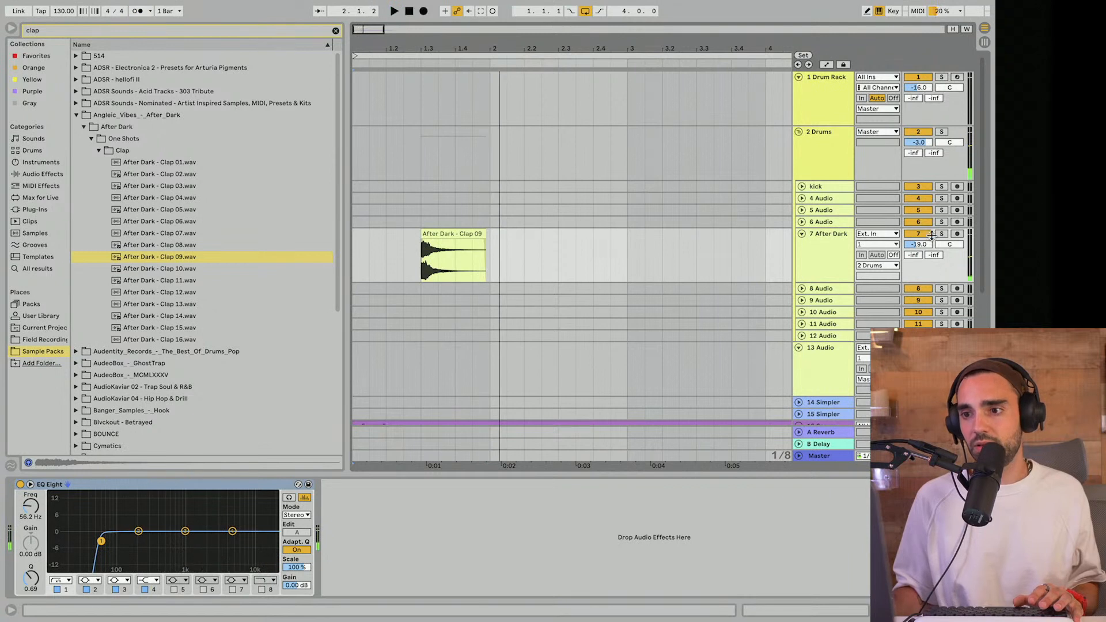
drag(919, 244, 919, 249)
Step: Duplicate the clap clip onto beat 3 of bars 2 and 3
click(433, 236)
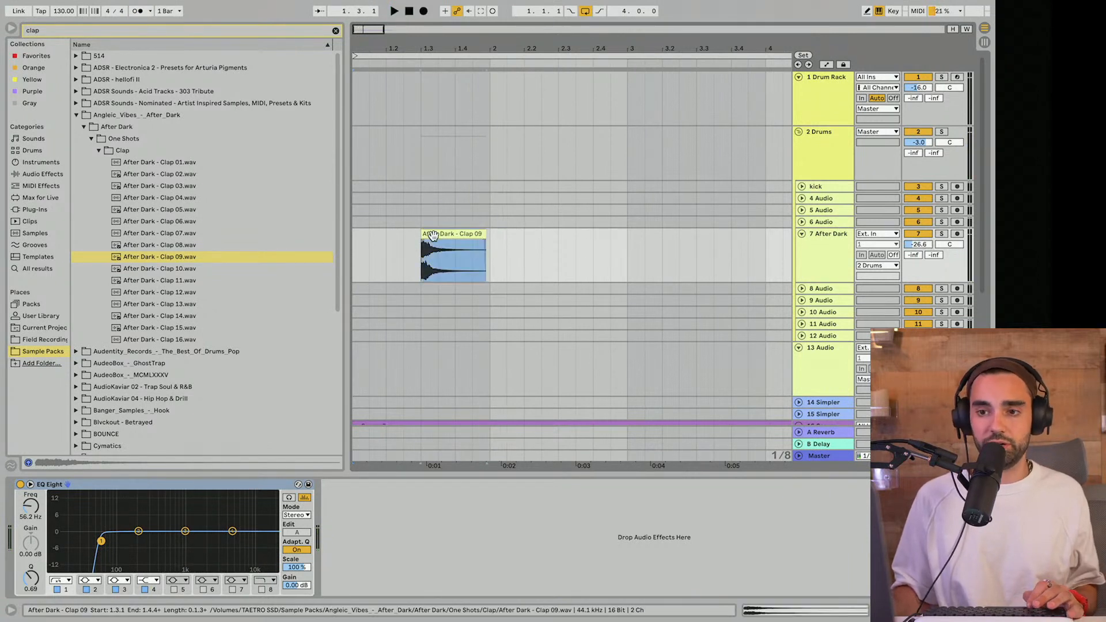
key(ctrl+d)
key(minus)
key(minus)
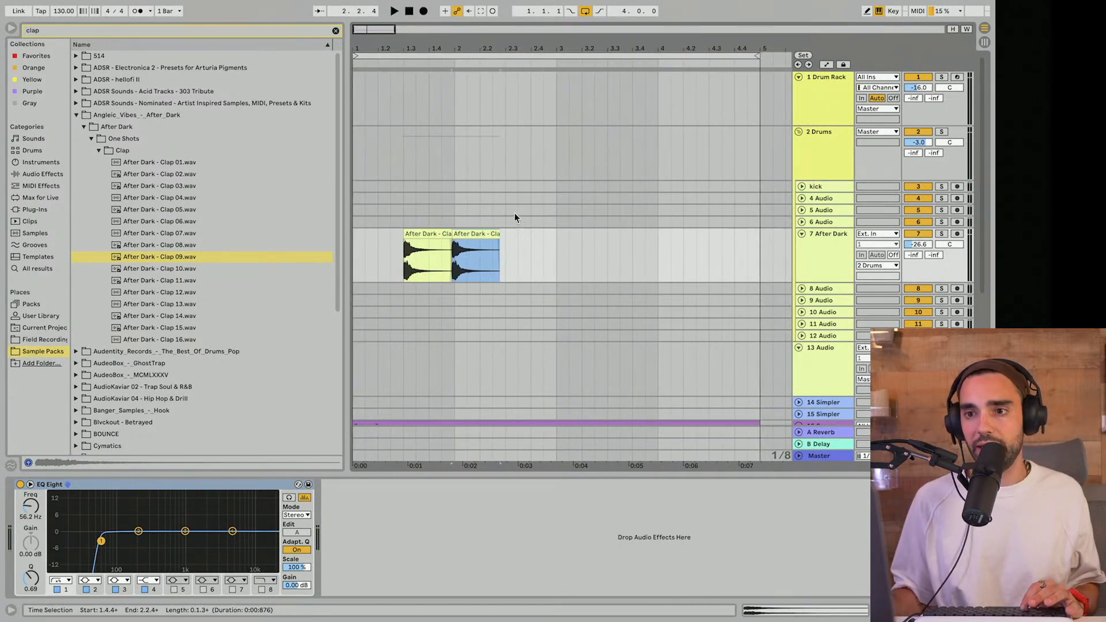
drag(469, 232, 526, 242)
key(ctrl+d)
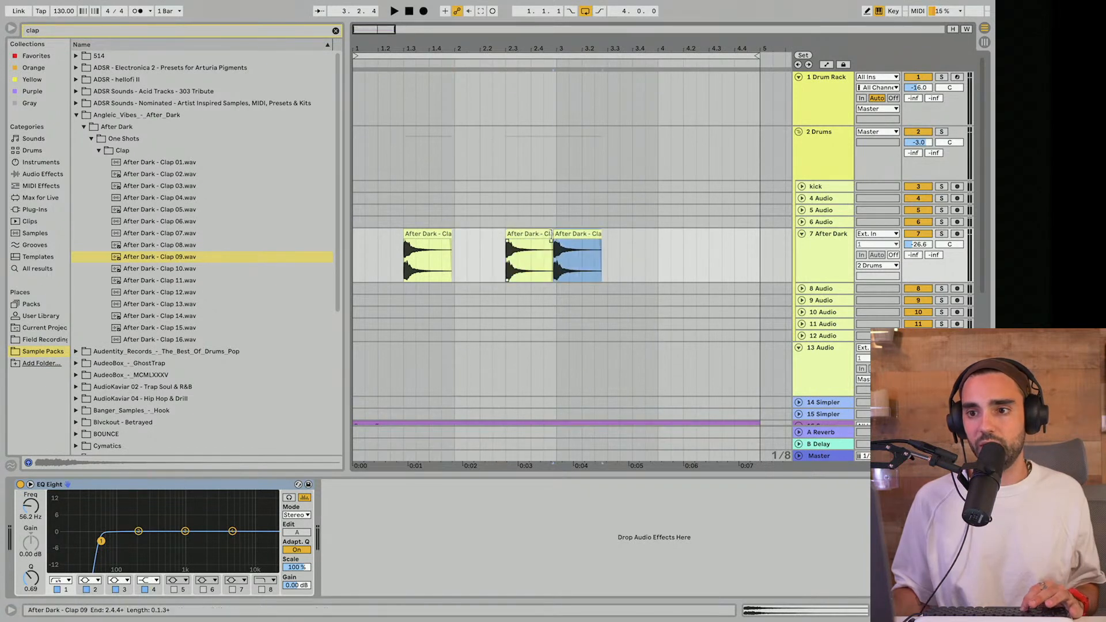
drag(591, 234, 632, 247)
Step: Duplicate the clap once more, align it to beat 3 of bar 4, and play the loop from the start
key(ctrl+d)
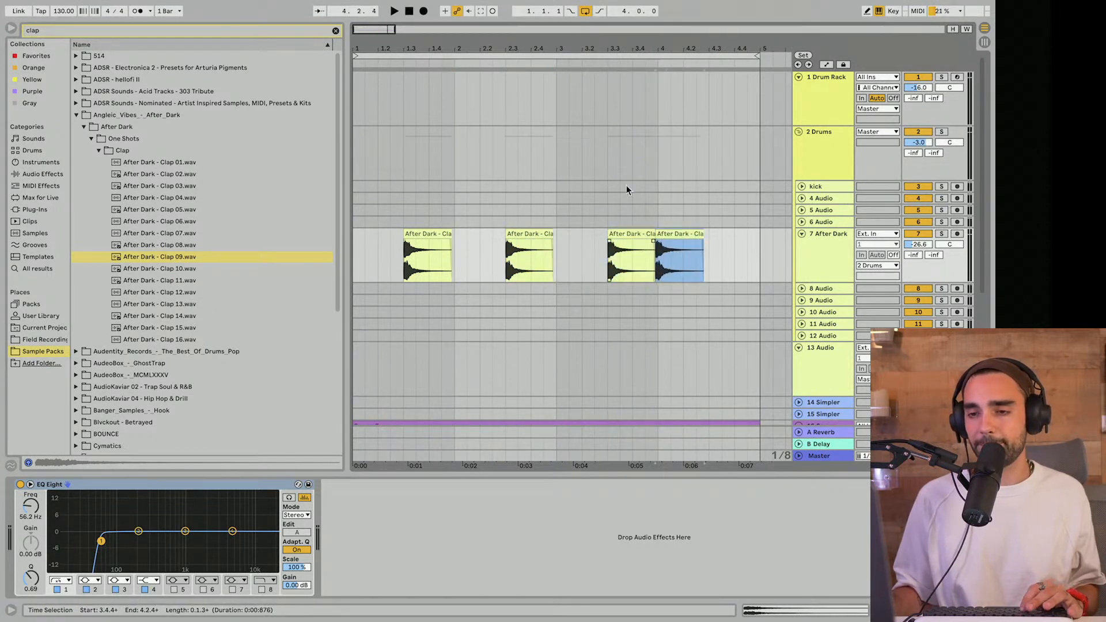
drag(607, 49, 607, 35)
drag(600, 232, 648, 244)
drag(634, 50, 640, 110)
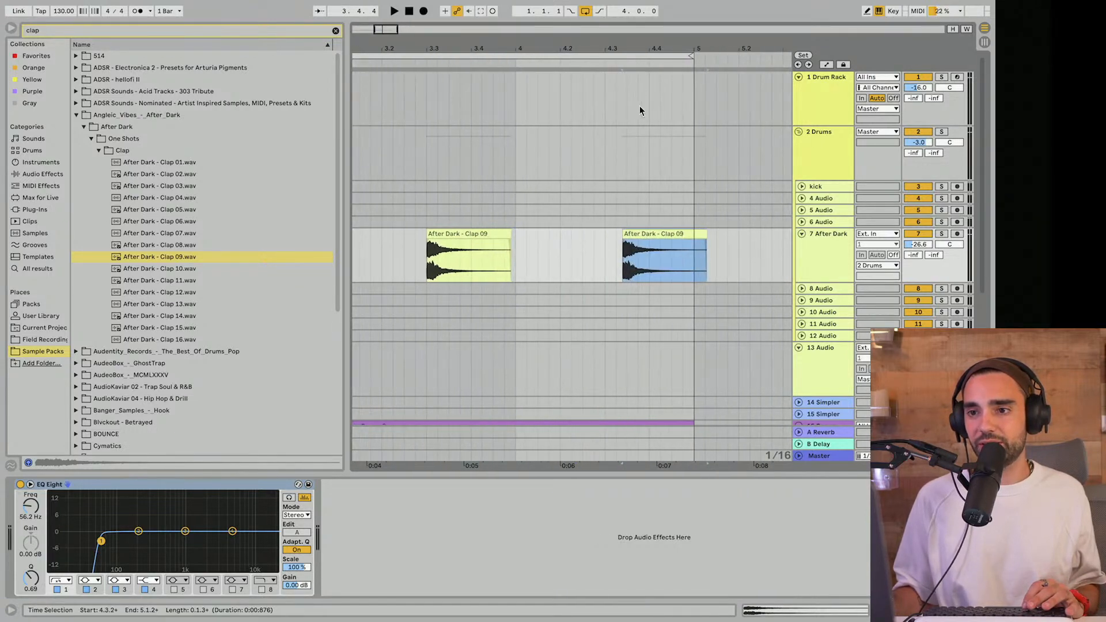
drag(658, 238, 639, 243)
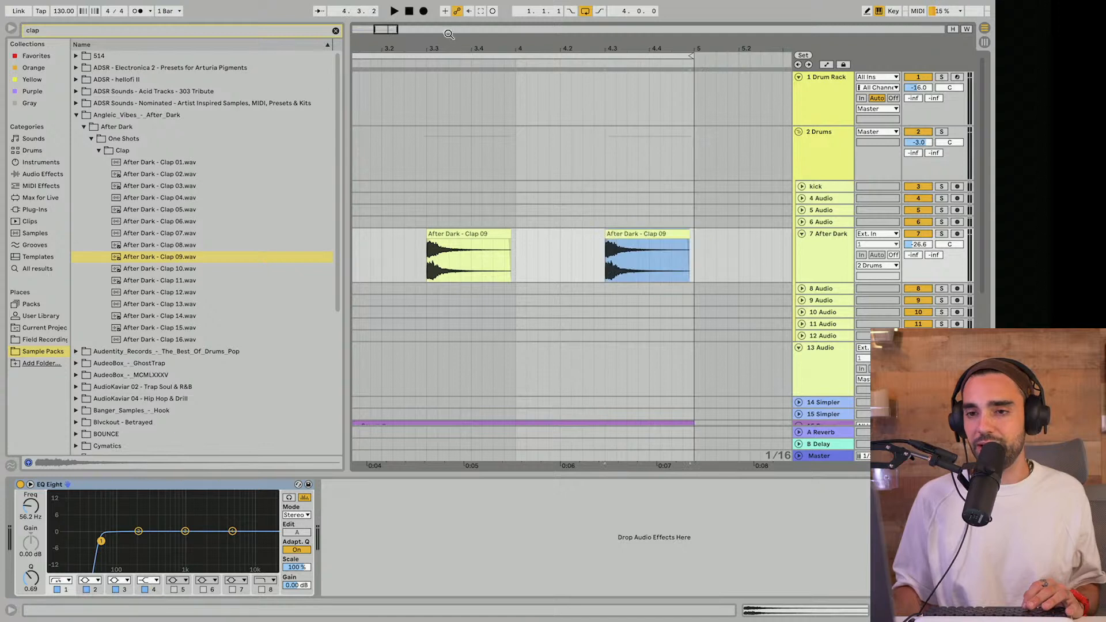
drag(446, 49, 531, 18)
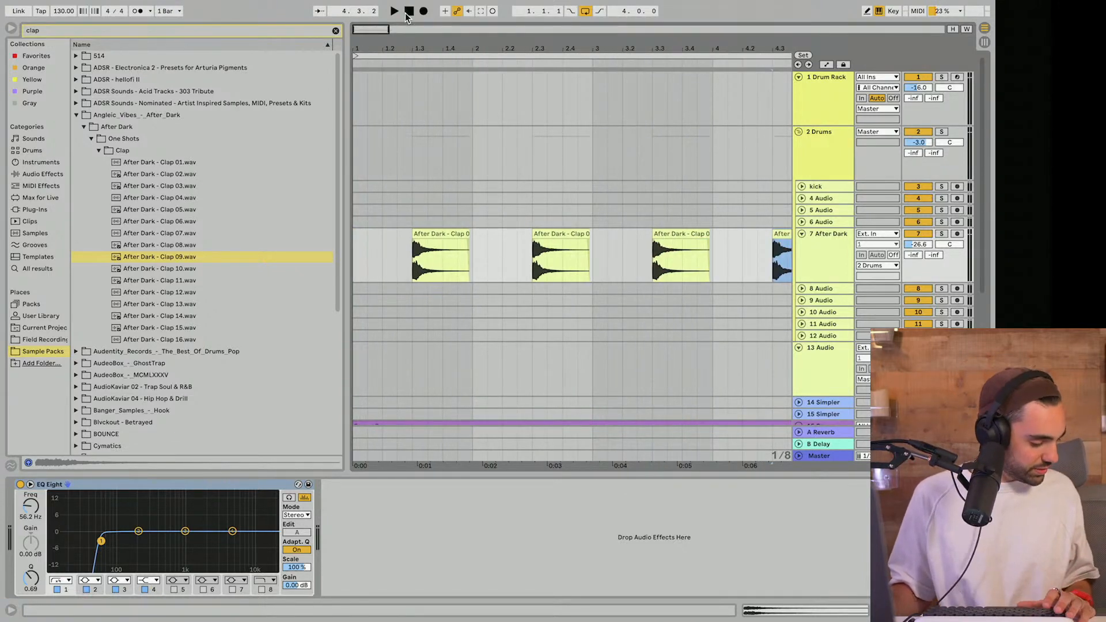
key(space)
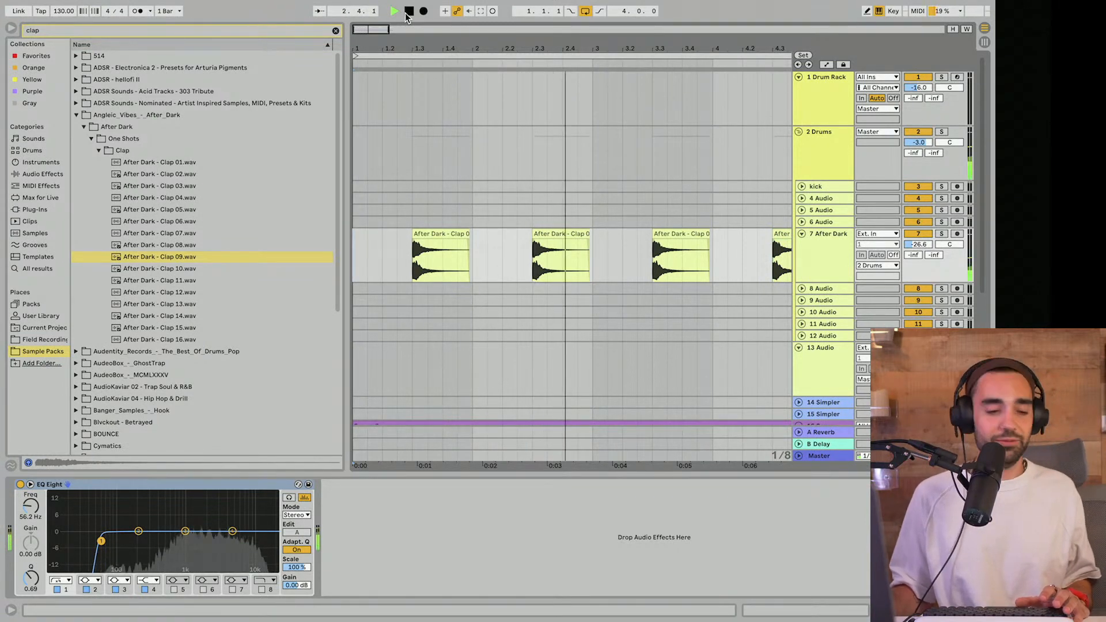
Step: Lower clap track 7's volume to -27.5 dB, collapse the After Dark sample pack folder, and replay the loop
click(408, 14)
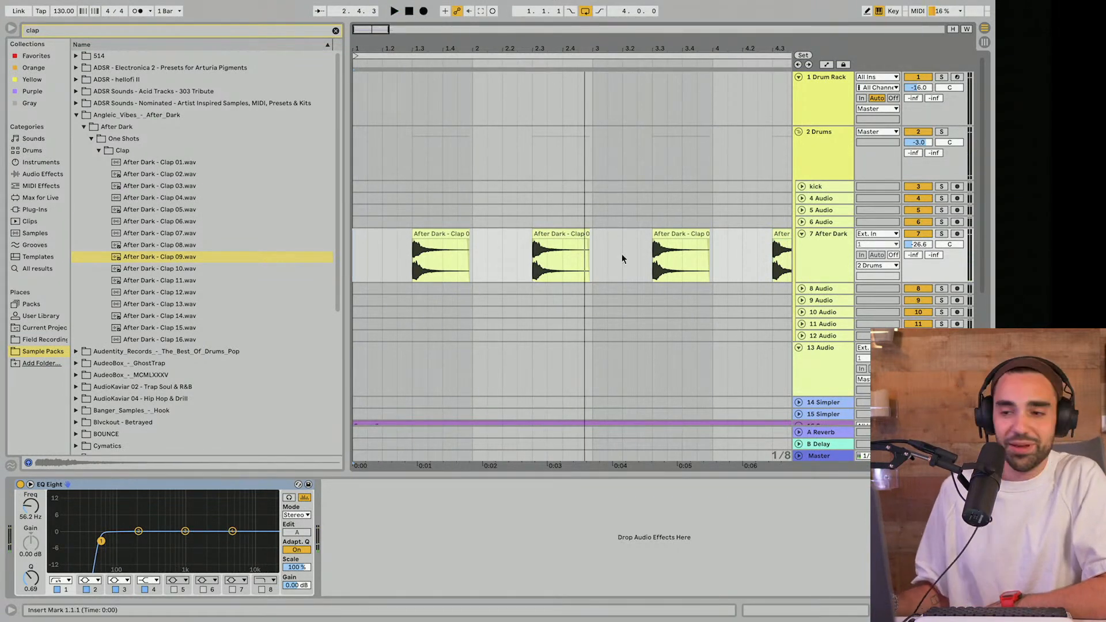
drag(918, 245, 918, 248)
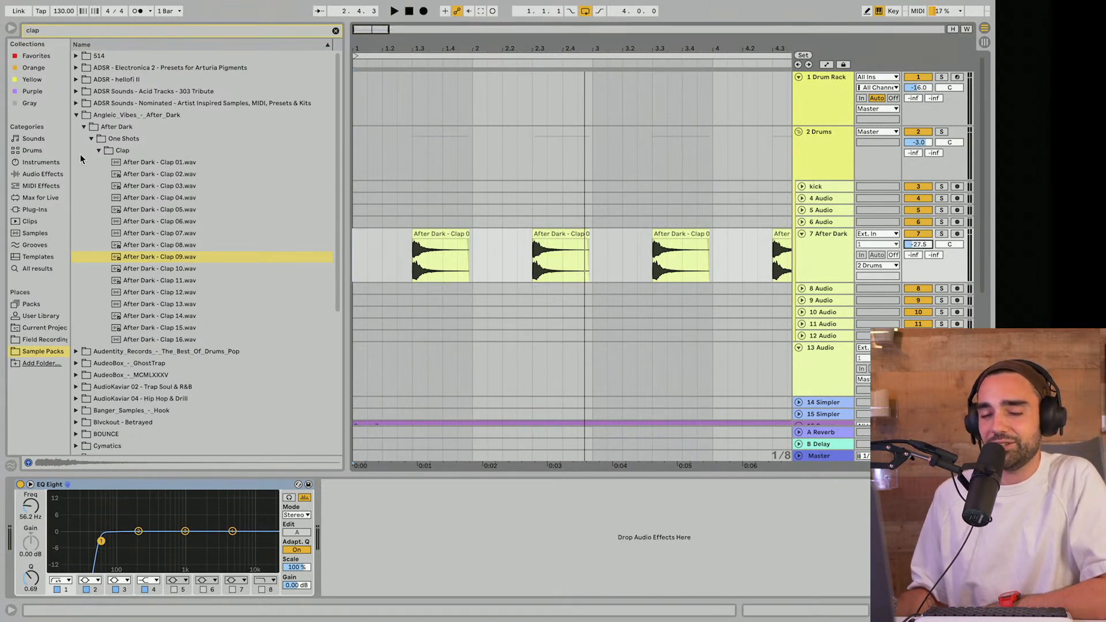
click(77, 115)
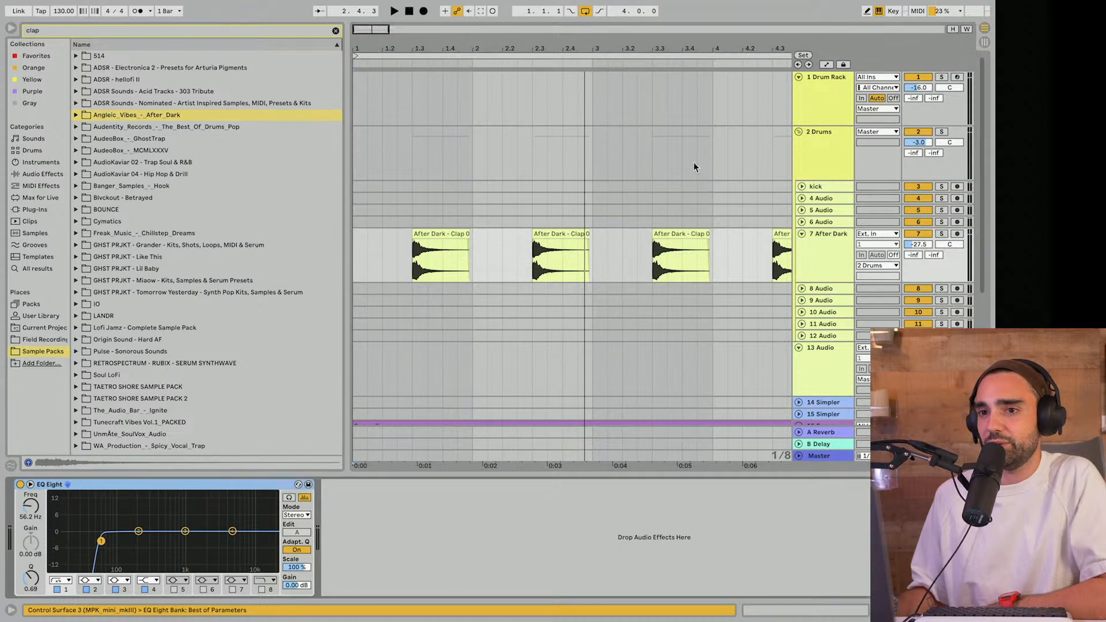
click(409, 10)
key(space)
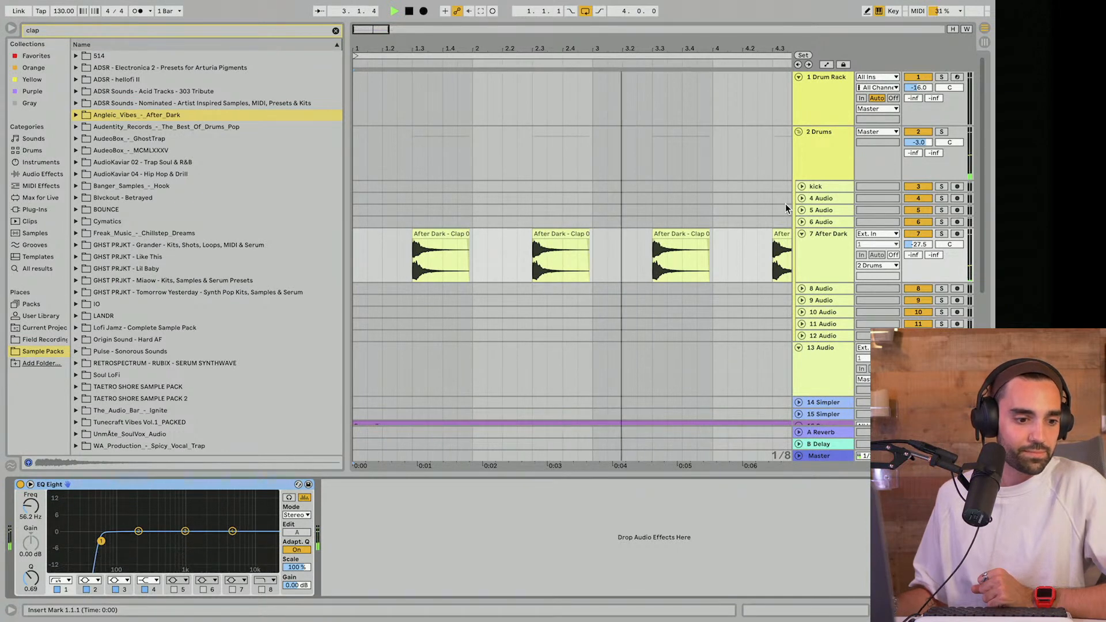
key(space)
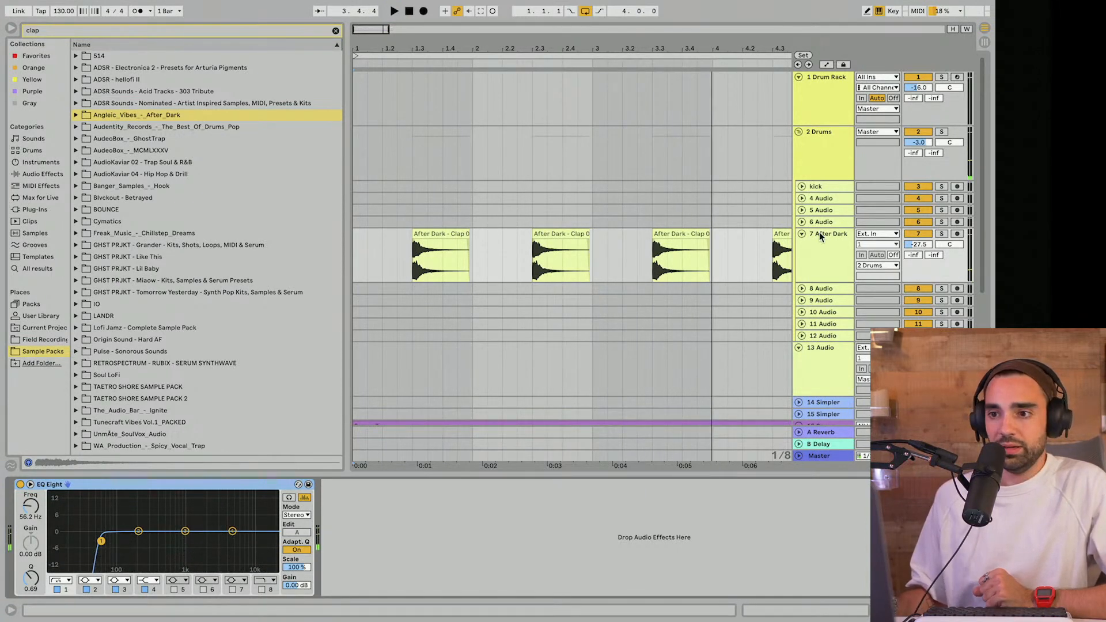
Step: Set clap track 7's A-Reverb send to -9.4 dB while the loop plays
click(913, 254)
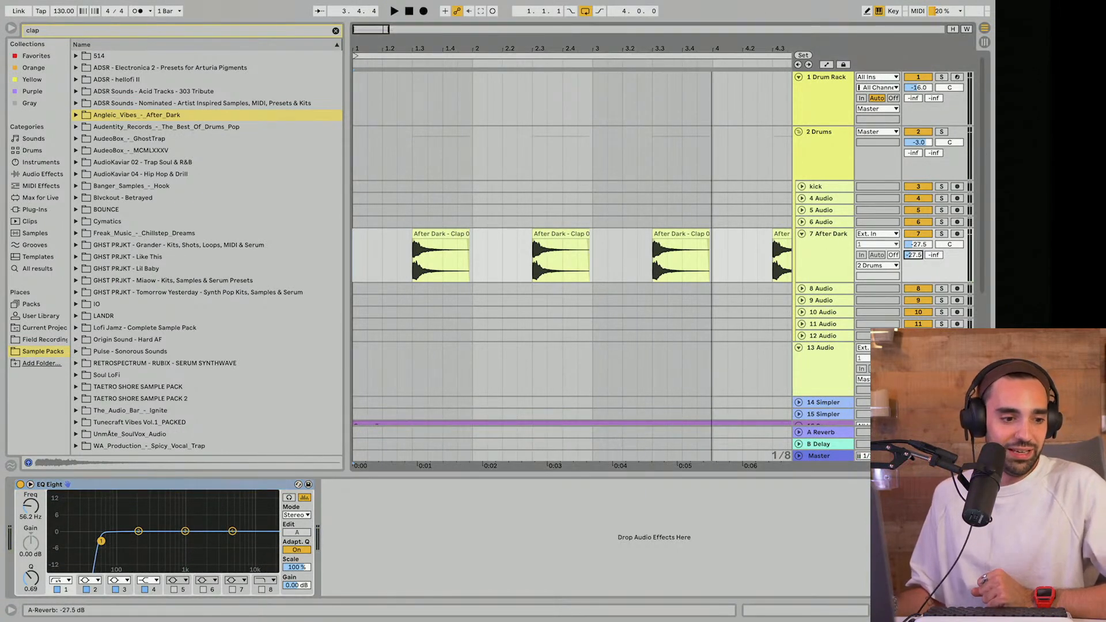
key(space)
drag(914, 255, 914, 229)
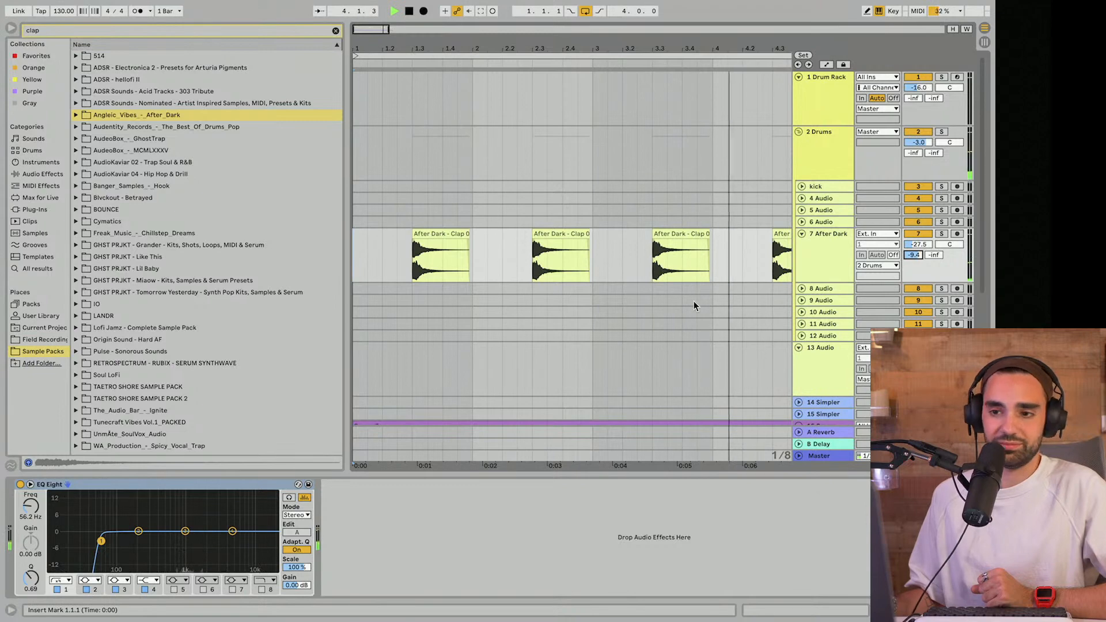
scroll(693, 302, down, 5)
key(space)
Step: Duplicate Serum track 16 and delete the copied clip on the new track 17
click(816, 304)
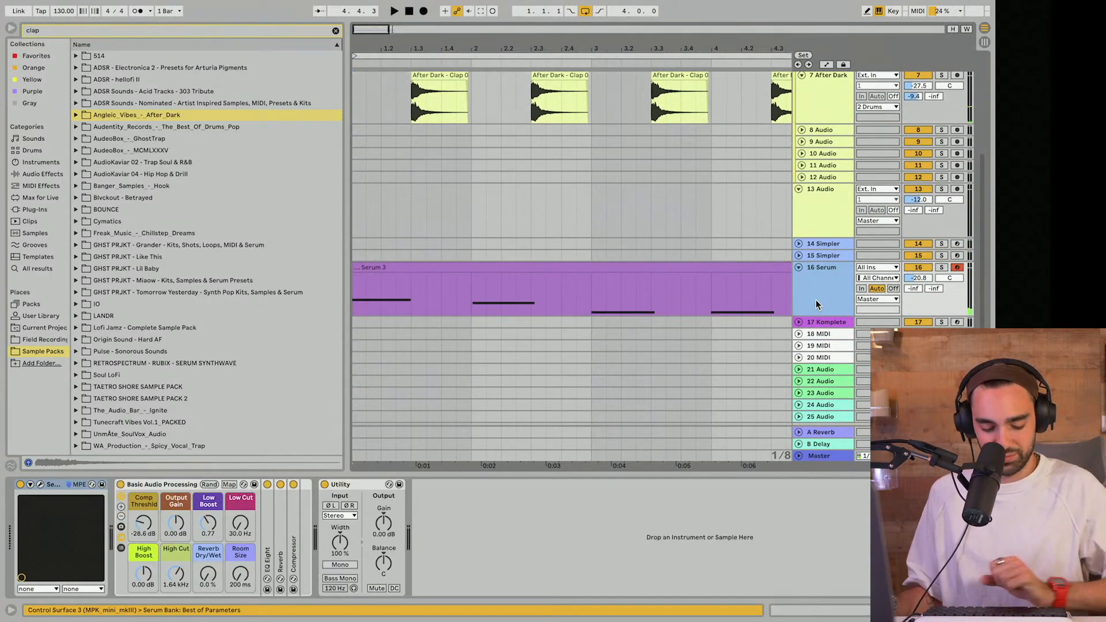
key(ctrl+d)
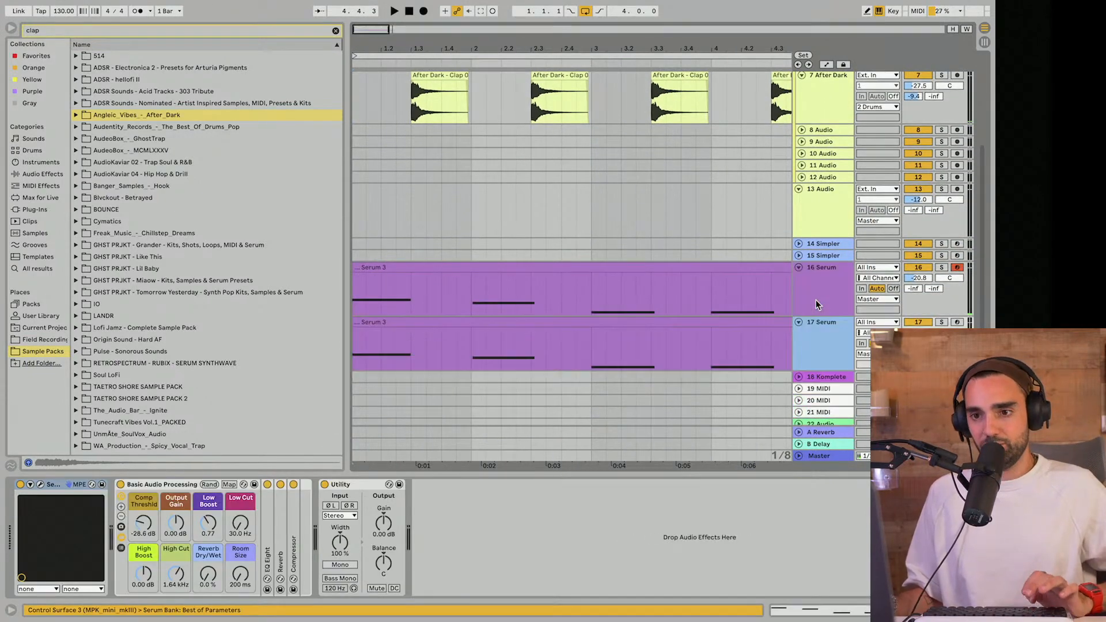
click(696, 325)
key(Delete)
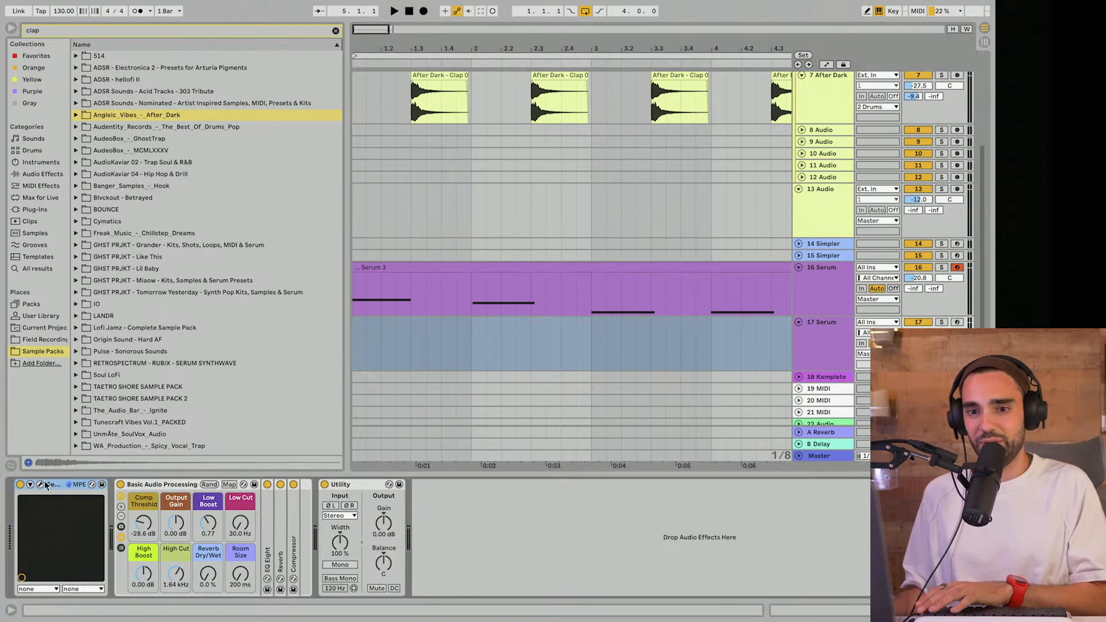
Step: In track 17's Serum, load the Pad - Smooth - GHSTPRJKT_Gimme preset from the JOJI Serum Presets pads
click(40, 486)
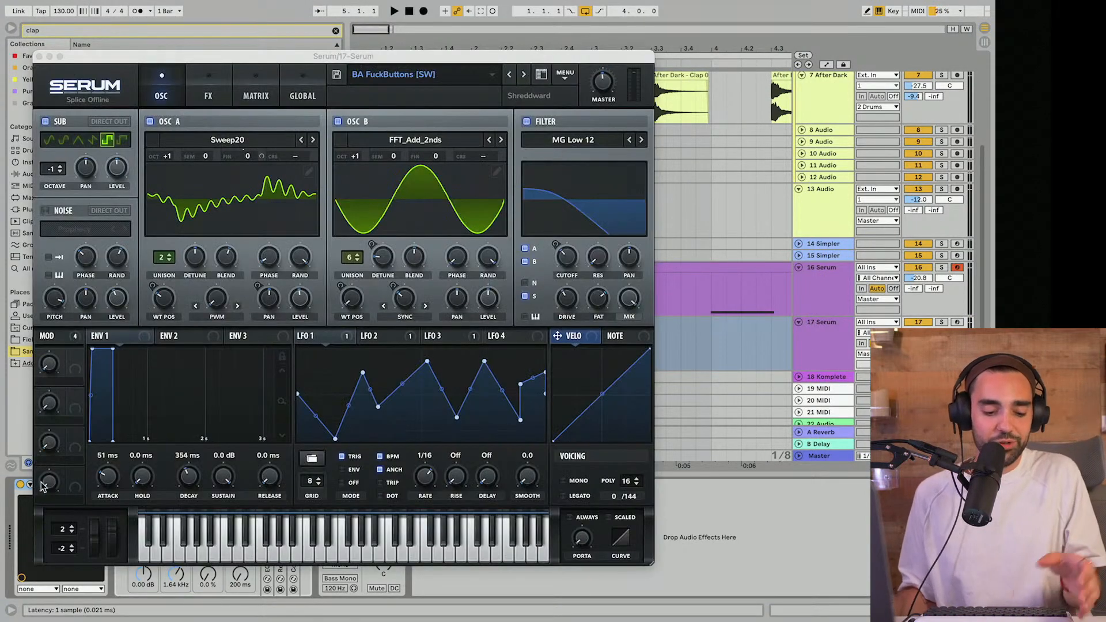
click(480, 75)
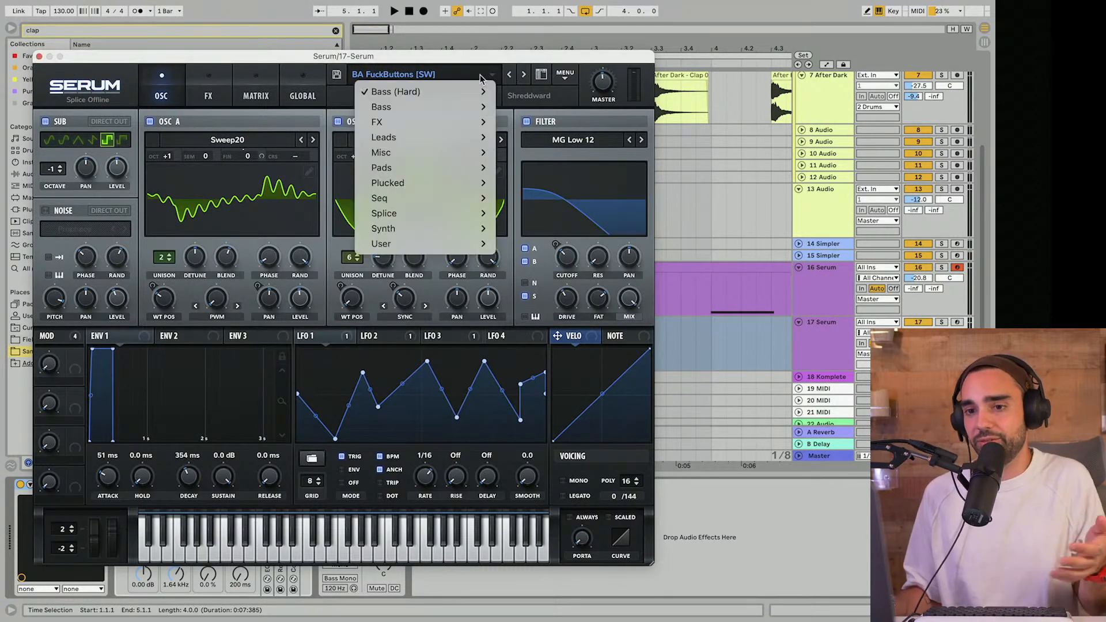
mouse_move(474, 241)
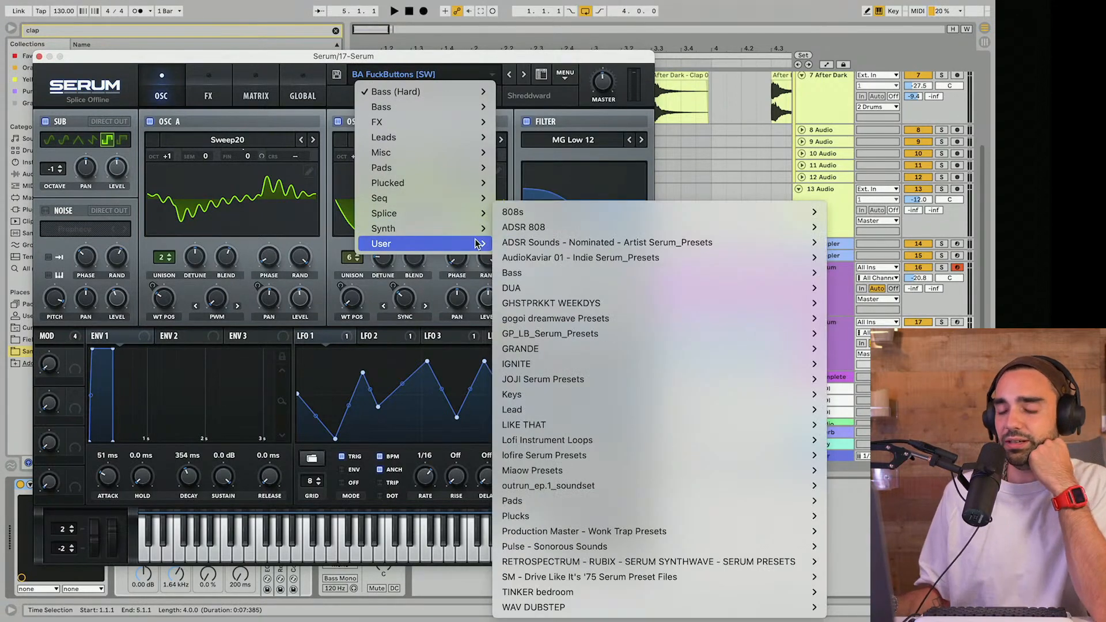
mouse_move(684, 384)
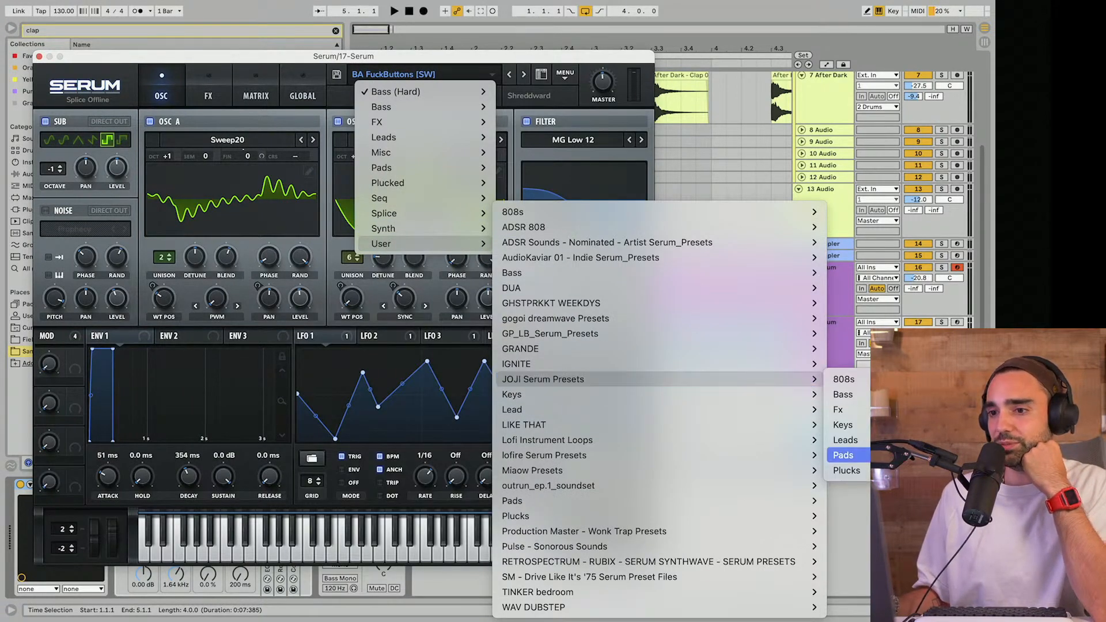
mouse_move(842, 455)
click(695, 468)
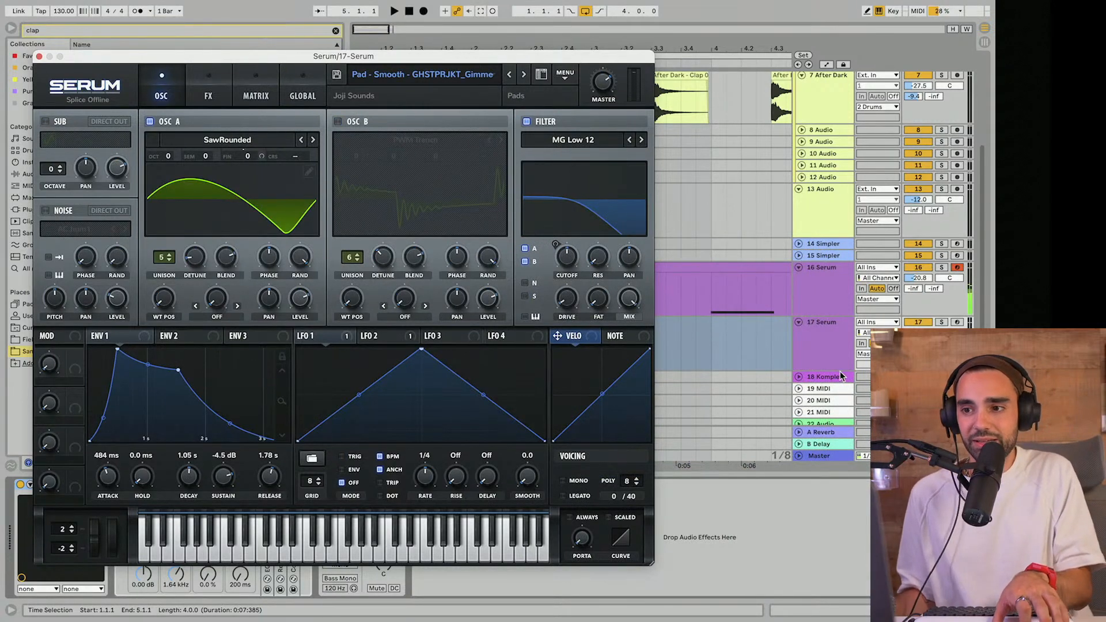
Step: Arm track 17, audition further pad presets against the loop, choose Pad - VHS Tape - GHSTPRJKT_Gimm, and close Serum
click(958, 322)
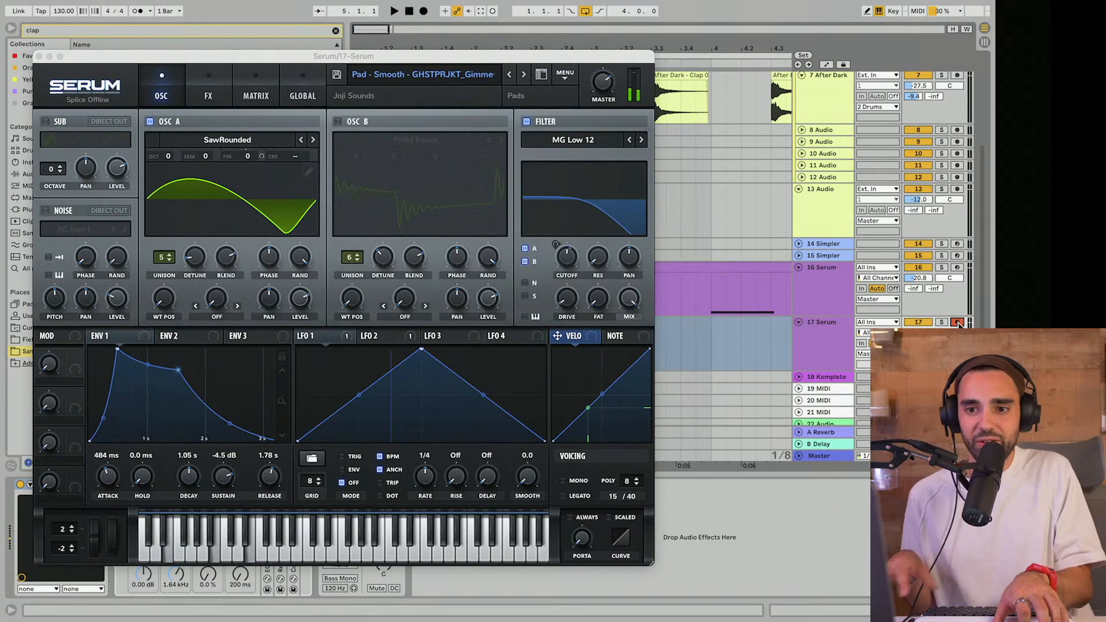
key(space)
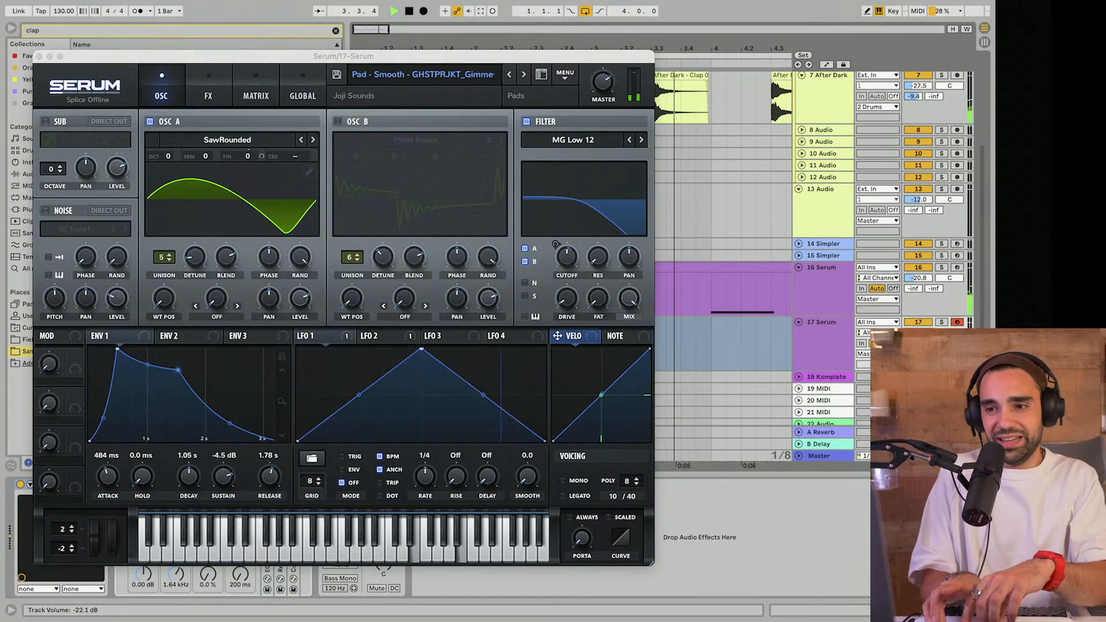
click(523, 74)
key(space)
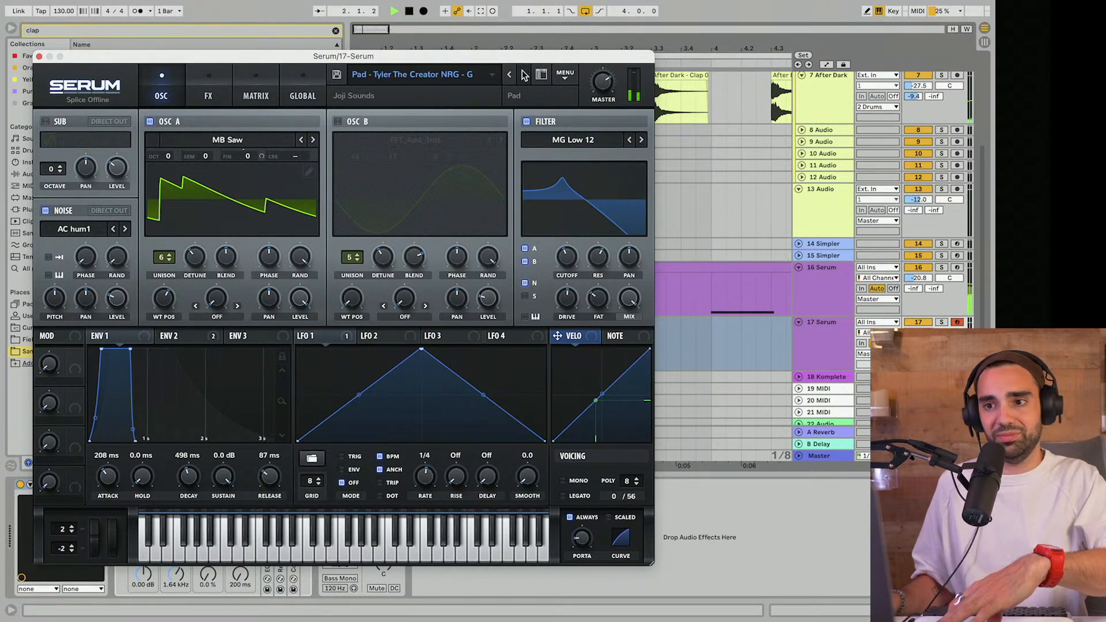
click(523, 74)
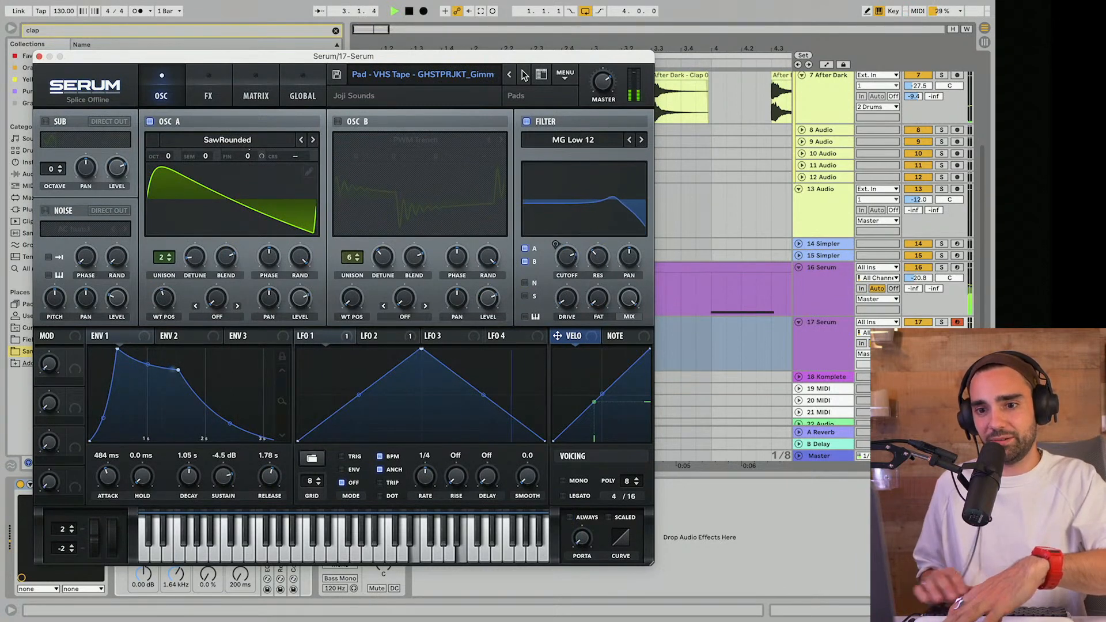
key(space)
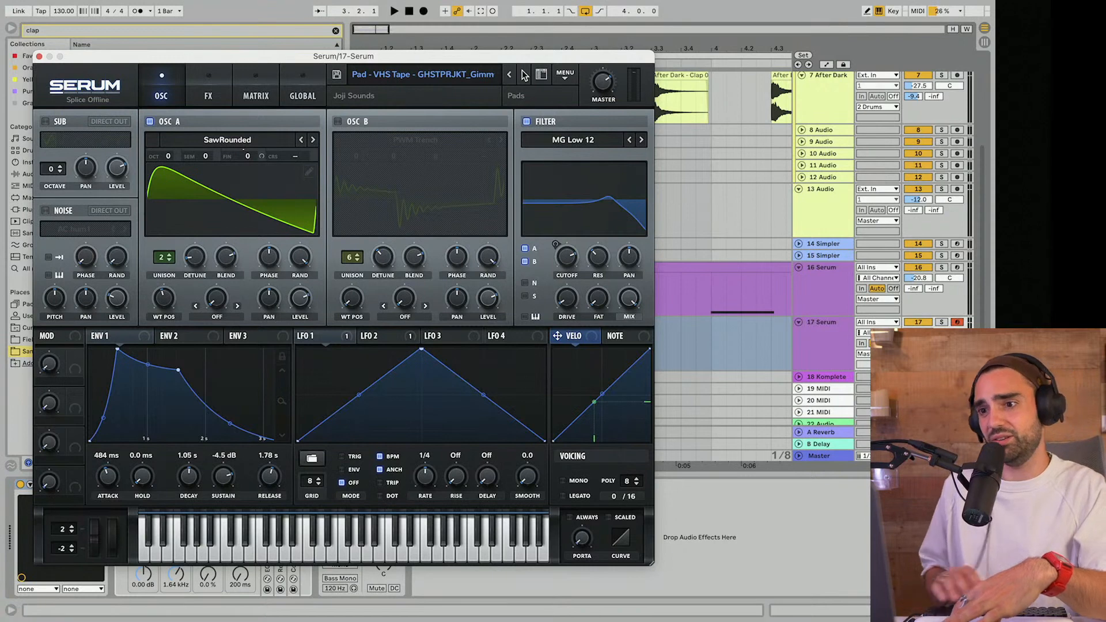
key(space)
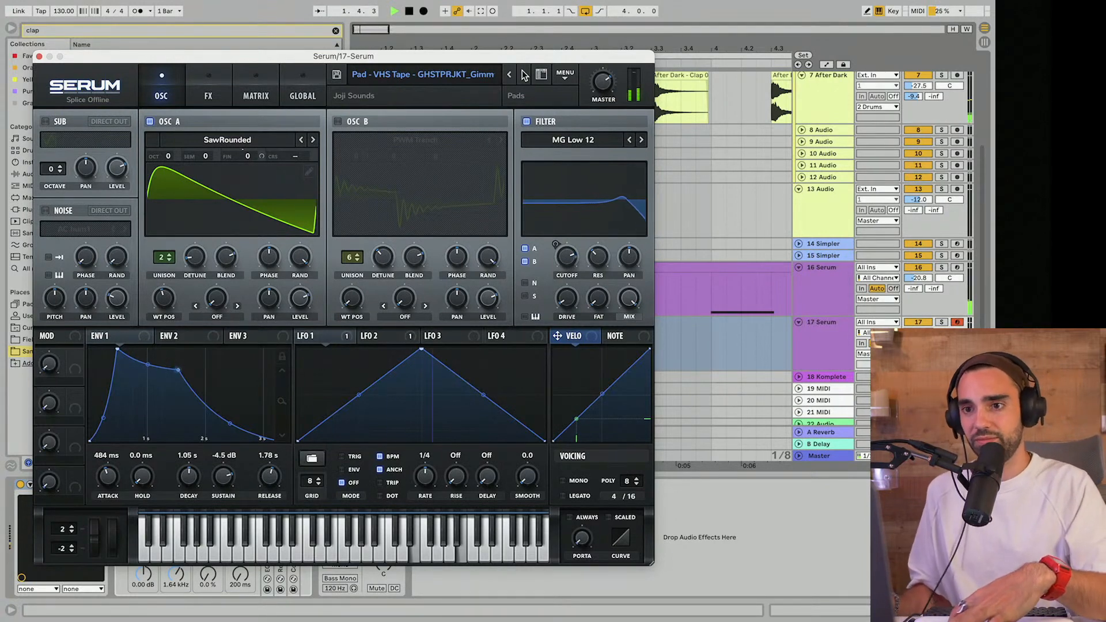
click(39, 56)
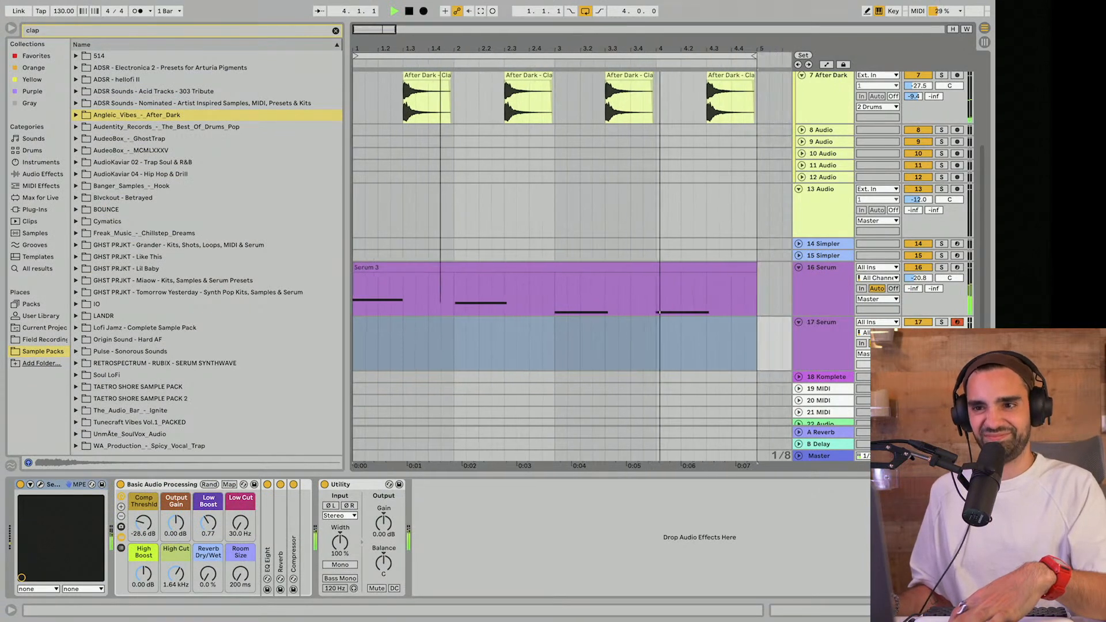
Step: Record held pad notes on track 17 and extend the clip's start back to bar 1 to fill four bars
double_click(410, 12)
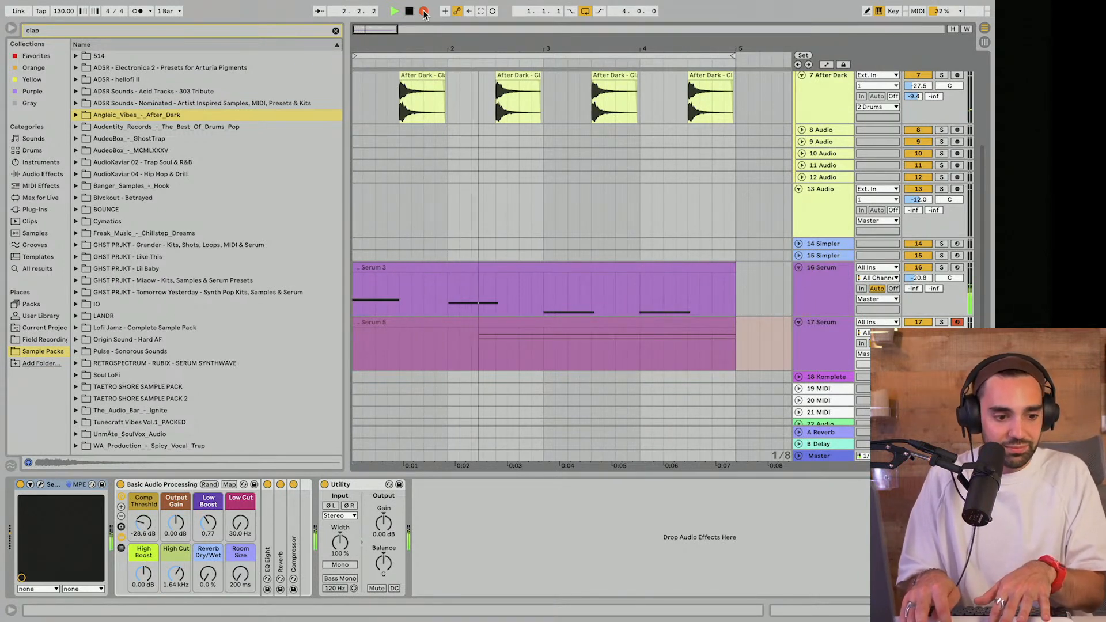
key(space)
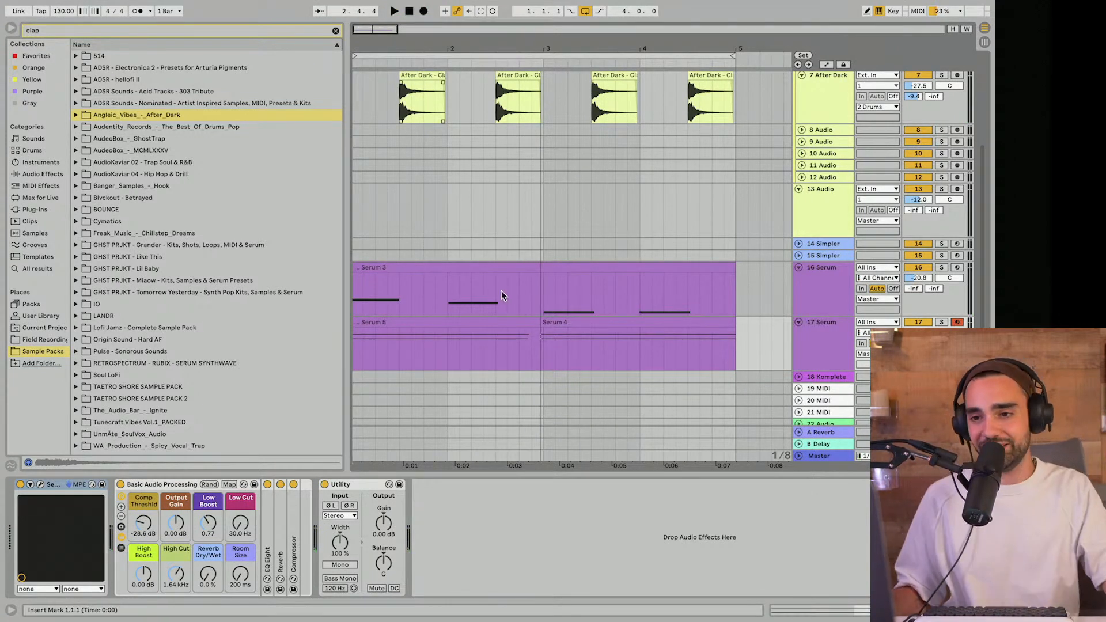
drag(542, 324, 228, 321)
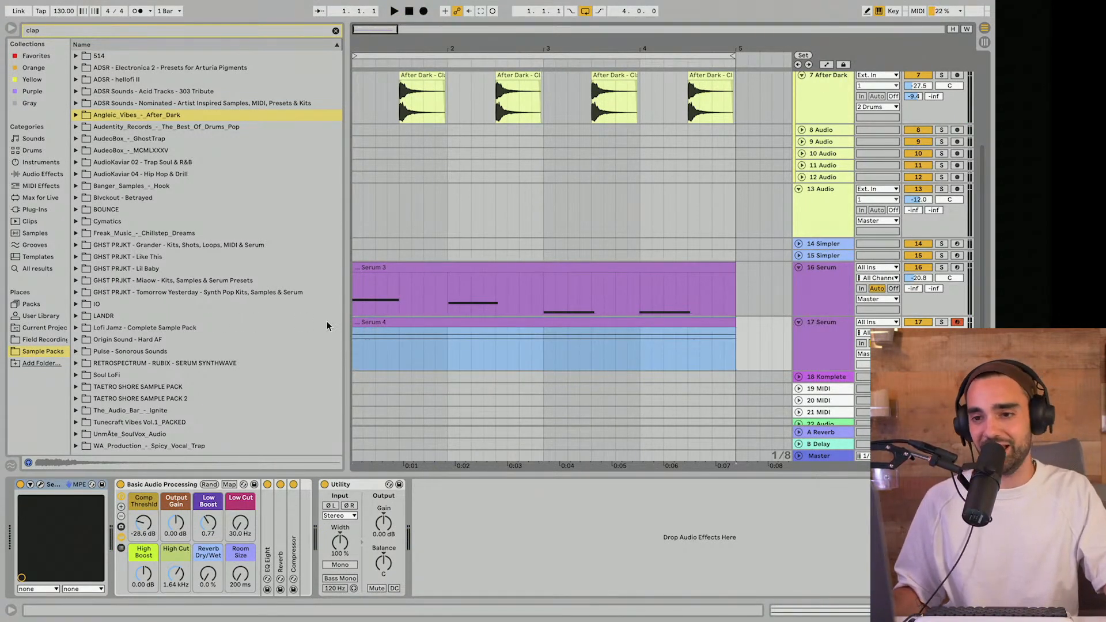
Step: Open the pad clip on track 17, select all its notes, and play the loop to hear the part
double_click(377, 327)
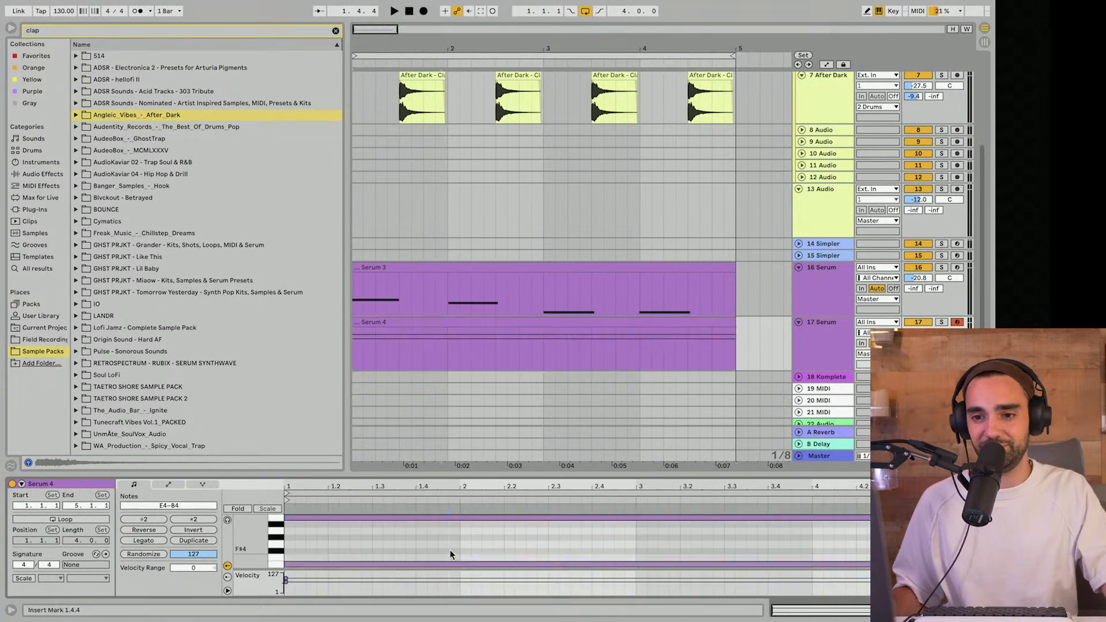
key(ctrl+a)
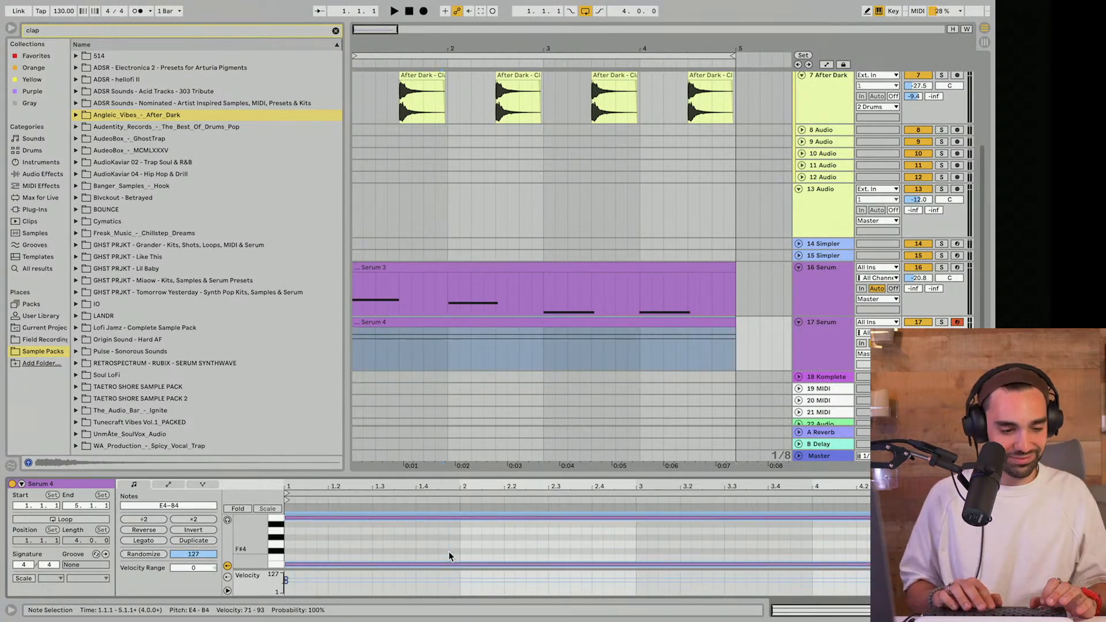
key(space)
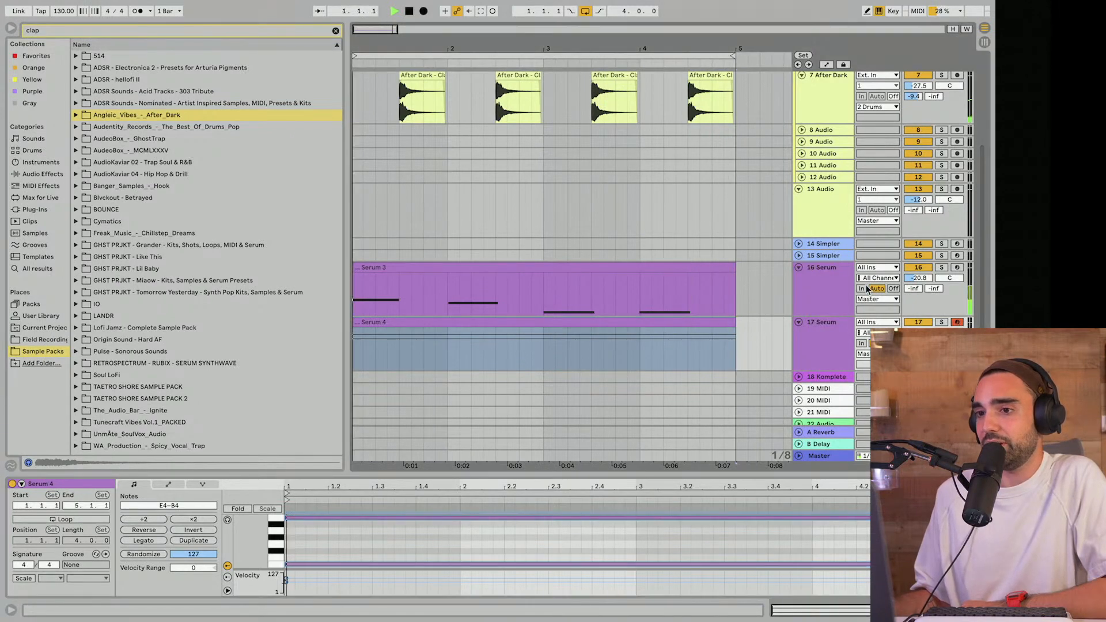
Step: Select the kick track and fold the Drums group
scroll(832, 184, up, 5)
click(832, 186)
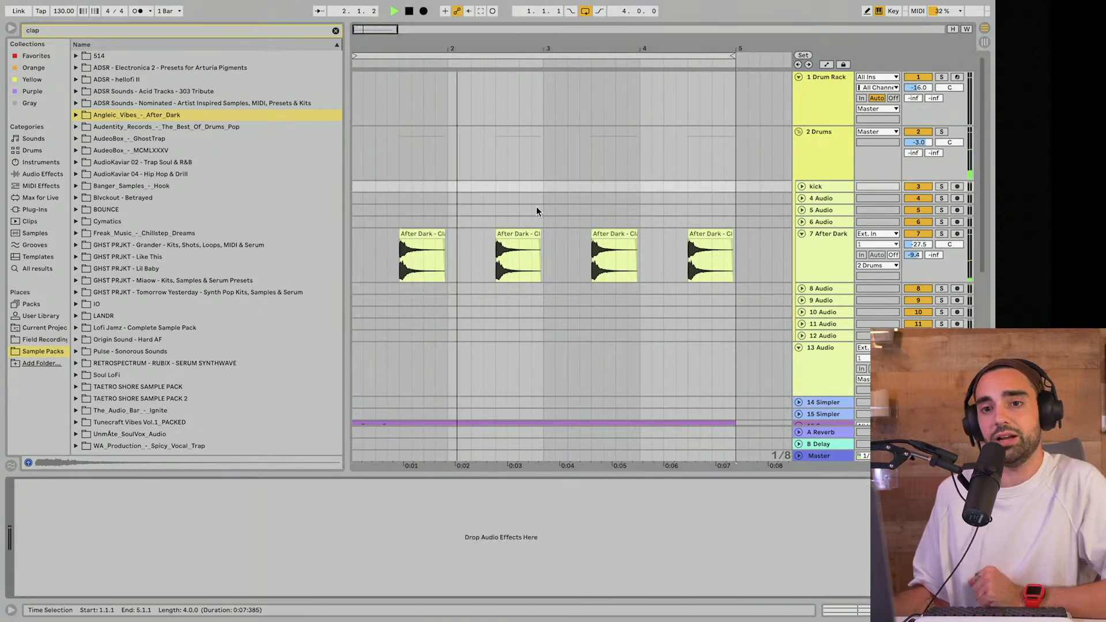
click(800, 132)
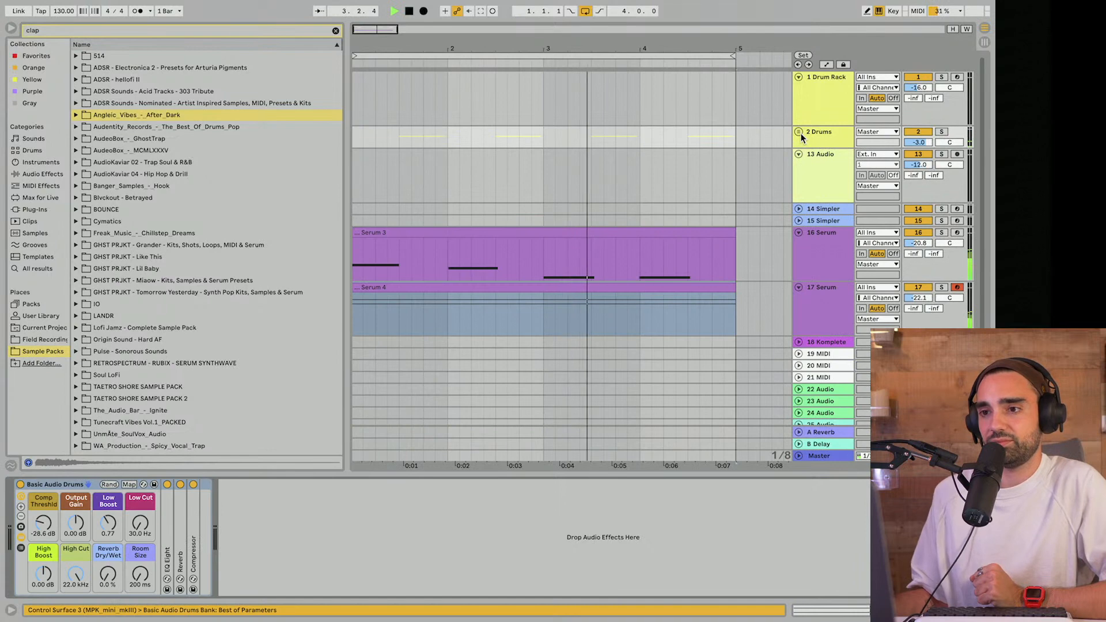
Step: Stop playback, search the plug-ins for 808, and load the 808 instrument onto empty MIDI track 19
scroll(824, 260, down, 2)
click(823, 310)
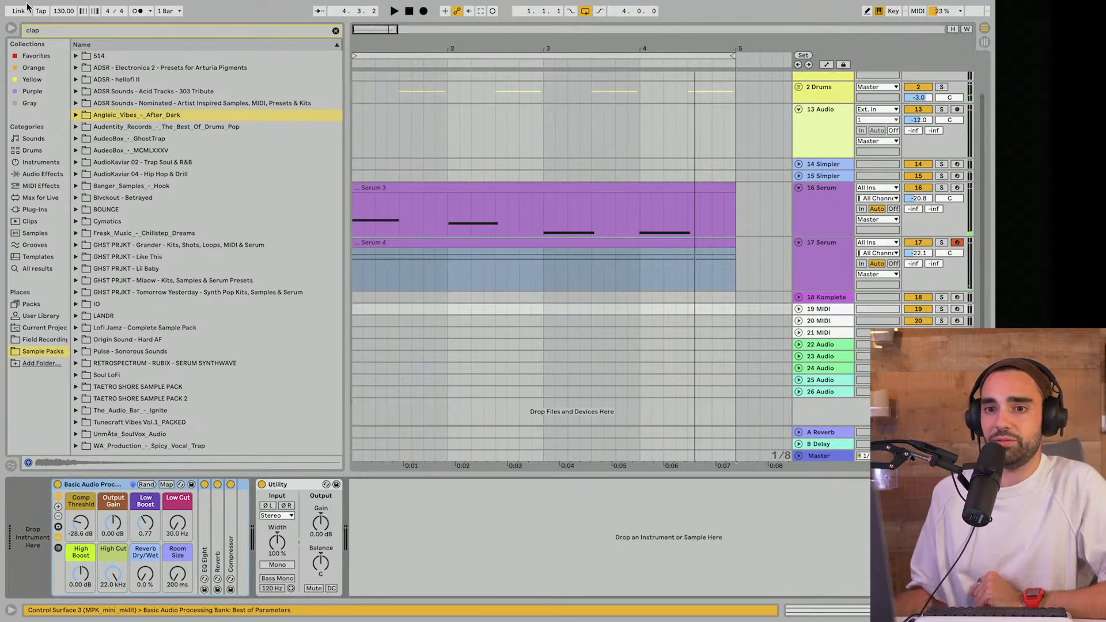
click(62, 32)
text(808)
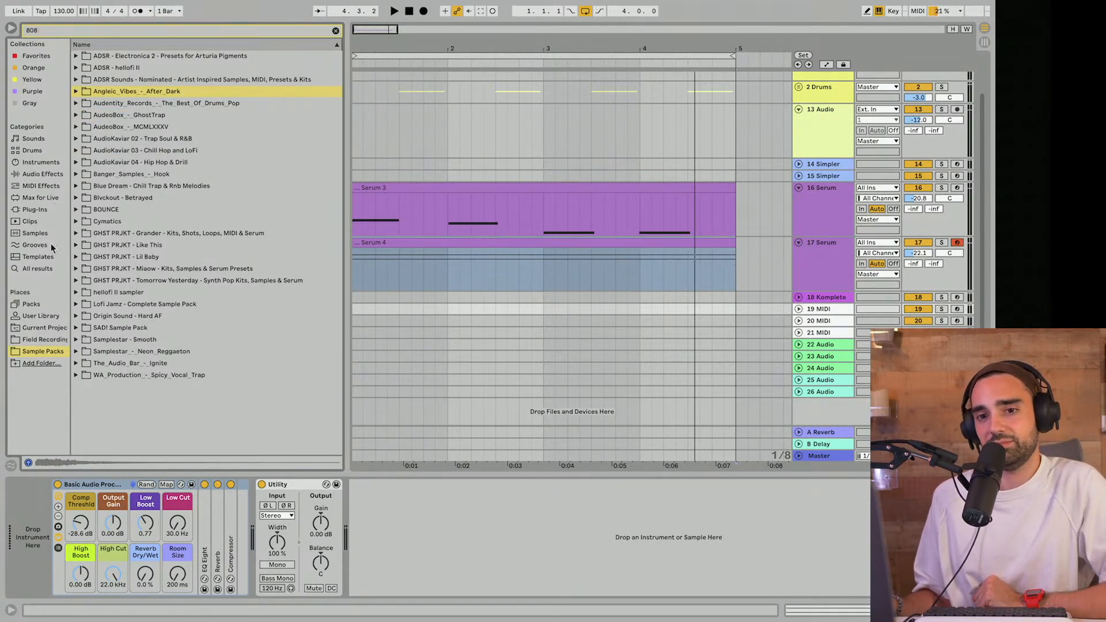
click(34, 210)
drag(104, 91, 69, 515)
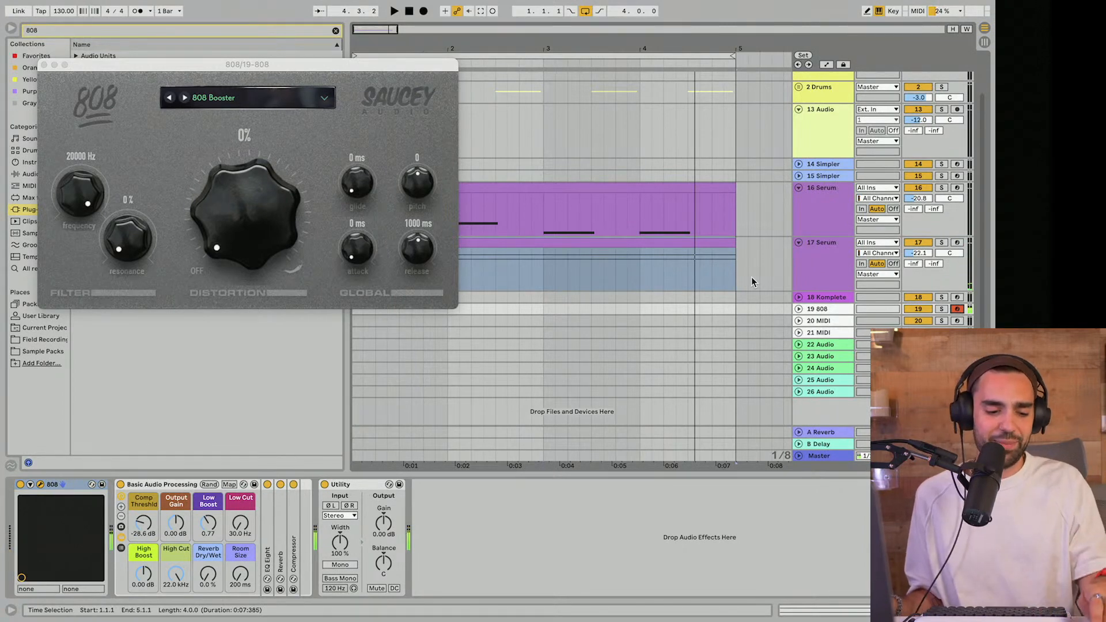
Step: Load the 808 Dark preset in the 808 instrument and close its preset browser
click(324, 102)
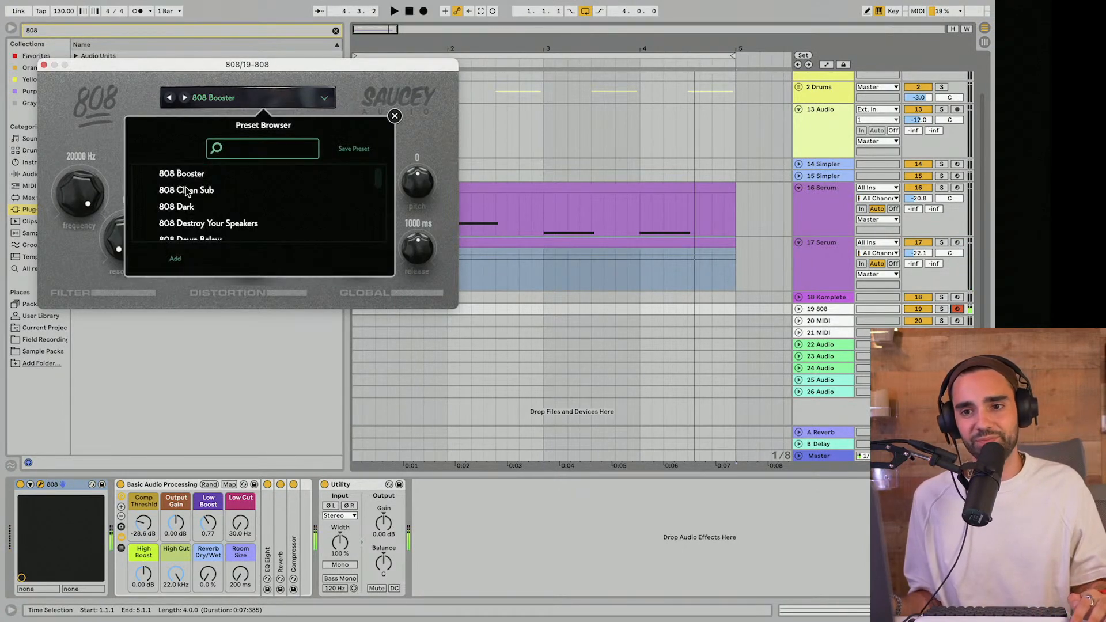
click(185, 209)
click(395, 117)
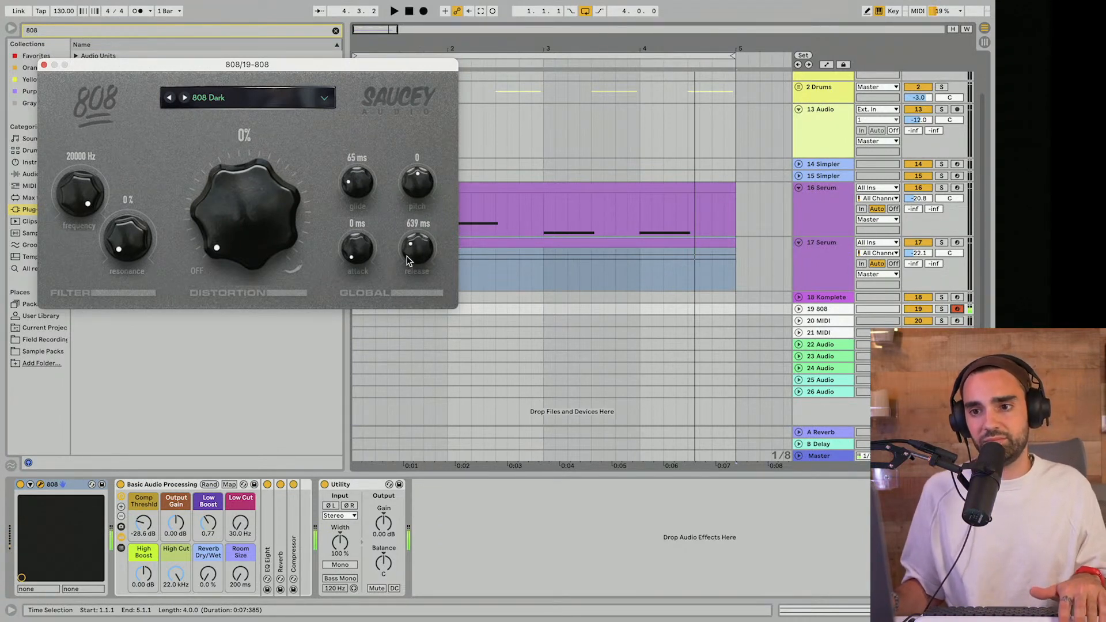
Step: Set the 808 instrument's release to 323 ms, close its window, and record a four-bar 808 part on track 19
mouse_move(405, 261)
mouse_down()
mouse_move(420, 272)
mouse_move(413, 265)
mouse_up()
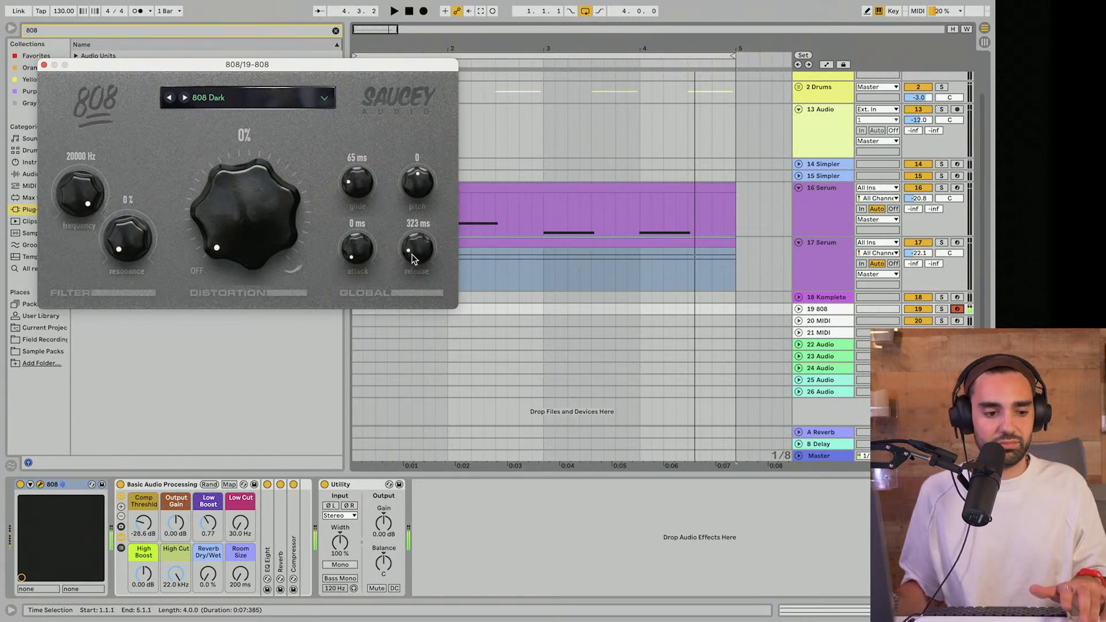
click(44, 65)
click(408, 12)
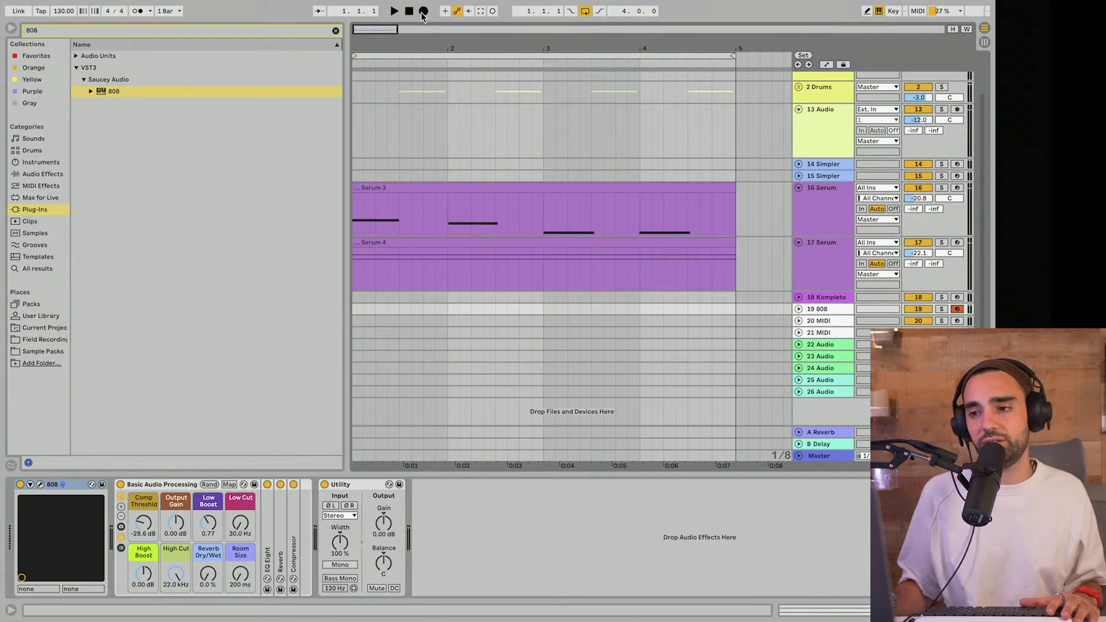
click(424, 12)
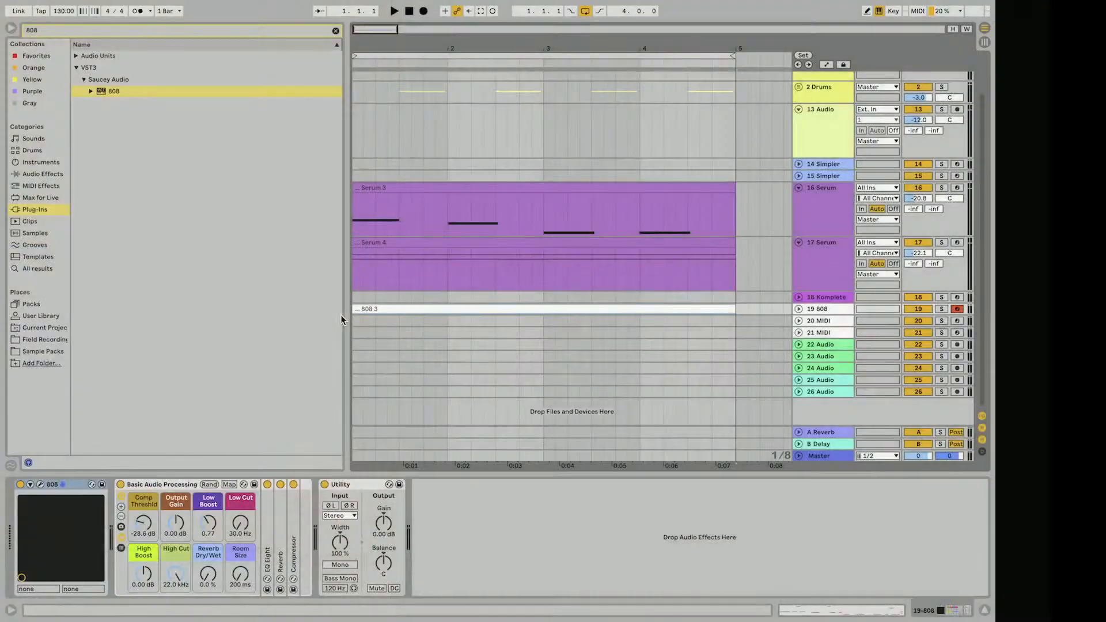
Step: Play back the 808 recording and open its clip in an enlarged note editor
key(space)
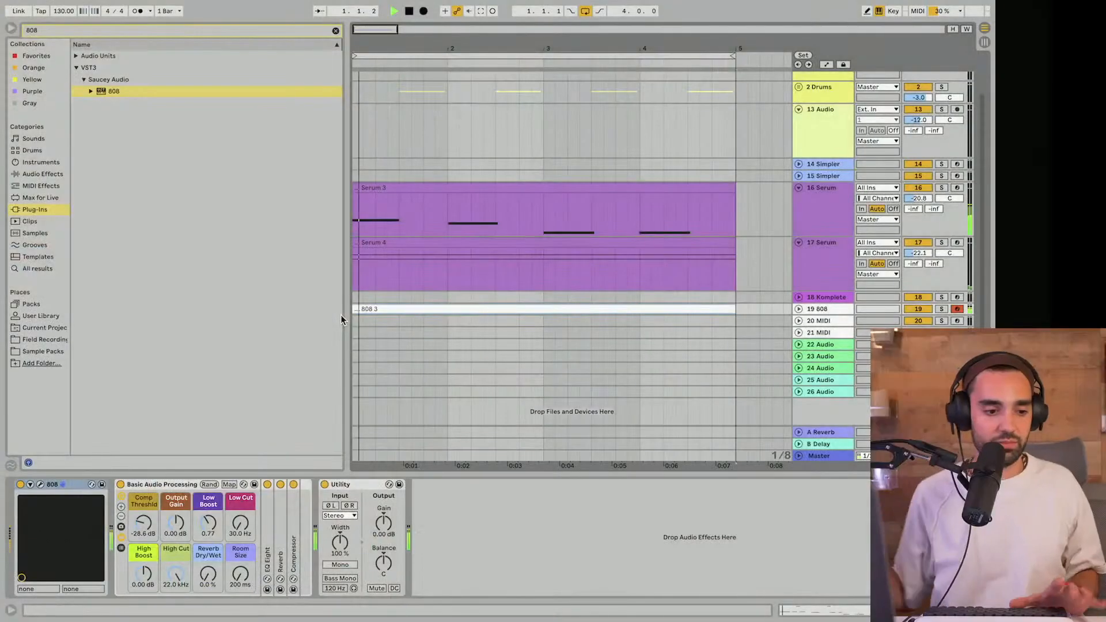
click(403, 310)
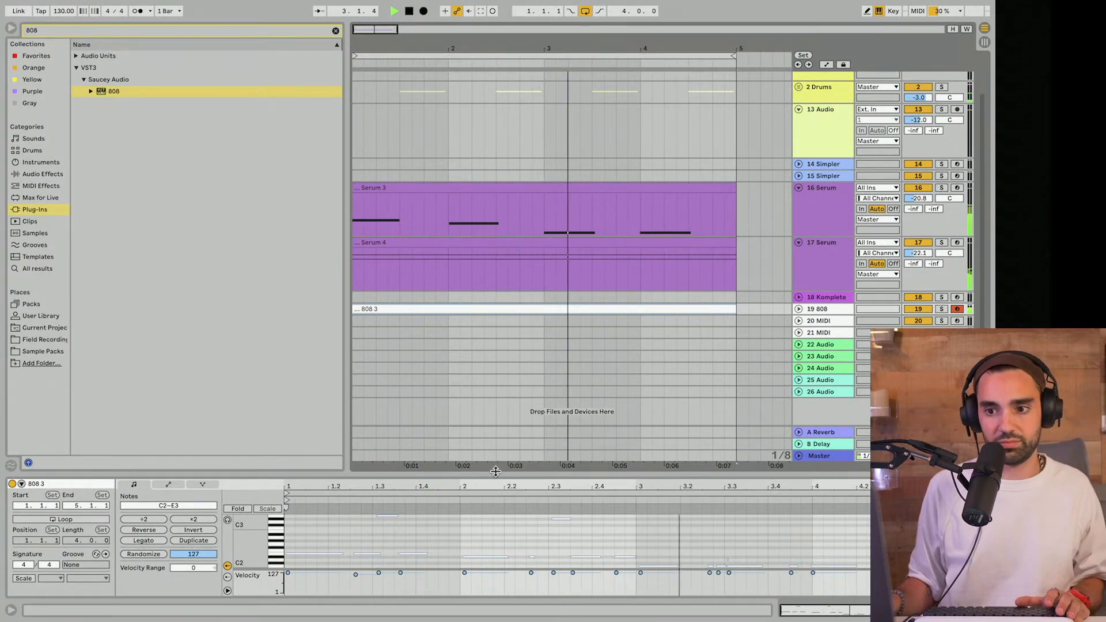
drag(497, 476, 498, 344)
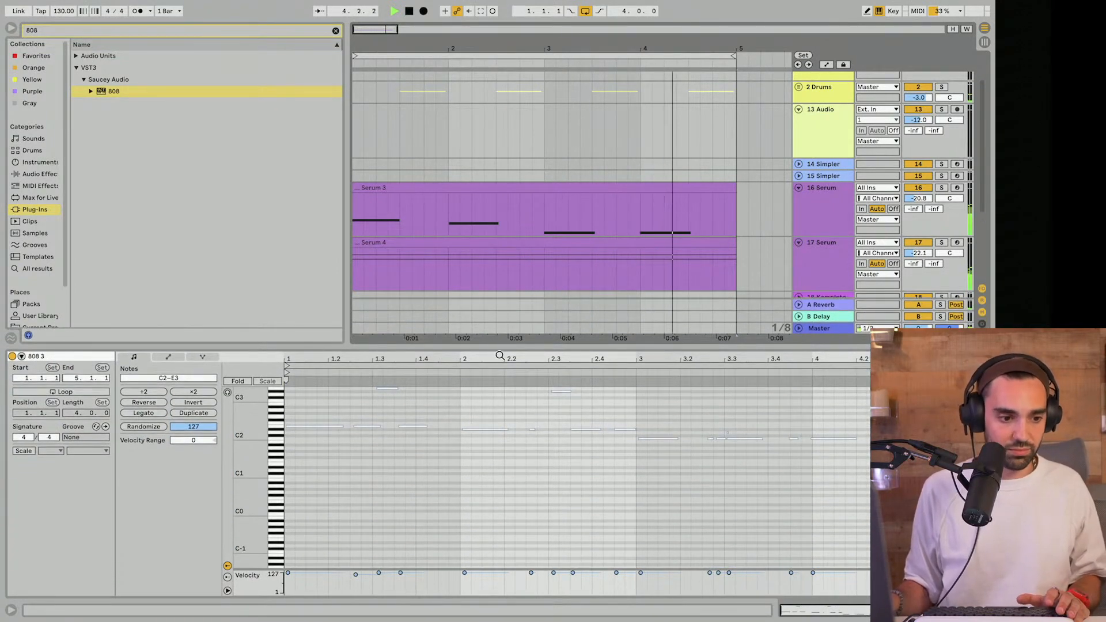
key(space)
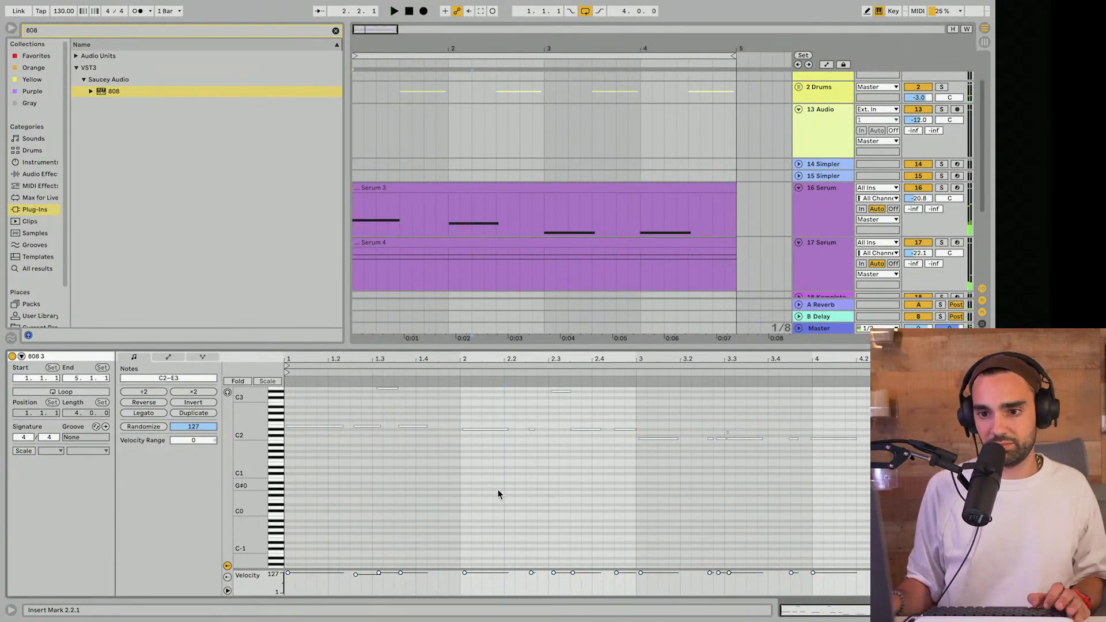
Step: Fold the 808 clip's note editor so only the keys with notes are shown
key(super+a)
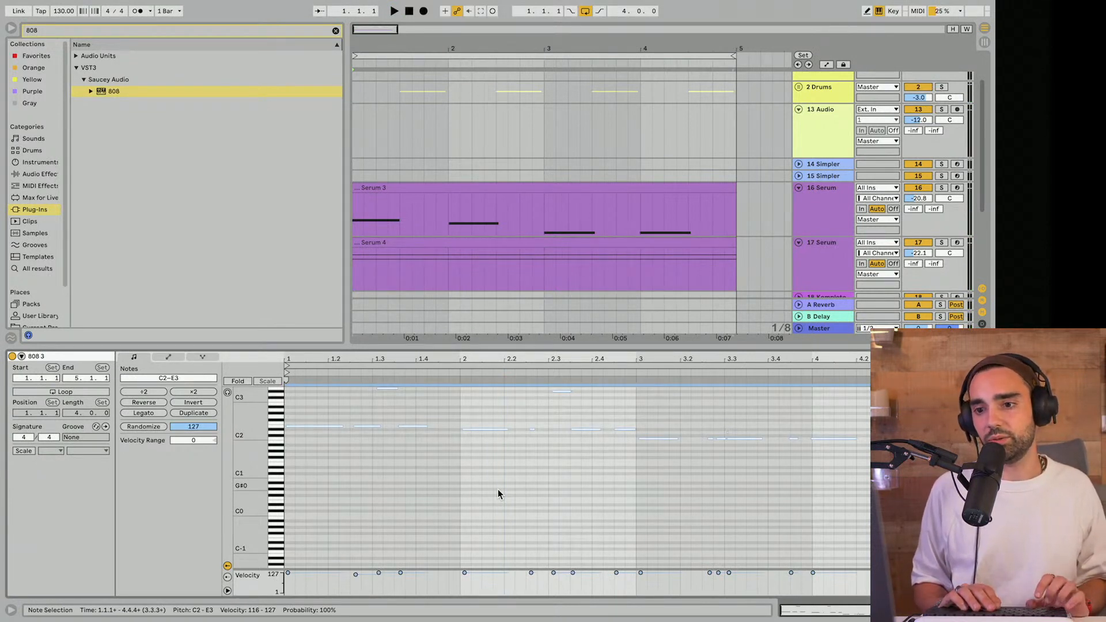
click(498, 489)
scroll(498, 489, up, 2)
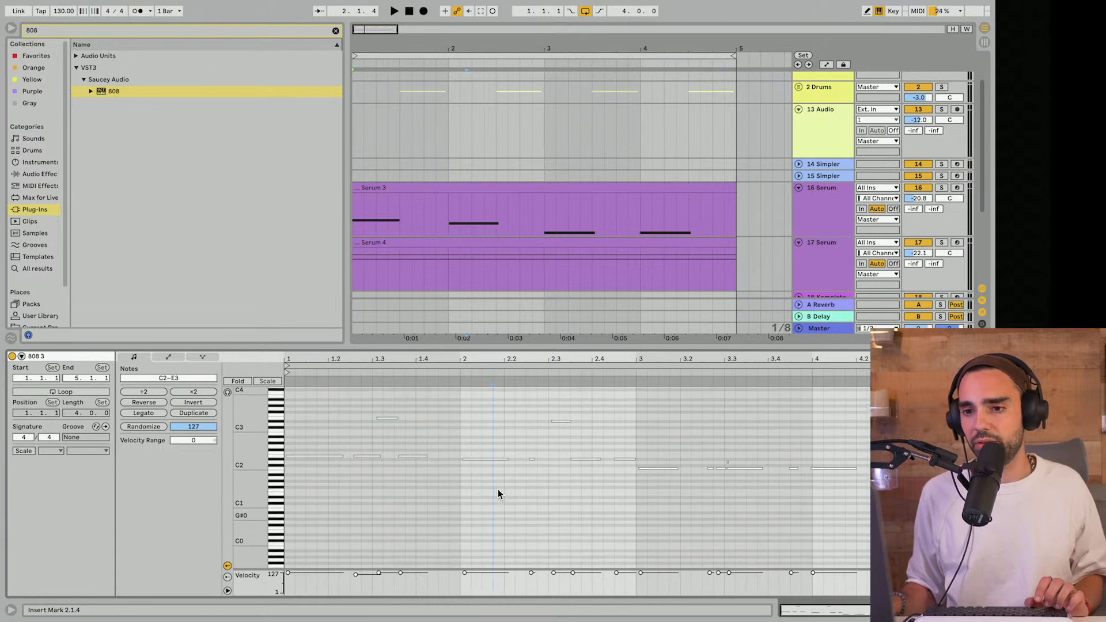
click(238, 381)
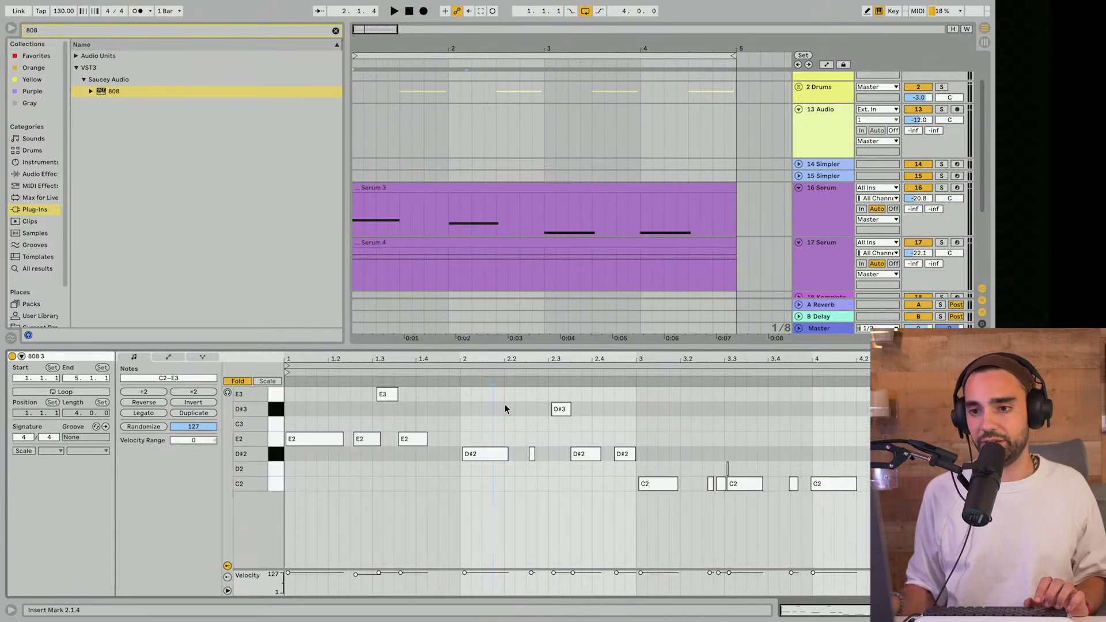
Step: Quantize the 808 notes from bar 1 to the start of bar 3, and lengthen bar 2's short D#2 and its D#3
drag(505, 409, 278, 481)
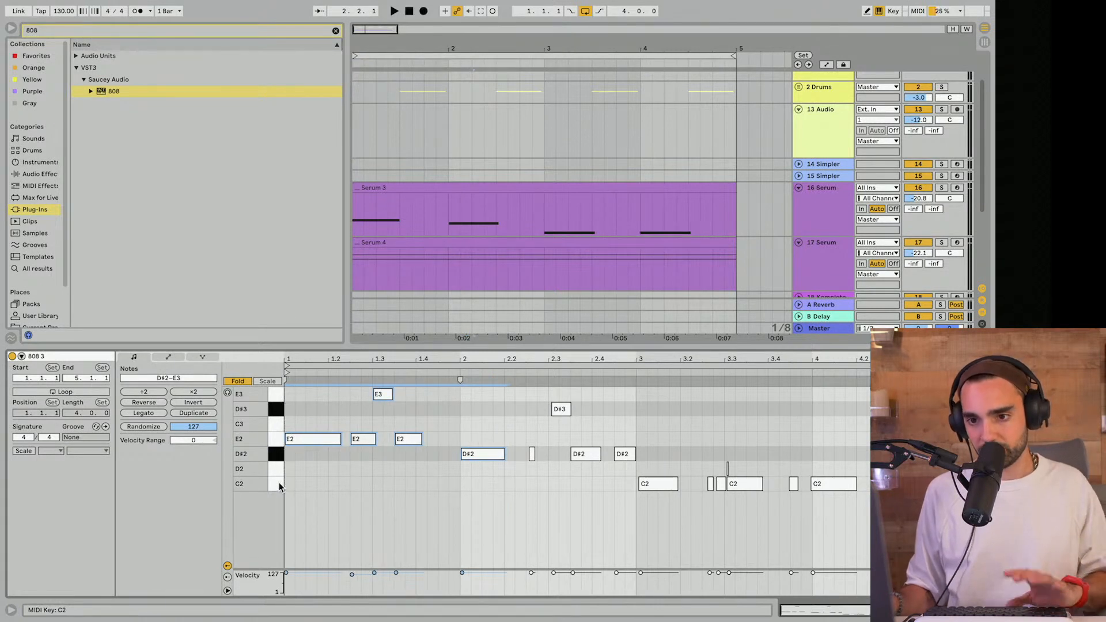
key(space)
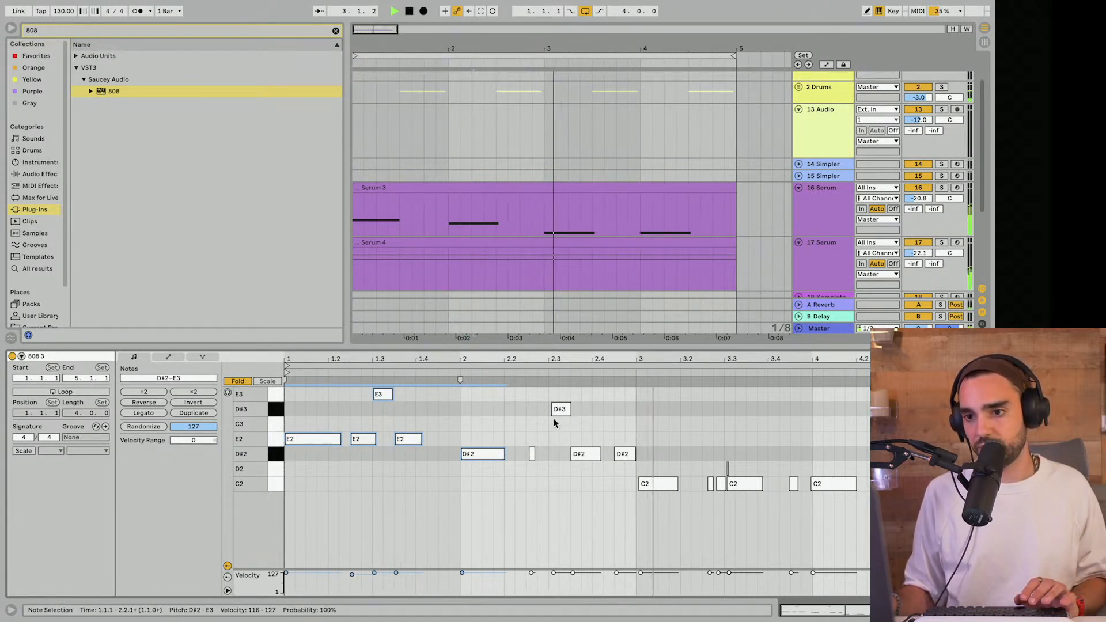
click(538, 410)
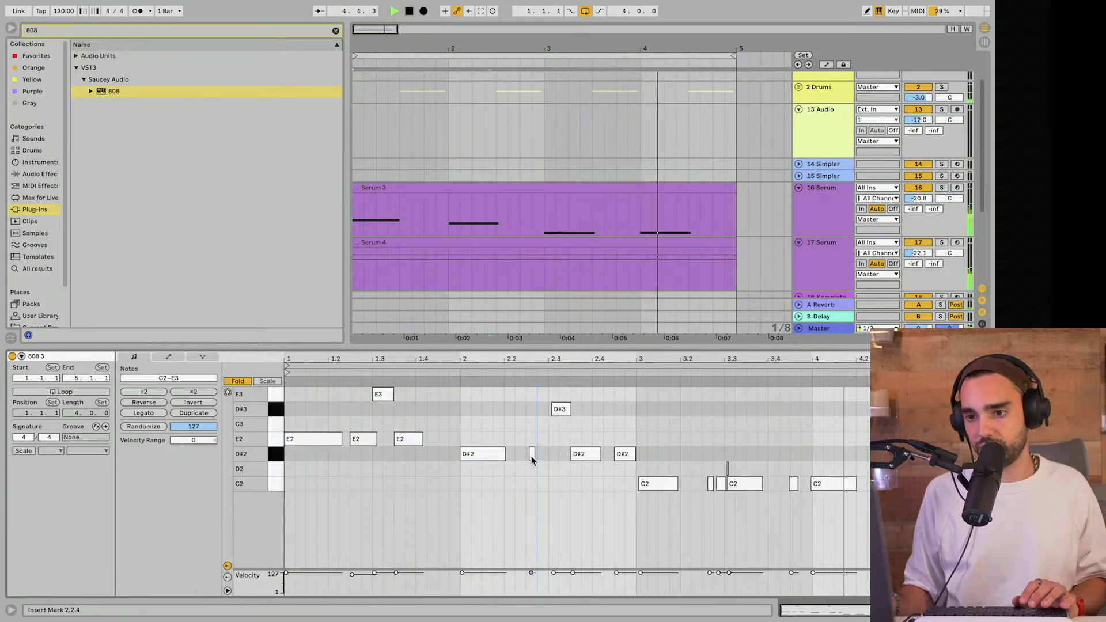
drag(531, 455, 549, 455)
click(562, 410)
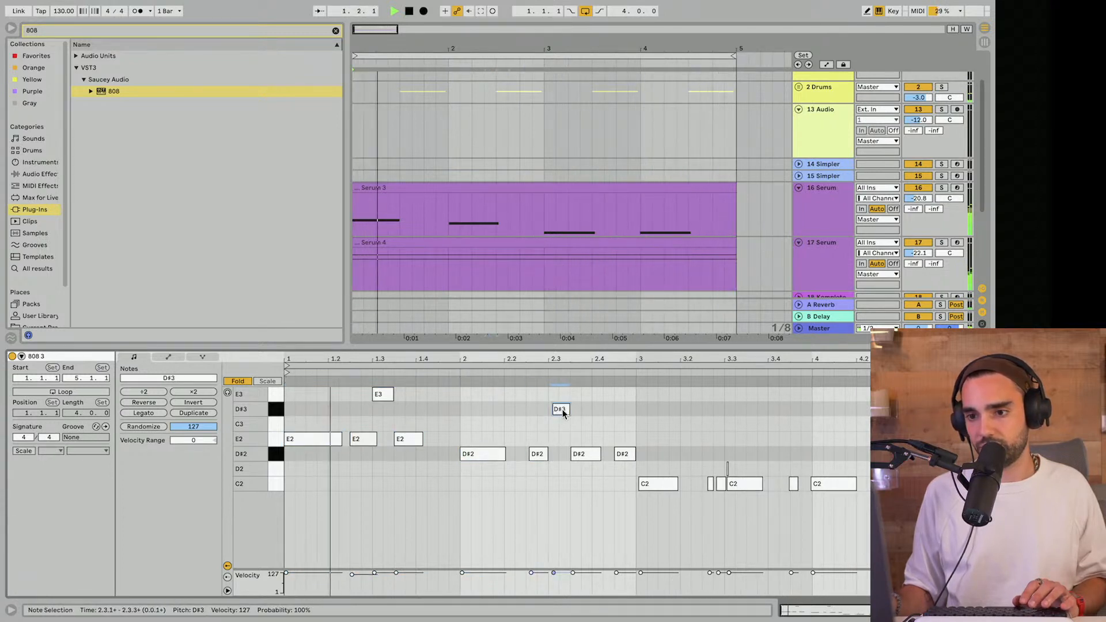
drag(562, 409, 655, 514)
key(ctrl+u)
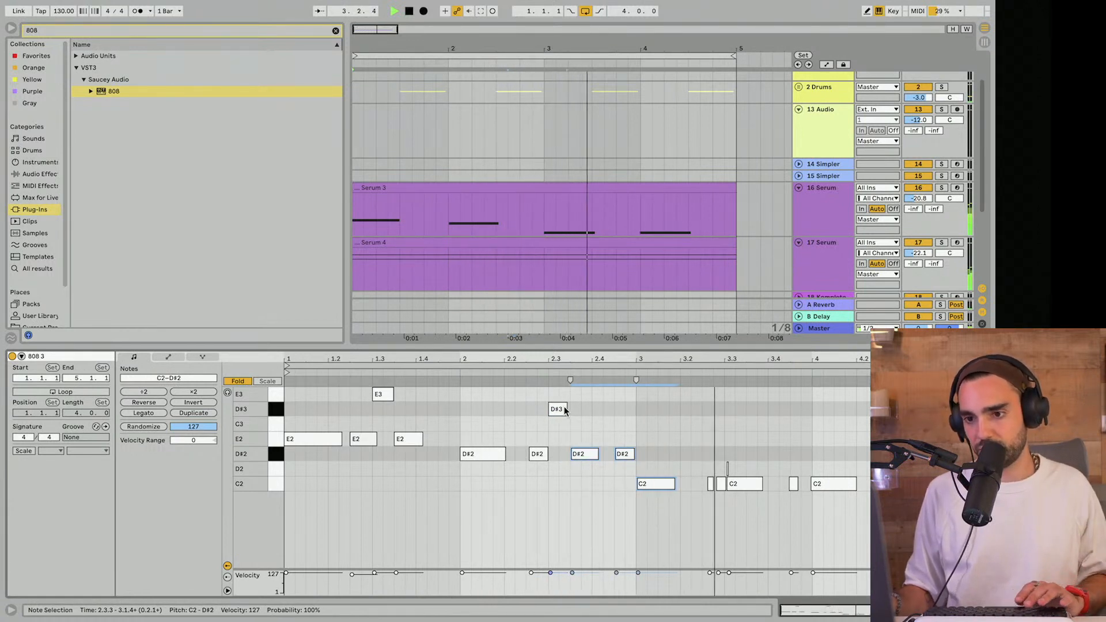
drag(566, 410, 576, 410)
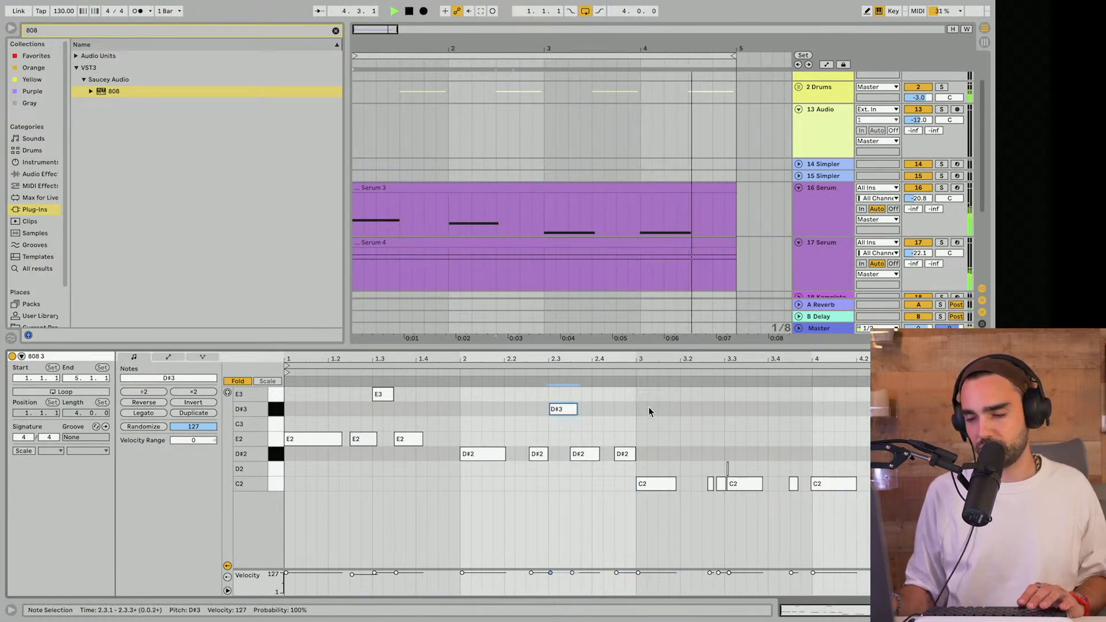
Step: Quantize the 808 notes in bar 4 from beat 2 onward and delete the tiny stray D2 note in bar 3
drag(861, 402, 980, 510)
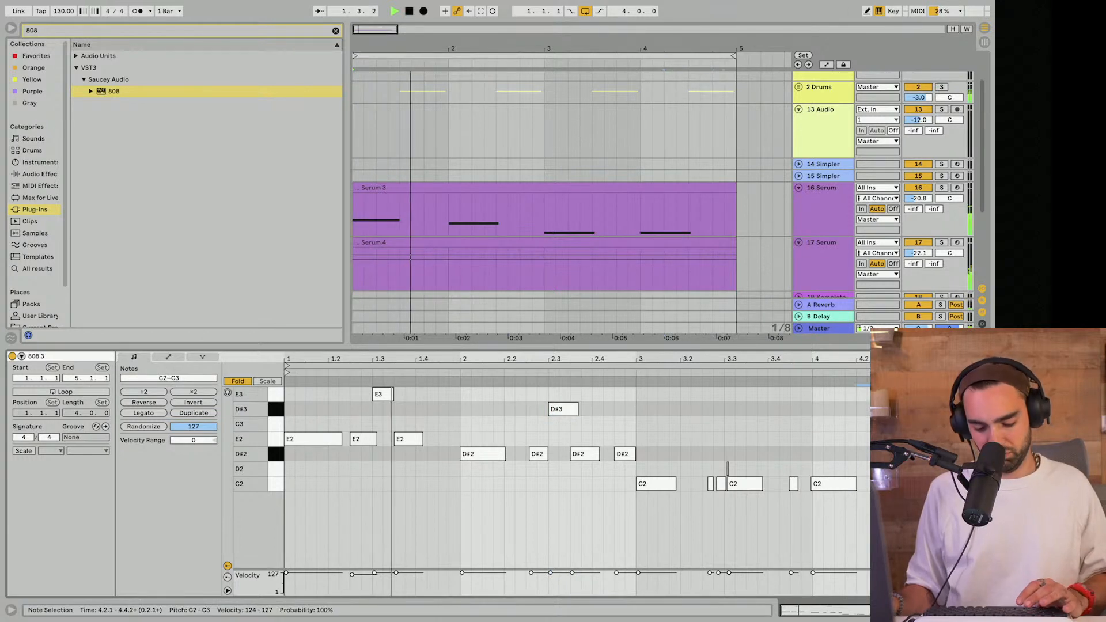
key(ctrl+u)
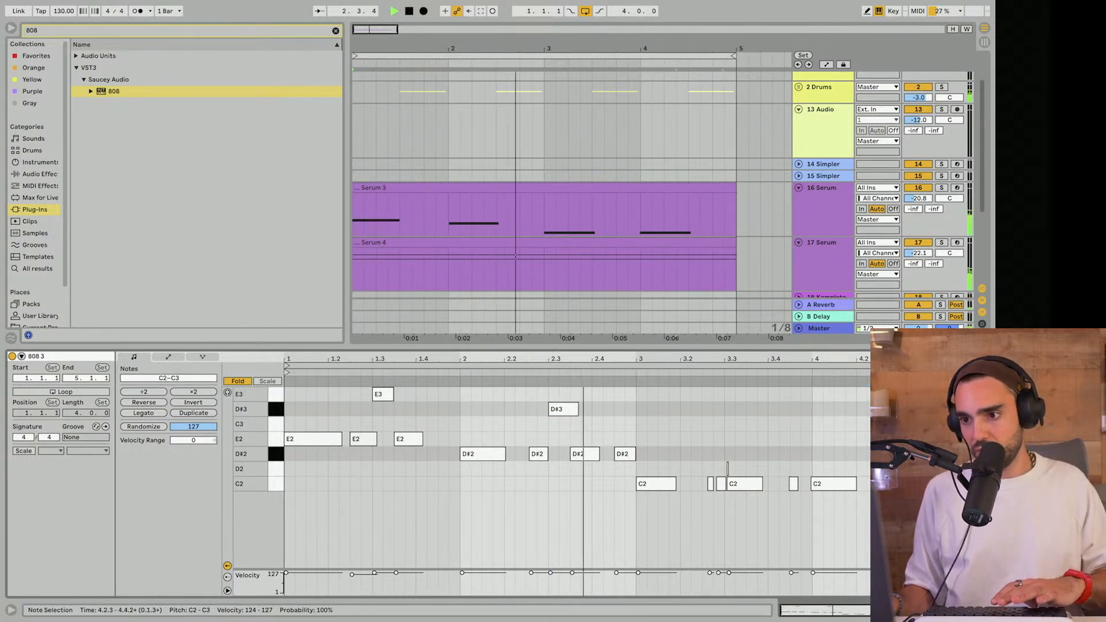
click(552, 520)
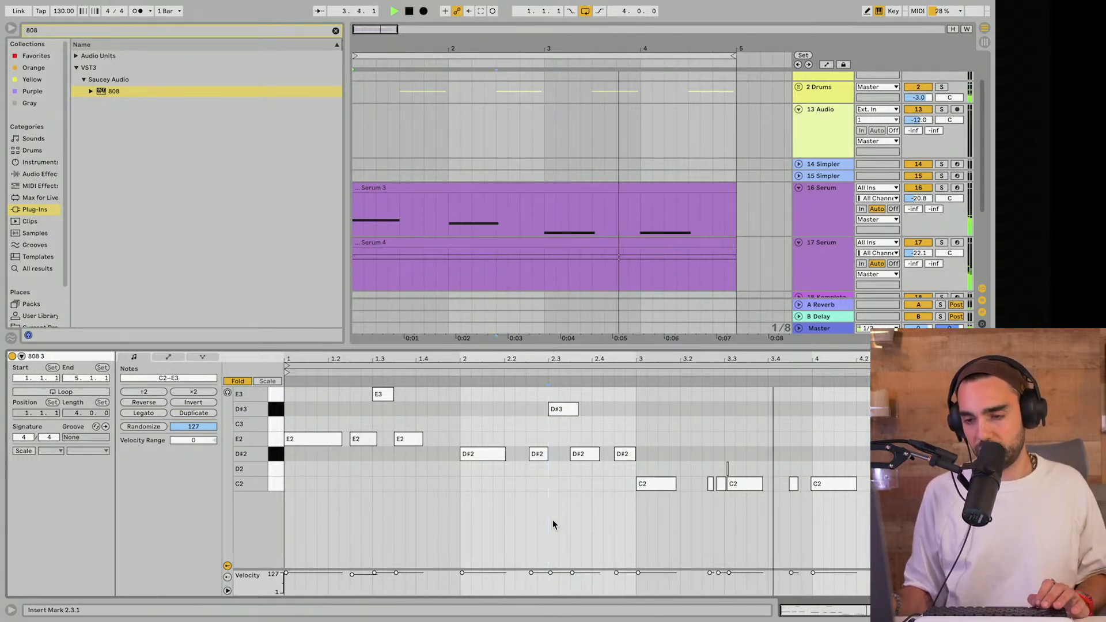
click(720, 466)
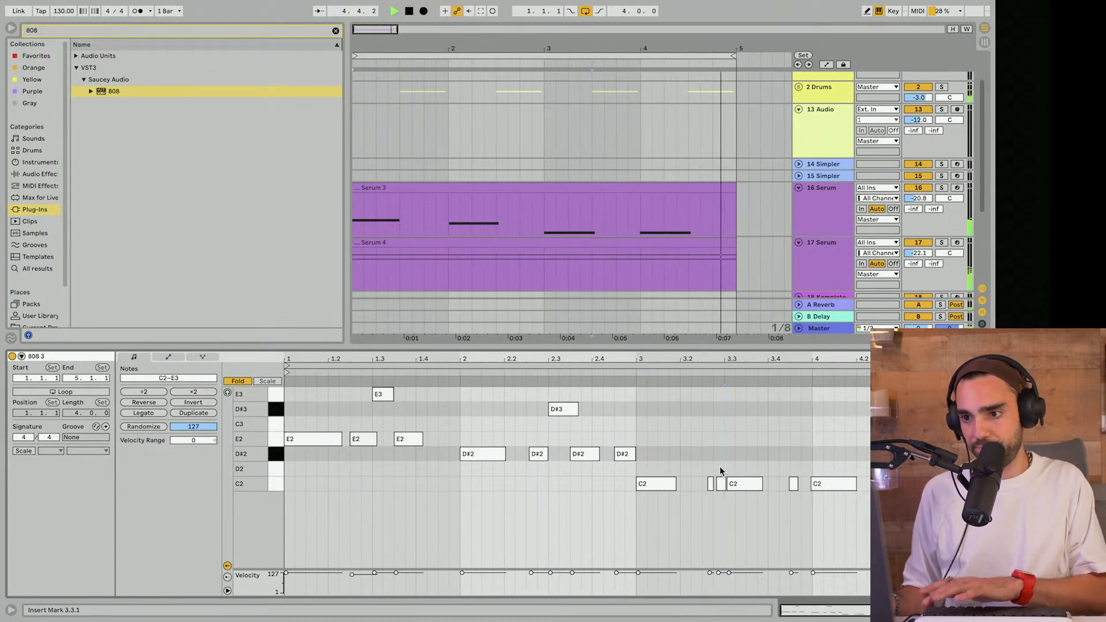
Step: Stop playback, hide the clip's note editor, and unfold the Drums group
key(space)
key(ctrl+alt+l)
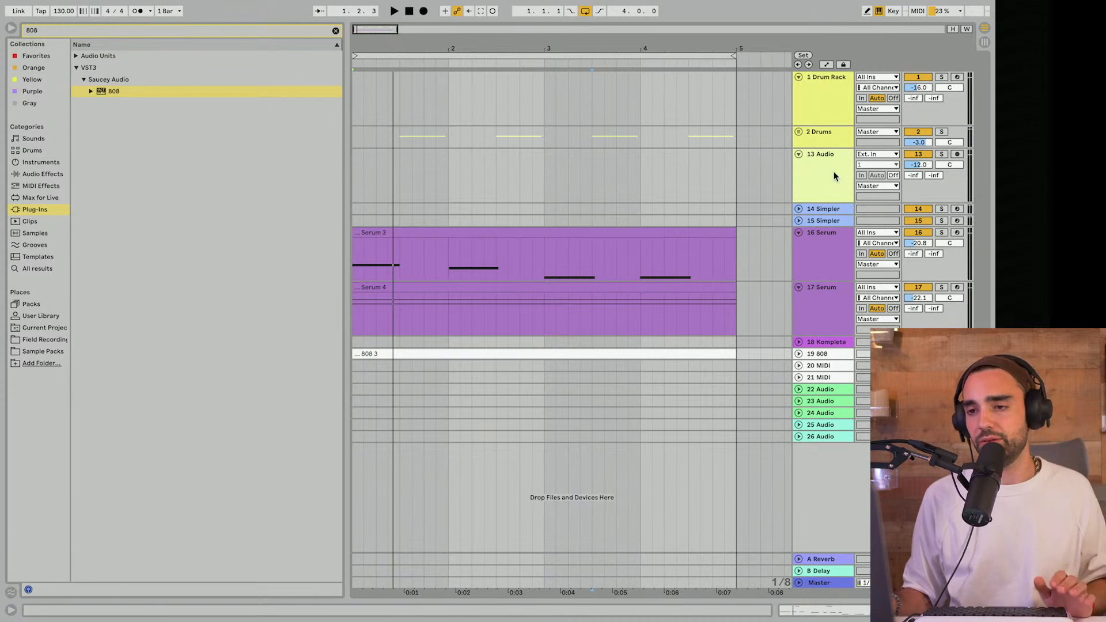
click(809, 170)
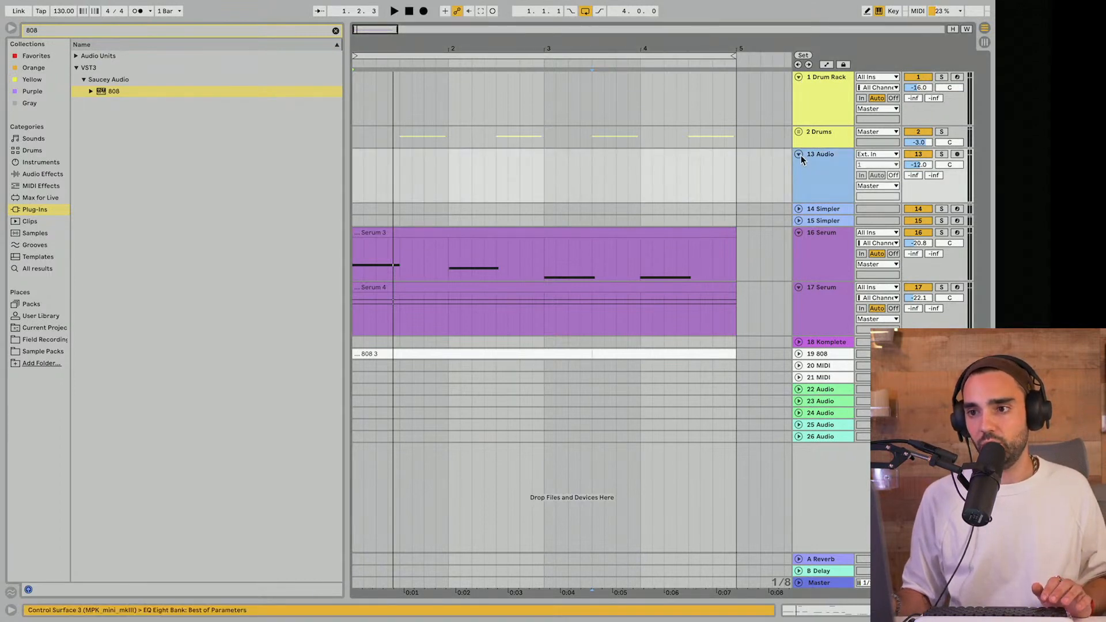
click(798, 130)
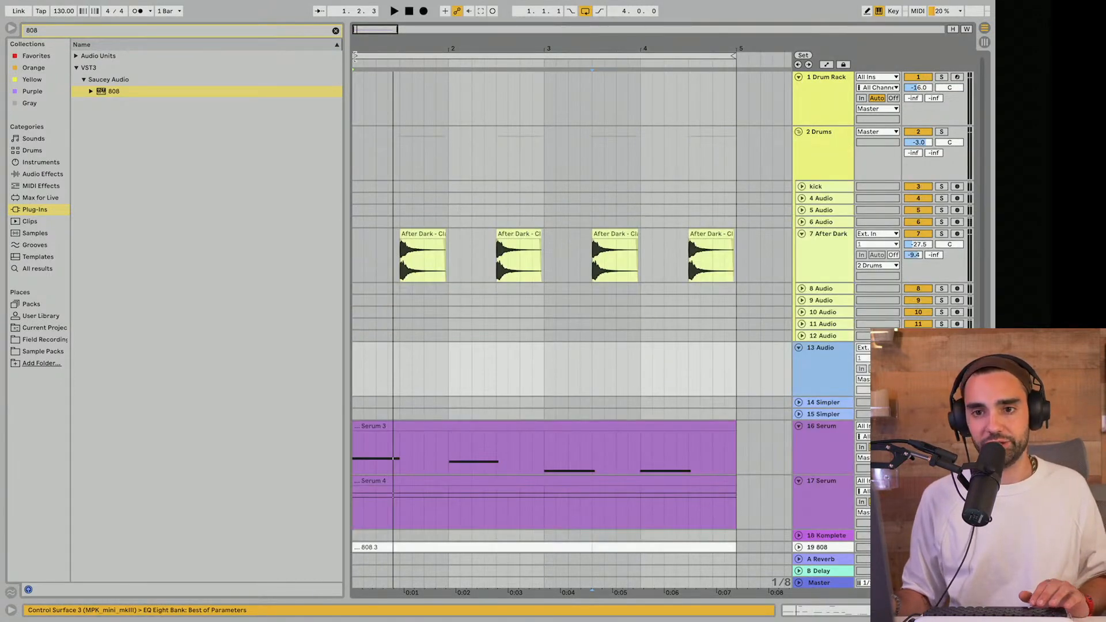
Step: Search the Sample Packs for "trap" and look through the AudeoBox MCMLXXXV, Banger Samples Hook and AudeoBox GhostTrap folders
click(335, 31)
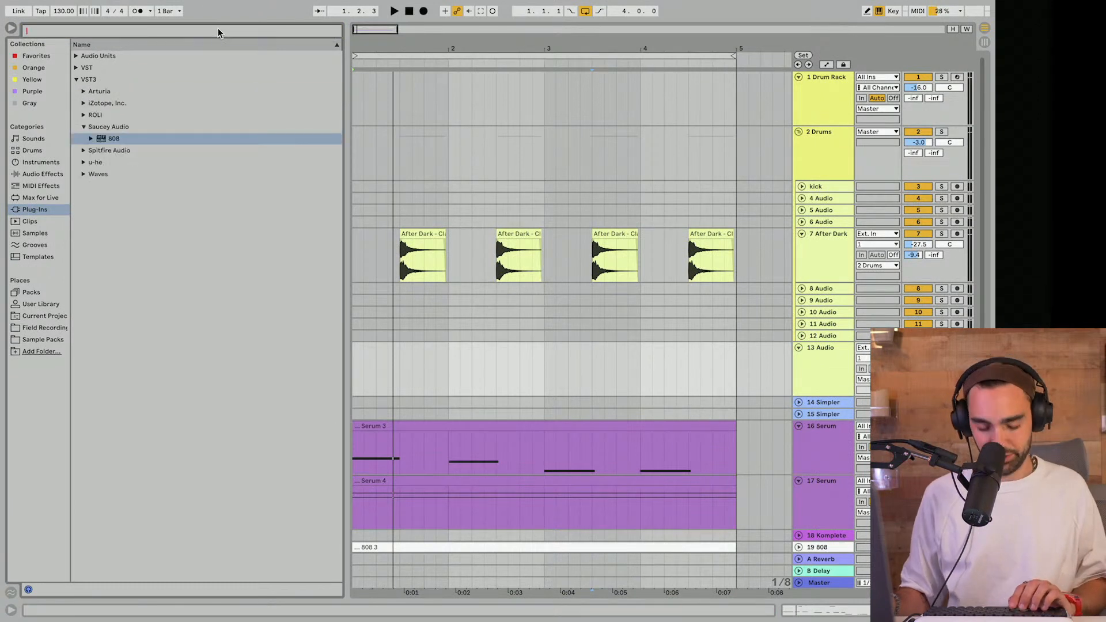
text(trap)
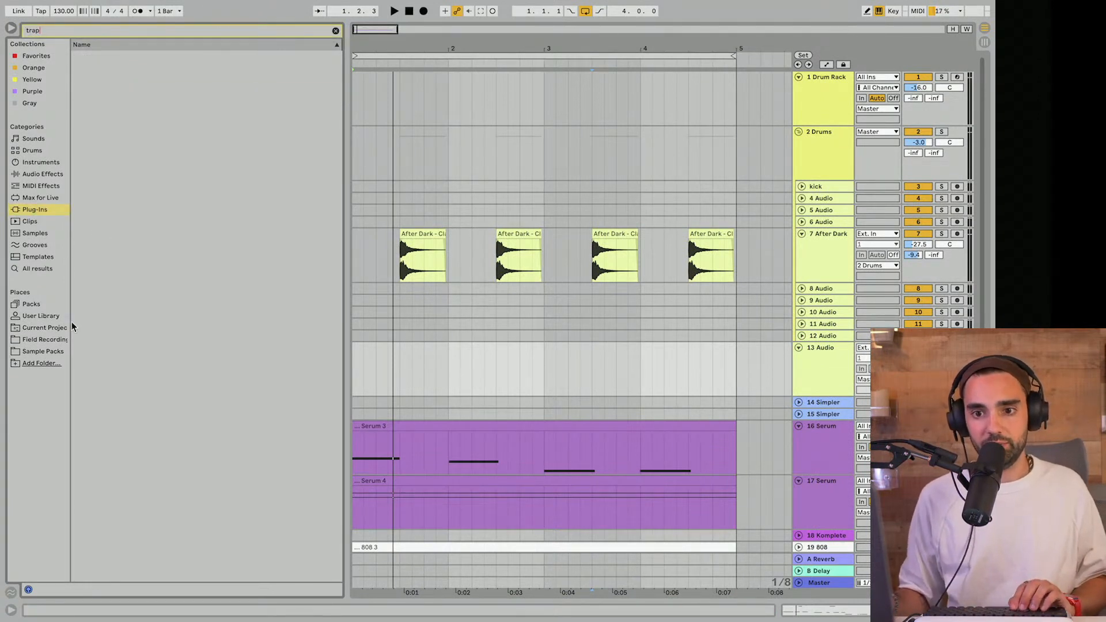
click(55, 352)
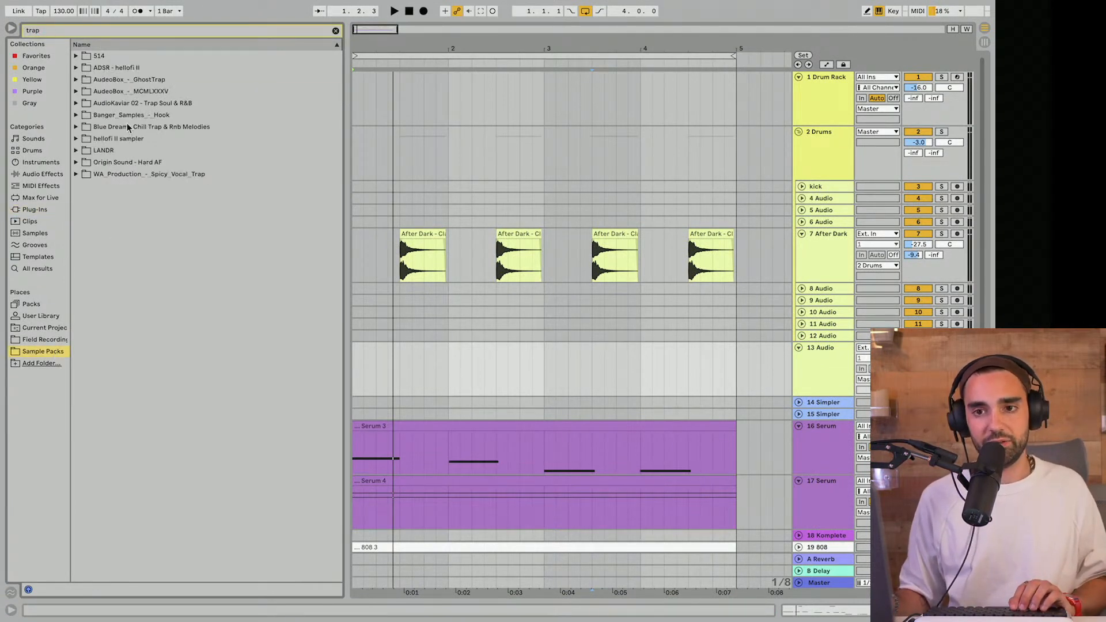
click(76, 92)
click(77, 92)
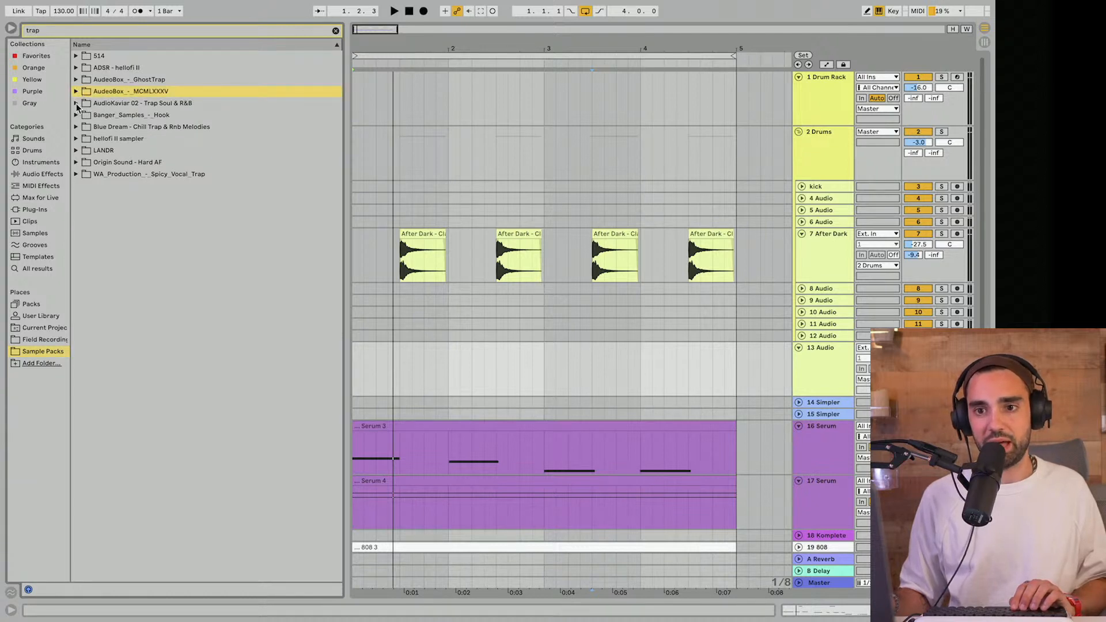
click(76, 116)
click(84, 139)
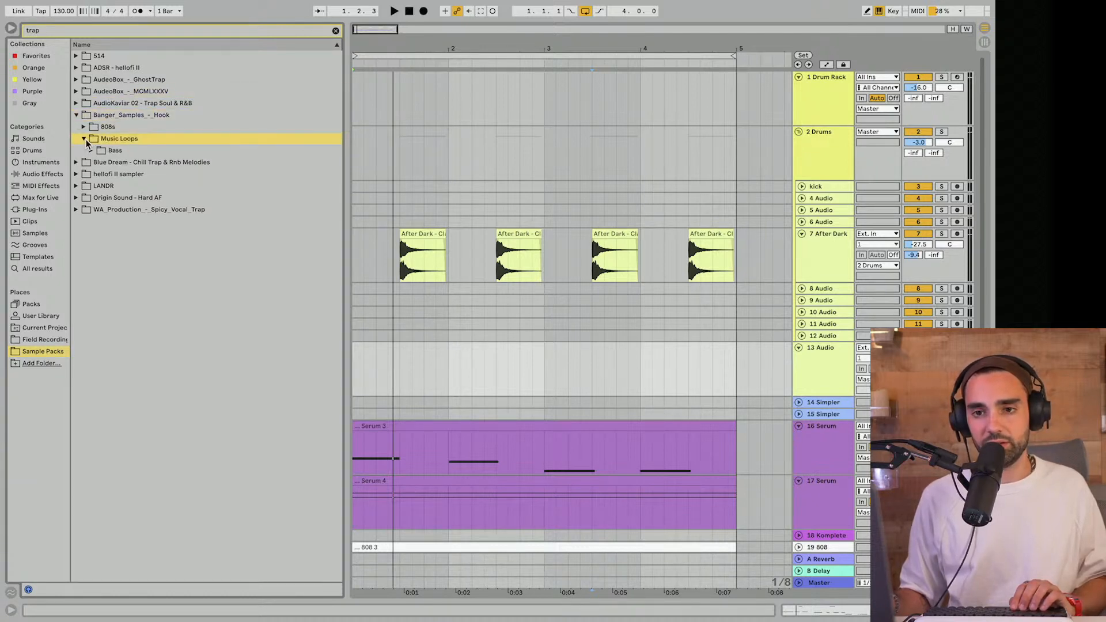
click(84, 138)
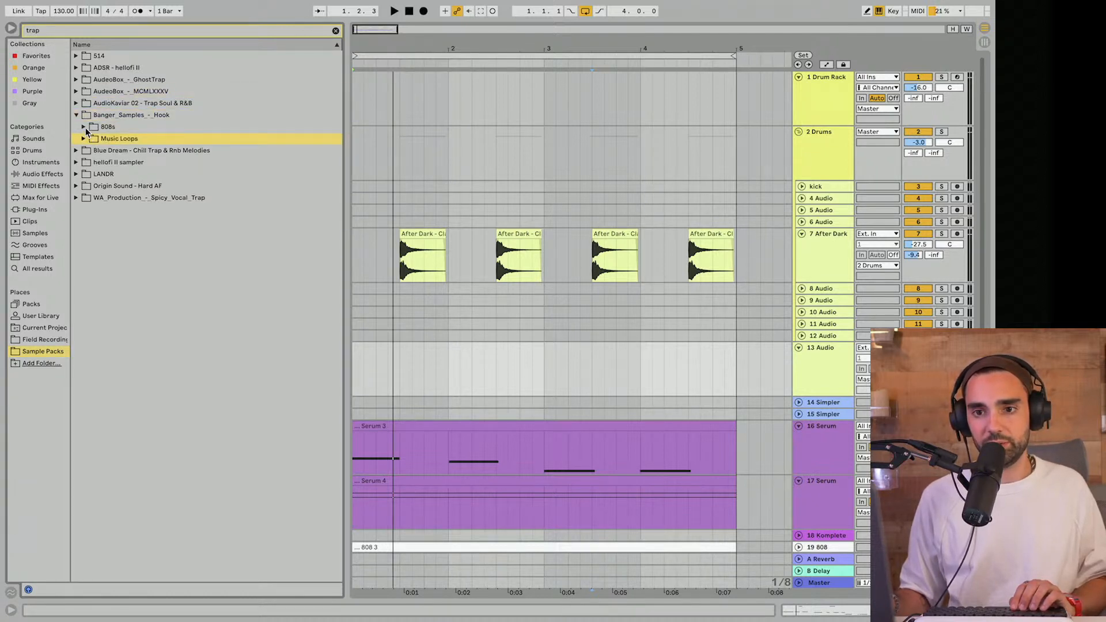
click(76, 80)
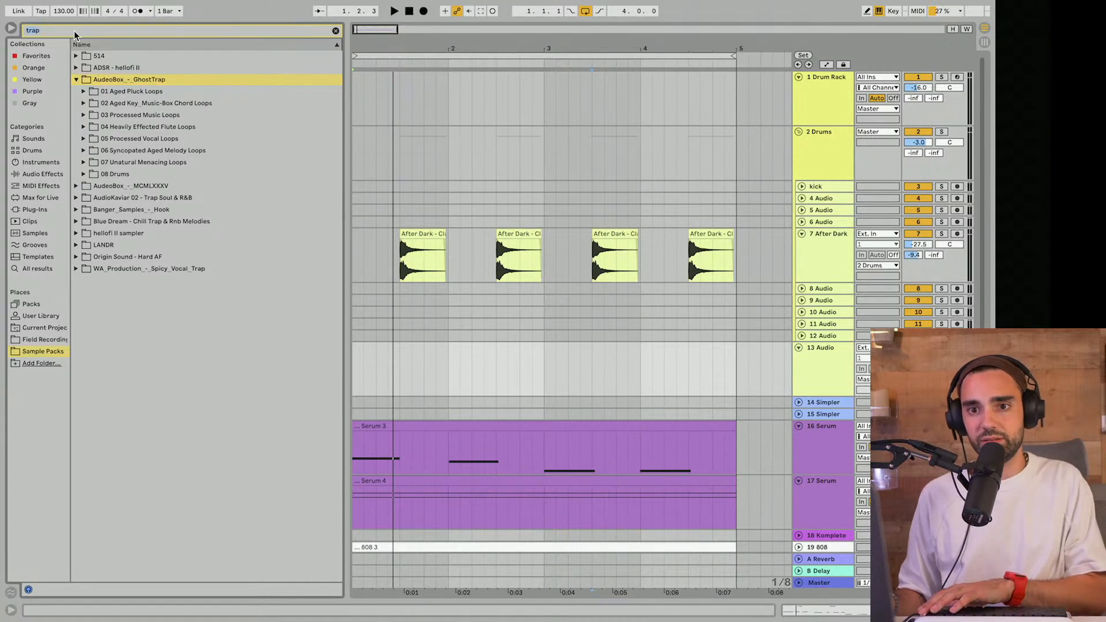
Step: Clear the search, open the Drum Loops folder of the Angleic Vibes After Dark pack, and audition Drum Loop 04 - 118bpm
key(BackSpace)
scroll(91, 109, up, 12)
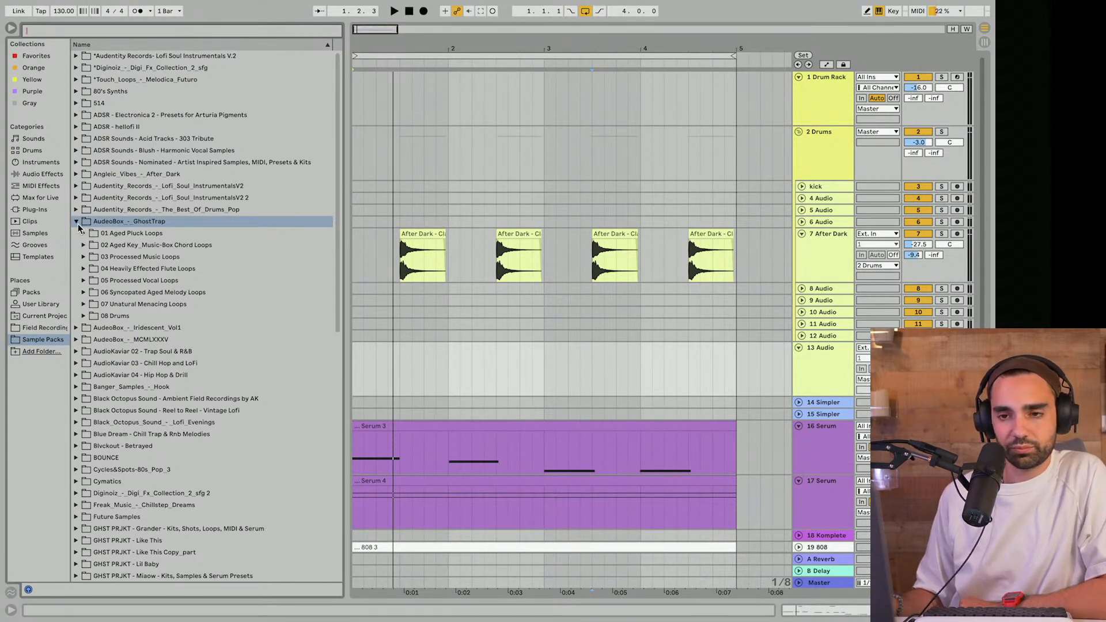
click(76, 222)
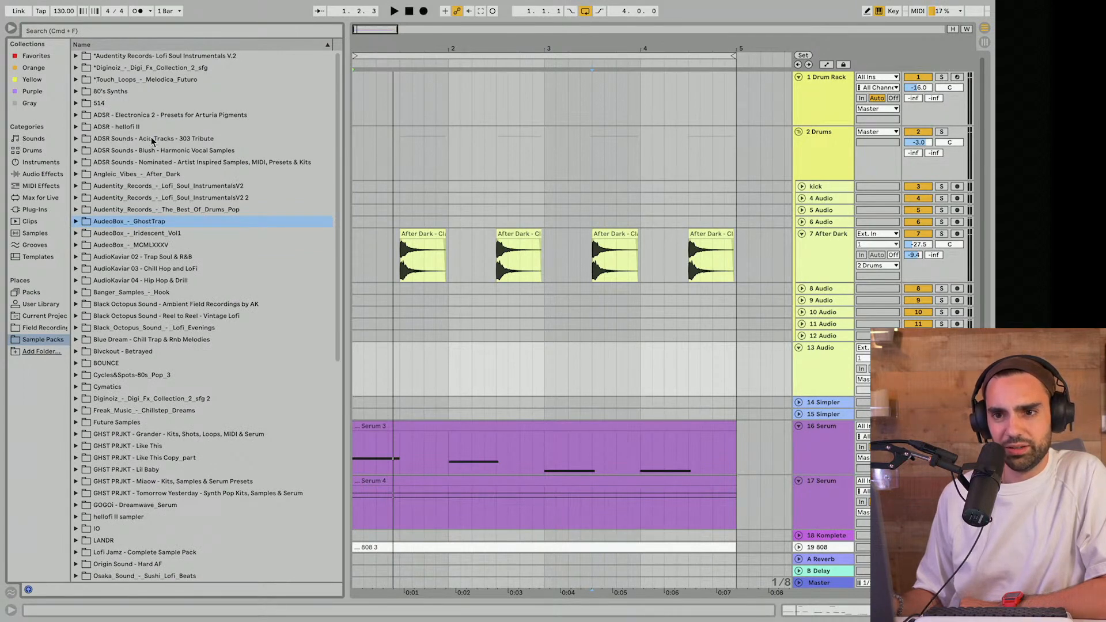
click(76, 175)
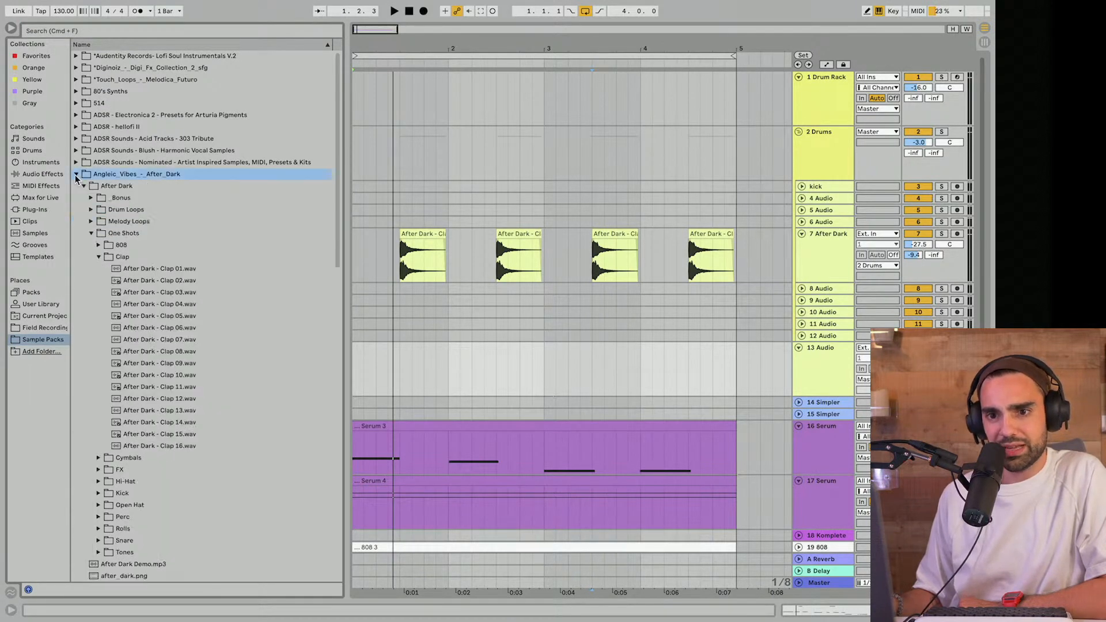
click(99, 258)
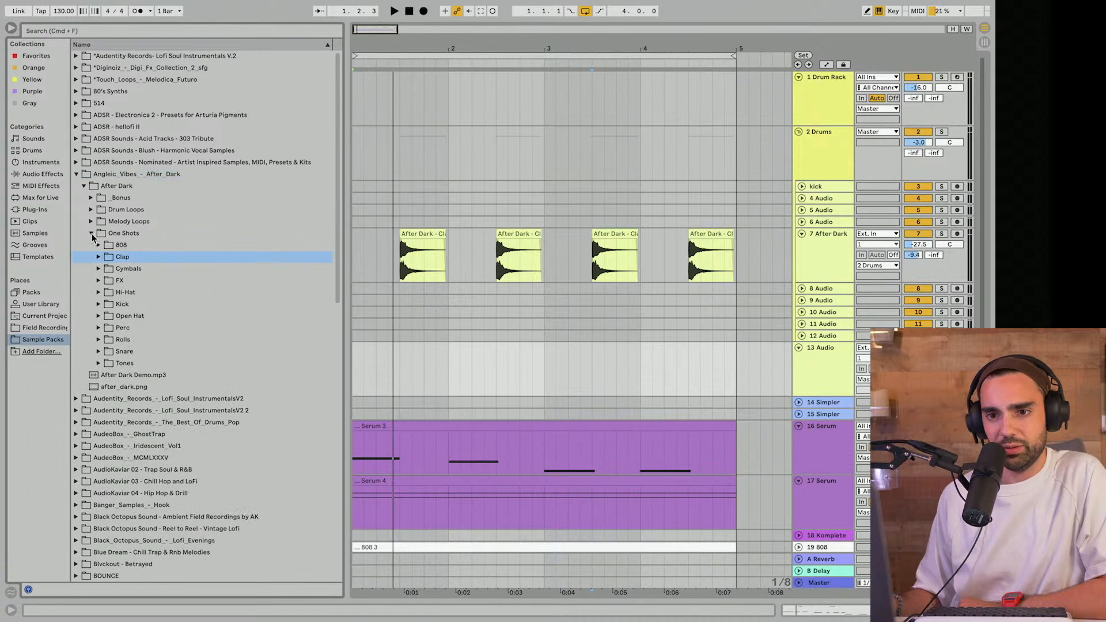
click(91, 233)
click(91, 210)
click(143, 258)
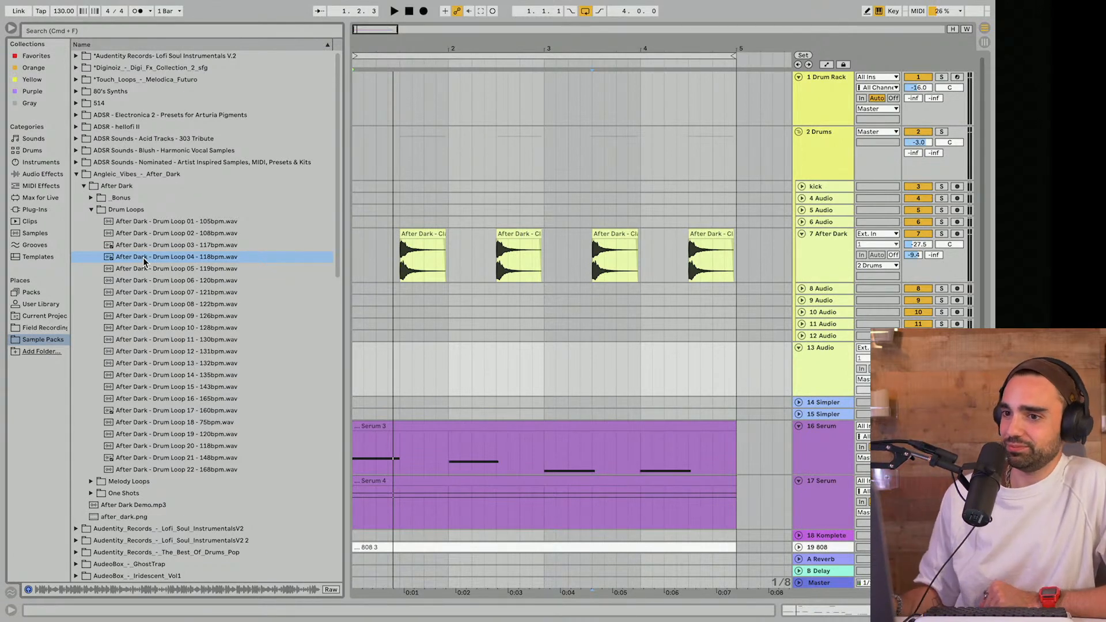
Step: Place After Dark - Drum Loop 04 at bar 1 on track 4 and play it with the track volume at -20.0 dB
drag(143, 258, 351, 199)
click(802, 199)
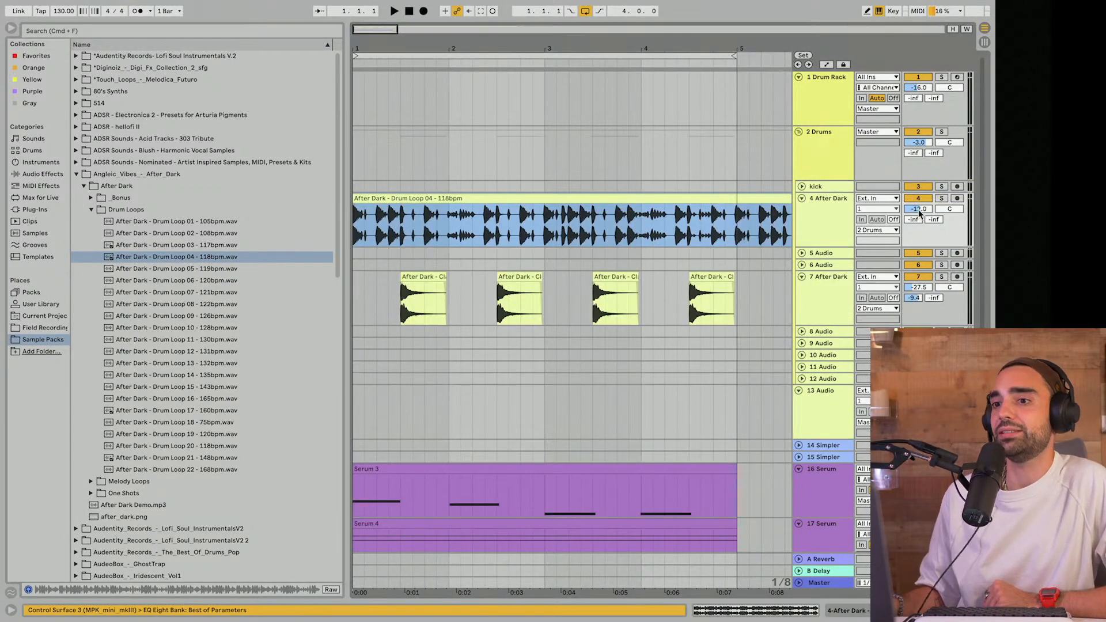
drag(919, 212, 921, 217)
key(space)
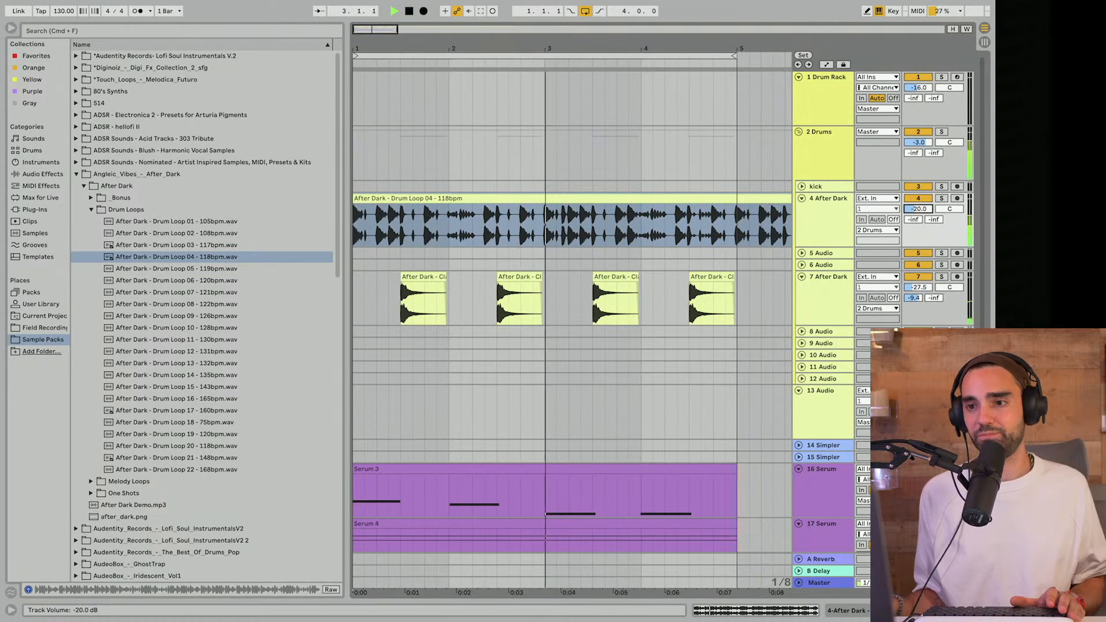
Step: Hide the browser, then unfold the 808 track and open its four-bar clip in the note editor
click(11, 28)
drag(59, 29, 60, 20)
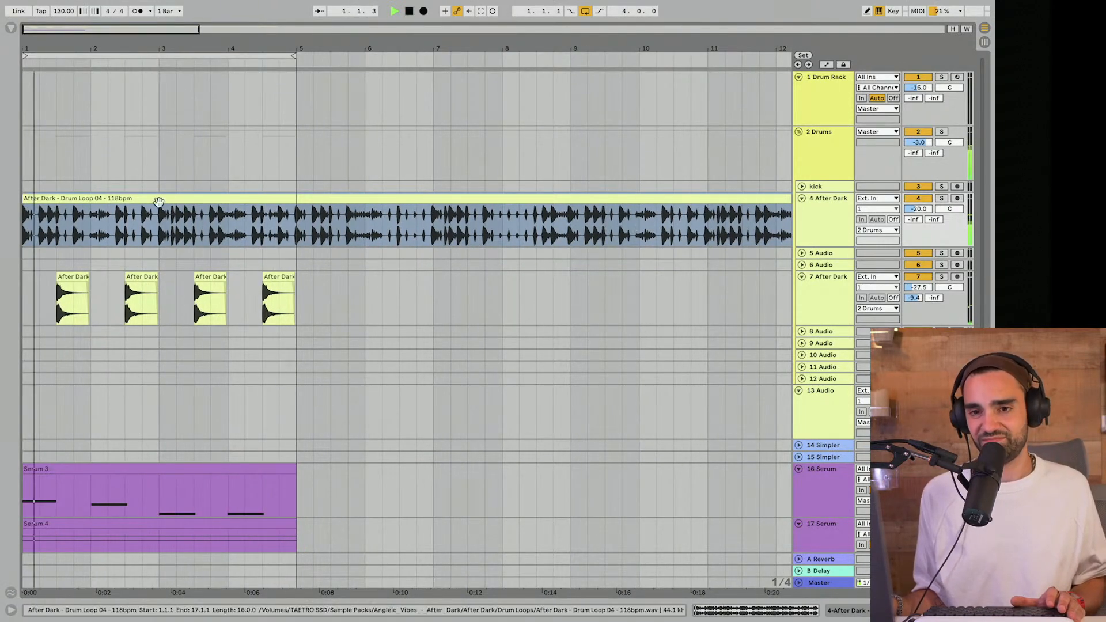
scroll(164, 207, down, 5)
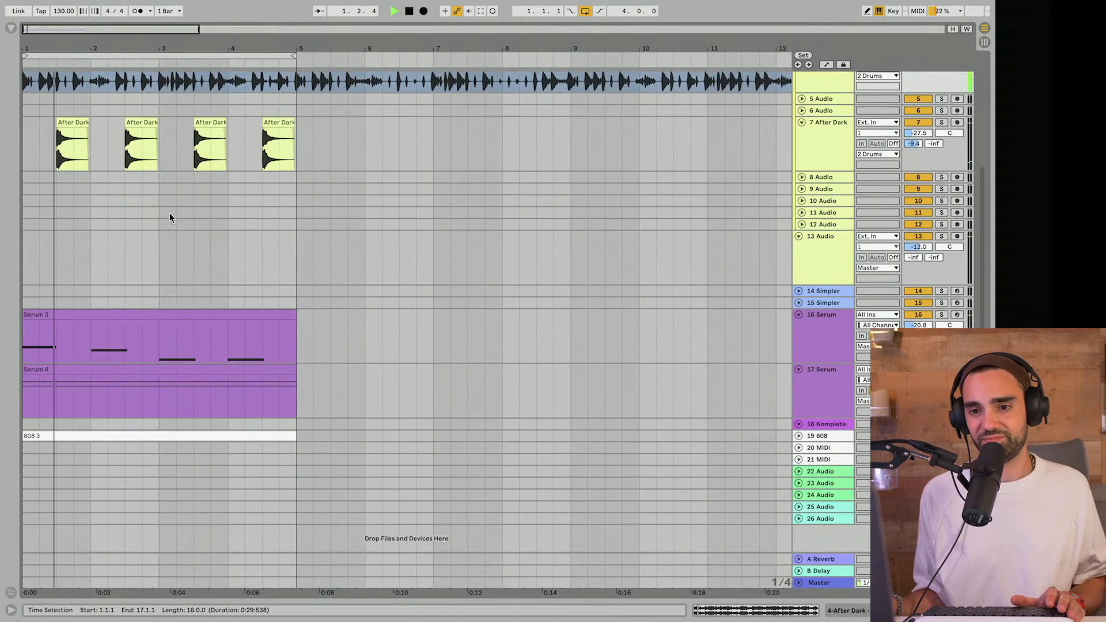
click(798, 436)
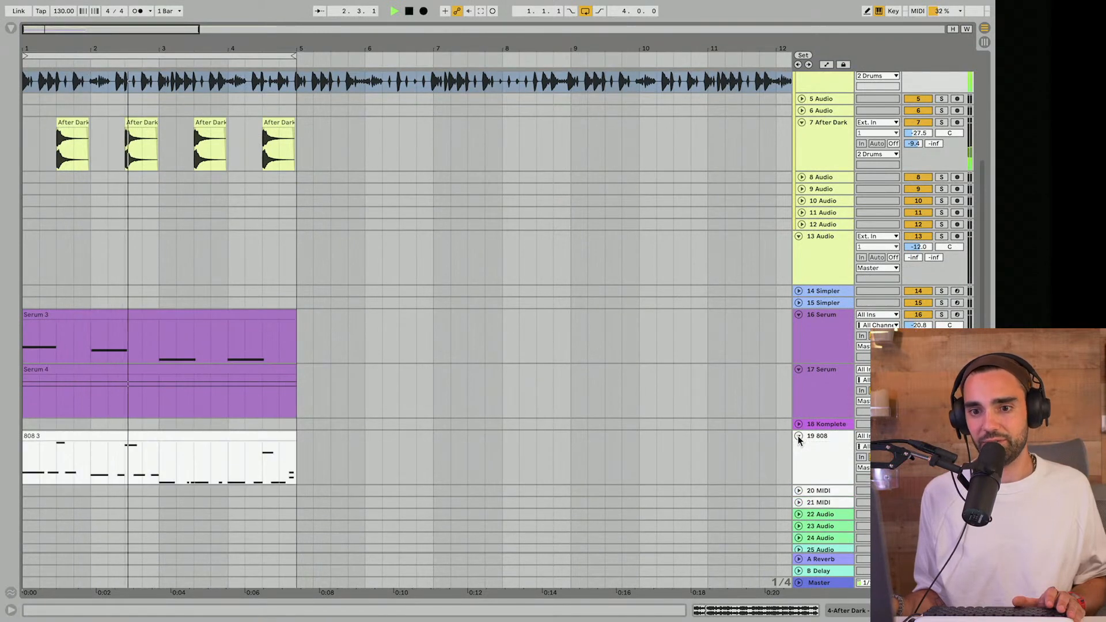
double_click(278, 432)
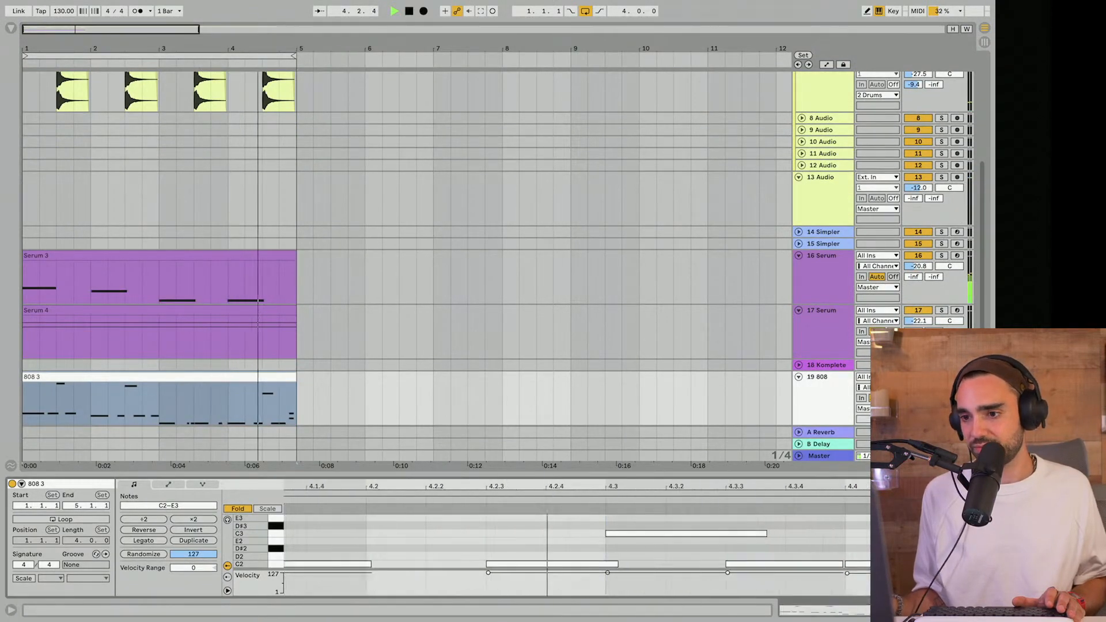
Step: Remove the E2 note at 4.4.3 near the end of the 808 clip, keeping the D2 note there
drag(1008, 486, 910, 489)
key(space)
click(915, 540)
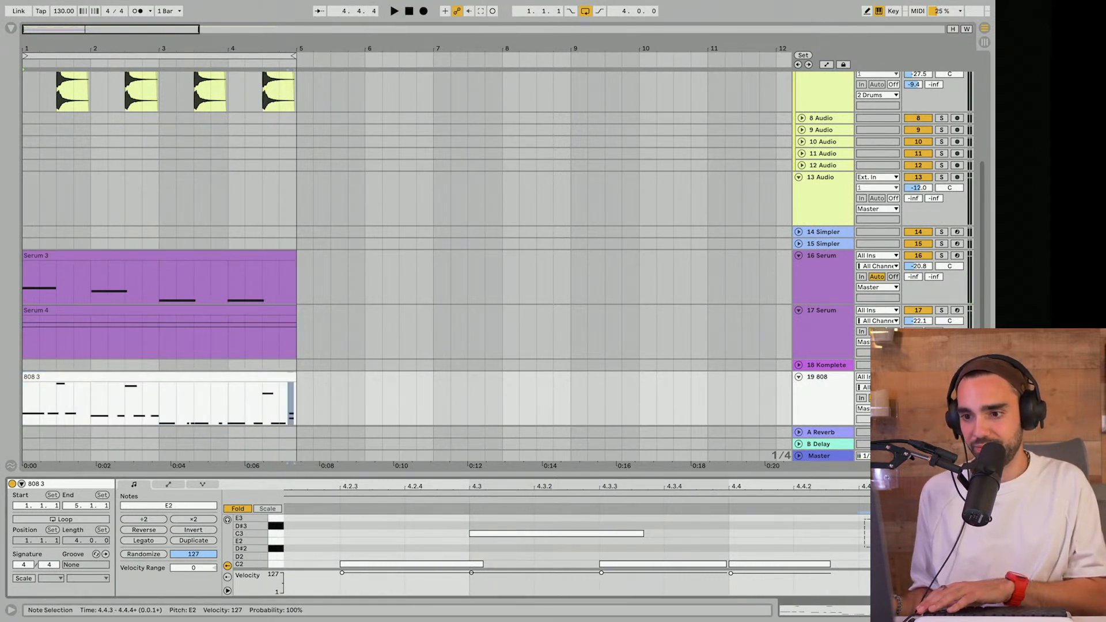
click(228, 519)
key(Down)
key(Down)
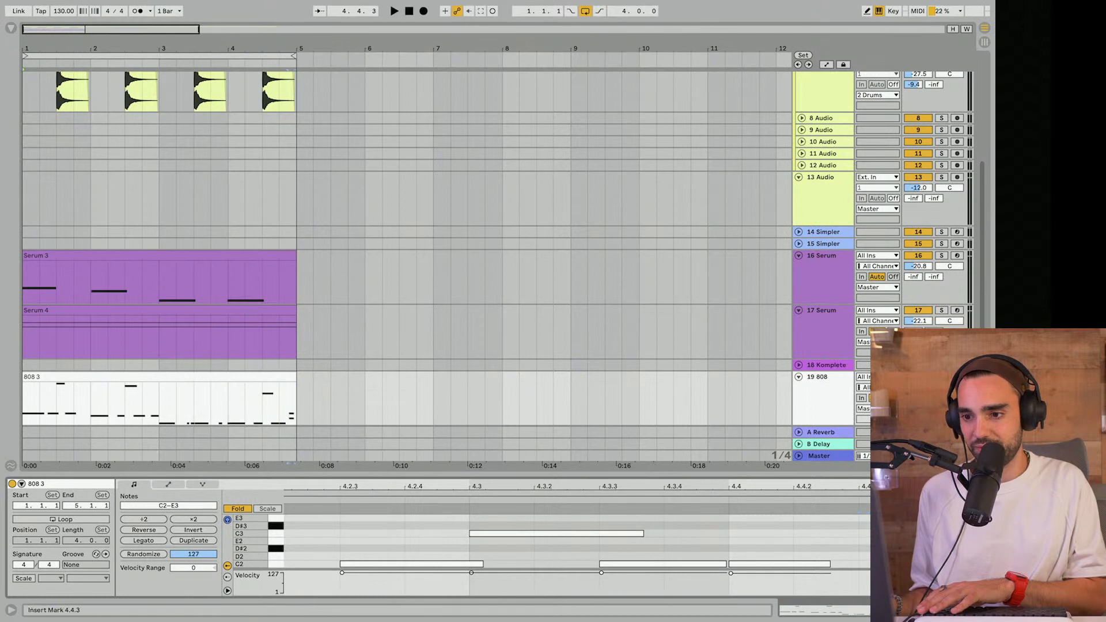
key(ctrl+z)
key(ctrl+z)
key(ctrl+z)
key(ctrl+z)
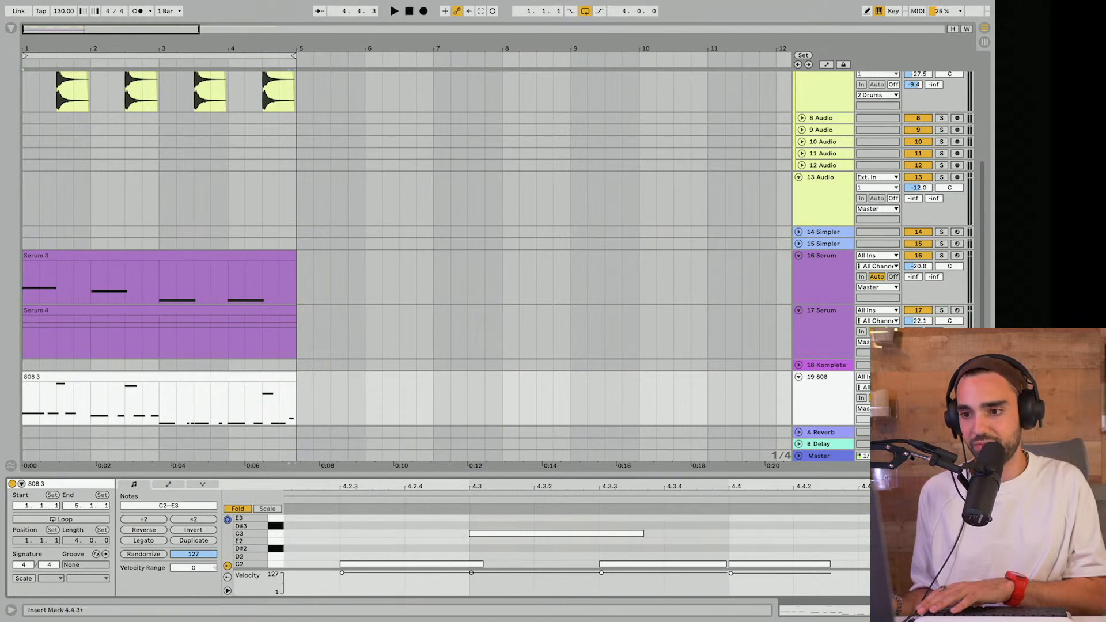
Step: Play the arrangement with the note editor hidden and raise the clap track's volume to -25.7 dB
key(space)
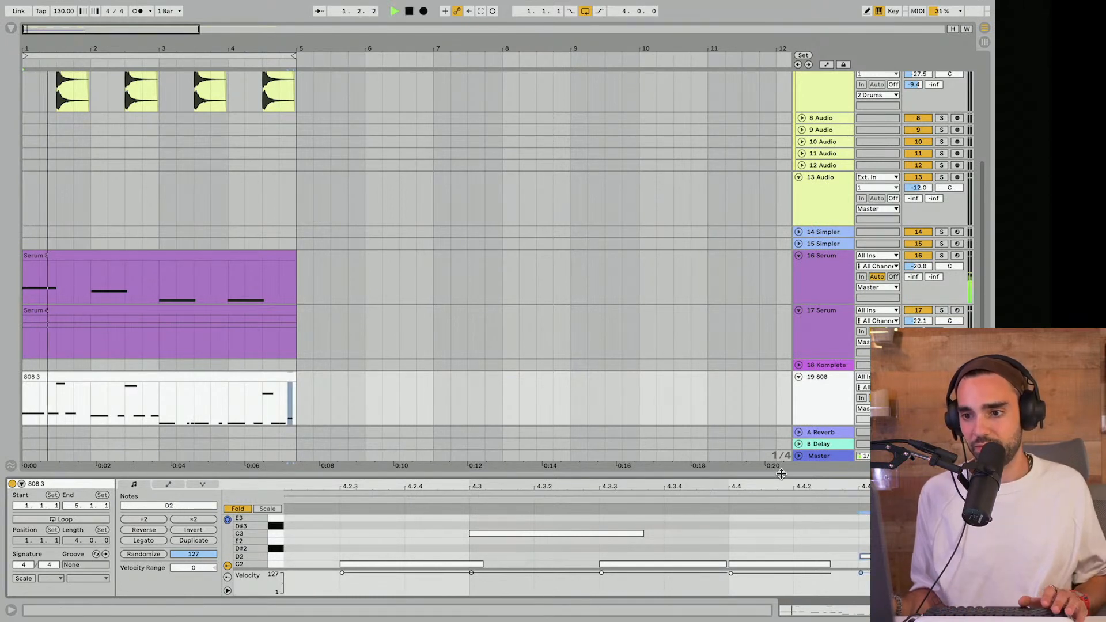
key(ctrl+alt+l)
drag(53, 48, 109, 82)
scroll(406, 253, up, 5)
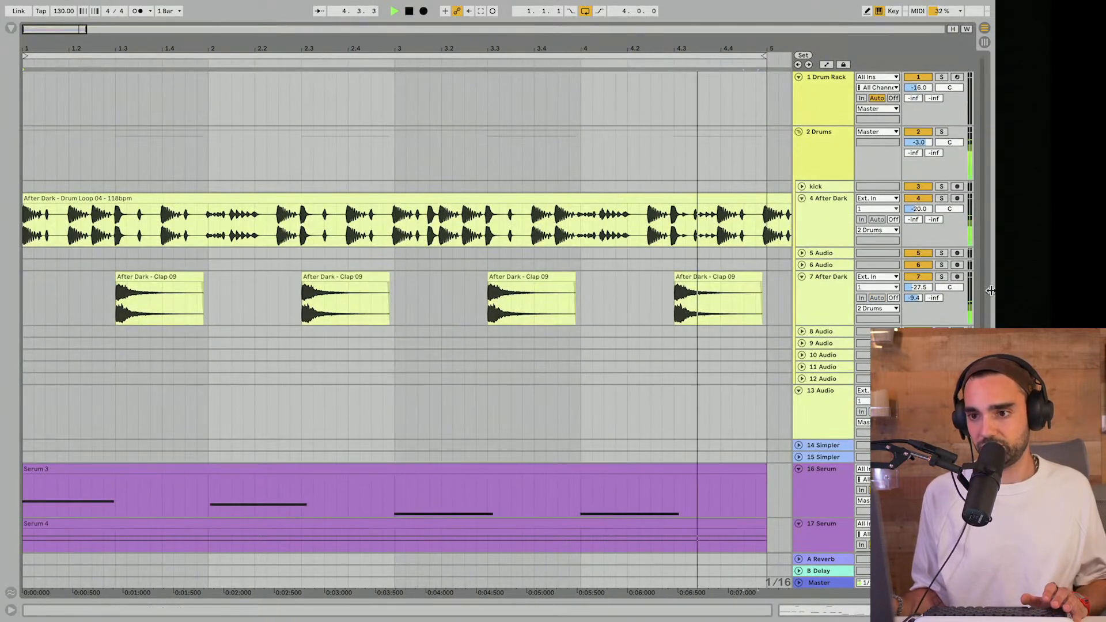
drag(917, 299, 920, 285)
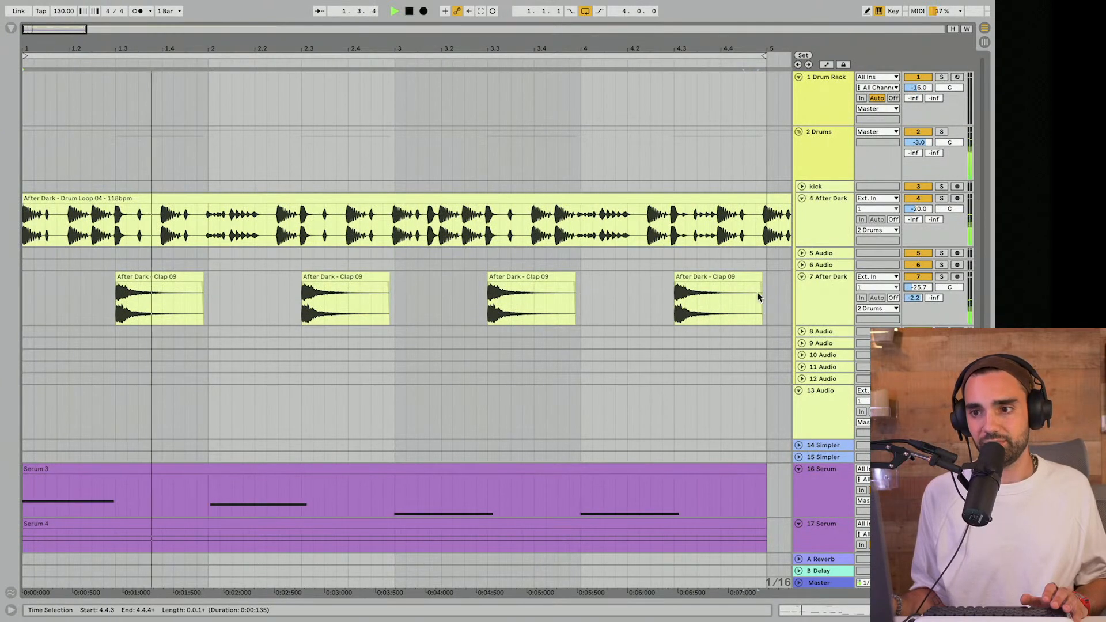
Step: Trim the Drum Loop 04 clip on track 4 to end at 4.4.4 and add a short fade-out
click(754, 222)
double_click(751, 199)
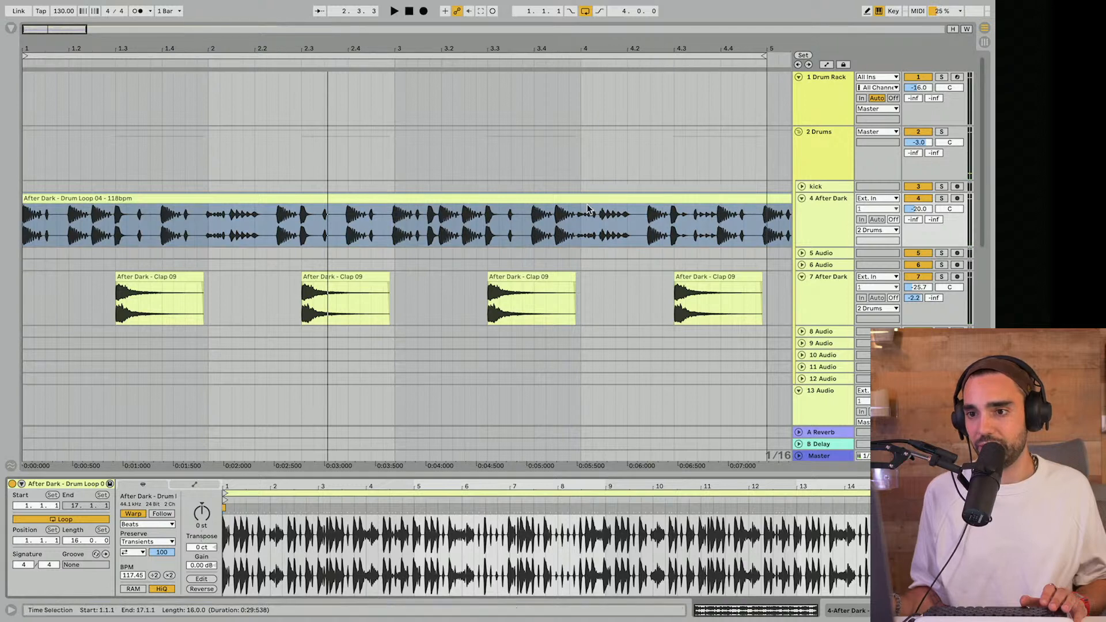
drag(754, 49, 568, 185)
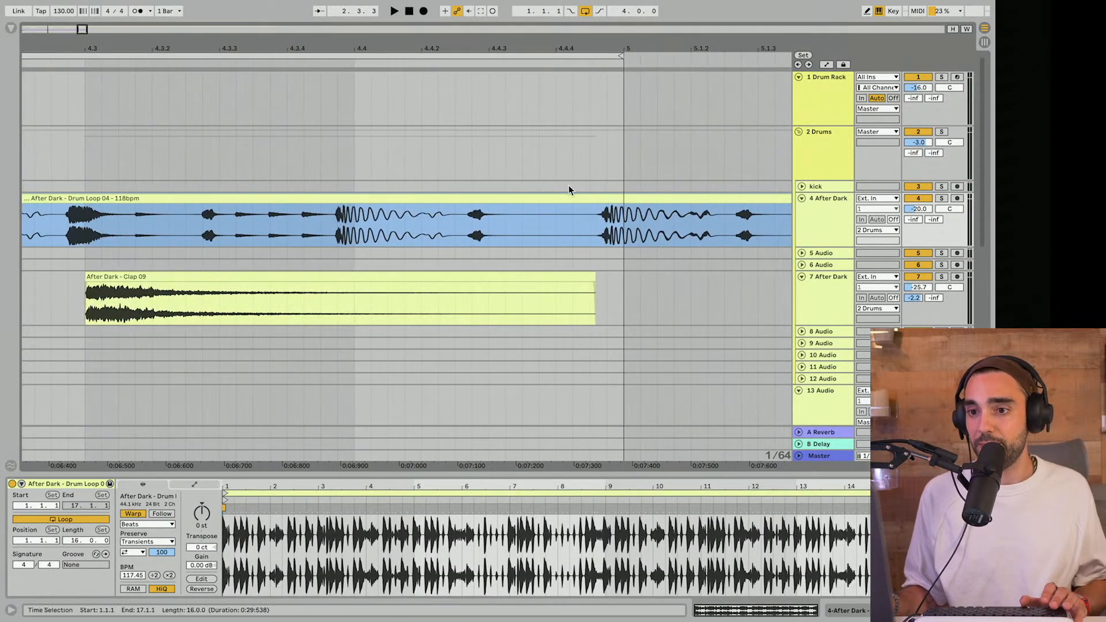
click(590, 233)
key(super+e)
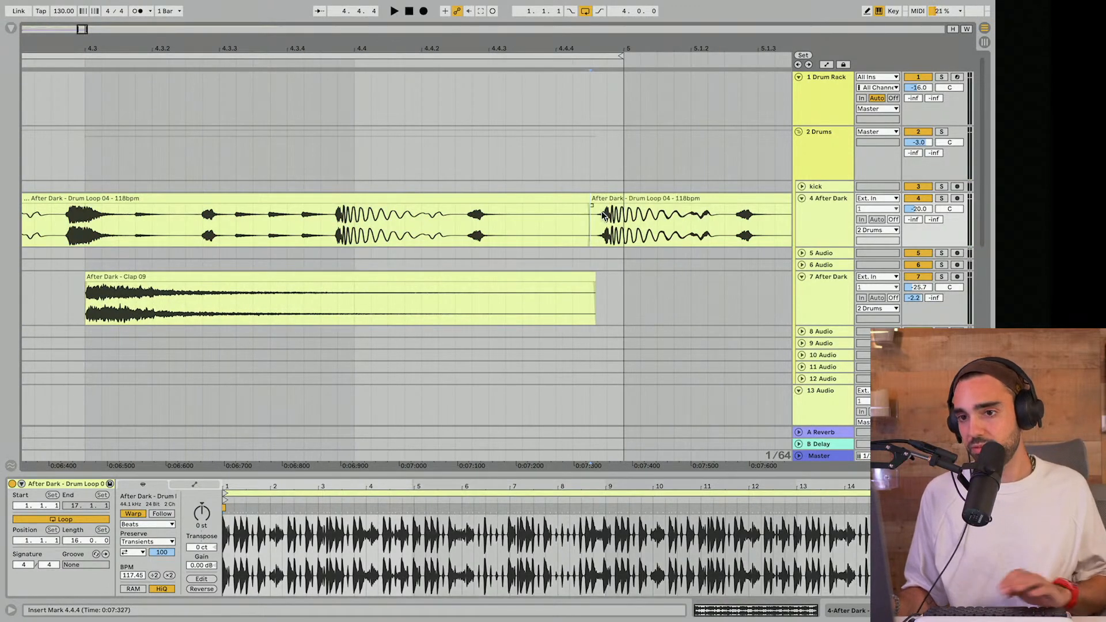
click(610, 198)
key(Delete)
drag(586, 206, 560, 215)
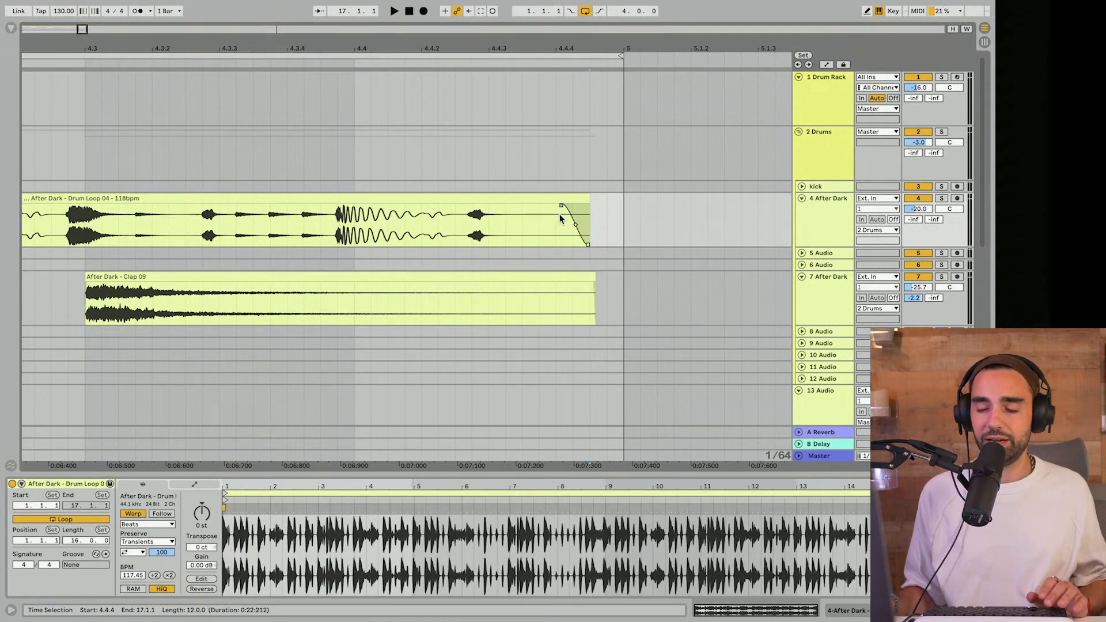
Step: Play the arrangement from the start and set the drum loop track's volume to -20.1 dB
drag(473, 47, 474, 36)
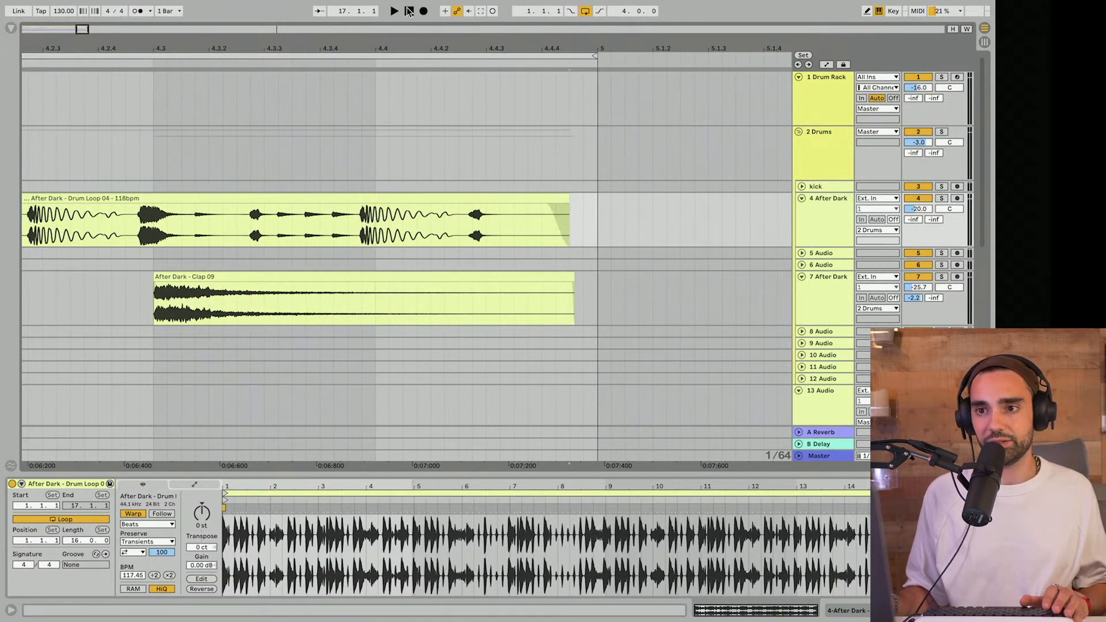
click(408, 9)
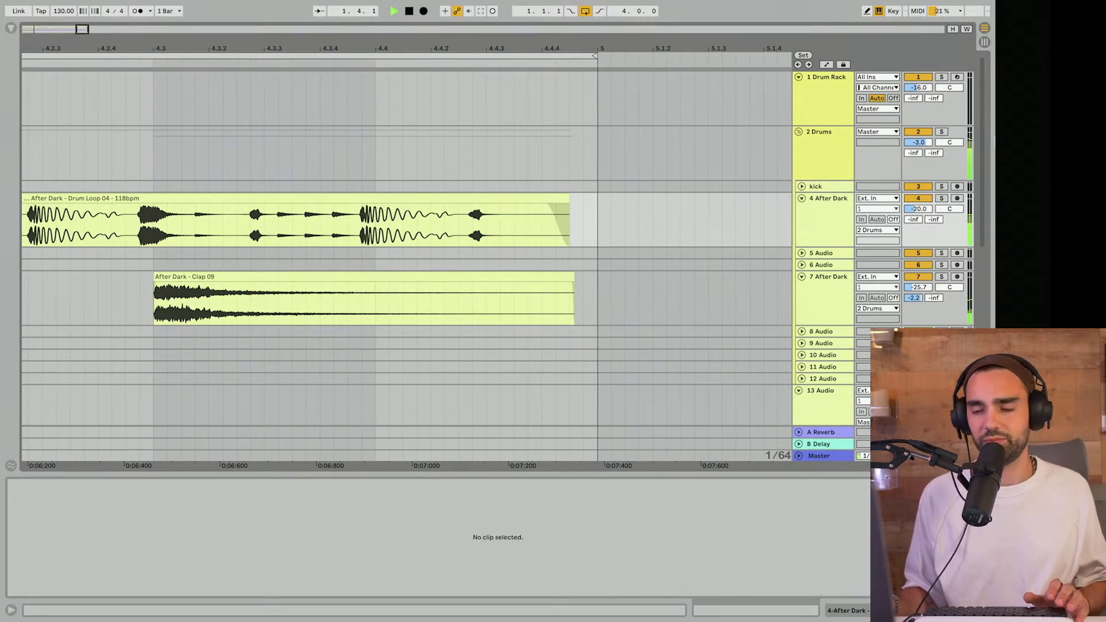
click(925, 204)
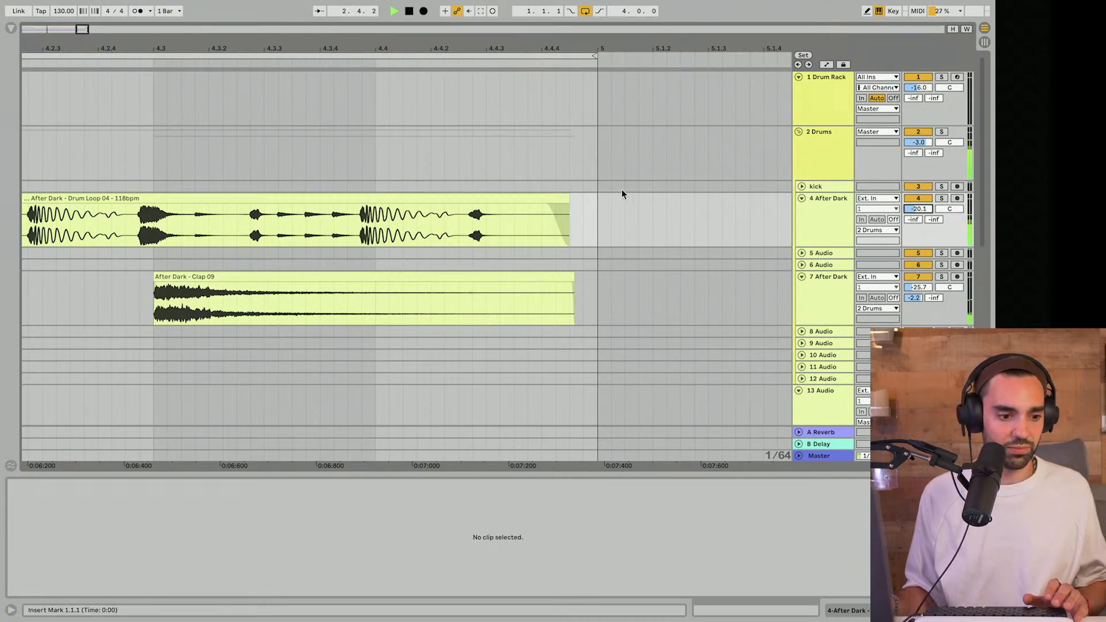
Step: Open the 808 plug-in on track 19 and adjust its distortion amount while the arrangement plays
scroll(613, 190, down, 8)
key(space)
scroll(613, 191, left, 8)
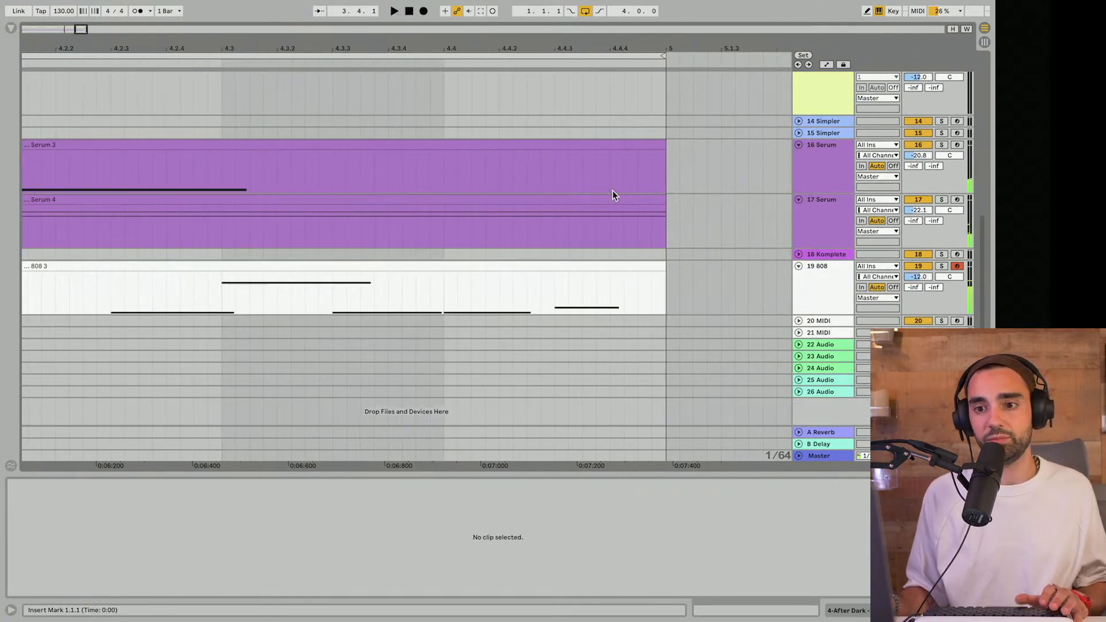
click(827, 279)
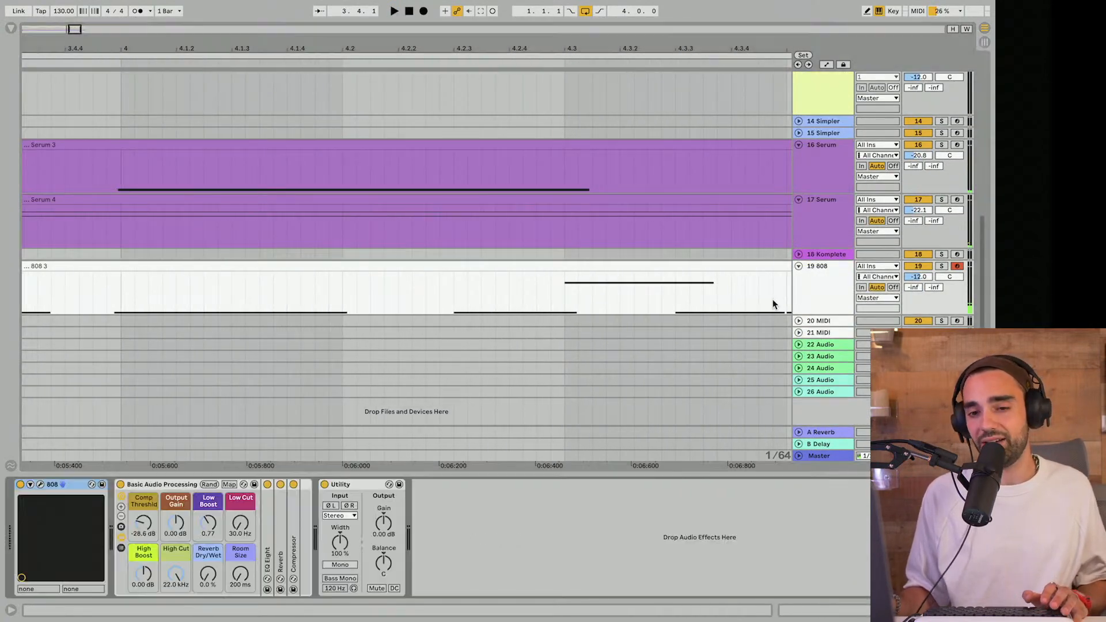
click(42, 485)
key(space)
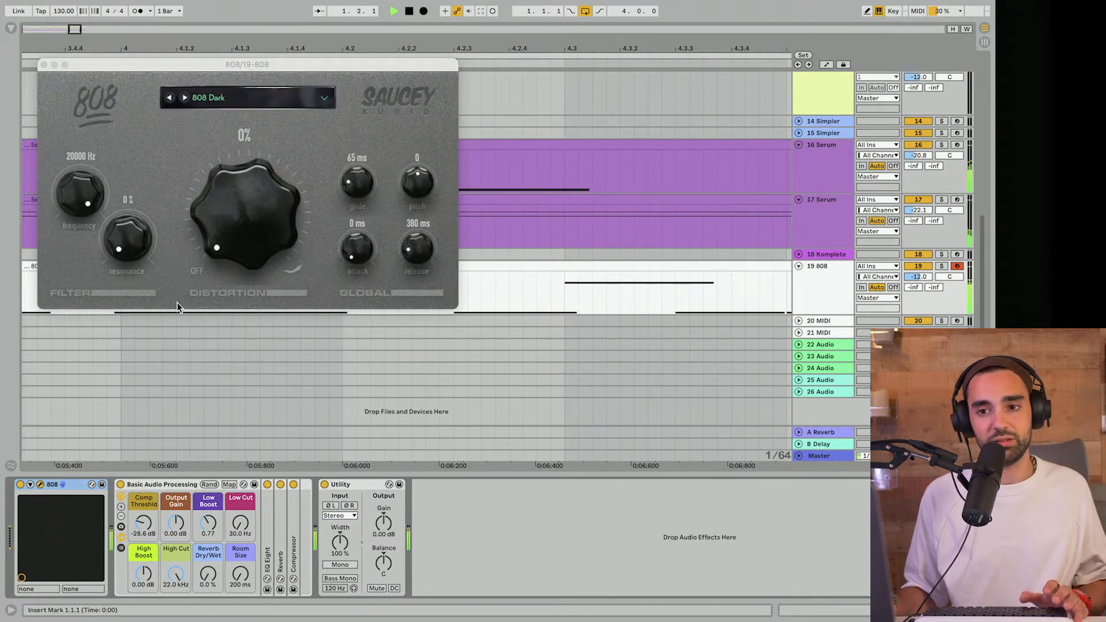
mouse_move(228, 242)
mouse_down()
mouse_move(234, 11)
mouse_move(250, 236)
mouse_up()
click(44, 65)
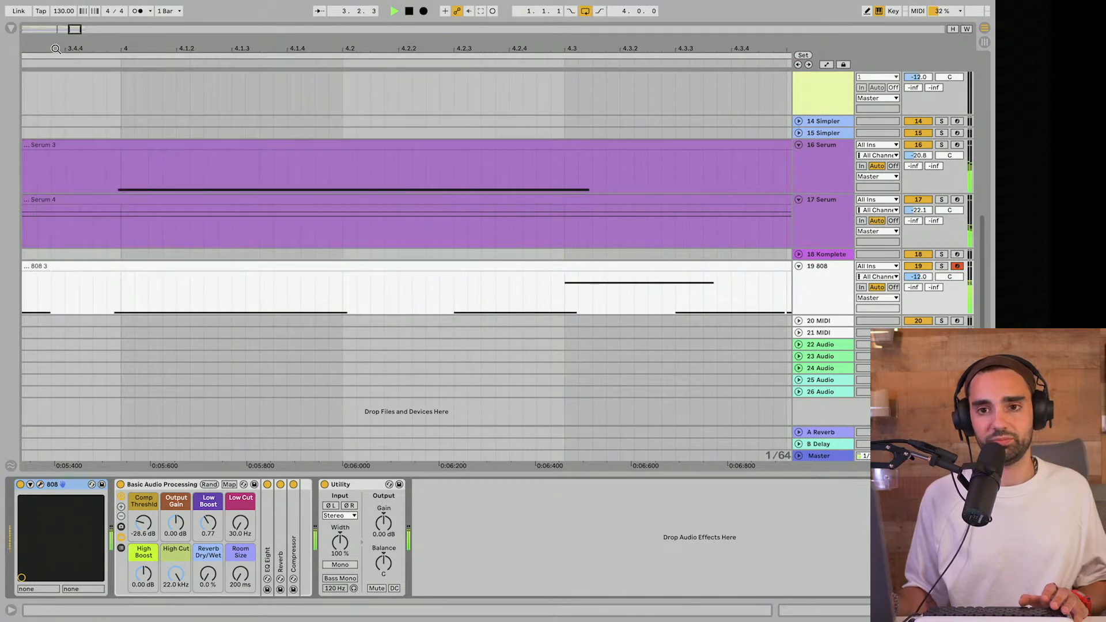
Step: On Serum track 16, raise the audio effect rack's High Cut to 12.4 kHz and set the Utility width to 218 %
drag(56, 48, 171, 14)
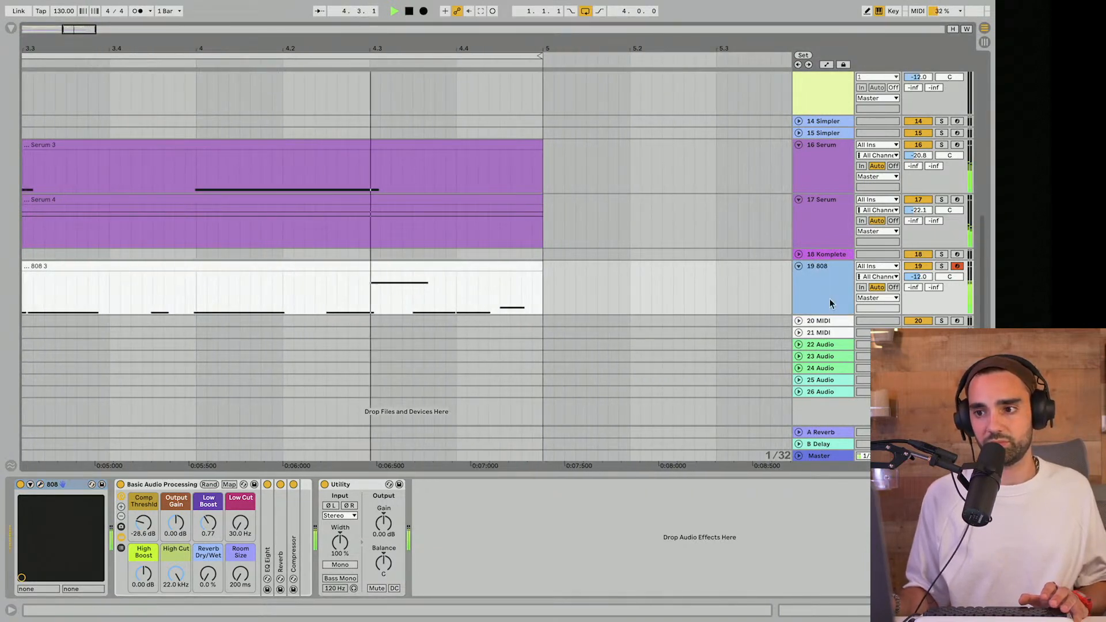
key(space)
click(802, 234)
click(809, 190)
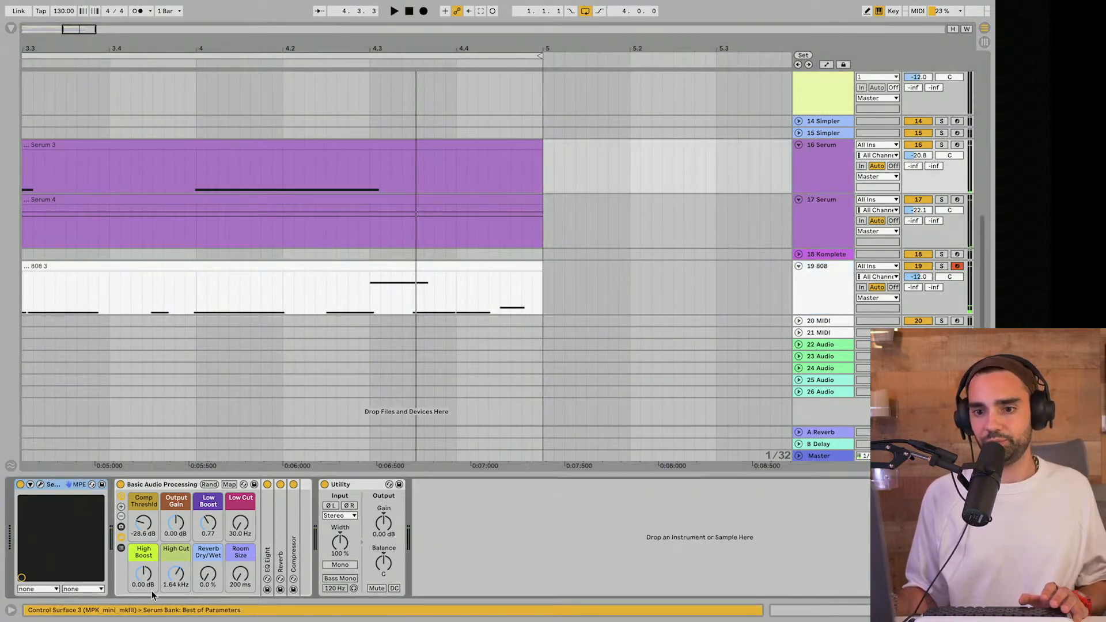
key(space)
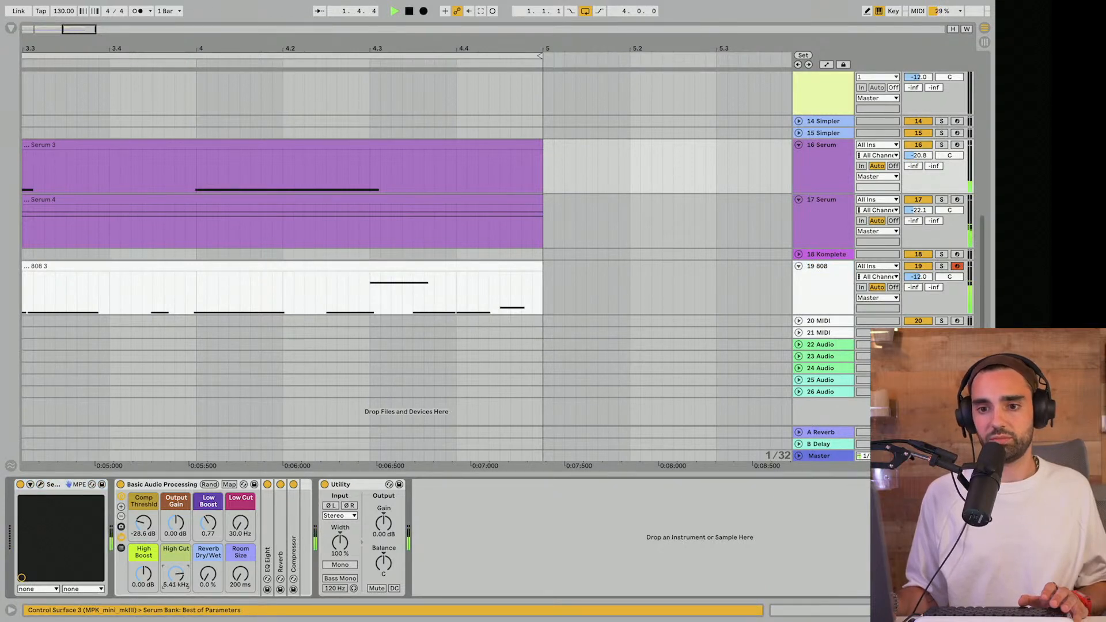
key(space)
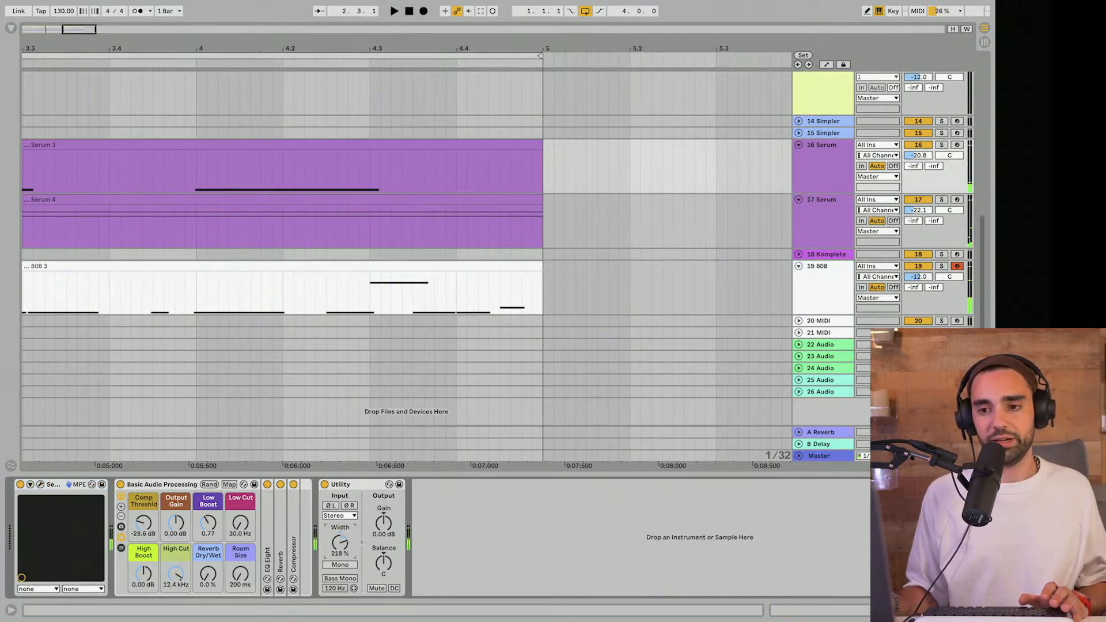
Step: Lower the High Cut on Serum track 16 to 496 Hz while checking playback, and hide the device view
drag(176, 573, 176, 605)
key(space)
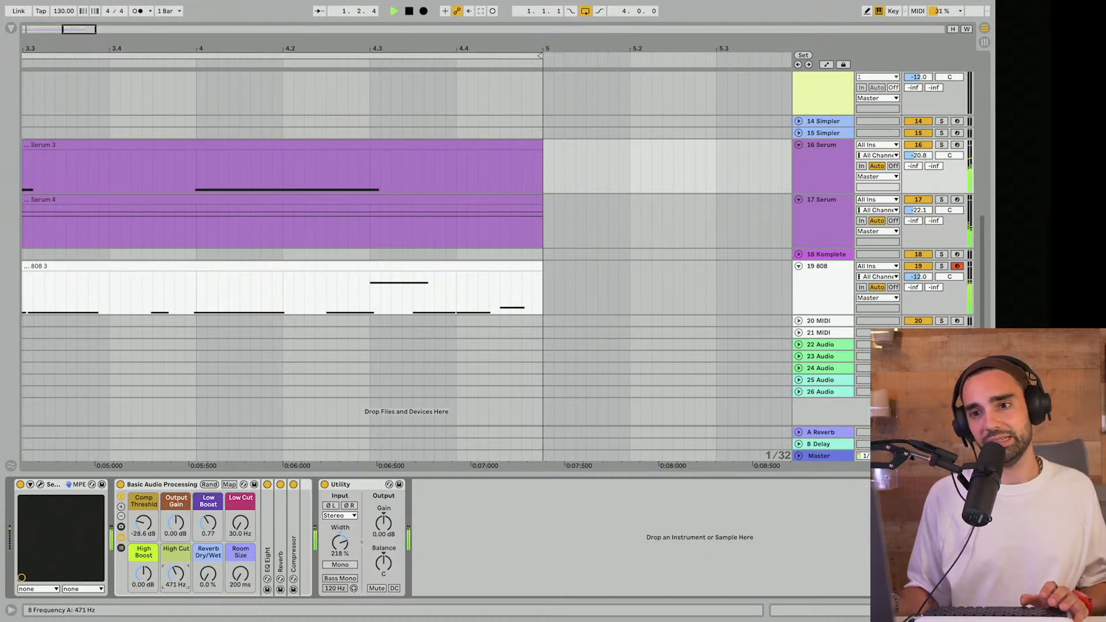
key(space)
drag(176, 574, 176, 562)
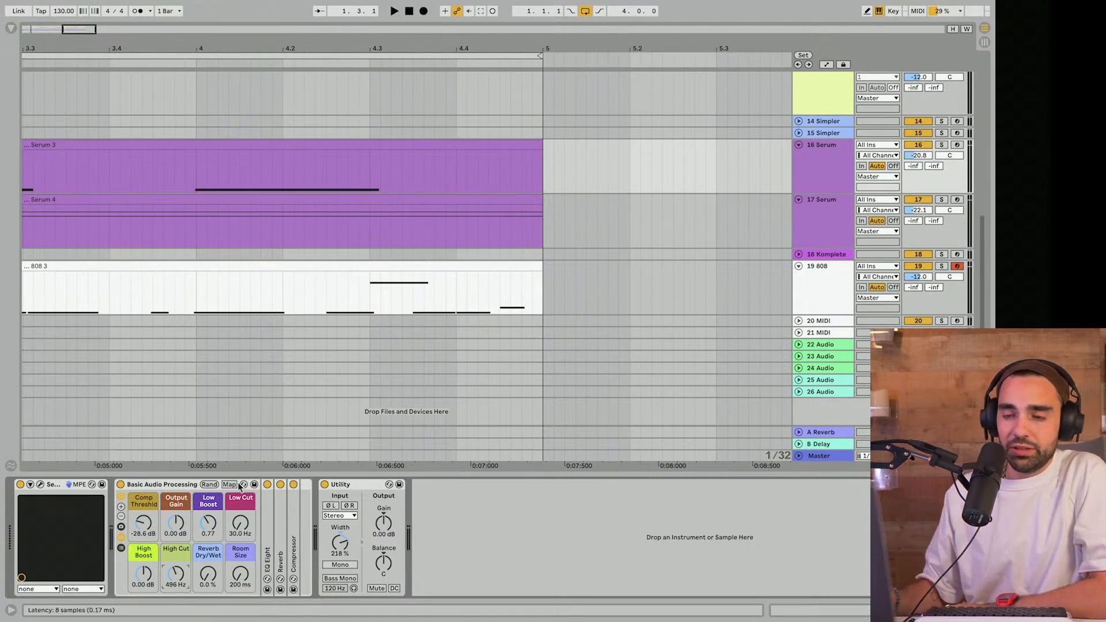
drag(306, 474, 311, 599)
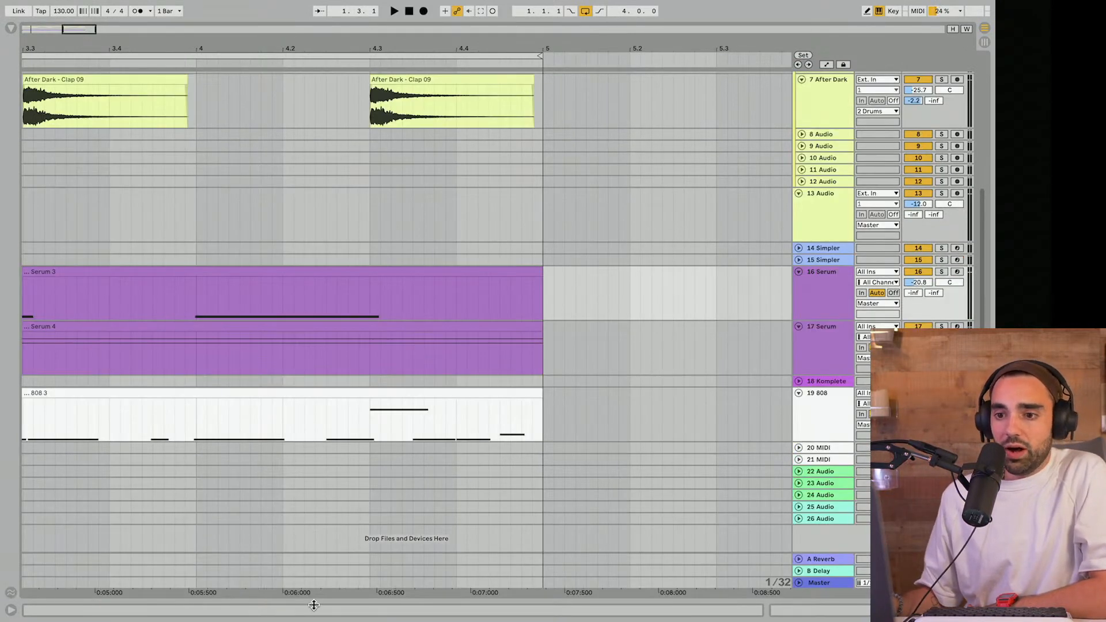
Step: Bring the drum loop and claps into view across all four bars and return the playback position to 1.1.1
drag(272, 172, 272, 48)
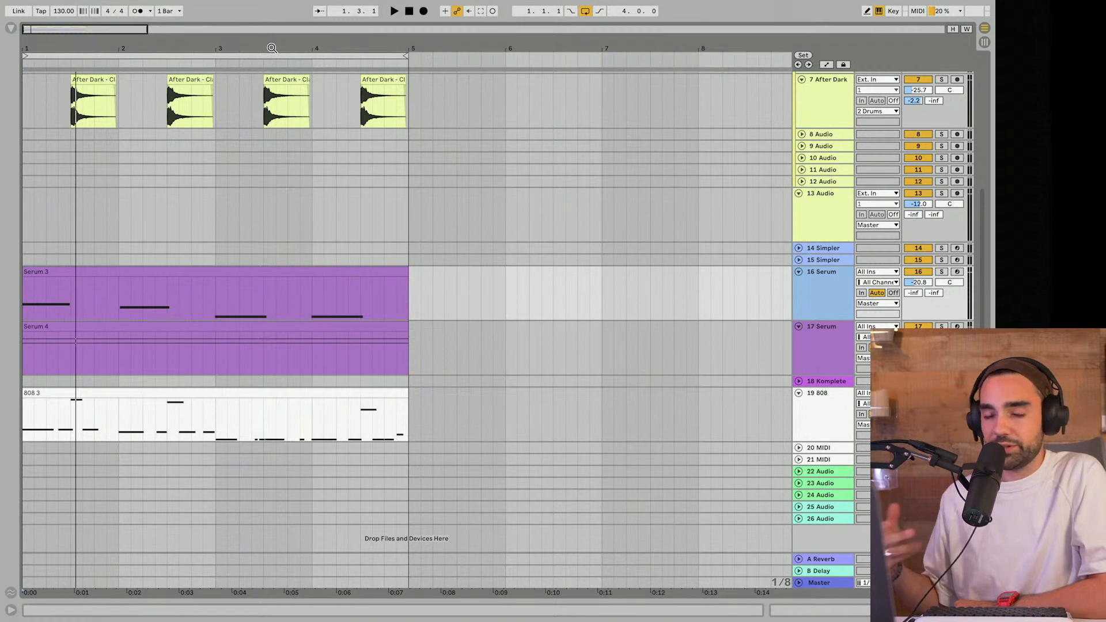
scroll(80, 221, up, 6)
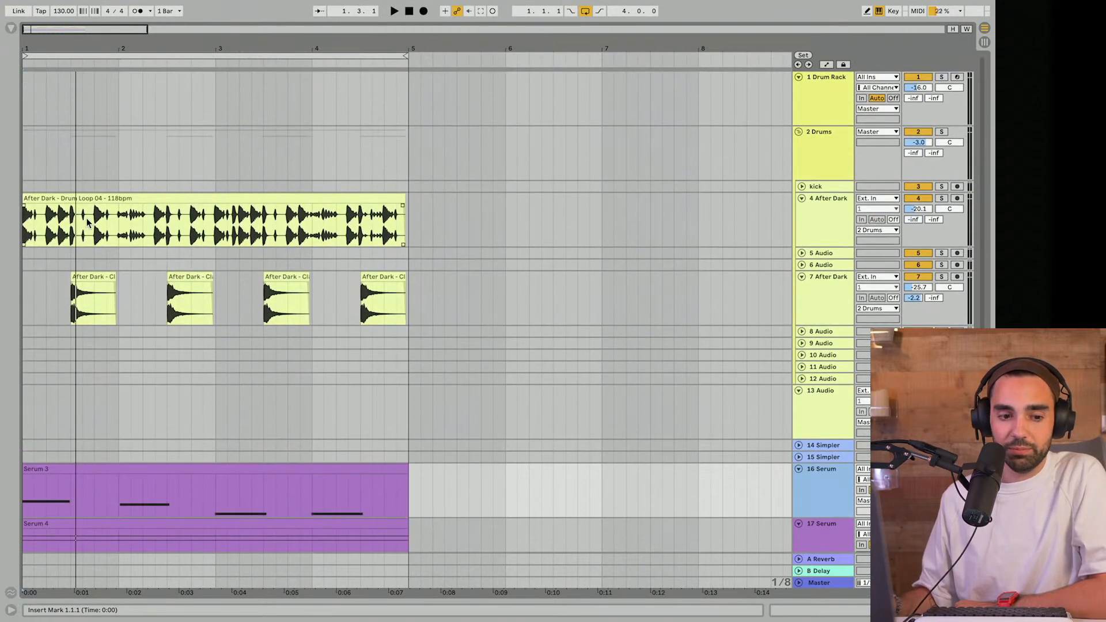
mouse_move(36, 50)
mouse_down()
mouse_move(35, 60)
mouse_move(48, 49)
mouse_up()
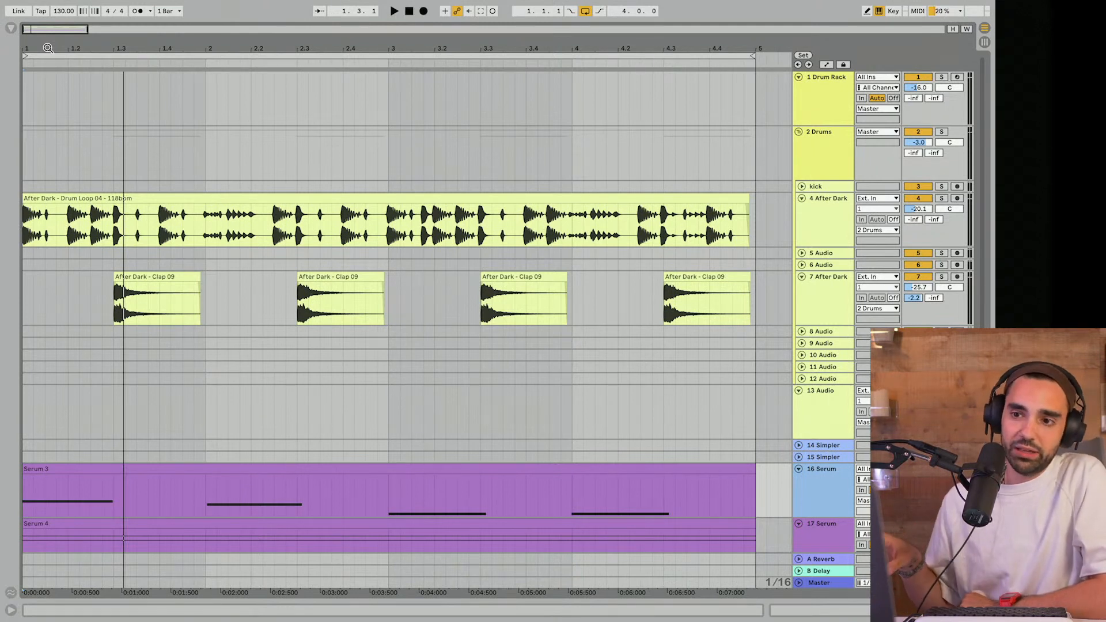
click(233, 214)
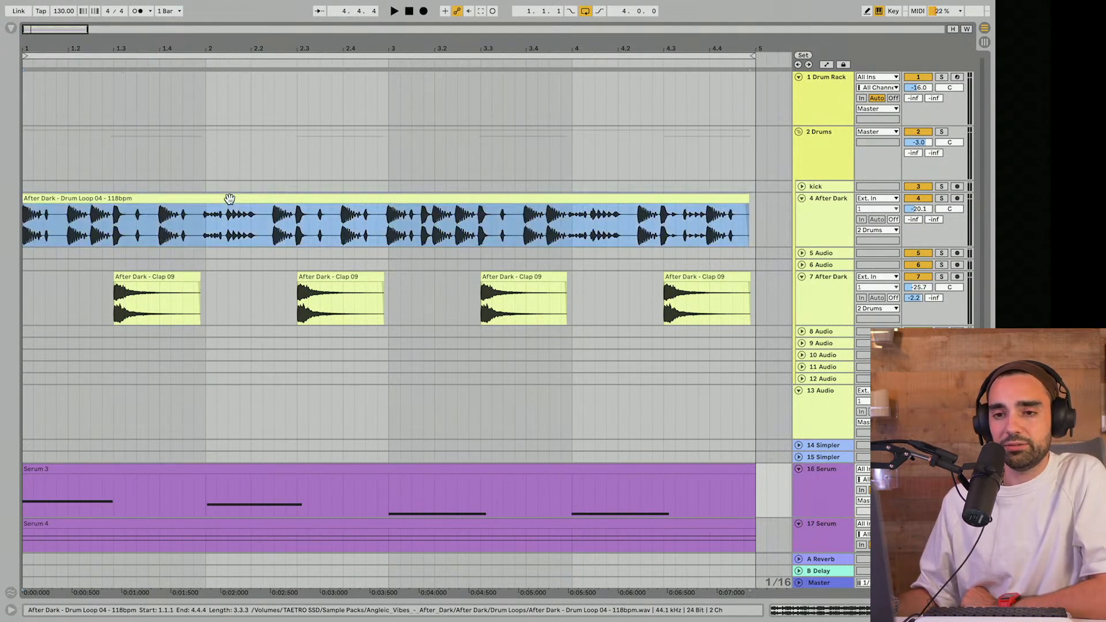
click(410, 12)
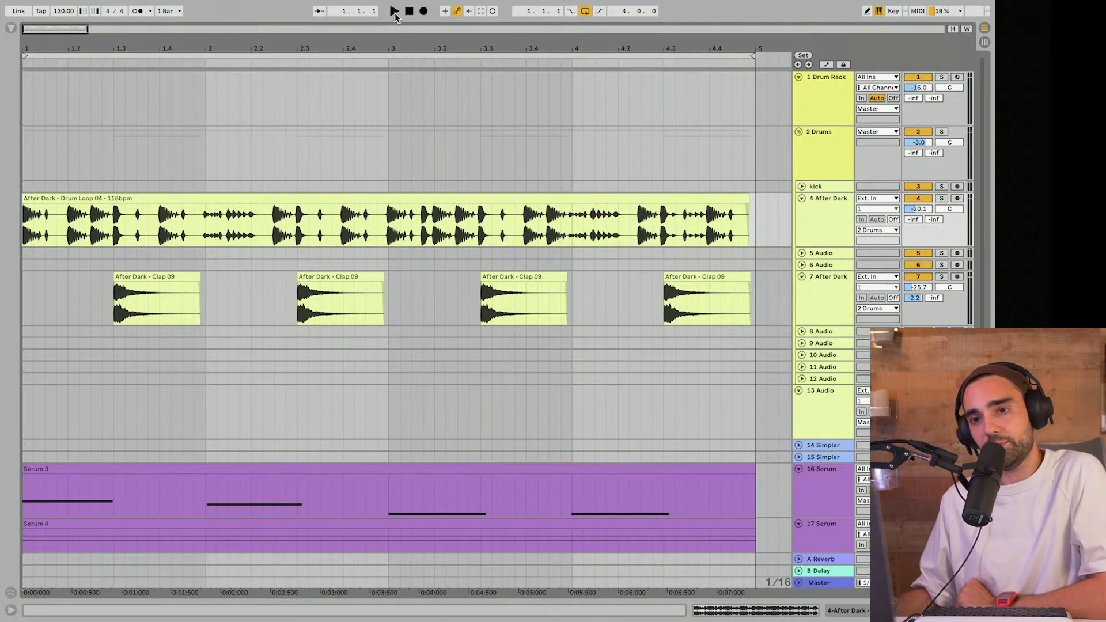
Step: Play the arrangement and lower the volume of track 4, the After Dark drum loop, to -22.5 dB
click(395, 12)
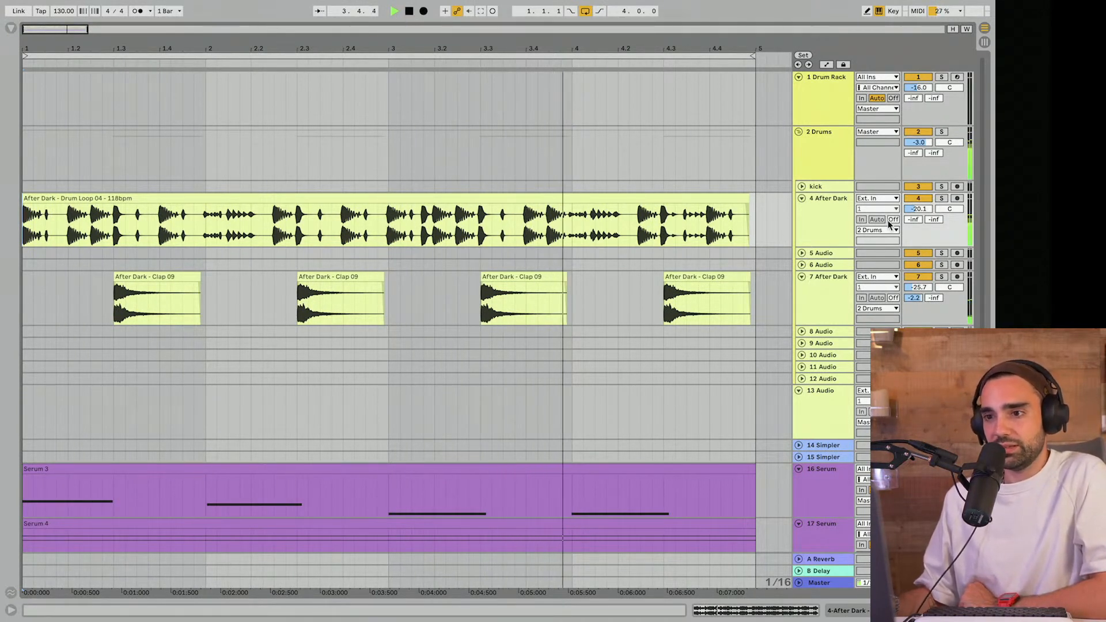
drag(913, 211, 911, 208)
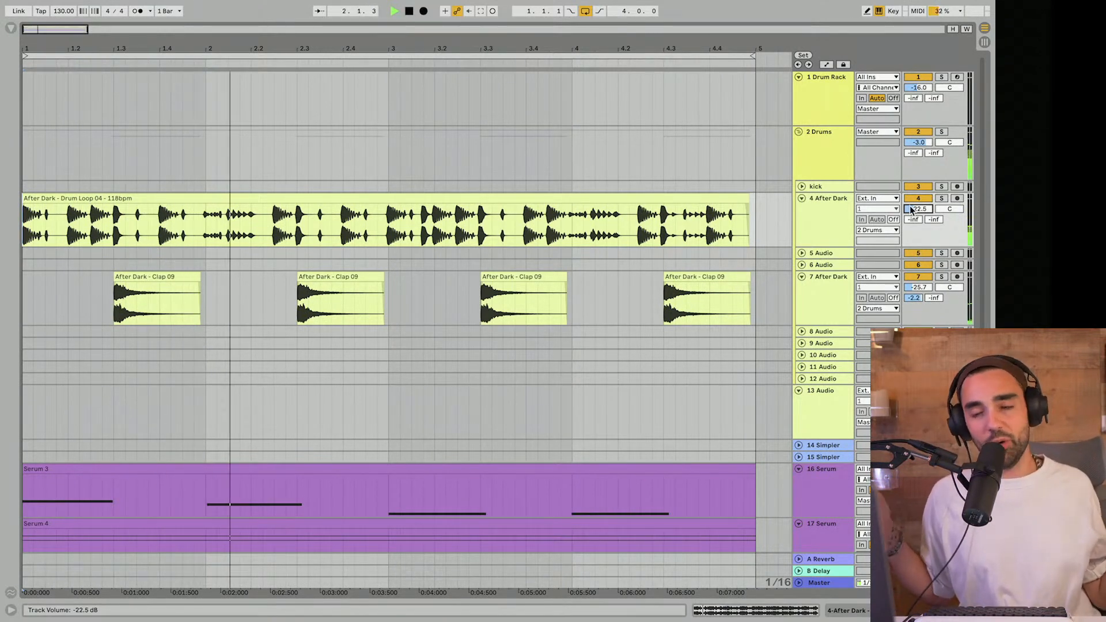
key(space)
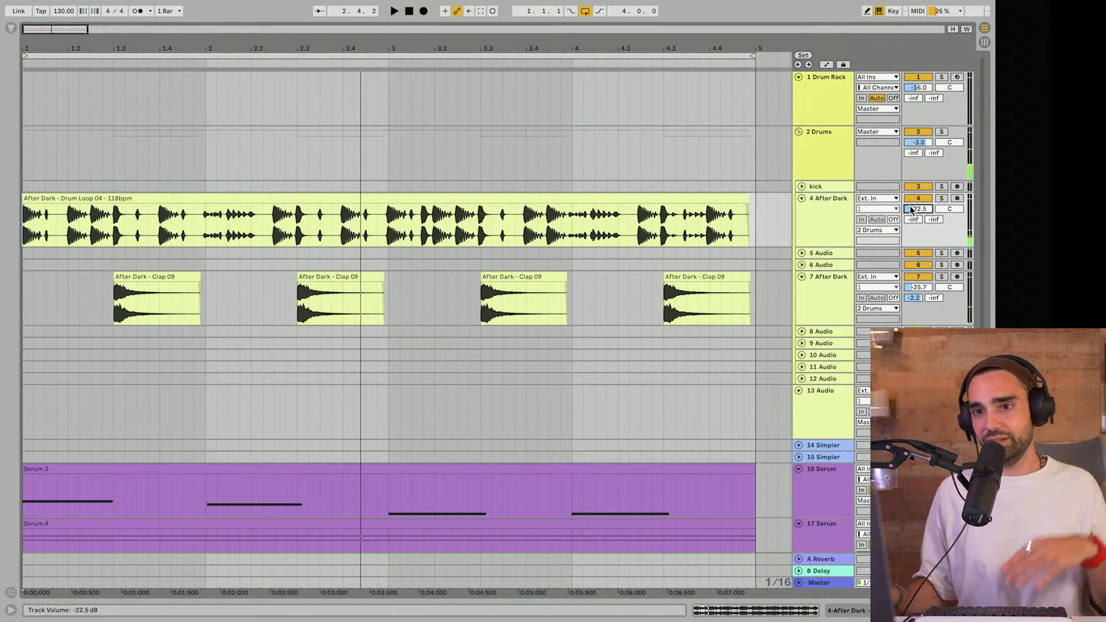
scroll(750, 181, down, 5)
scroll(405, 313, up, 5)
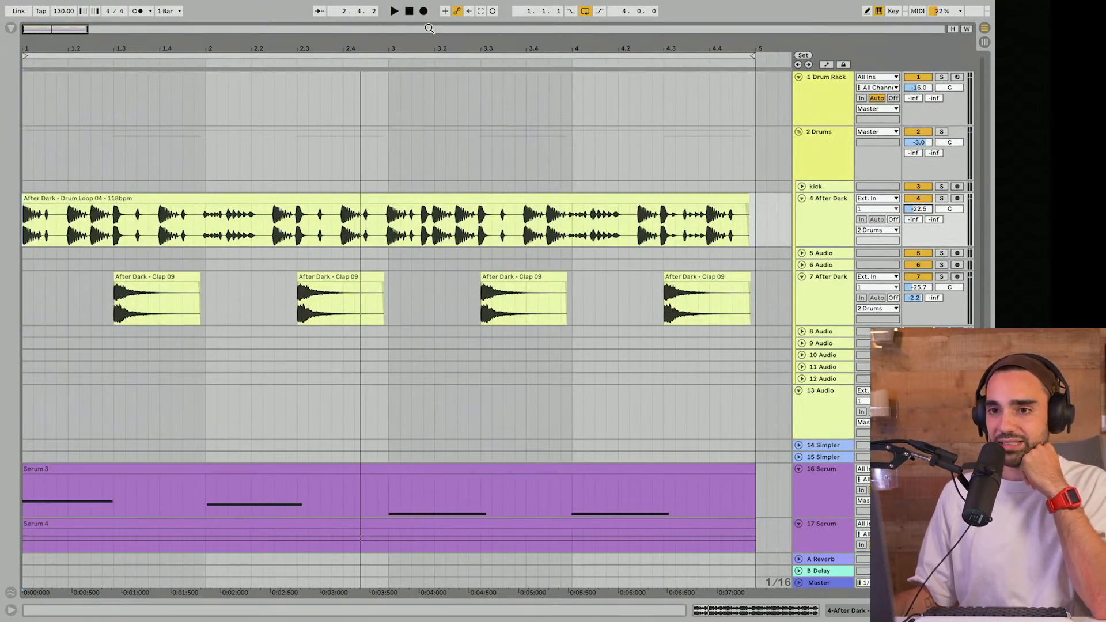
Step: Return the playback position to 1.1.1 and fold After Dark tracks 4 and 7 to their minimal height
click(410, 13)
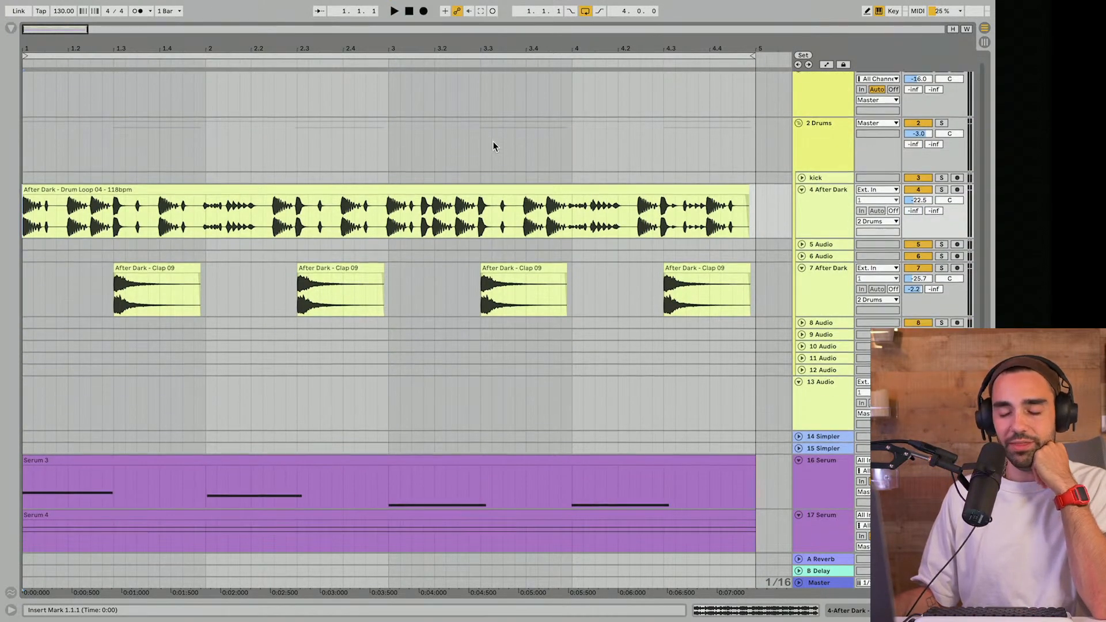
scroll(493, 141, down, 1)
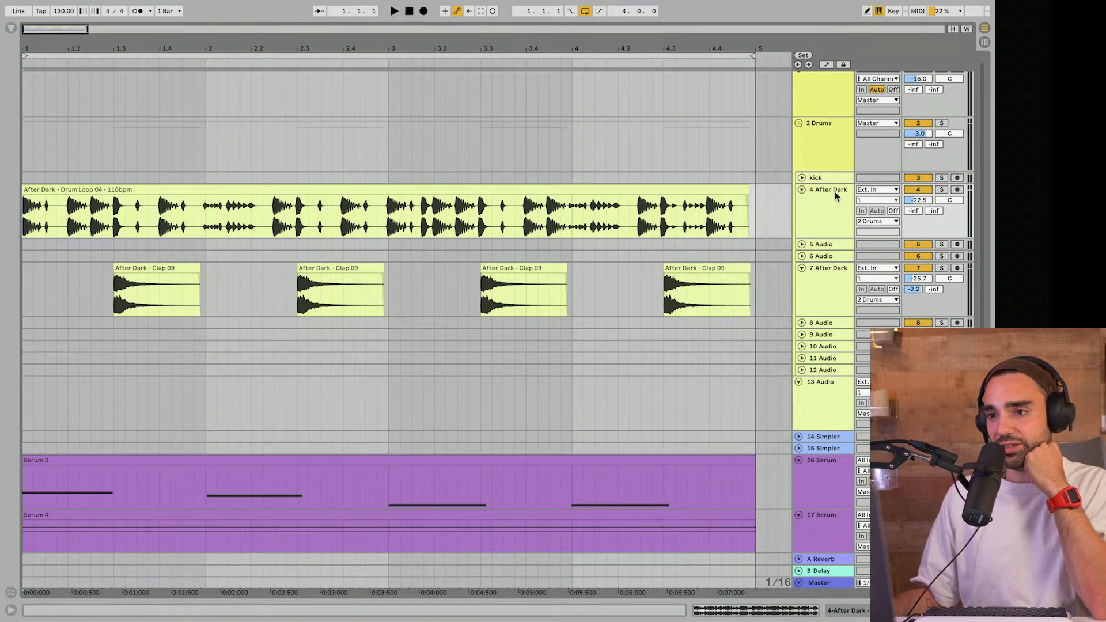
click(800, 189)
click(801, 223)
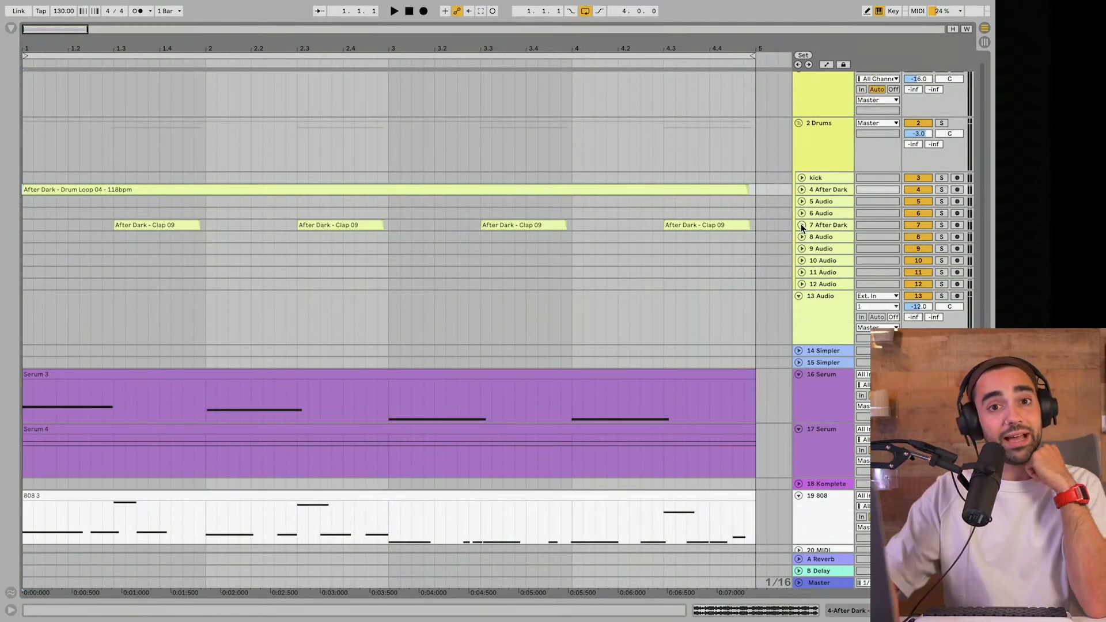